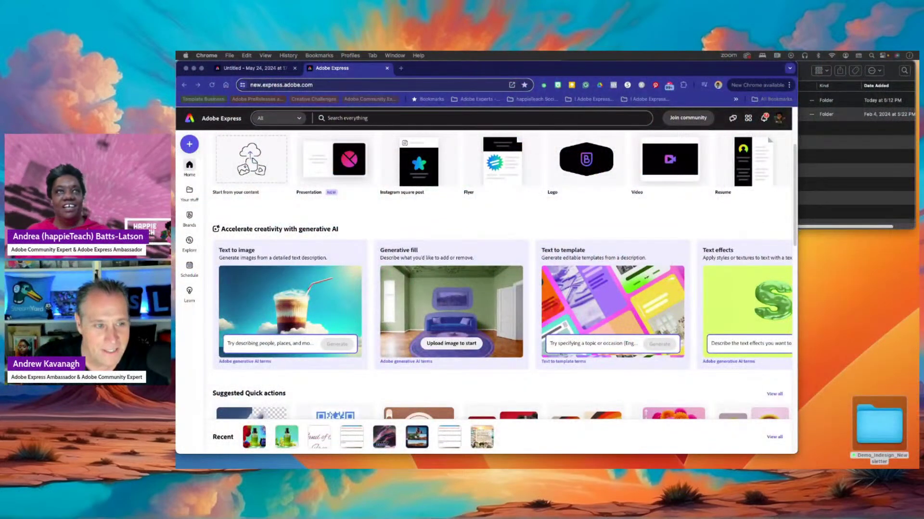
Open the green gooey slime sample from the Text effects generator among the home page's generative AI tools.
{"action": "left_click", "coordinate": [202, 68]}
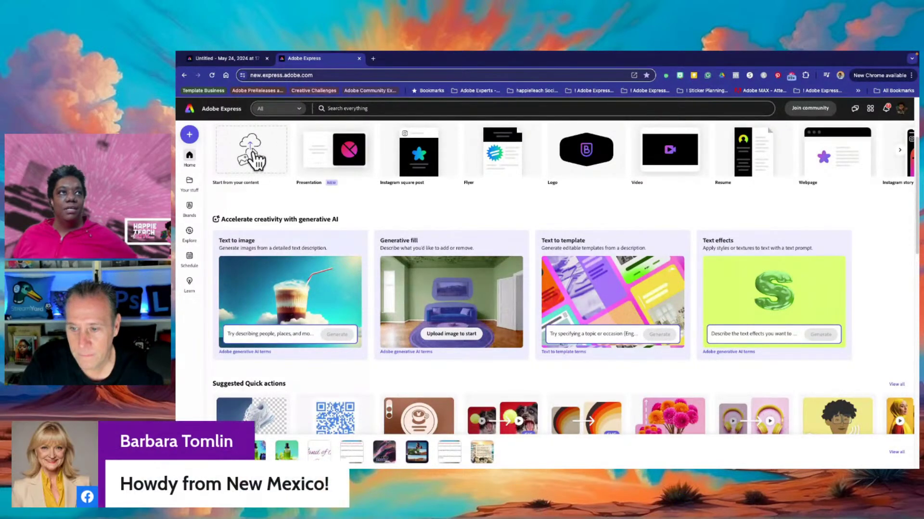
{"action": "scroll", "coordinate": [277, 192], "scroll_direction": "up", "scroll_amount": 3}
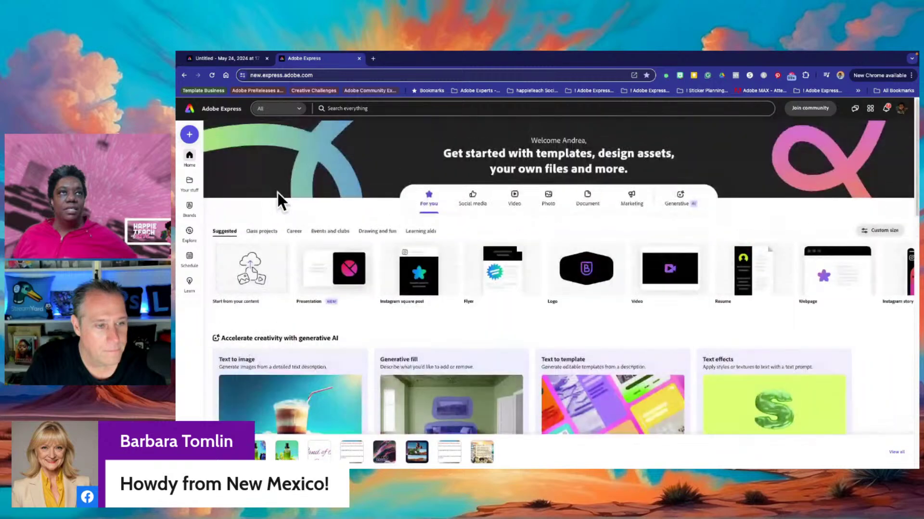
{"action": "scroll", "coordinate": [278, 193], "scroll_direction": "down", "scroll_amount": 2}
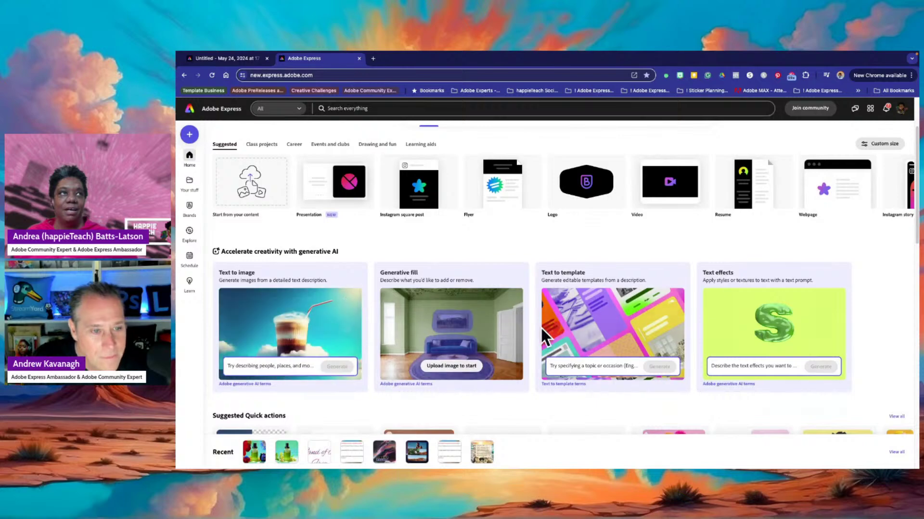
{"action": "scroll", "coordinate": [278, 269], "scroll_direction": "up", "scroll_amount": 2}
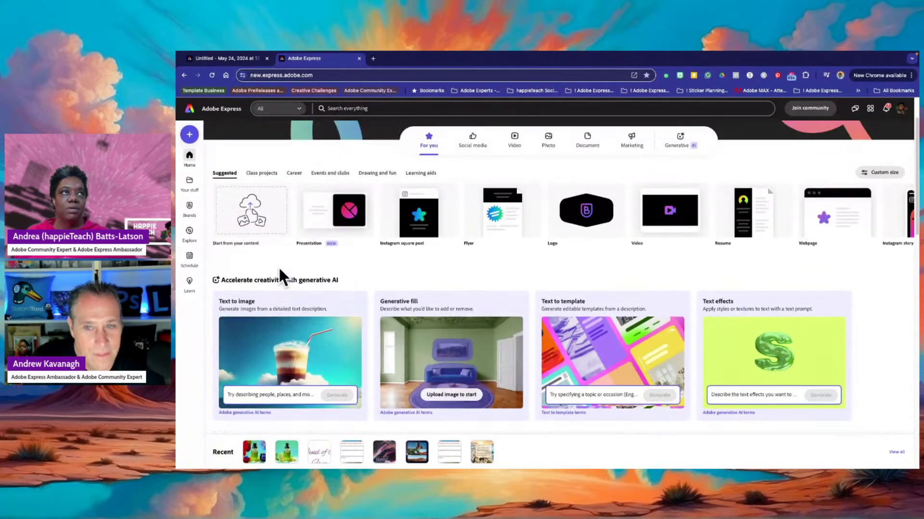
{"action": "scroll", "coordinate": [282, 226], "scroll_direction": "down", "scroll_amount": 2}
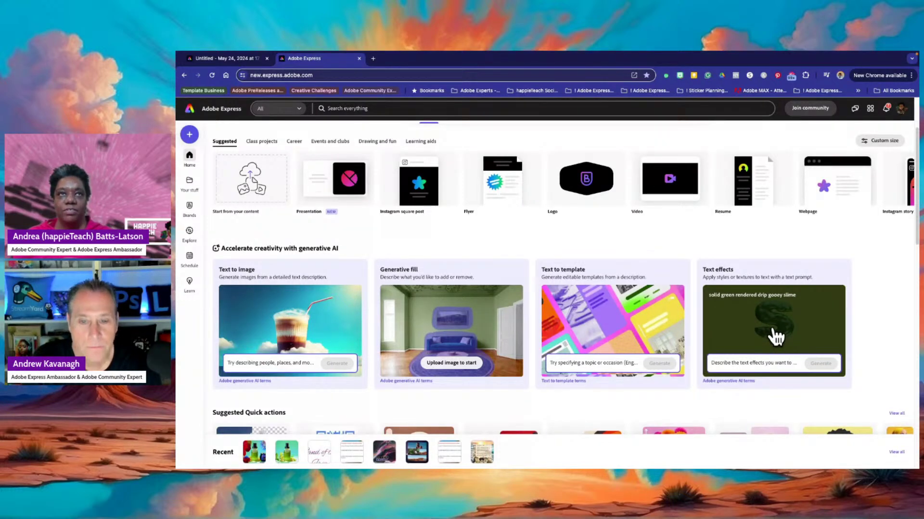
{"action": "left_click", "coordinate": [759, 325]}
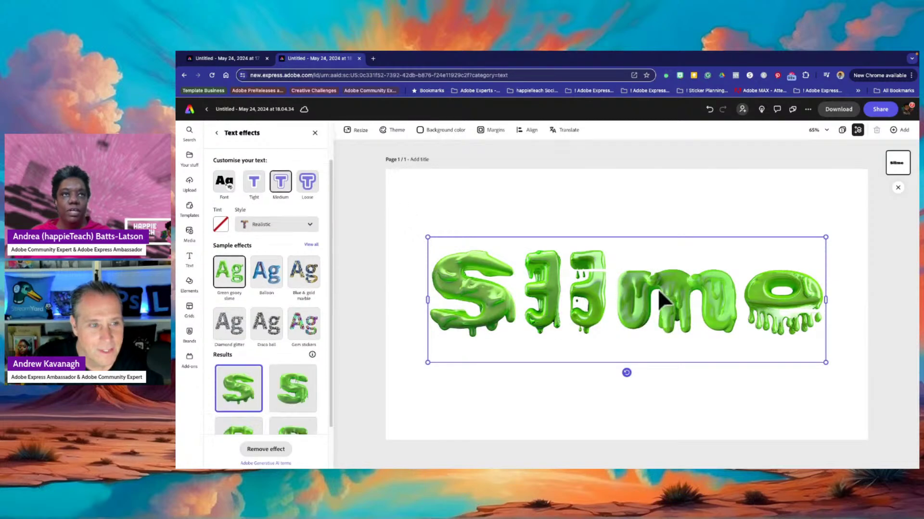
Examine the slime text effect's prompt, customisation options, style, sample effects and generated results.
{"action": "scroll", "coordinate": [264, 230], "scroll_direction": "up", "scroll_amount": 2}
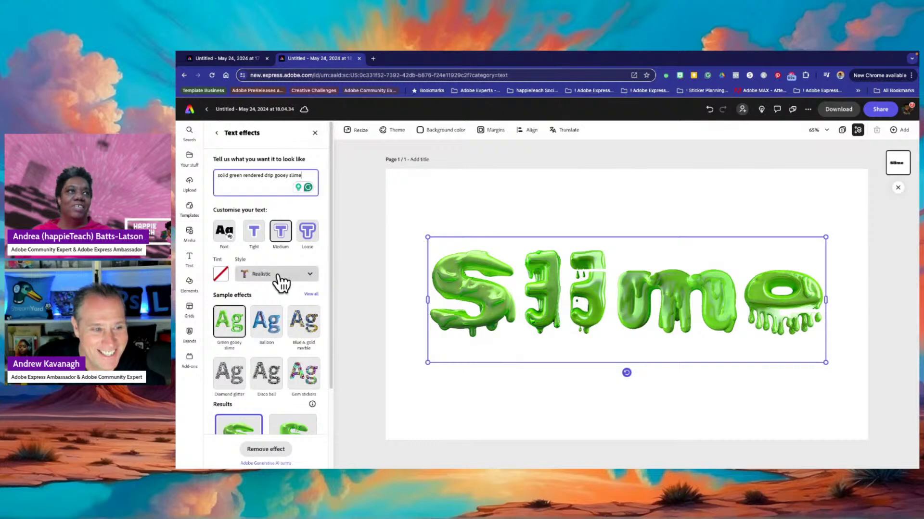
{"action": "scroll", "coordinate": [280, 281], "scroll_direction": "down", "scroll_amount": 1}
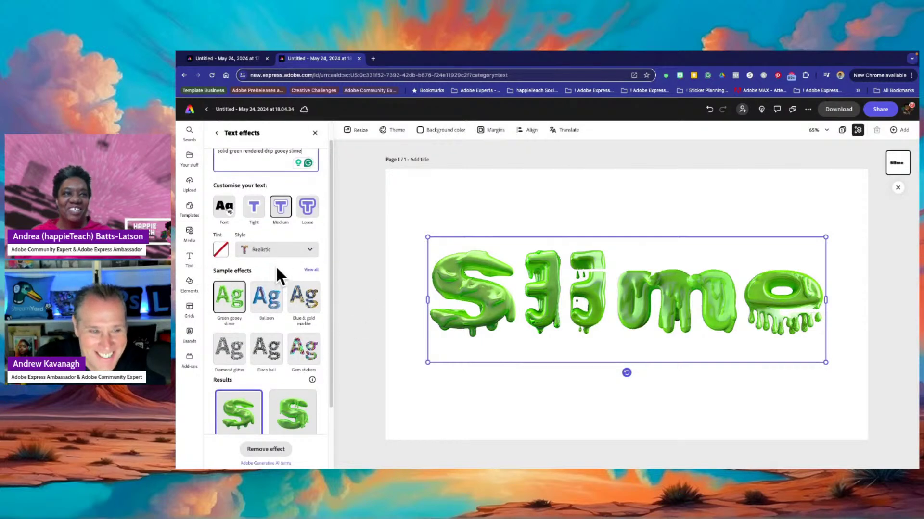
{"action": "scroll", "coordinate": [277, 269], "scroll_direction": "down", "scroll_amount": 3}
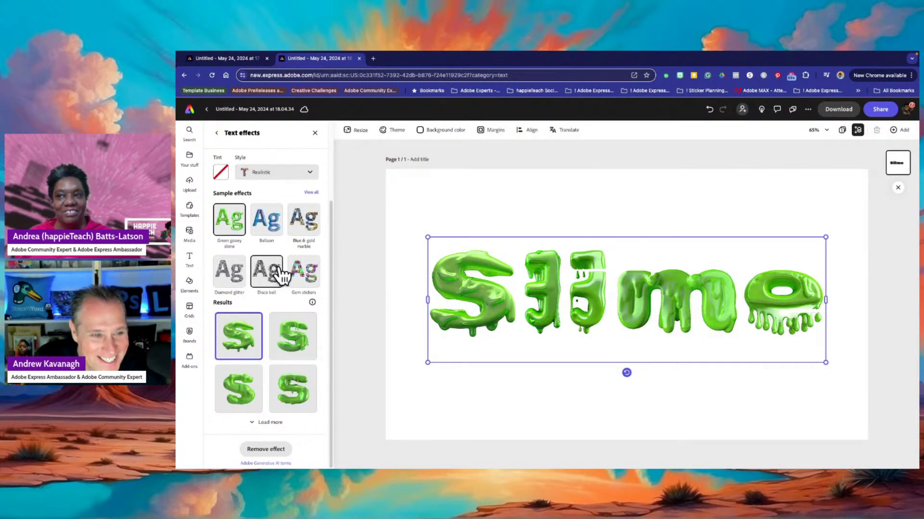
{"action": "scroll", "coordinate": [273, 292], "scroll_direction": "up", "scroll_amount": 4}
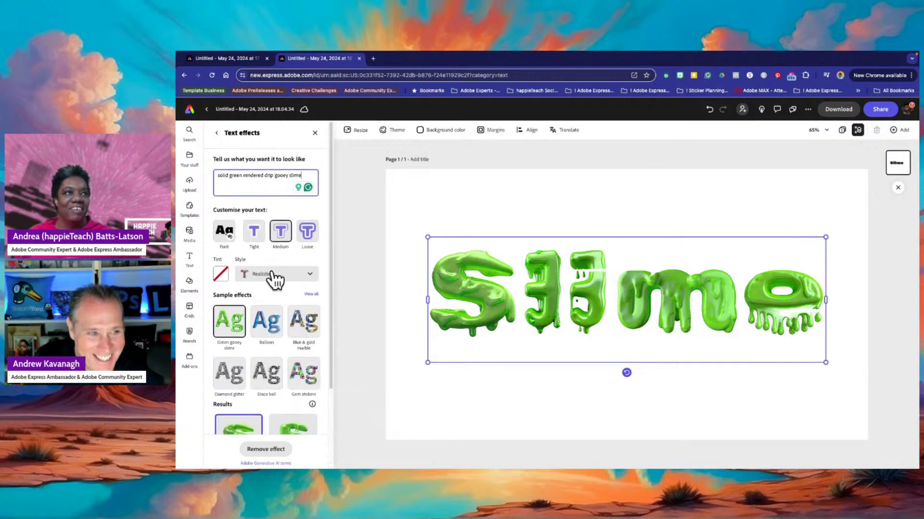
{"action": "left_click_drag", "start_coordinate": [308, 177], "coordinate": [208, 183]}
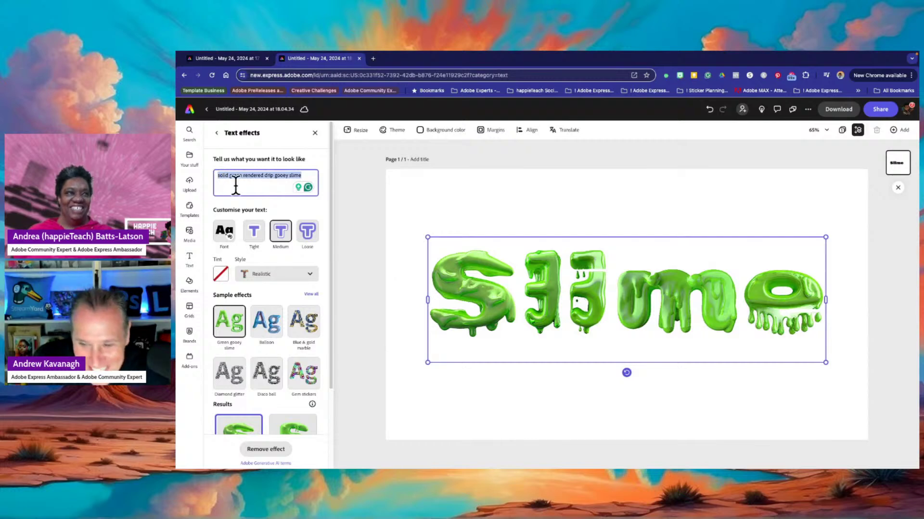
{"action": "left_click", "coordinate": [273, 176]}
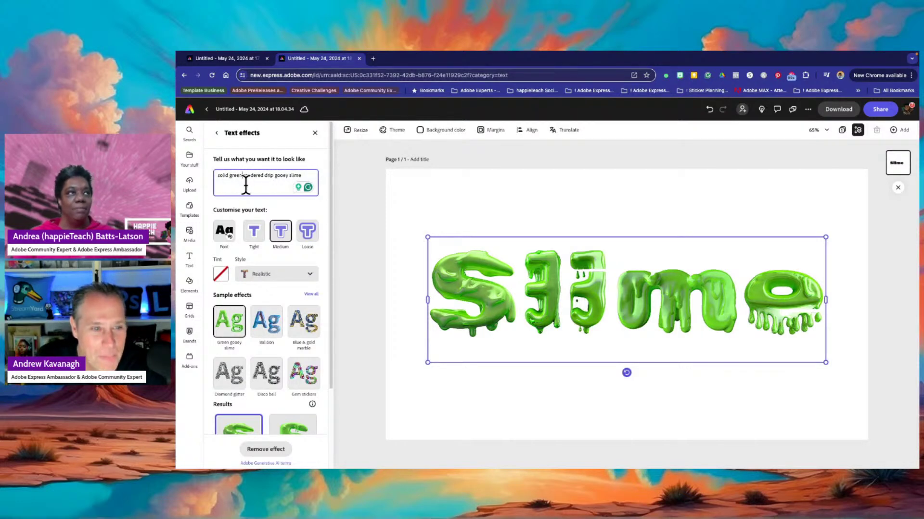
{"action": "scroll", "coordinate": [245, 183], "scroll_direction": "down", "scroll_amount": 2}
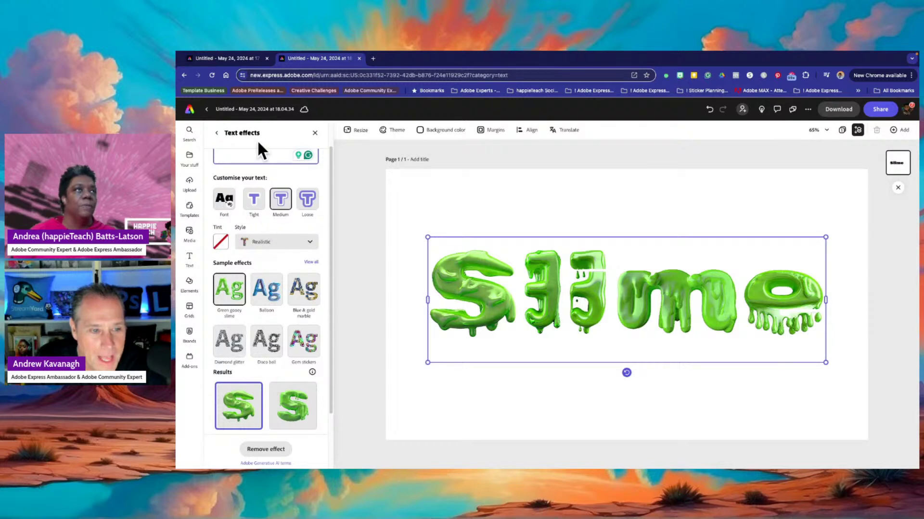
{"action": "scroll", "coordinate": [262, 150], "scroll_direction": "up", "scroll_amount": 2}
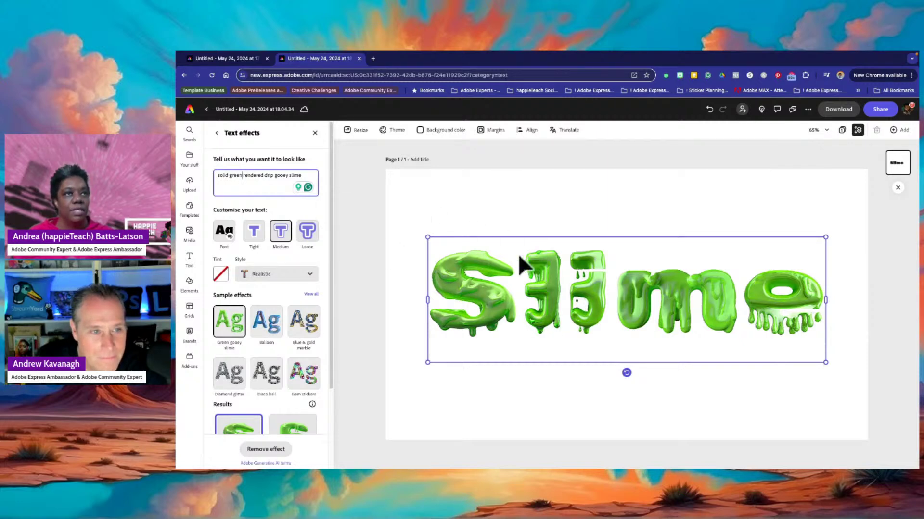
Replace the slime sample text on the canvas with the person's first name.
{"action": "double_click", "coordinate": [480, 264]}
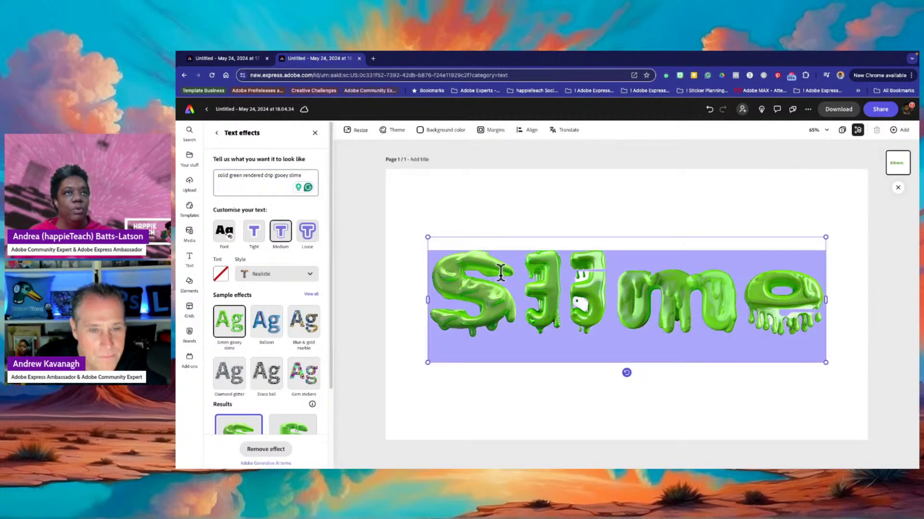
{"action": "left_click", "coordinate": [569, 293]}
{"action": "left_click_drag", "start_coordinate": [812, 291], "coordinate": [390, 266]}
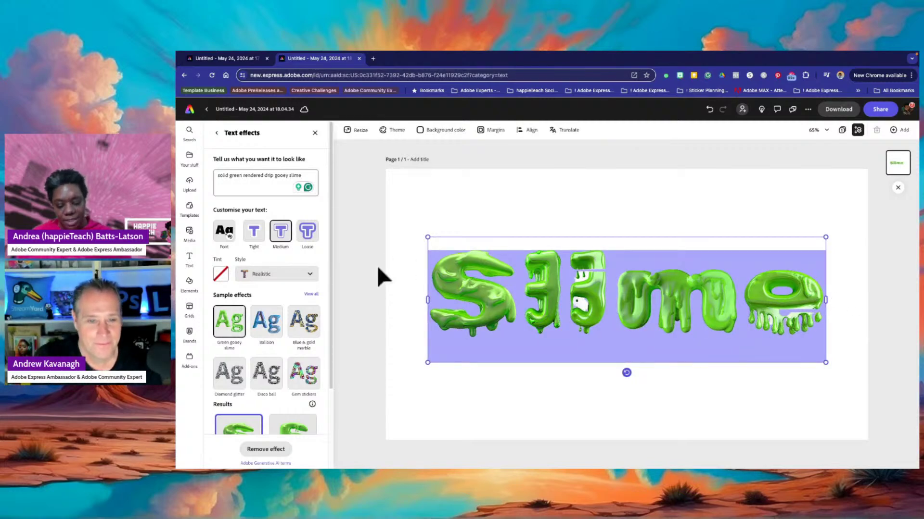
{"action": "type", "text": "Drew"}
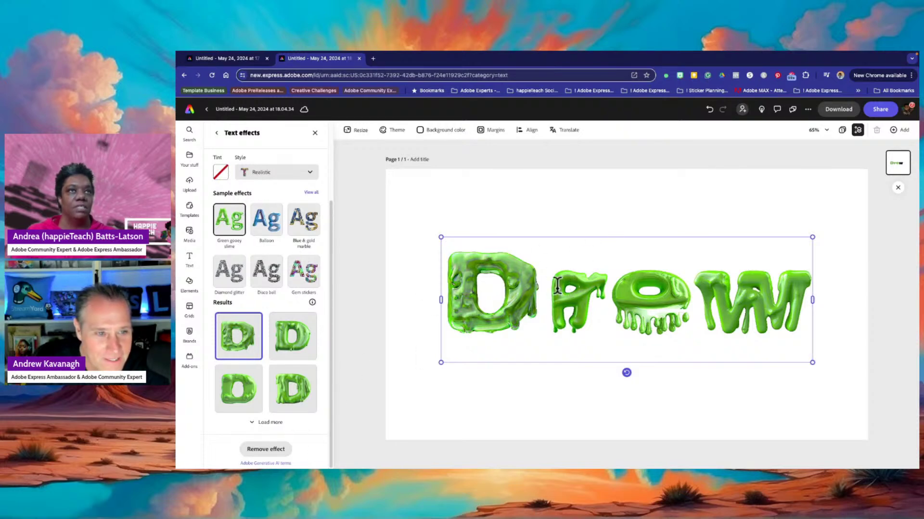
Apply the Balloon sample effect to the name and review its results and prompt.
{"action": "left_click", "coordinate": [271, 222]}
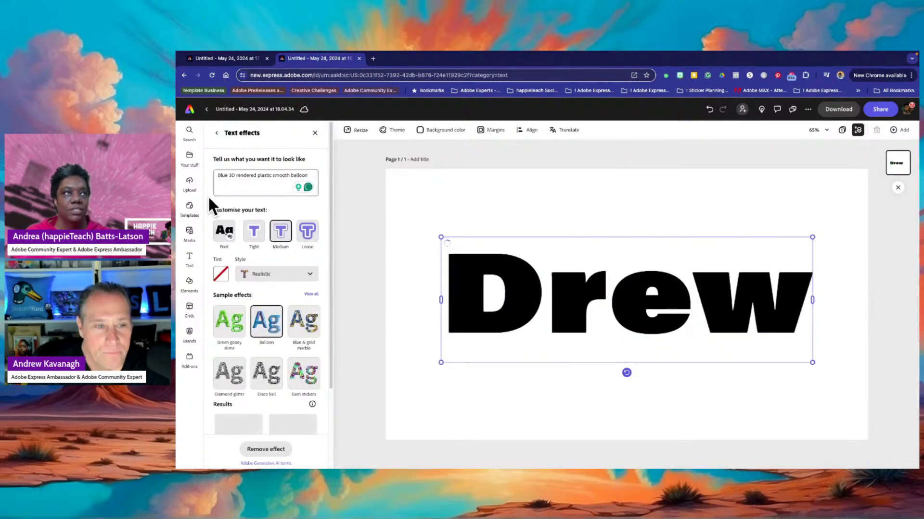
{"action": "scroll", "coordinate": [268, 323], "scroll_direction": "down", "scroll_amount": 3}
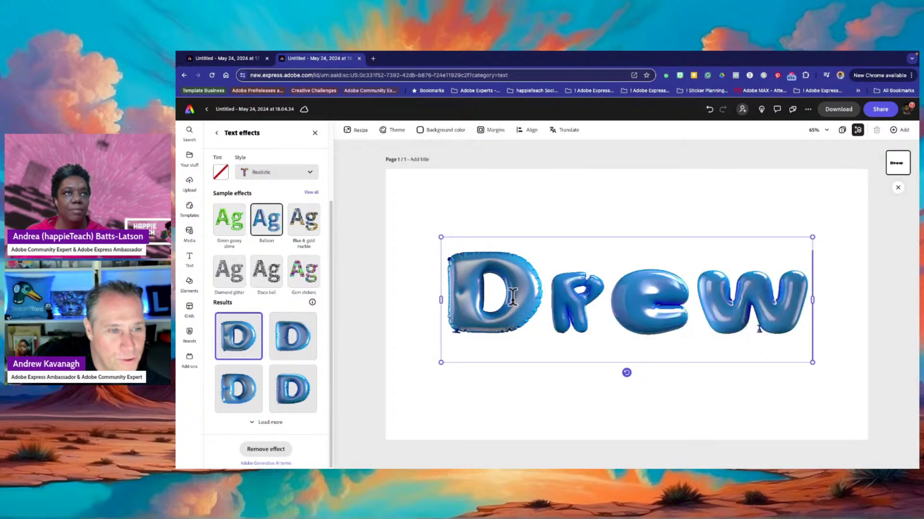
{"action": "scroll", "coordinate": [279, 238], "scroll_direction": "up", "scroll_amount": 3}
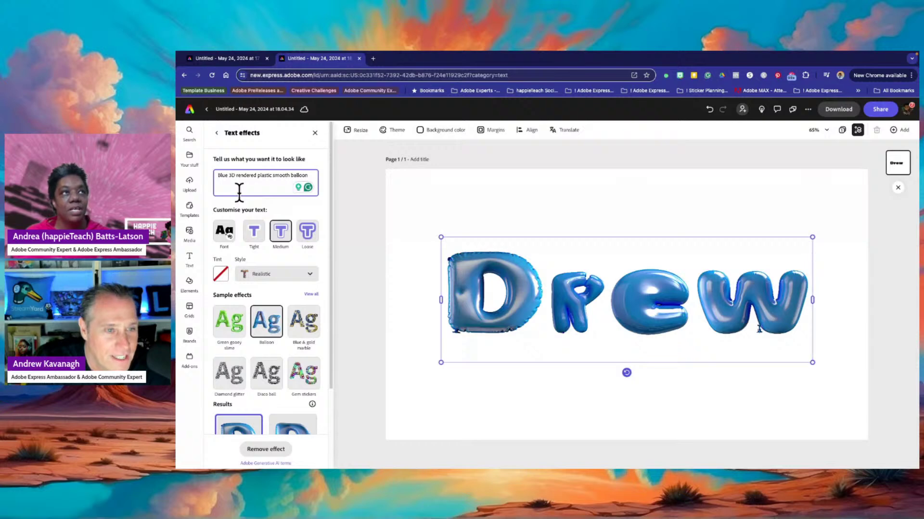
{"action": "left_click", "coordinate": [262, 176]}
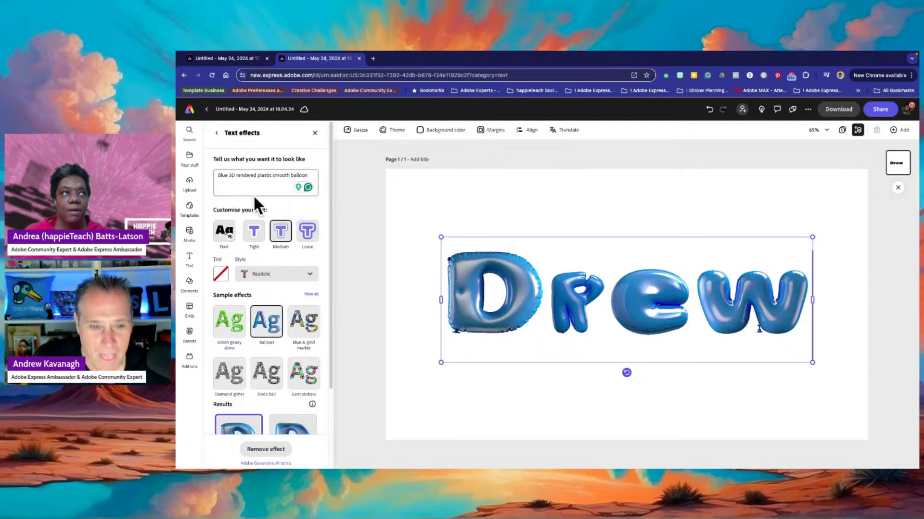
{"action": "left_click", "coordinate": [266, 184]}
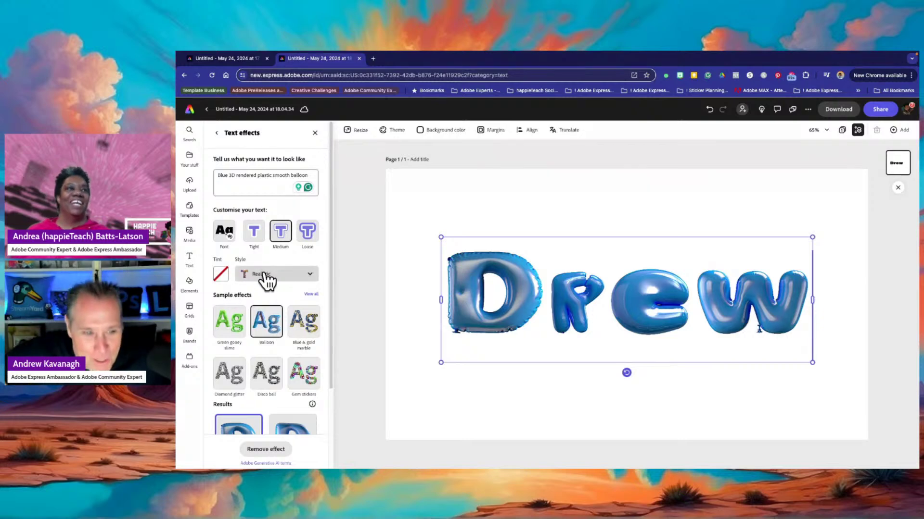
Set the text effect's style to Pencil Sketch and its fit to Loose.
{"action": "scroll", "coordinate": [291, 274], "scroll_direction": "down", "scroll_amount": 1}
{"action": "scroll", "coordinate": [289, 277], "scroll_direction": "down", "scroll_amount": 2}
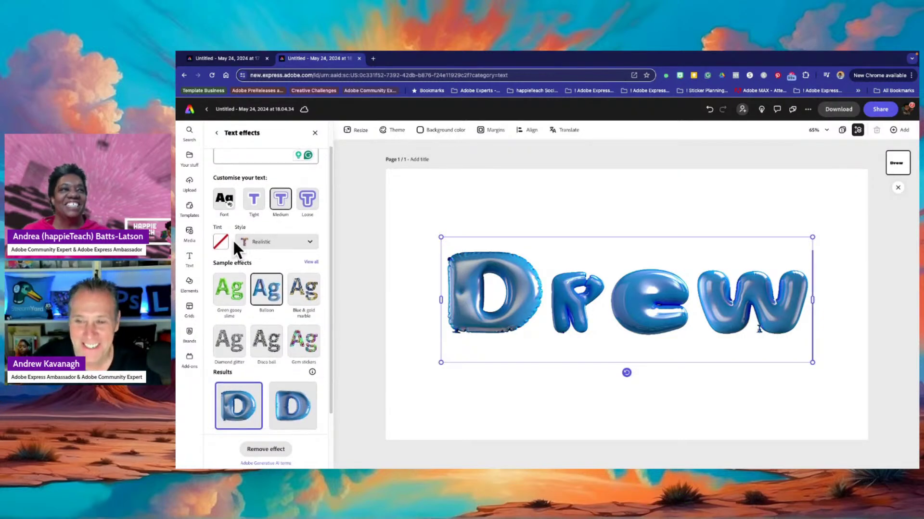
{"action": "left_click", "coordinate": [310, 241]}
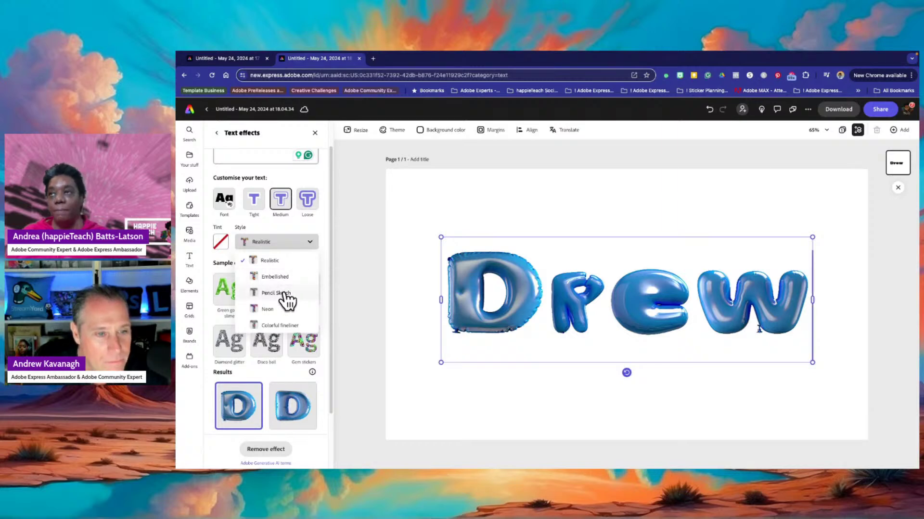
{"action": "left_click", "coordinate": [284, 294]}
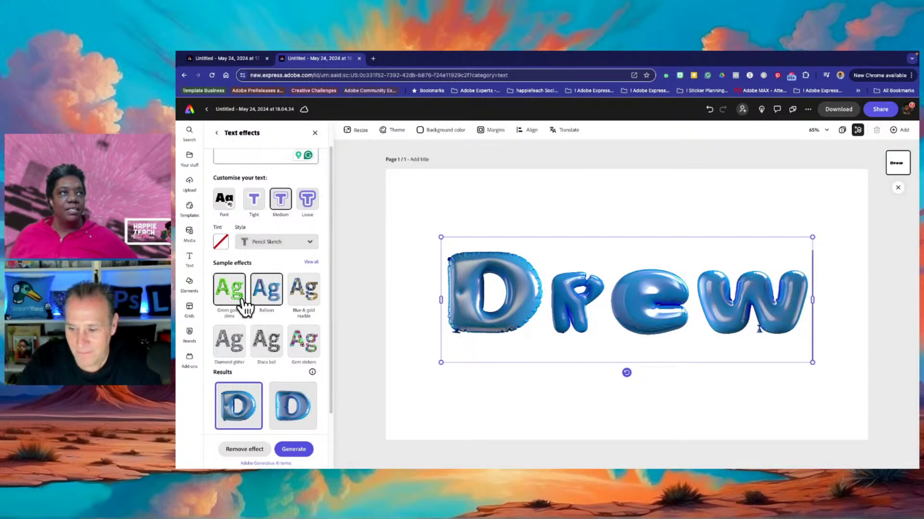
{"action": "scroll", "coordinate": [276, 298], "scroll_direction": "up", "scroll_amount": 1}
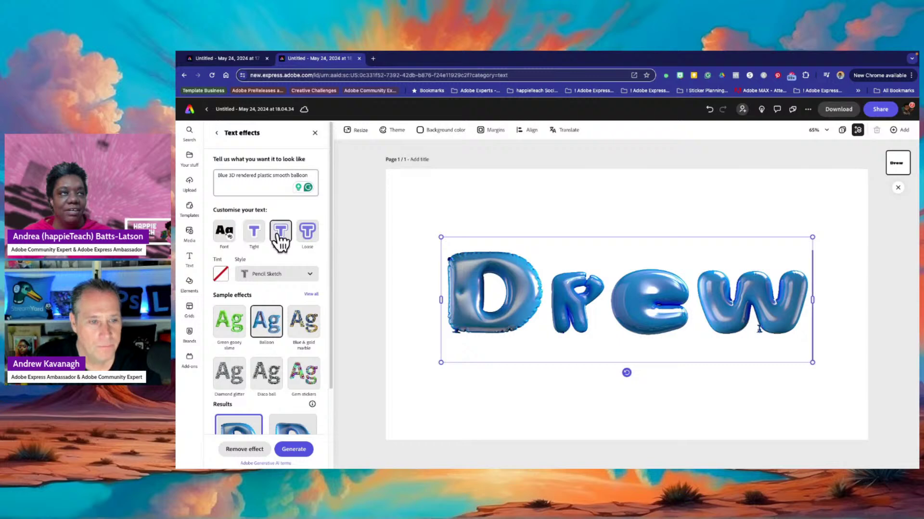
{"action": "left_click", "coordinate": [313, 238]}
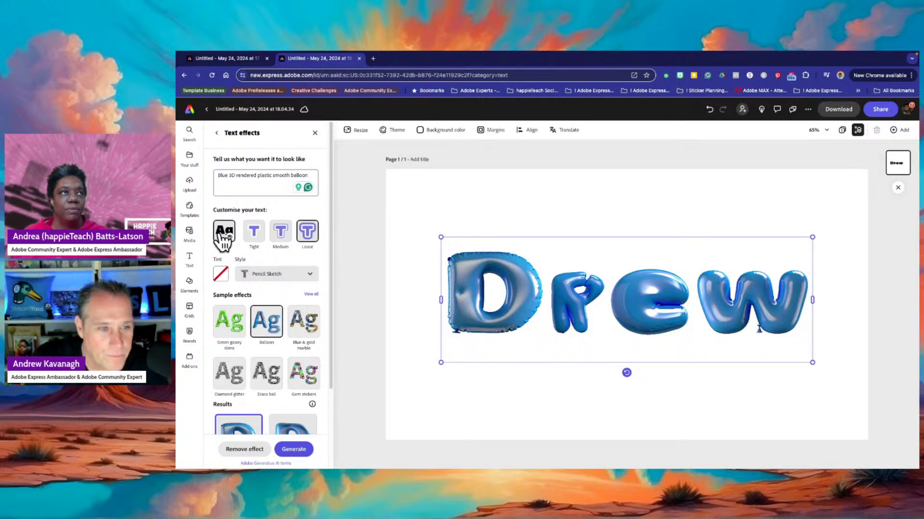
Change the balloon text's font to Hobo and apply the second generated result.
{"action": "left_click", "coordinate": [221, 233]}
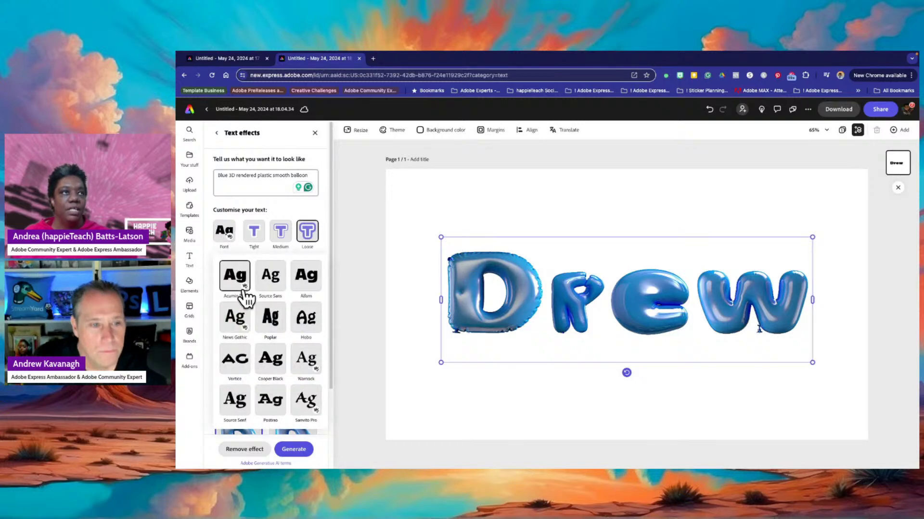
{"action": "left_click", "coordinate": [318, 318]}
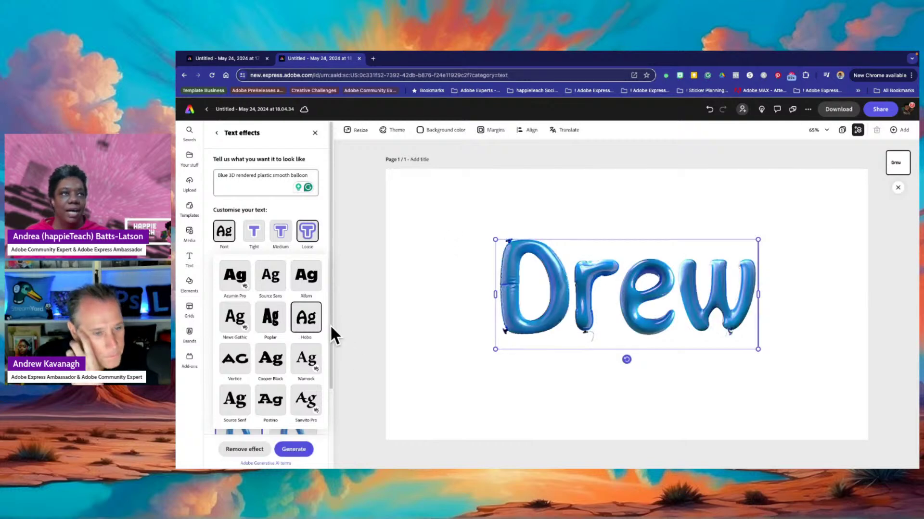
{"action": "left_click", "coordinate": [330, 365]}
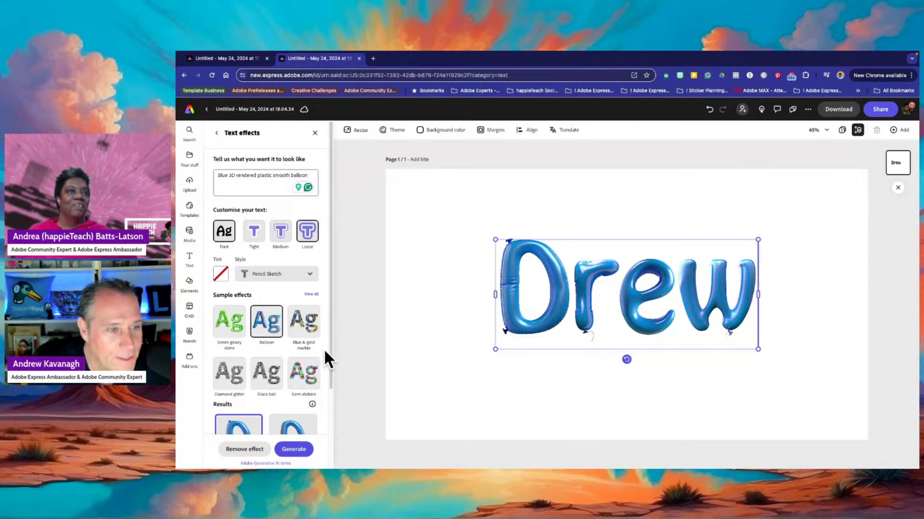
{"action": "left_click_drag", "start_coordinate": [330, 361], "coordinate": [338, 437]}
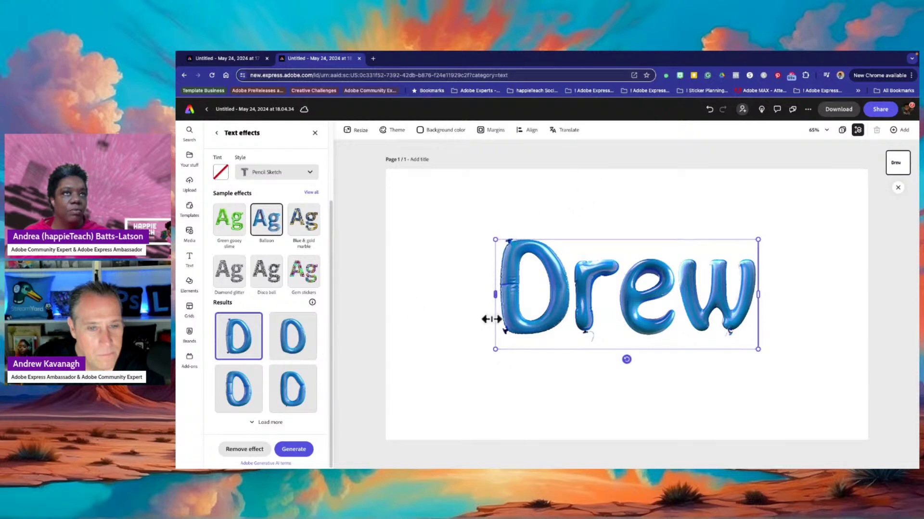
{"action": "left_click", "coordinate": [308, 346]}
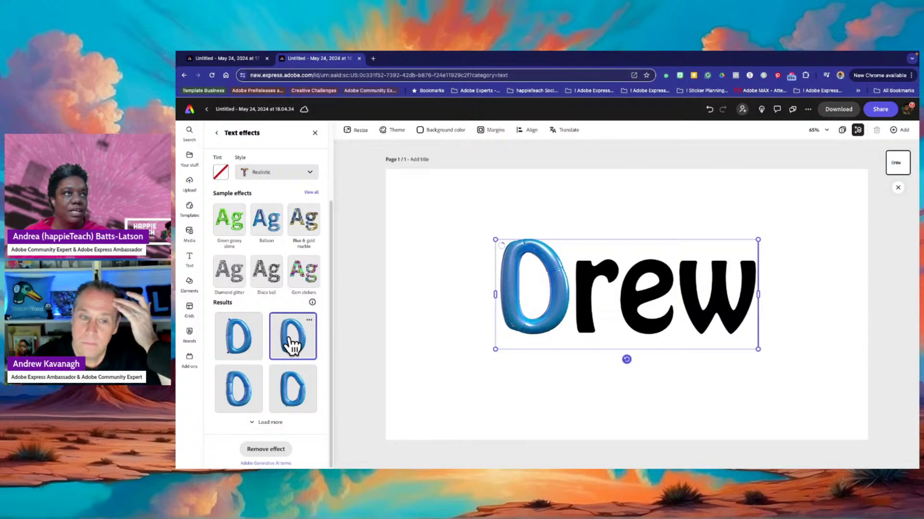
Change the text effect prompt to "Purple 3D rendered plastic smooth balloon", generate new results and review them.
{"action": "scroll", "coordinate": [292, 345], "scroll_direction": "up", "scroll_amount": 3}
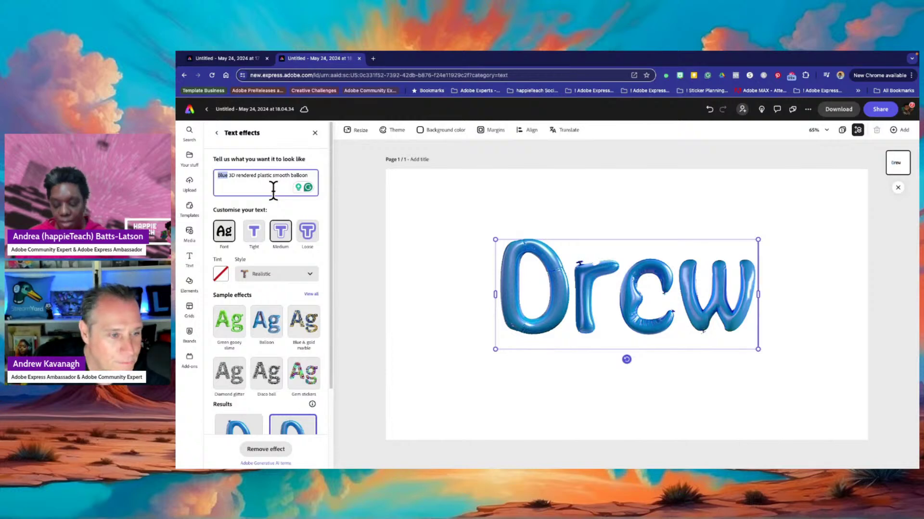
{"action": "type", "text": "Purp"}
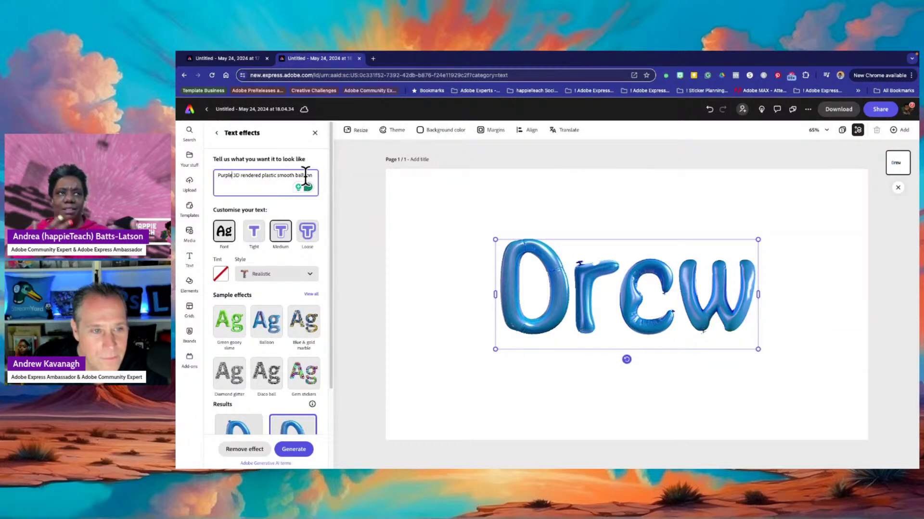
{"action": "scroll", "coordinate": [260, 351], "scroll_direction": "down", "scroll_amount": 2}
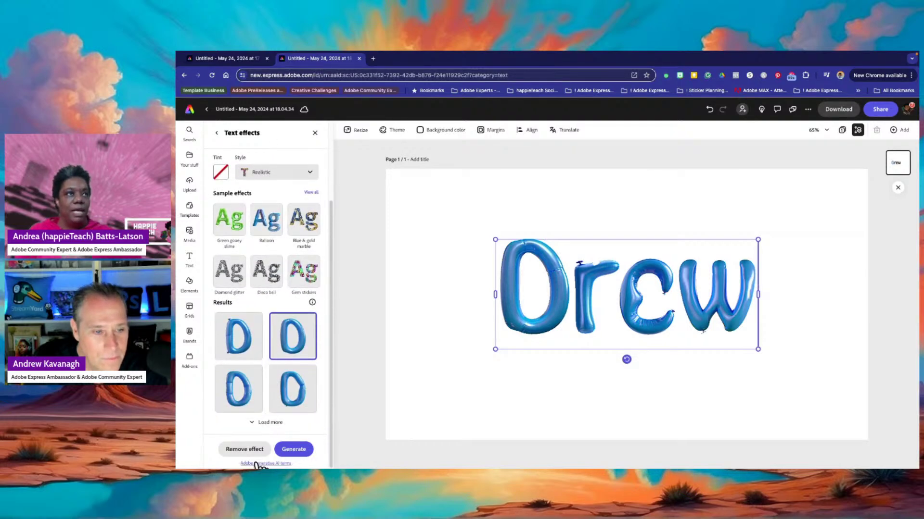
{"action": "left_click", "coordinate": [295, 450]}
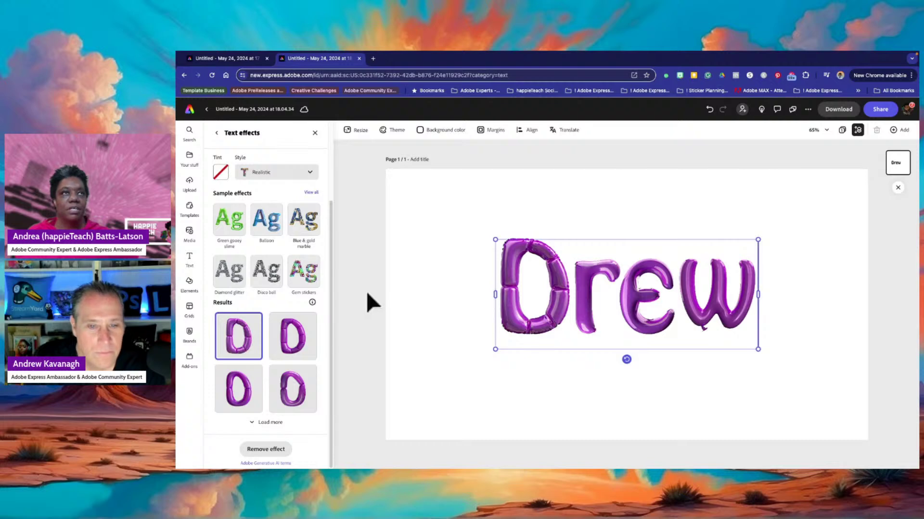
{"action": "scroll", "coordinate": [272, 255], "scroll_direction": "up", "scroll_amount": 3}
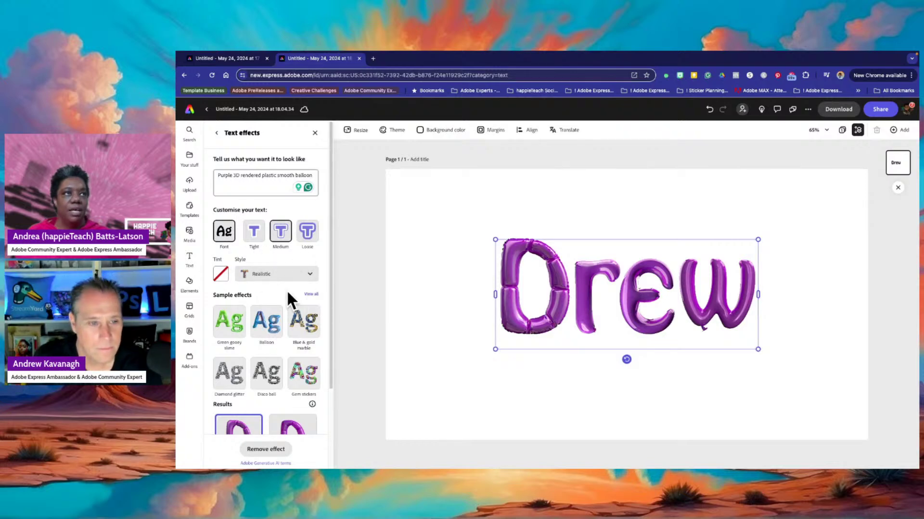
{"action": "scroll", "coordinate": [287, 291], "scroll_direction": "down", "scroll_amount": 2}
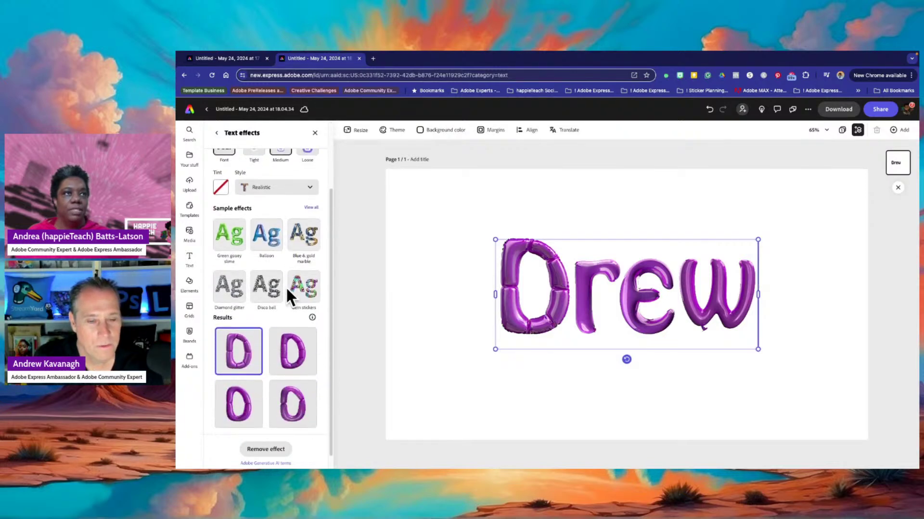
{"action": "scroll", "coordinate": [286, 290], "scroll_direction": "down", "scroll_amount": 2}
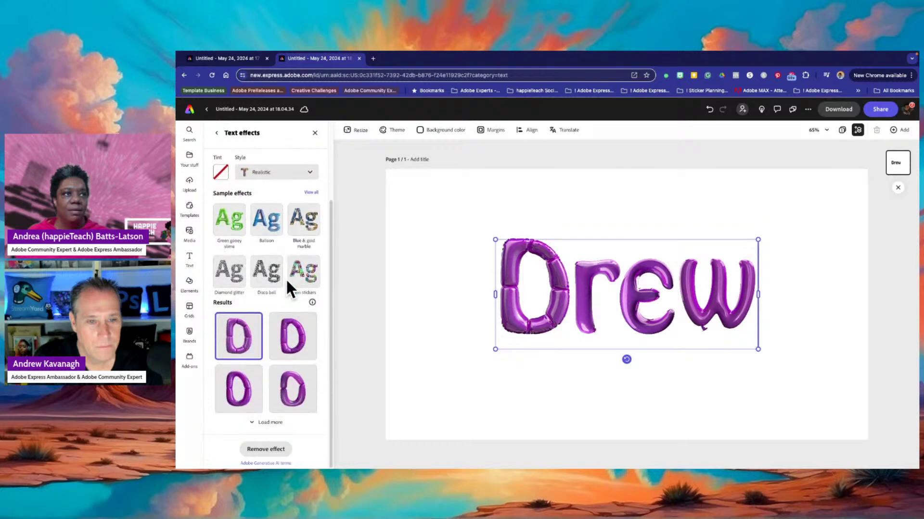
{"action": "scroll", "coordinate": [283, 286], "scroll_direction": "up", "scroll_amount": 4}
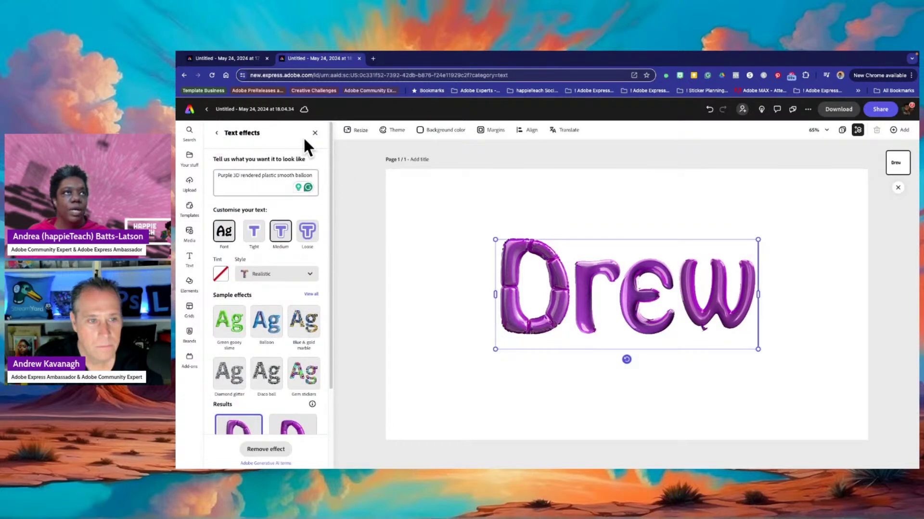
Add a Strong shadow to the balloon text and colour it with a dark purple sampled from the lettering.
{"action": "left_click", "coordinate": [216, 134]}
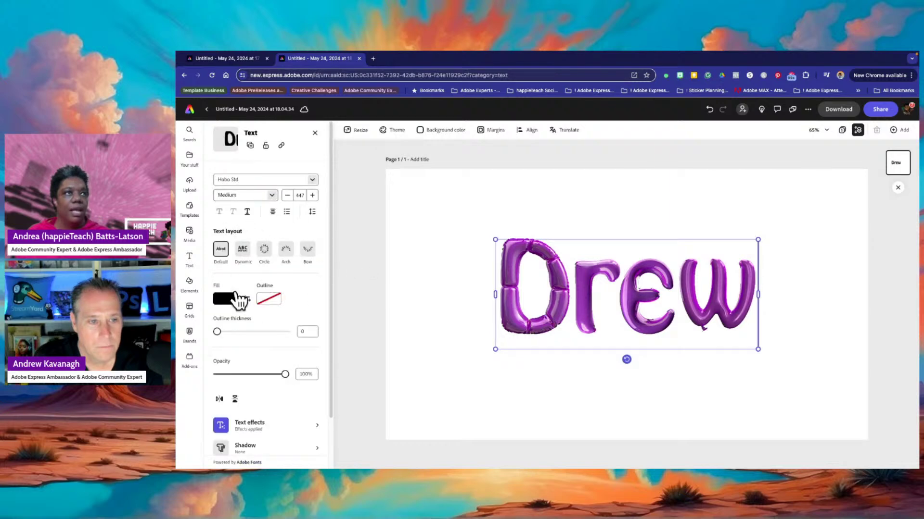
{"action": "scroll", "coordinate": [221, 308], "scroll_direction": "down", "scroll_amount": 2}
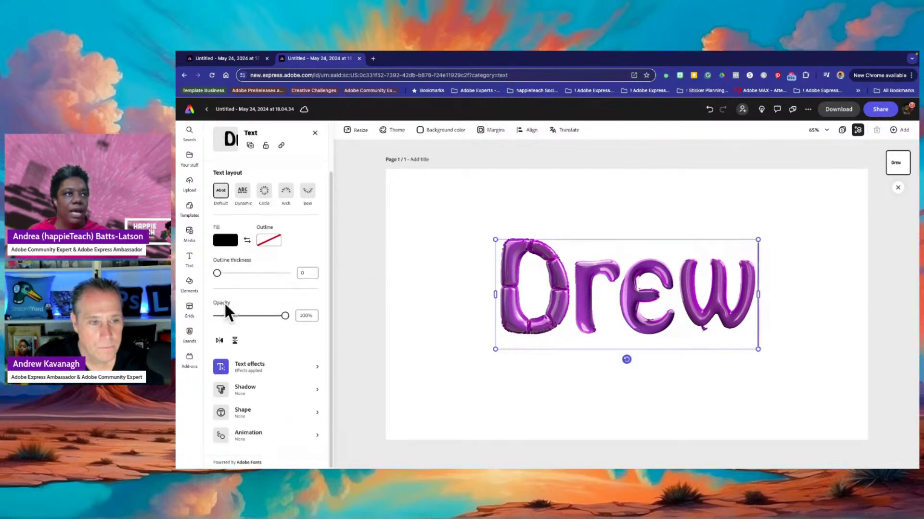
{"action": "left_click", "coordinate": [233, 389]}
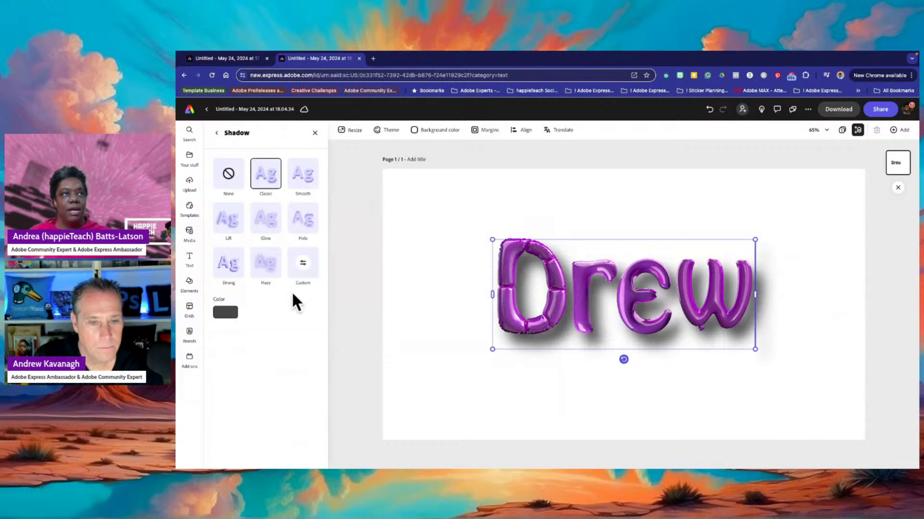
{"action": "left_click", "coordinate": [219, 278]}
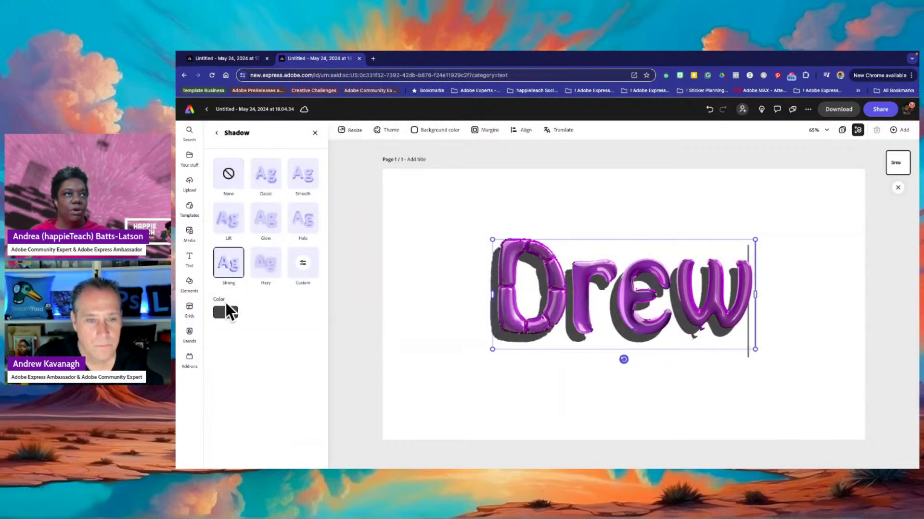
{"action": "left_click", "coordinate": [226, 317]}
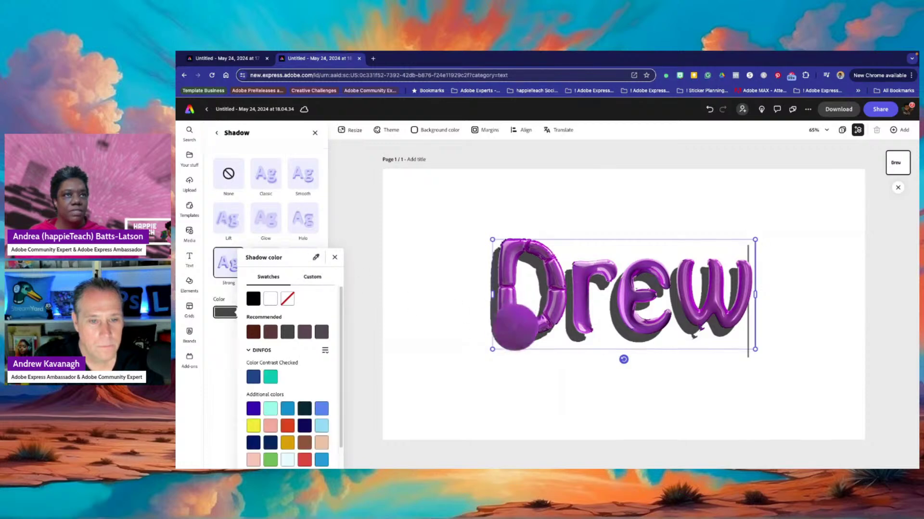
{"action": "left_click", "coordinate": [514, 329]}
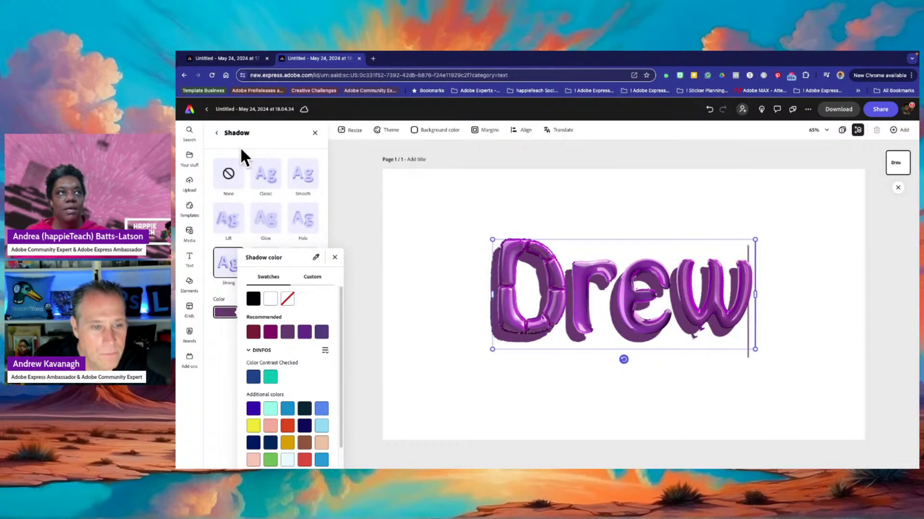
{"action": "left_click", "coordinate": [218, 133]}
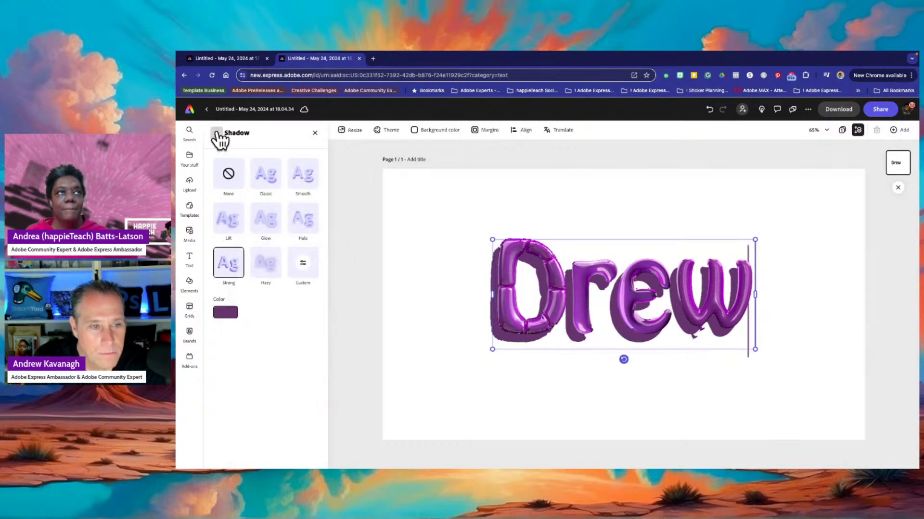
{"action": "left_click", "coordinate": [217, 135]}
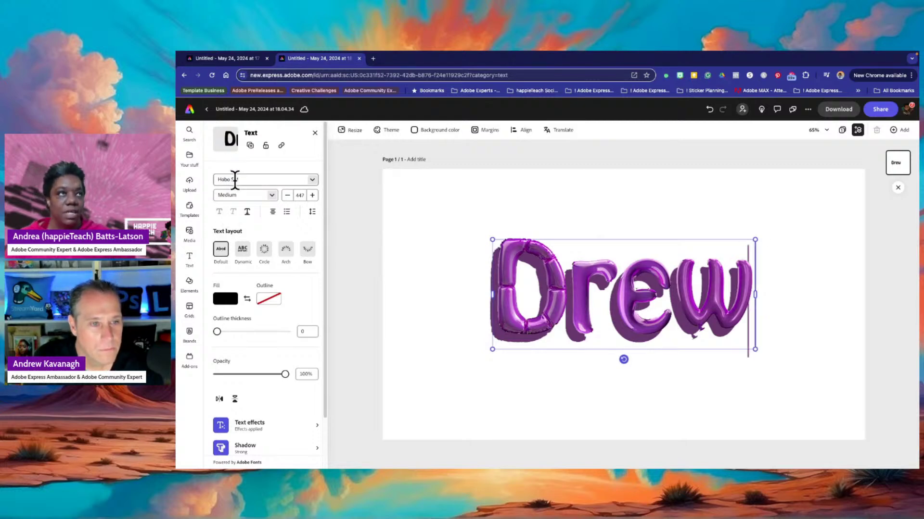
Try the Arch, Circle and Bow text layouts on the balloon text.
{"action": "left_click", "coordinate": [312, 180]}
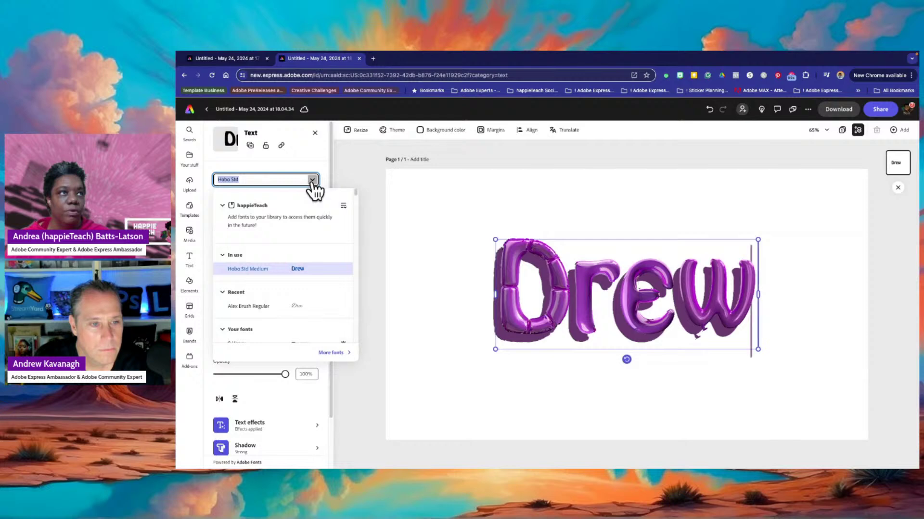
{"action": "left_click", "coordinate": [312, 181]}
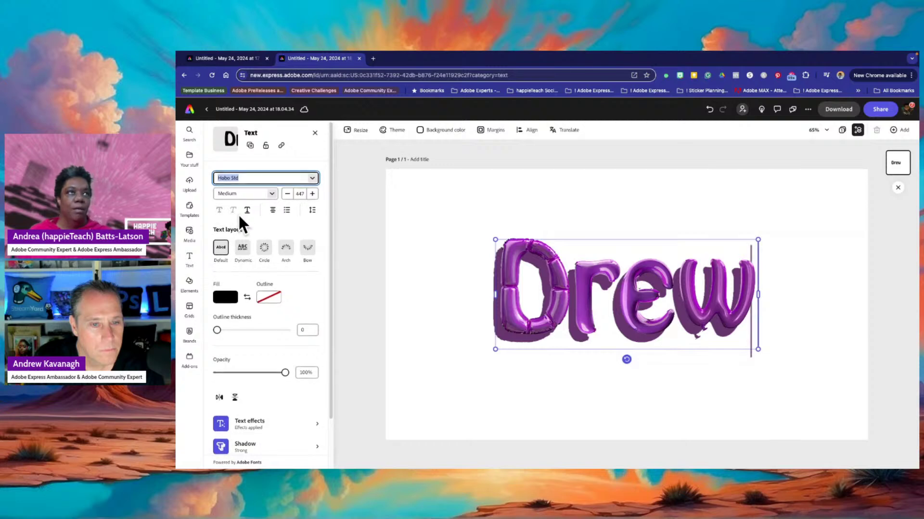
{"action": "scroll", "coordinate": [238, 214], "scroll_direction": "down", "scroll_amount": 1}
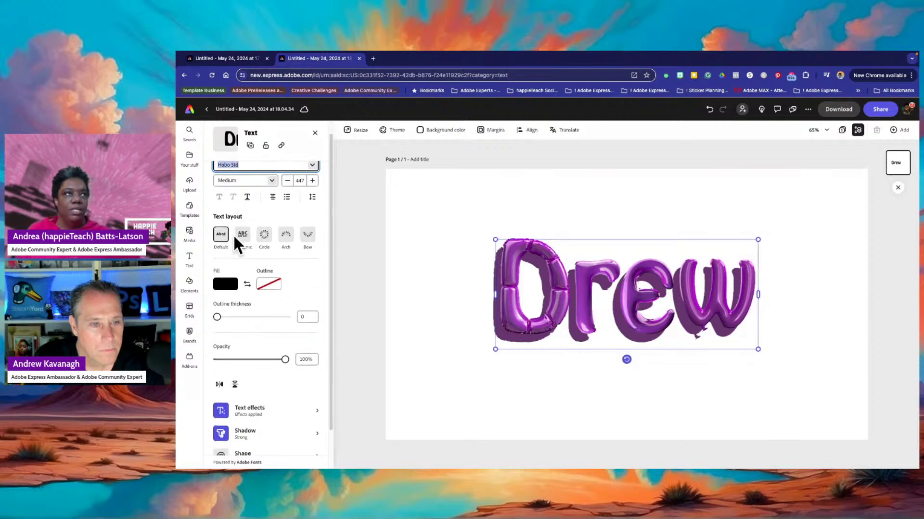
{"action": "left_click", "coordinate": [288, 243]}
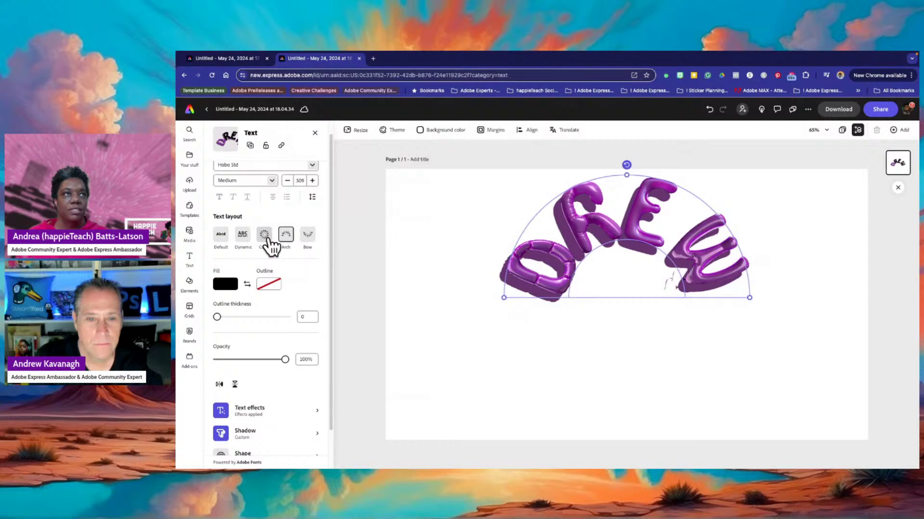
{"action": "left_click", "coordinate": [265, 237]}
{"action": "scroll", "coordinate": [219, 255], "scroll_direction": "down", "scroll_amount": 2}
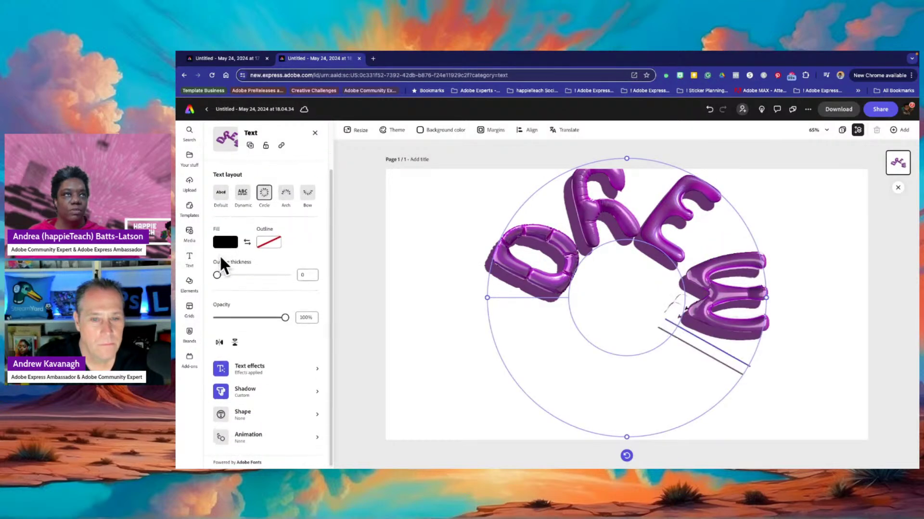
{"action": "scroll", "coordinate": [219, 255], "scroll_direction": "up", "scroll_amount": 3}
{"action": "left_click", "coordinate": [306, 252]}
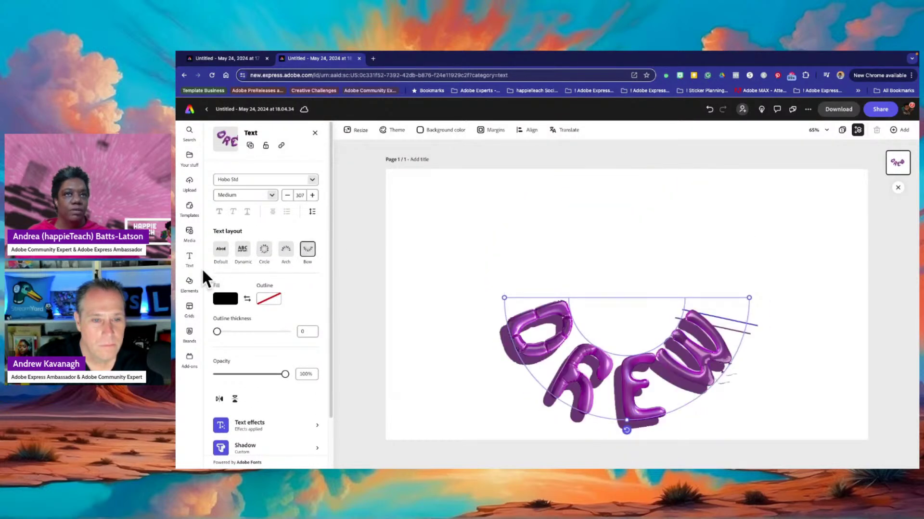
Set the text layout to Dynamic and give the lettering an outline with a thickness of 21.
{"action": "scroll", "coordinate": [214, 334], "scroll_direction": "down", "scroll_amount": 3}
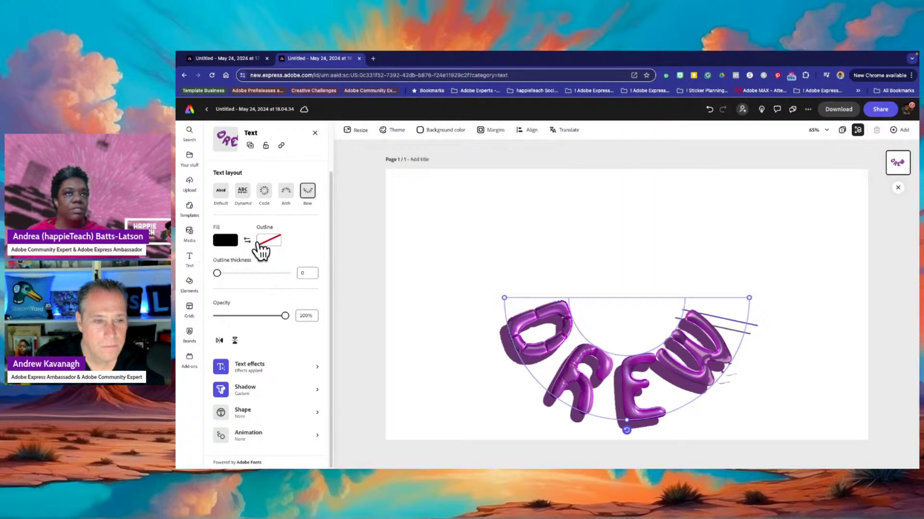
{"action": "left_click", "coordinate": [242, 194]}
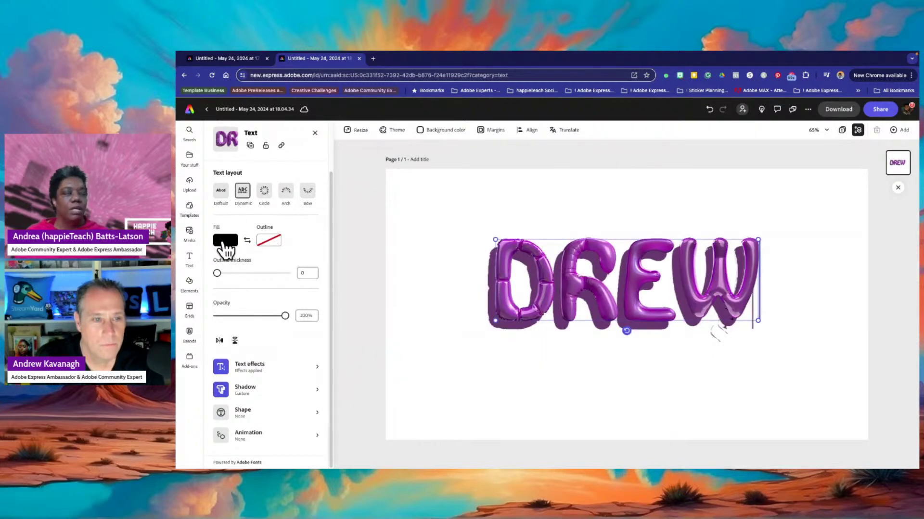
{"action": "scroll", "coordinate": [221, 248], "scroll_direction": "up", "scroll_amount": 1}
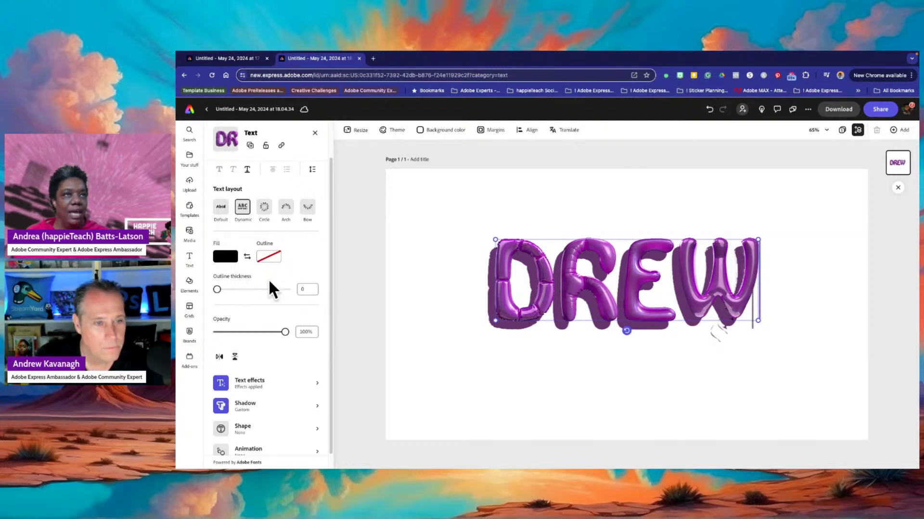
{"action": "mouse_move", "coordinate": [218, 289]}
{"action": "left_mouse_down"}
{"action": "mouse_move", "coordinate": [239, 287]}
{"action": "mouse_move", "coordinate": [230, 286]}
{"action": "left_mouse_up"}
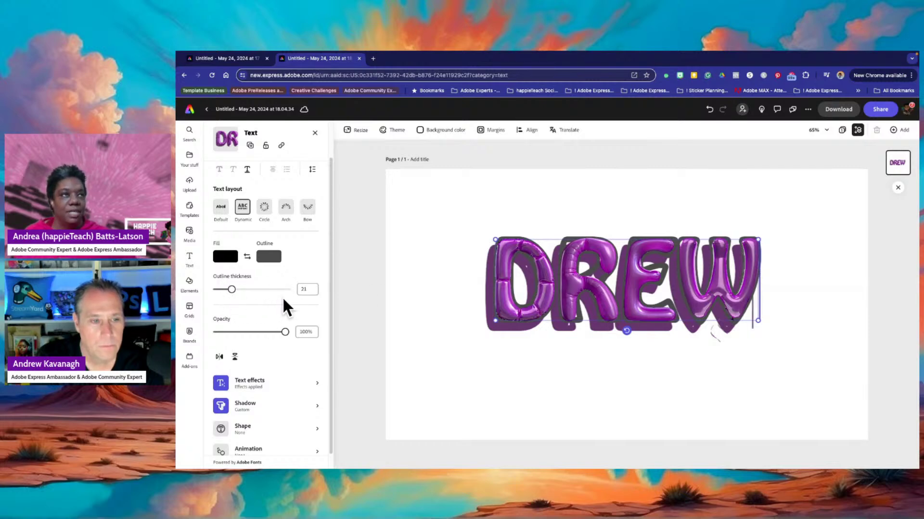
Colour the outline with purple sampled from the artwork and darken it slightly with a custom colour.
{"action": "left_click", "coordinate": [274, 259]}
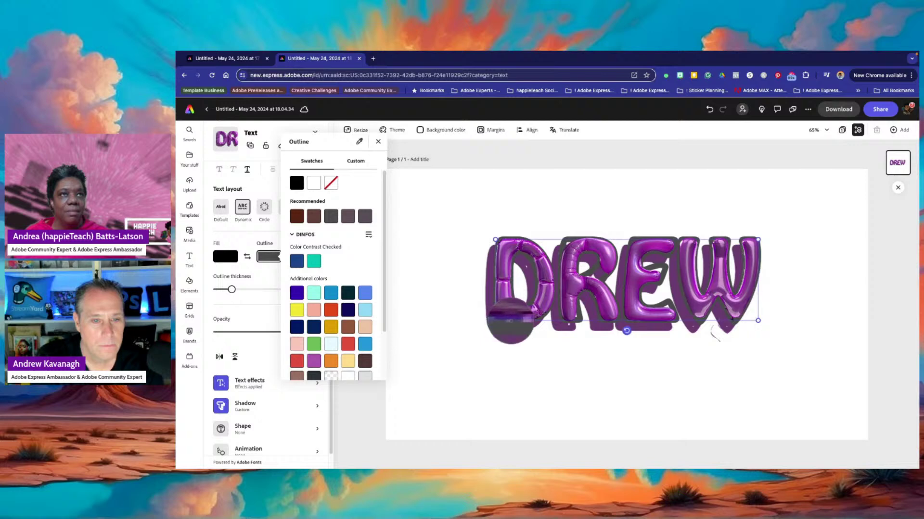
{"action": "left_click", "coordinate": [522, 327]}
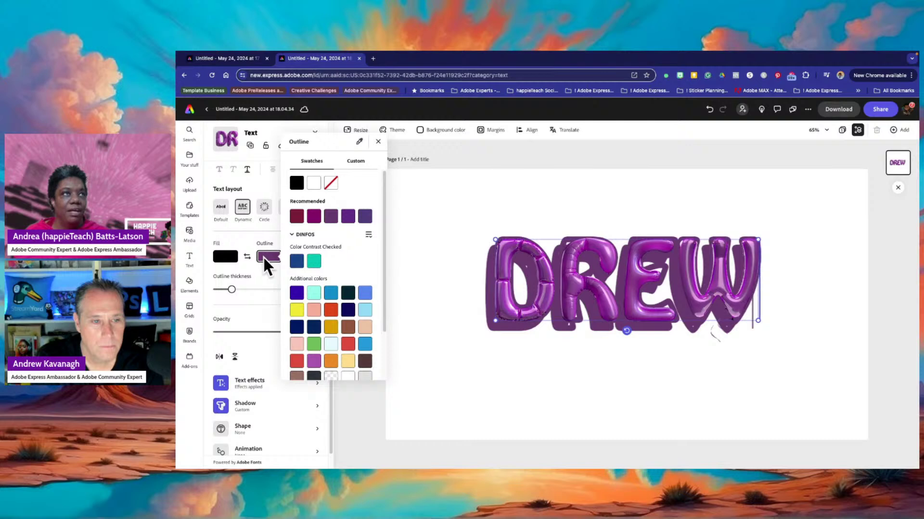
{"action": "left_click", "coordinate": [351, 164]}
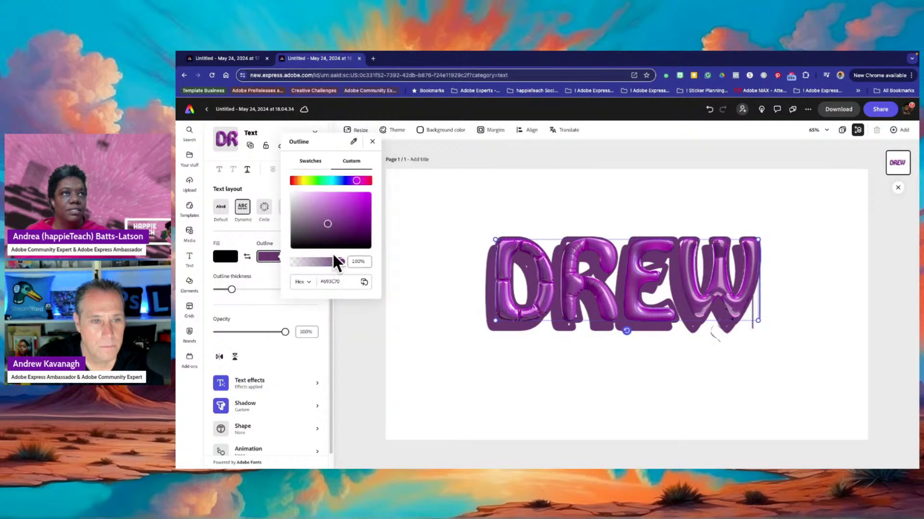
{"action": "mouse_move", "coordinate": [328, 224]}
{"action": "left_mouse_down"}
{"action": "mouse_move", "coordinate": [327, 240]}
{"action": "mouse_move", "coordinate": [327, 226]}
{"action": "left_mouse_up"}
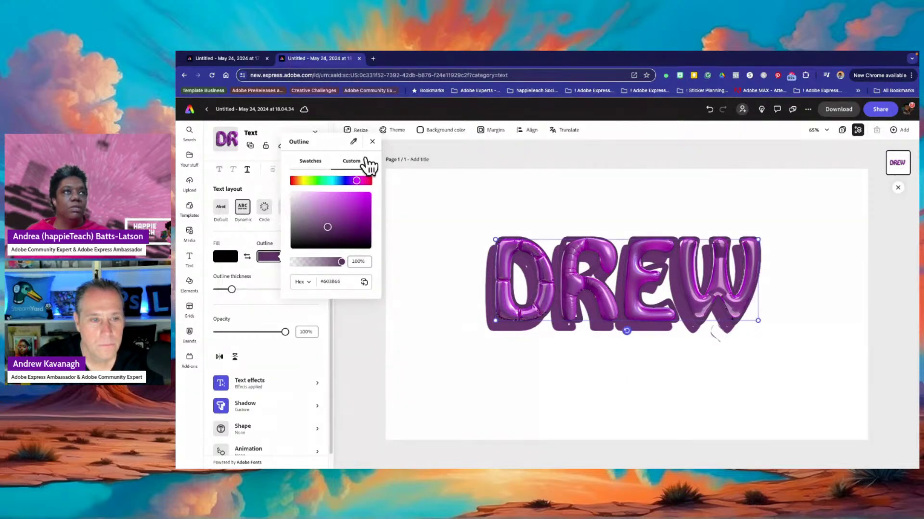
{"action": "left_click", "coordinate": [372, 142]}
Try out the text's opacity and view the available animation options.
{"action": "scroll", "coordinate": [237, 340], "scroll_direction": "down", "scroll_amount": 1}
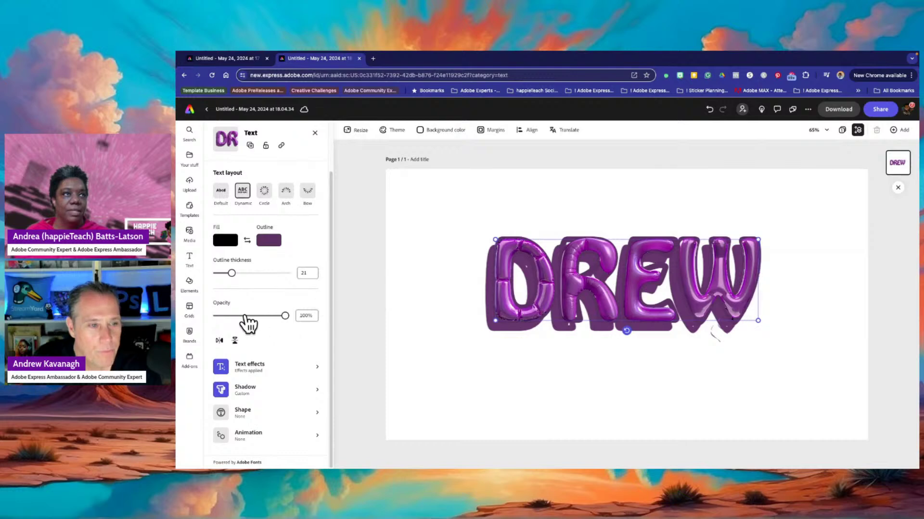
{"action": "mouse_move", "coordinate": [285, 315]}
{"action": "left_mouse_down"}
{"action": "mouse_move", "coordinate": [273, 313]}
{"action": "mouse_move", "coordinate": [294, 315]}
{"action": "mouse_move", "coordinate": [257, 313]}
{"action": "mouse_move", "coordinate": [340, 316]}
{"action": "left_mouse_up"}
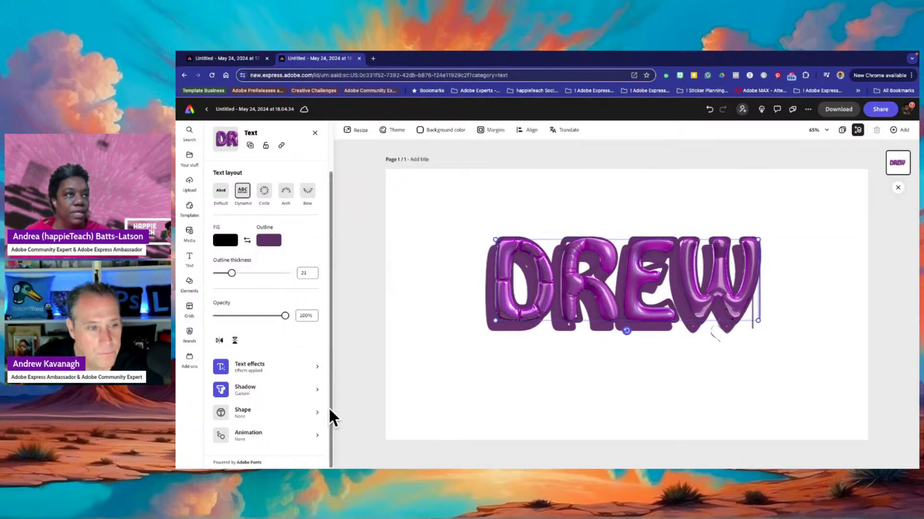
{"action": "left_click", "coordinate": [241, 438]}
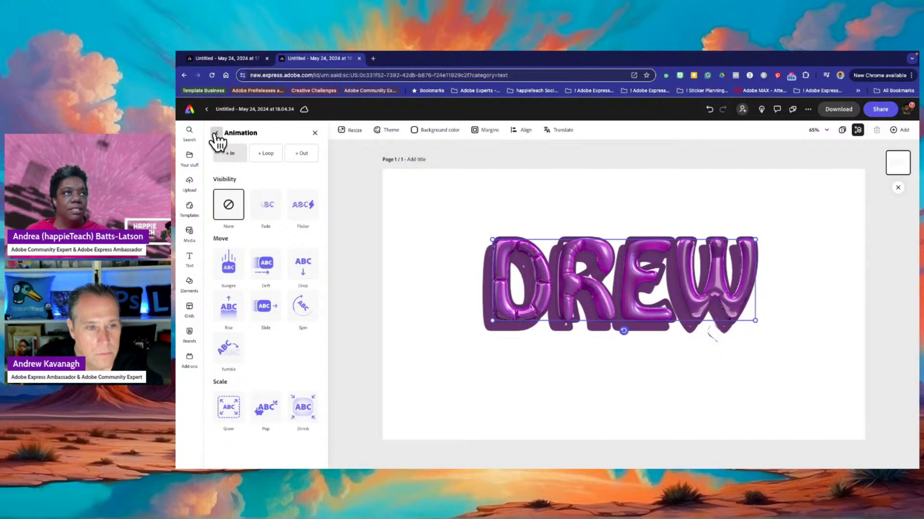
{"action": "left_click", "coordinate": [314, 134]}
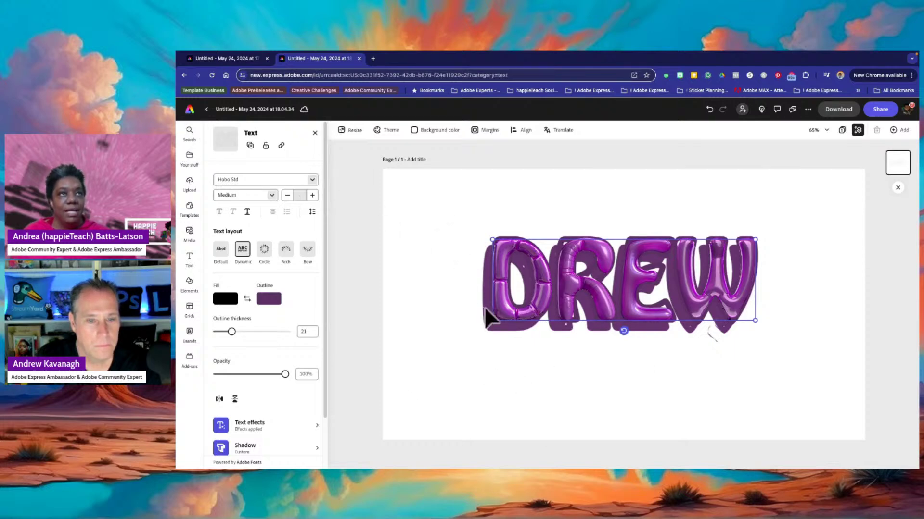
Rename the document with the first name shown in the balloon lettering.
{"action": "left_click", "coordinate": [238, 109]}
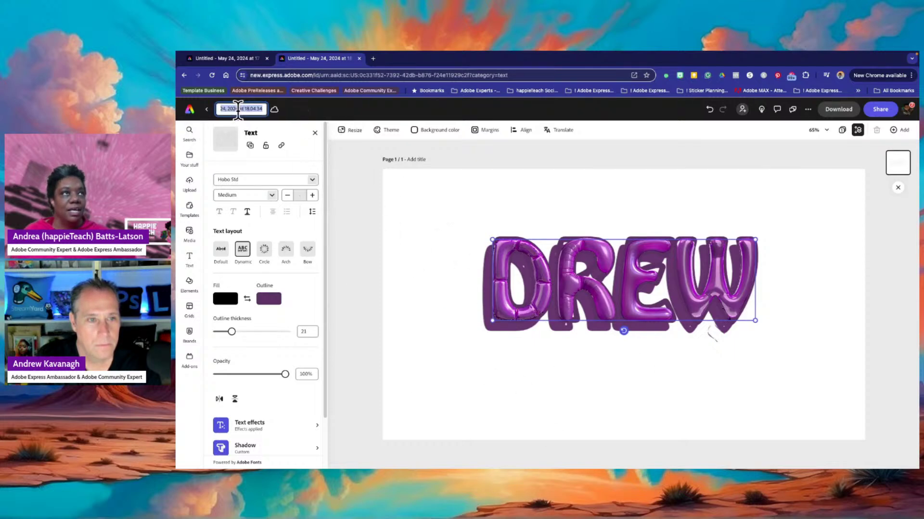
{"action": "type", "text": "Drew"}
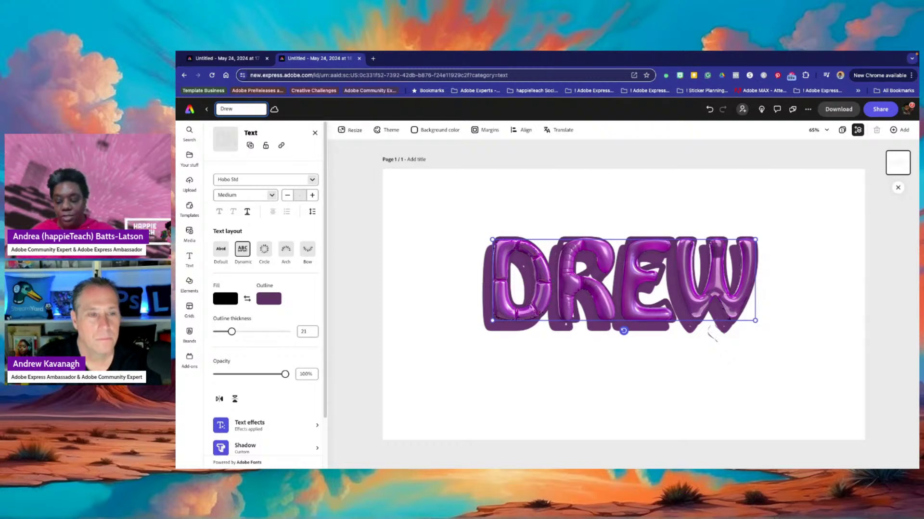
{"action": "key", "text": "Escape"}
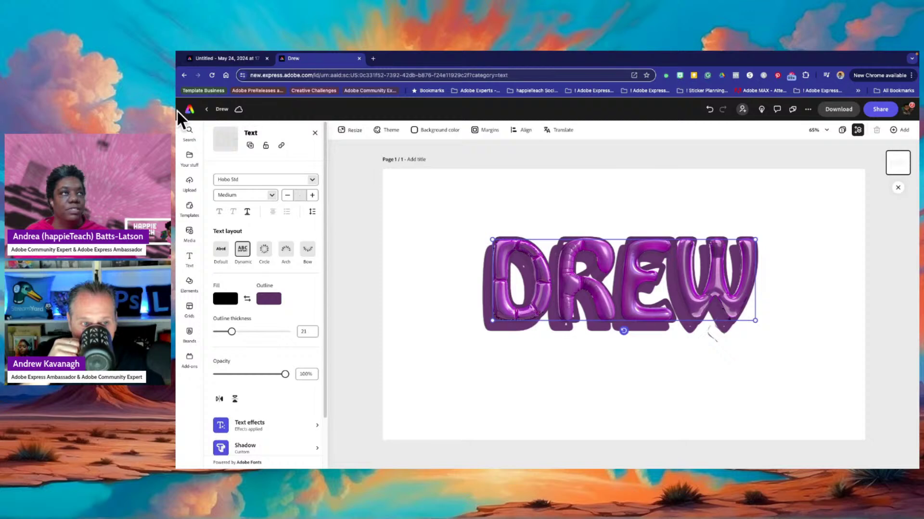
Return to the home page and open the Text to template generator from the generative AI tools.
{"action": "left_click", "coordinate": [190, 110]}
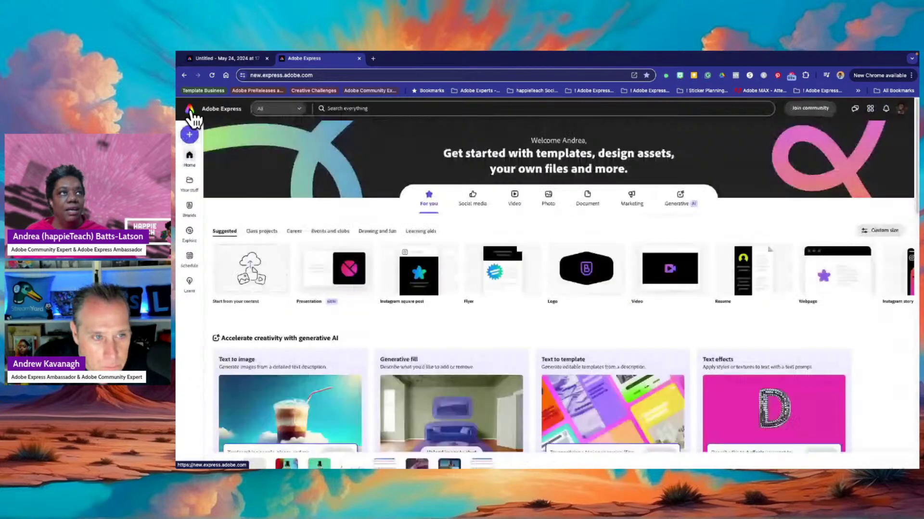
{"action": "mouse_move", "coordinate": [387, 303]}
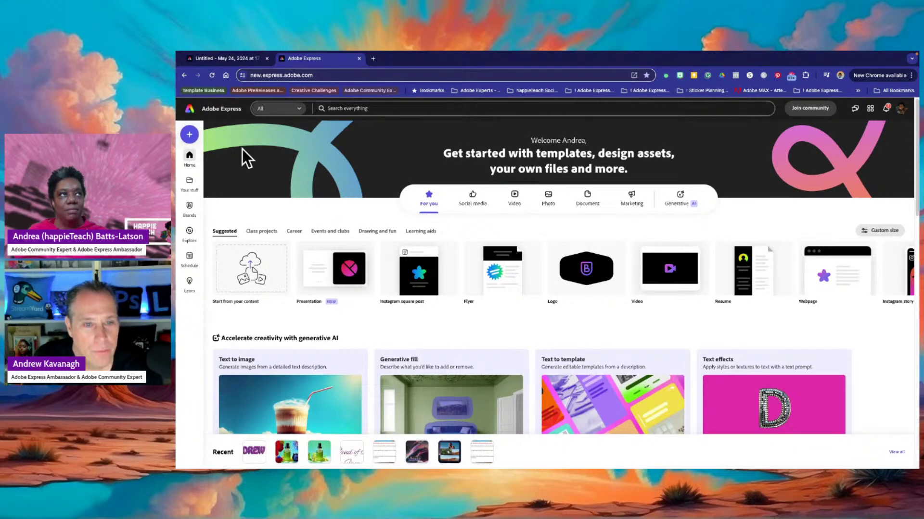
{"action": "scroll", "coordinate": [433, 272], "scroll_direction": "down", "scroll_amount": 2}
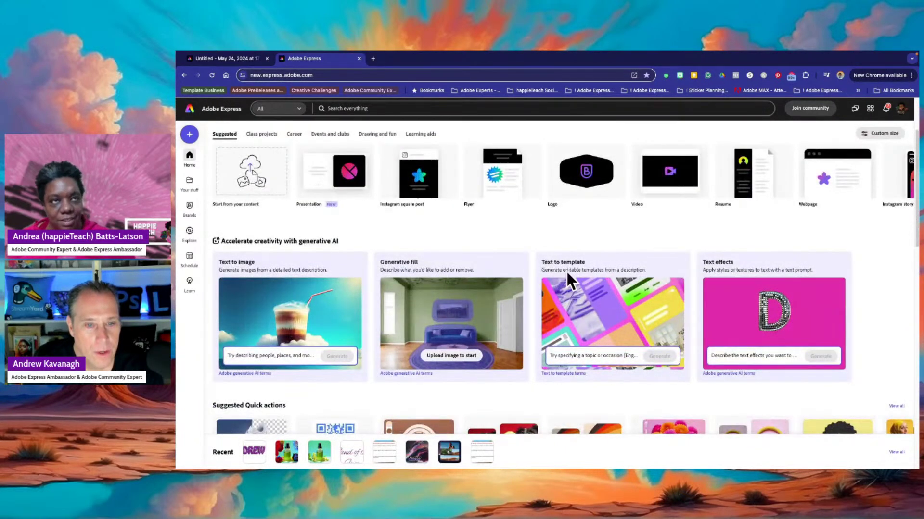
{"action": "scroll", "coordinate": [567, 272], "scroll_direction": "up", "scroll_amount": 1}
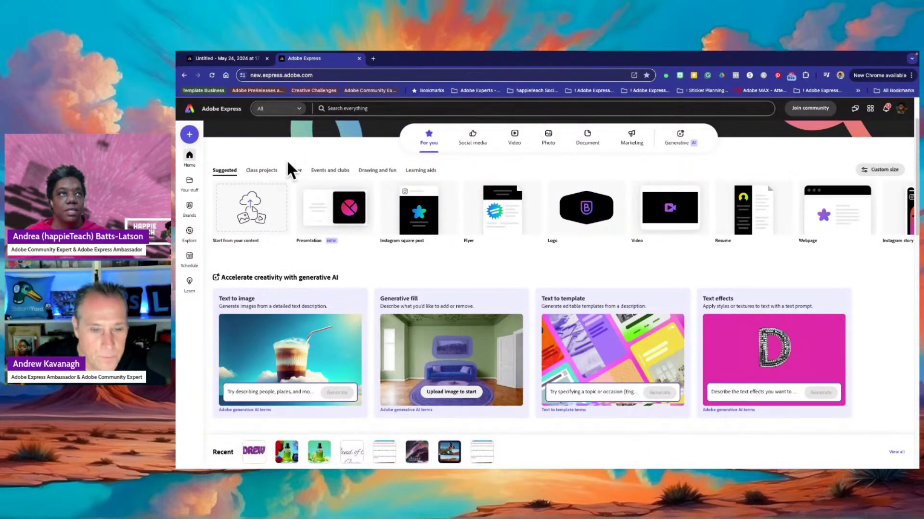
{"action": "scroll", "coordinate": [337, 264], "scroll_direction": "up", "scroll_amount": 2}
{"action": "scroll", "coordinate": [346, 264], "scroll_direction": "down", "scroll_amount": 4}
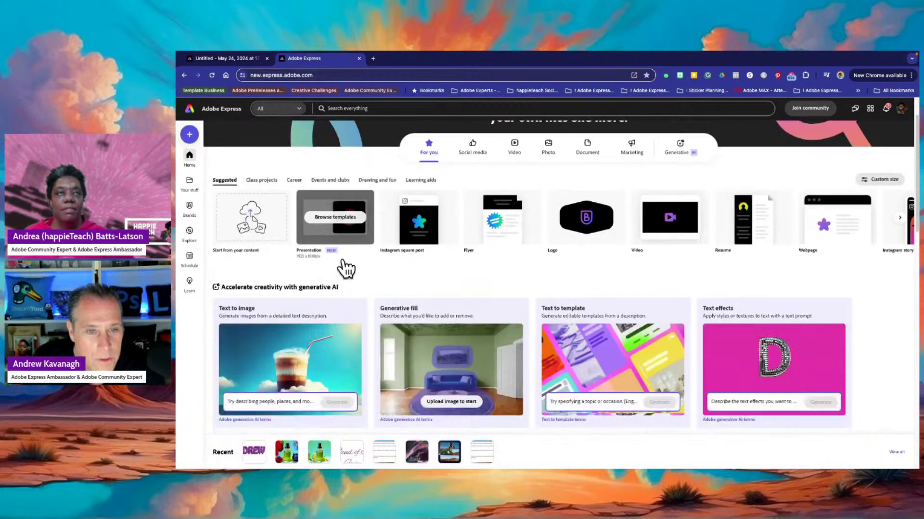
{"action": "scroll", "coordinate": [604, 298], "scroll_direction": "up", "scroll_amount": 1}
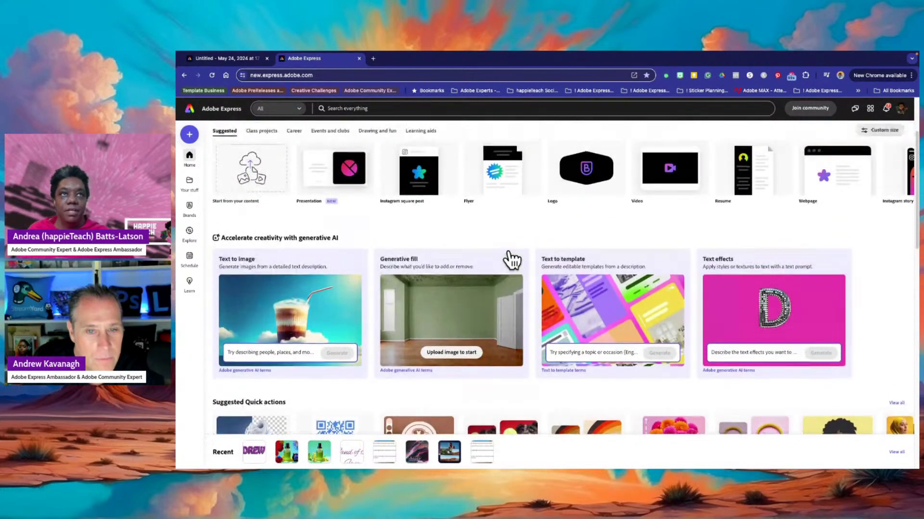
{"action": "left_click", "coordinate": [580, 332]}
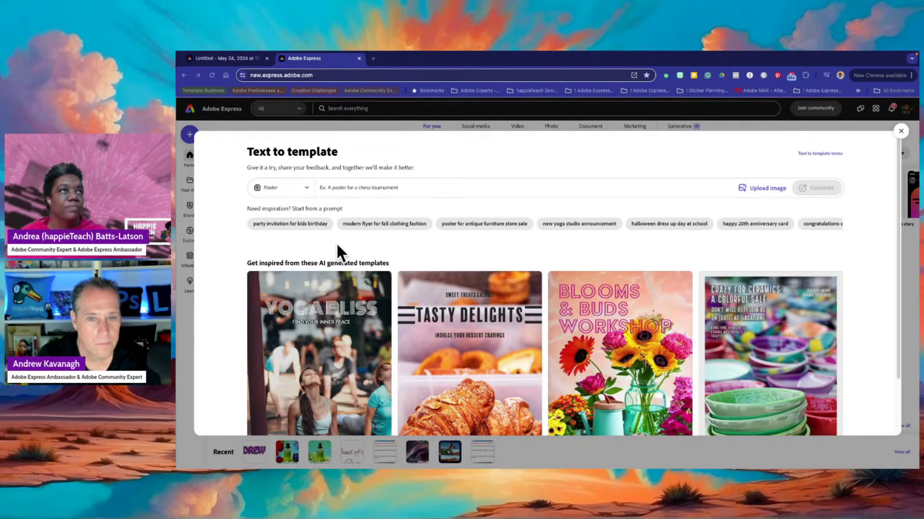
Enter the template prompt "Create a Memorial Day social media post featuring a photo of a veteran and a thank you message".
{"action": "left_click", "coordinate": [340, 187]}
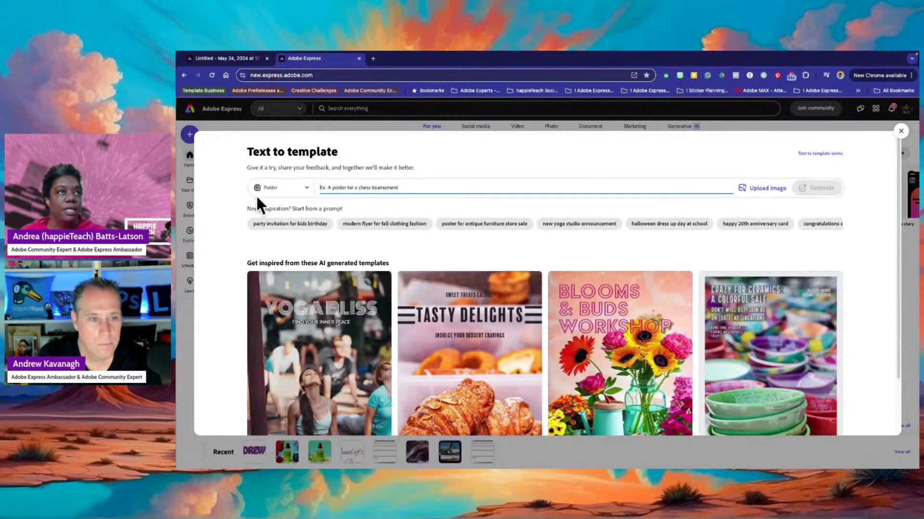
{"action": "left_click", "coordinate": [309, 192]}
{"action": "left_click", "coordinate": [306, 187]}
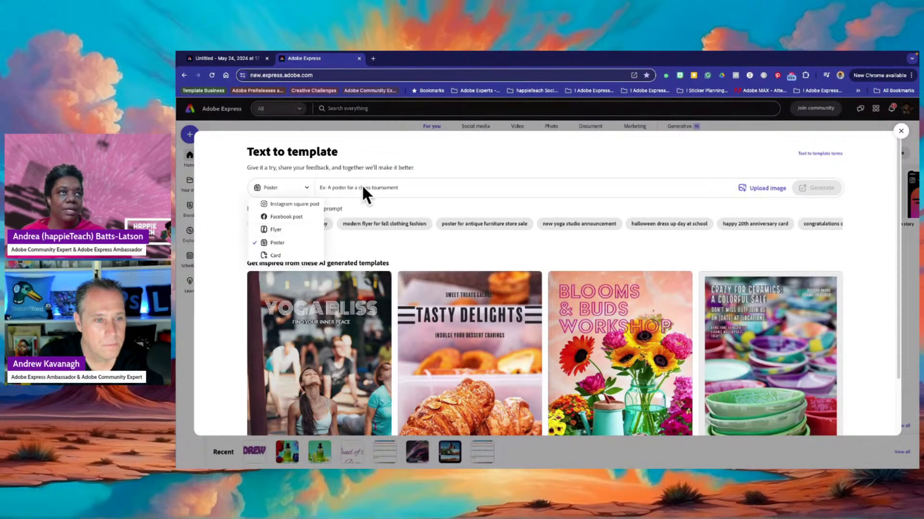
{"action": "left_click", "coordinate": [335, 183]}
{"action": "left_click", "coordinate": [336, 187]}
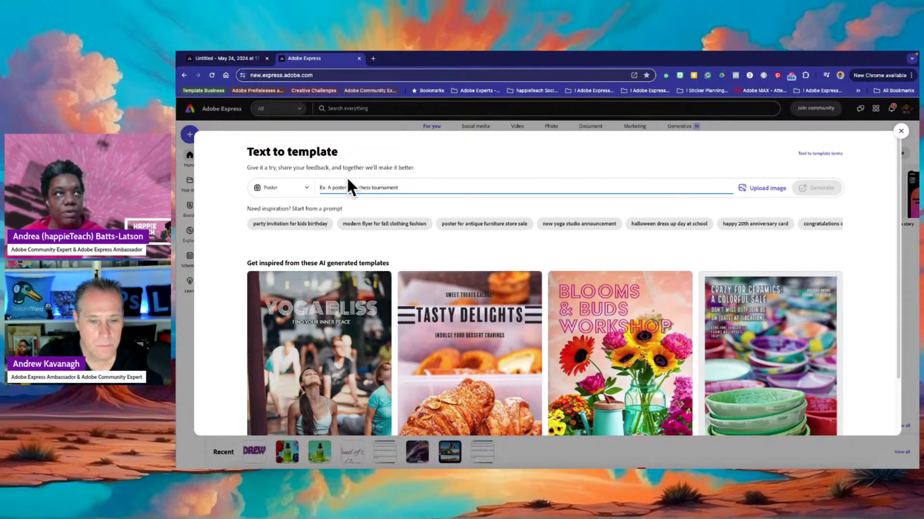
{"action": "type", "text": "Create a Memorial Day social media post featuring a photo of a veteran and a thank you message"}
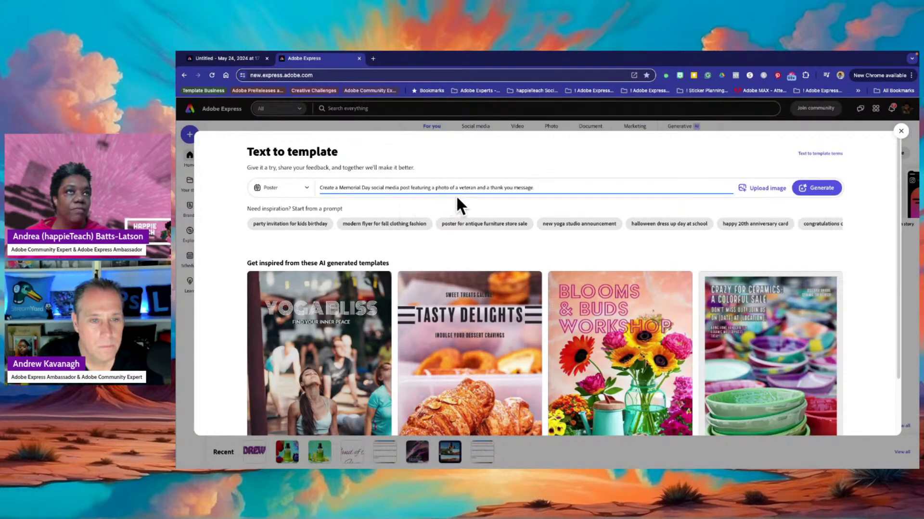
Set the template format to Facebook post and generate templates from the prompt.
{"action": "left_click", "coordinate": [306, 189]}
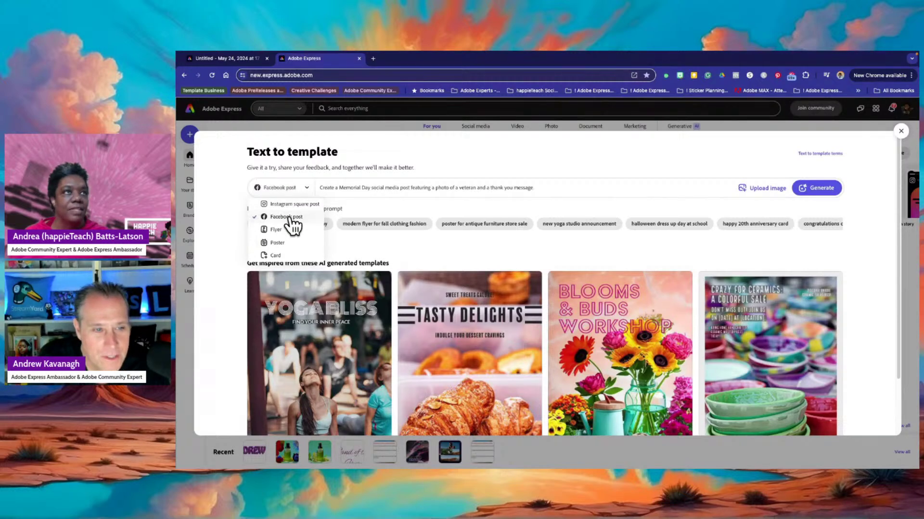
{"action": "left_click", "coordinate": [288, 218]}
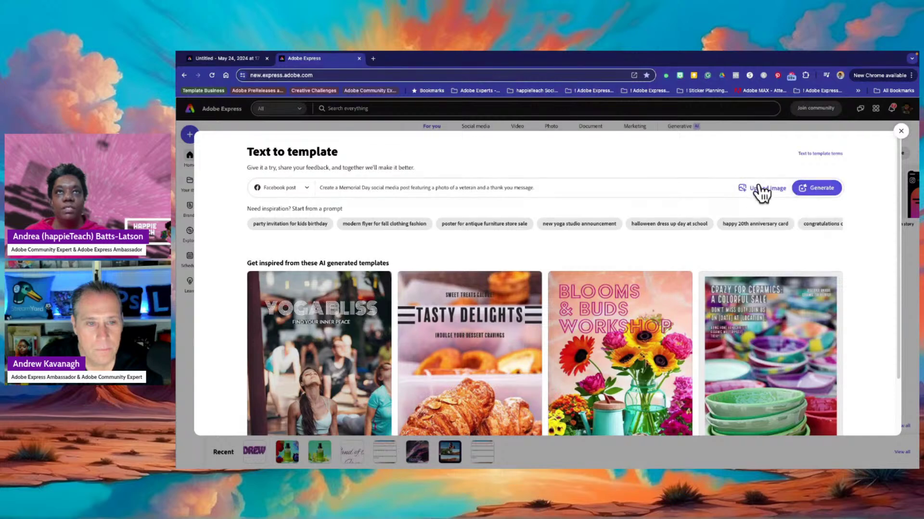
{"action": "left_click", "coordinate": [817, 190]}
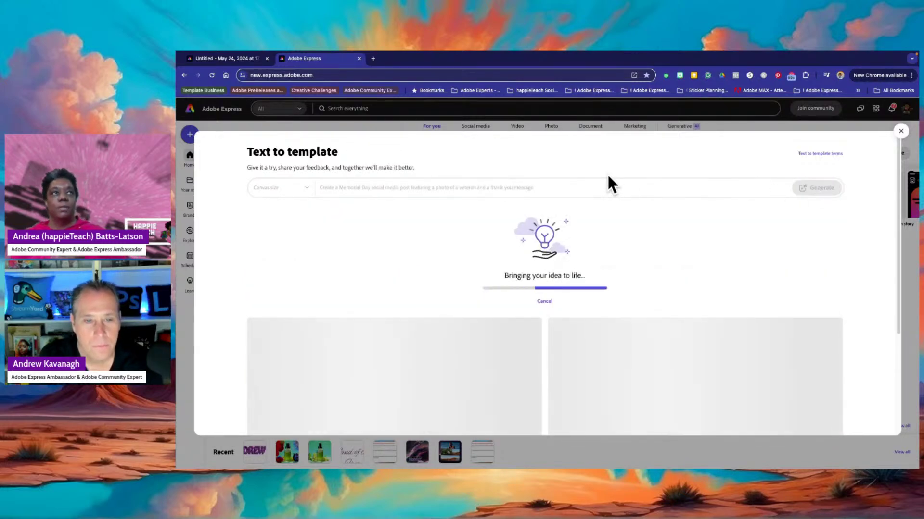
Examine the generated Memorial Day templates and compare their images, wording and layouts.
{"action": "scroll", "coordinate": [510, 279], "scroll_direction": "down", "scroll_amount": 3}
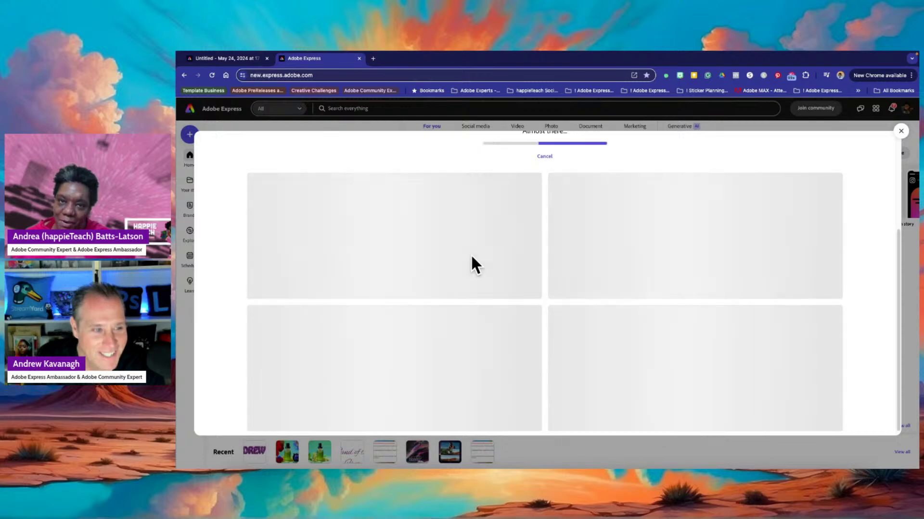
{"action": "scroll", "coordinate": [473, 264], "scroll_direction": "down", "scroll_amount": 1}
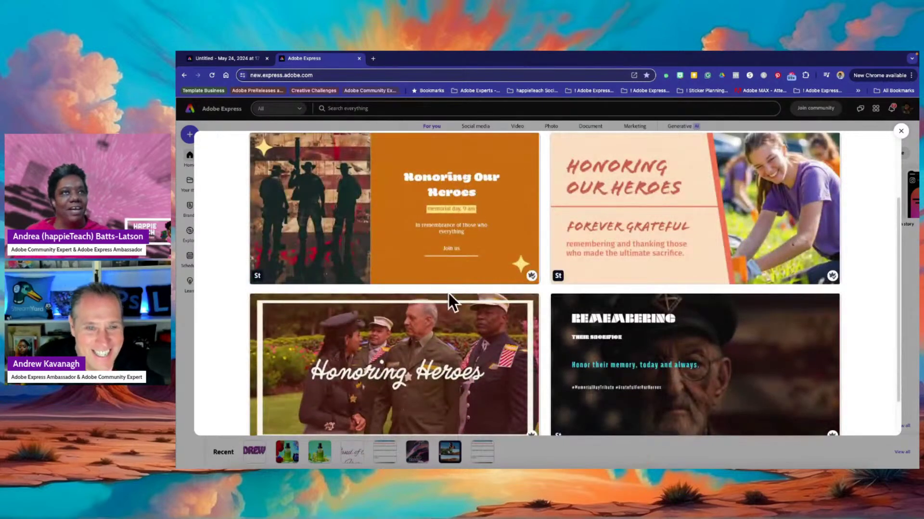
{"action": "scroll", "coordinate": [385, 263], "scroll_direction": "down", "scroll_amount": 1}
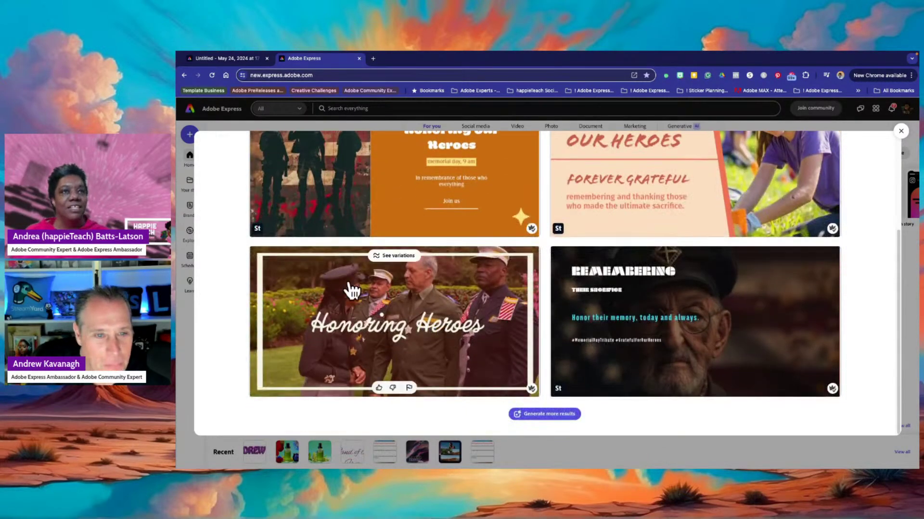
{"action": "scroll", "coordinate": [385, 269], "scroll_direction": "up", "scroll_amount": 2}
{"action": "scroll", "coordinate": [390, 313], "scroll_direction": "up", "scroll_amount": 3}
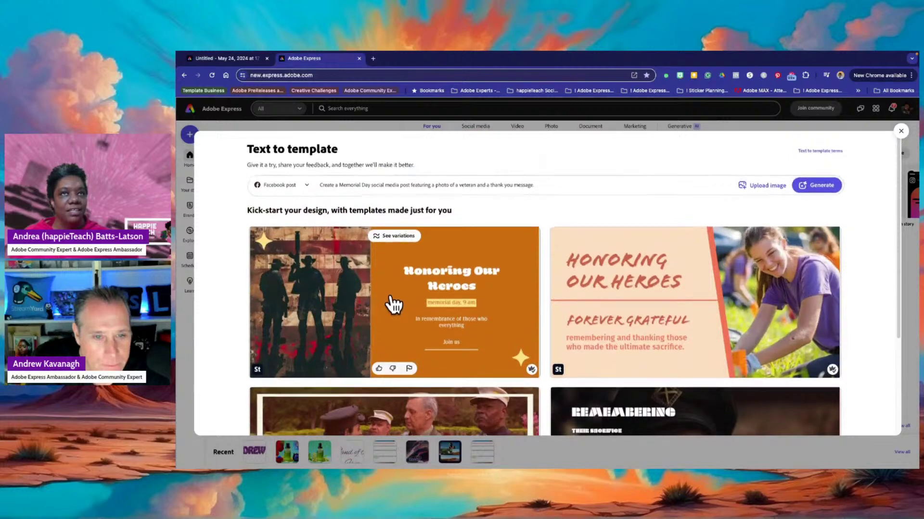
{"action": "scroll", "coordinate": [389, 298], "scroll_direction": "down", "scroll_amount": 3}
{"action": "scroll", "coordinate": [389, 295], "scroll_direction": "down", "scroll_amount": 2}
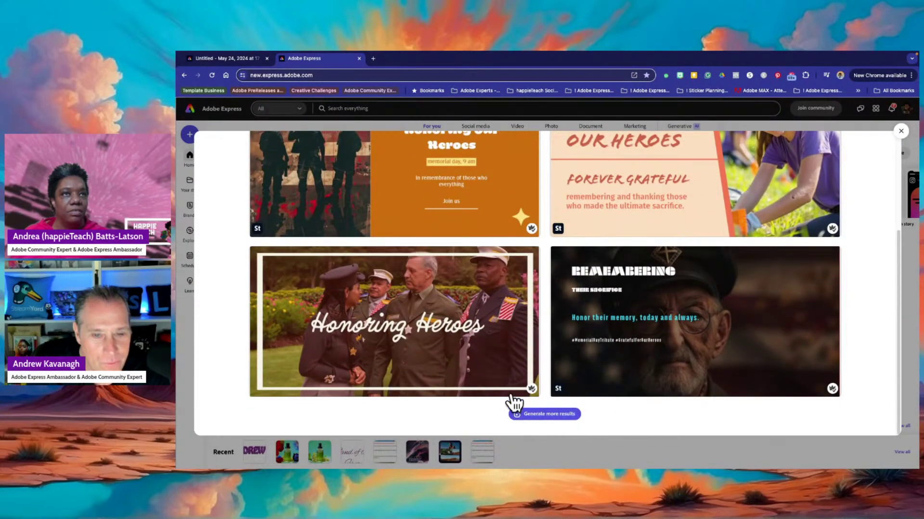
{"action": "scroll", "coordinate": [419, 331], "scroll_direction": "up", "scroll_amount": 1}
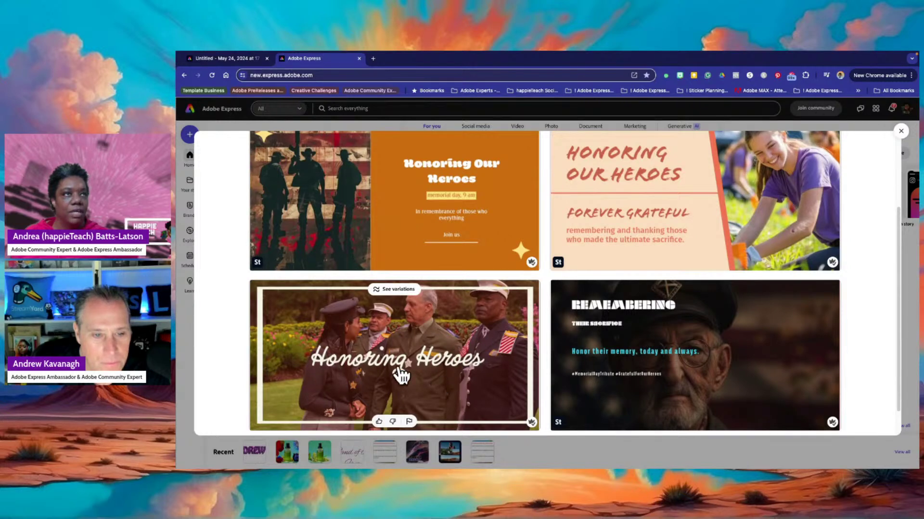
{"action": "scroll", "coordinate": [422, 360], "scroll_direction": "up", "scroll_amount": 2}
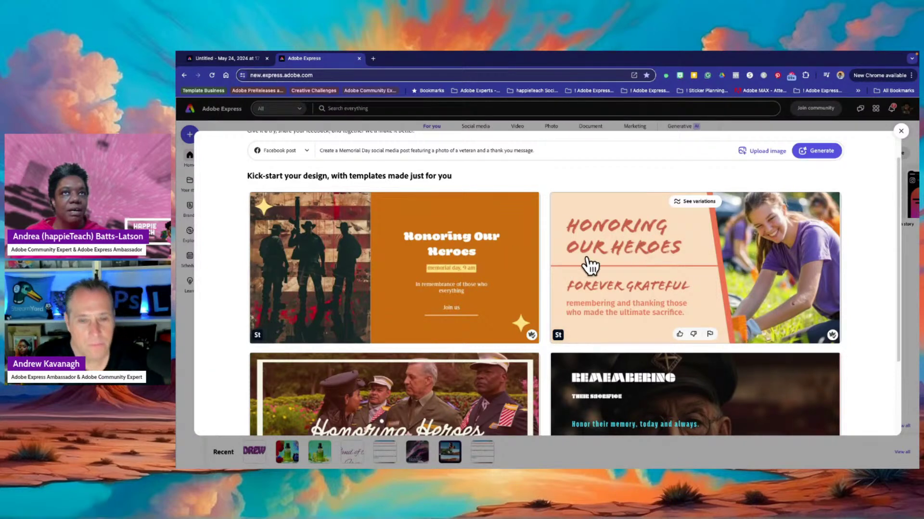
{"action": "scroll", "coordinate": [491, 305], "scroll_direction": "down", "scroll_amount": 1}
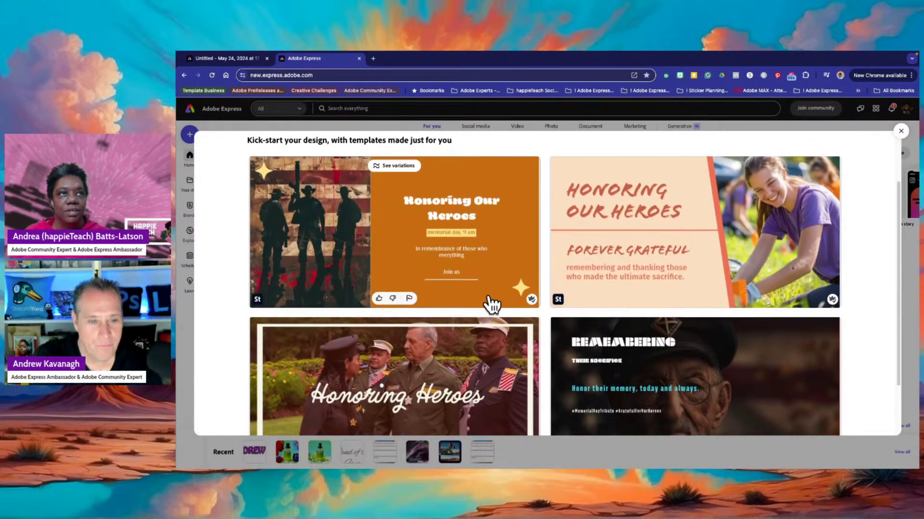
{"action": "scroll", "coordinate": [491, 305], "scroll_direction": "down", "scroll_amount": 1}
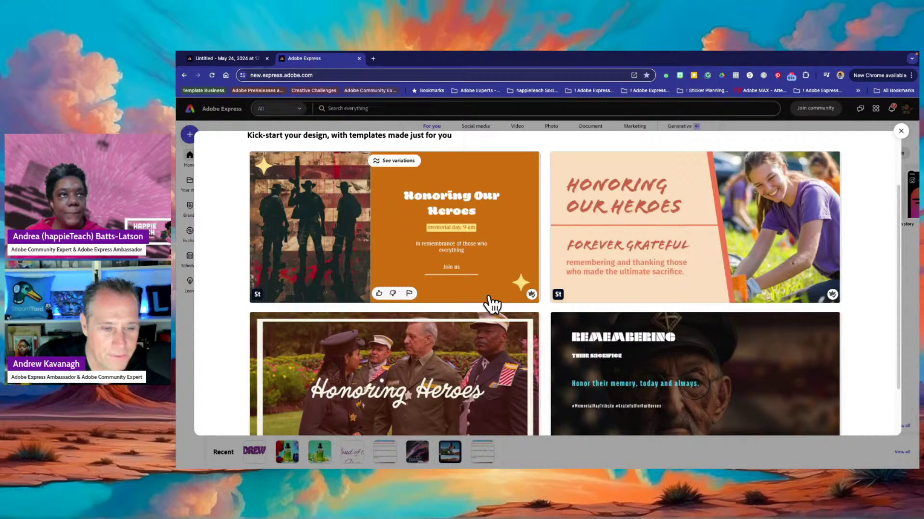
Generate variations of the "Honoring Heroes" template with the uniformed group photo and look through them.
{"action": "scroll", "coordinate": [491, 305], "scroll_direction": "down", "scroll_amount": 2}
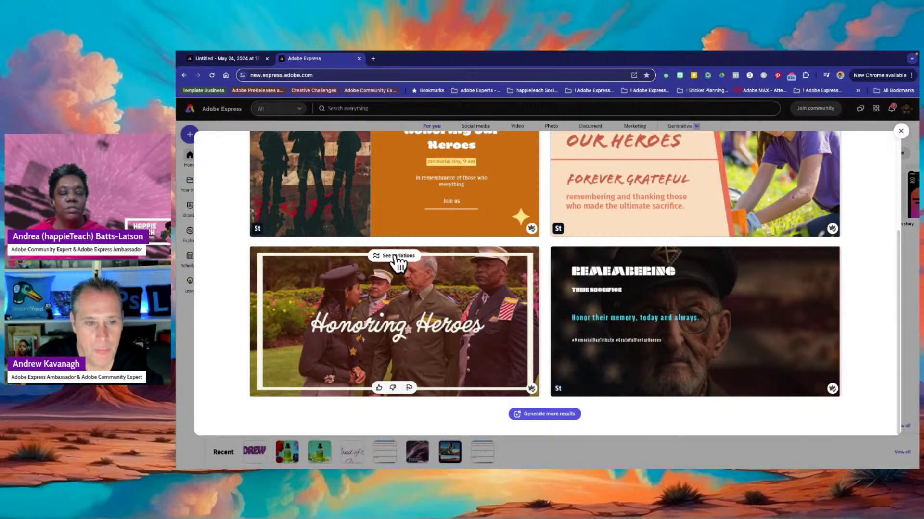
{"action": "left_click", "coordinate": [397, 256]}
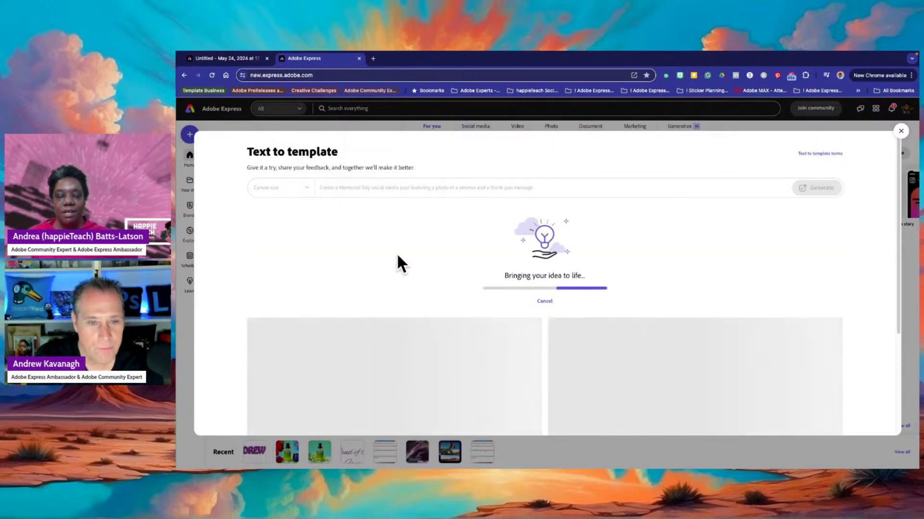
{"action": "scroll", "coordinate": [398, 256], "scroll_direction": "down", "scroll_amount": 1}
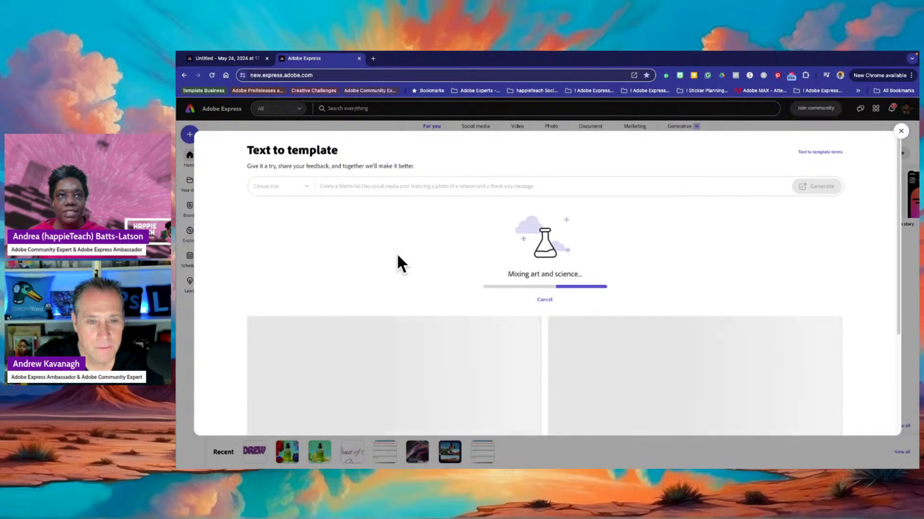
{"action": "scroll", "coordinate": [397, 256], "scroll_direction": "down", "scroll_amount": 2}
{"action": "scroll", "coordinate": [397, 263], "scroll_direction": "down", "scroll_amount": 1}
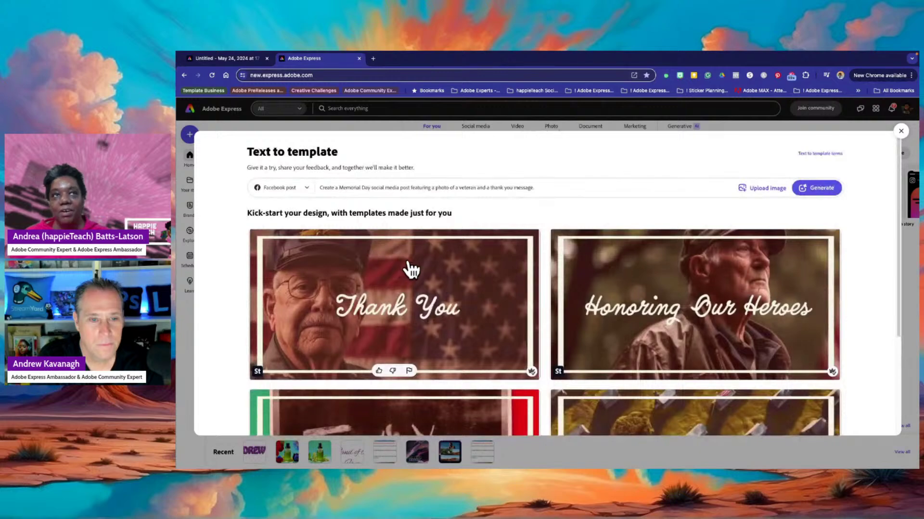
{"action": "scroll", "coordinate": [430, 310], "scroll_direction": "down", "scroll_amount": 2}
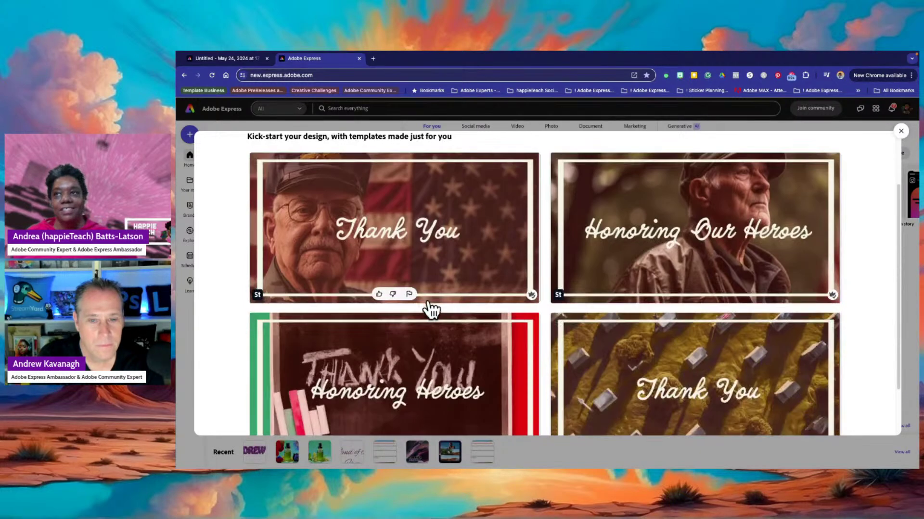
{"action": "scroll", "coordinate": [423, 310], "scroll_direction": "down", "scroll_amount": 2}
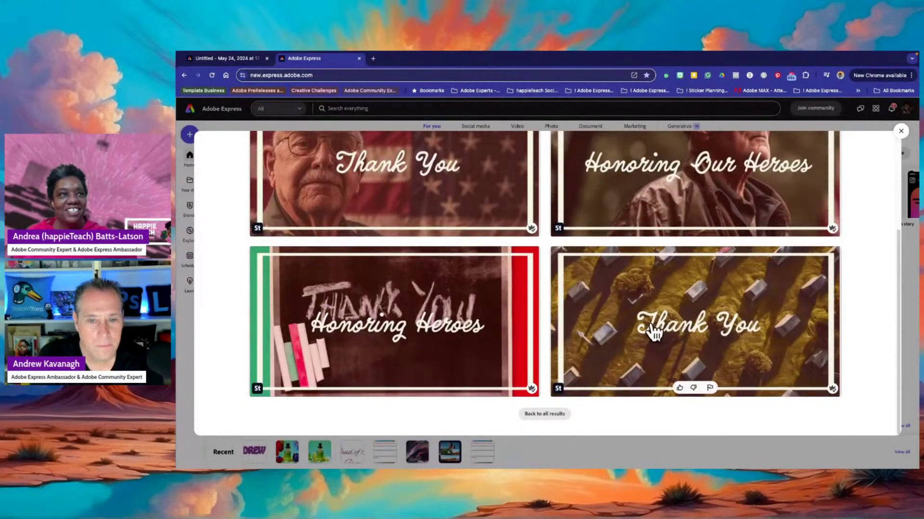
{"action": "scroll", "coordinate": [573, 331], "scroll_direction": "up", "scroll_amount": 1}
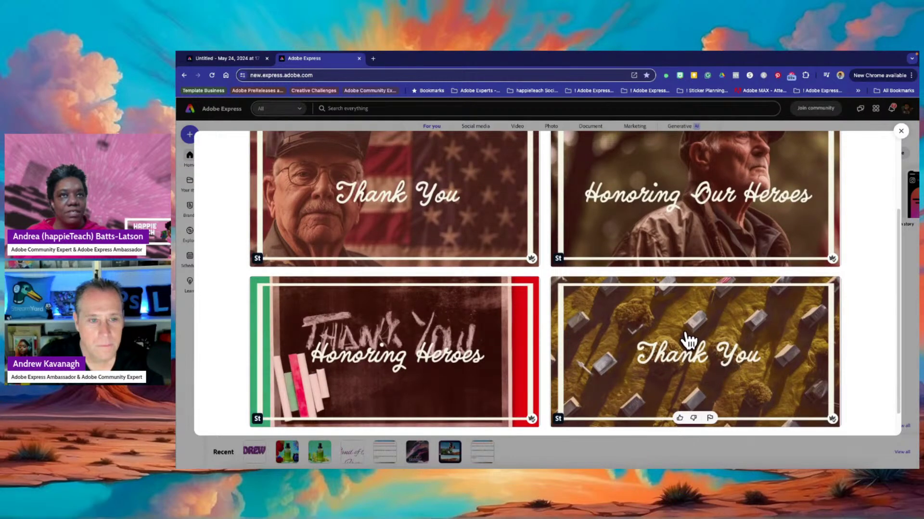
{"action": "scroll", "coordinate": [688, 339], "scroll_direction": "up", "scroll_amount": 3}
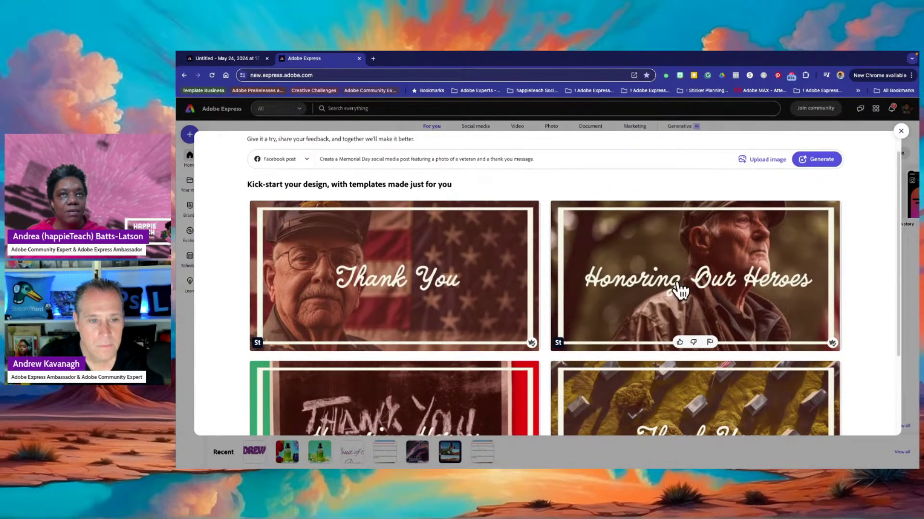
{"action": "scroll", "coordinate": [484, 290], "scroll_direction": "down", "scroll_amount": 1}
{"action": "scroll", "coordinate": [483, 290], "scroll_direction": "down", "scroll_amount": 2}
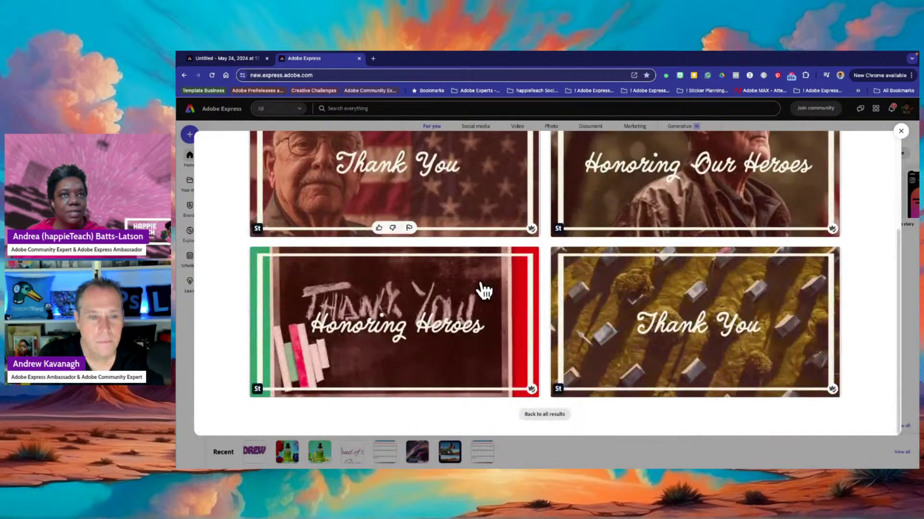
Compare the generated variations and open the "Thank You" template with the veteran portrait and flag for editing.
{"action": "scroll", "coordinate": [484, 290], "scroll_direction": "up", "scroll_amount": 1}
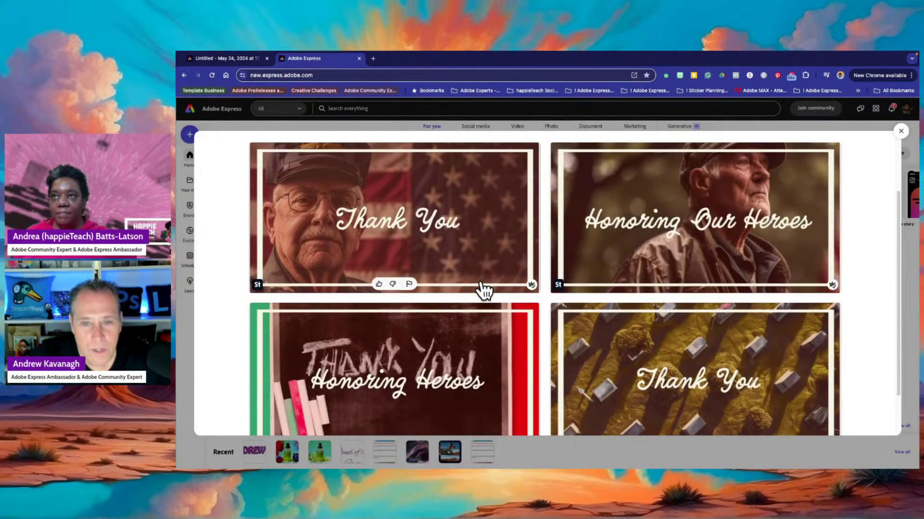
{"action": "scroll", "coordinate": [484, 290], "scroll_direction": "up", "scroll_amount": 1}
{"action": "scroll", "coordinate": [483, 290], "scroll_direction": "up", "scroll_amount": 1}
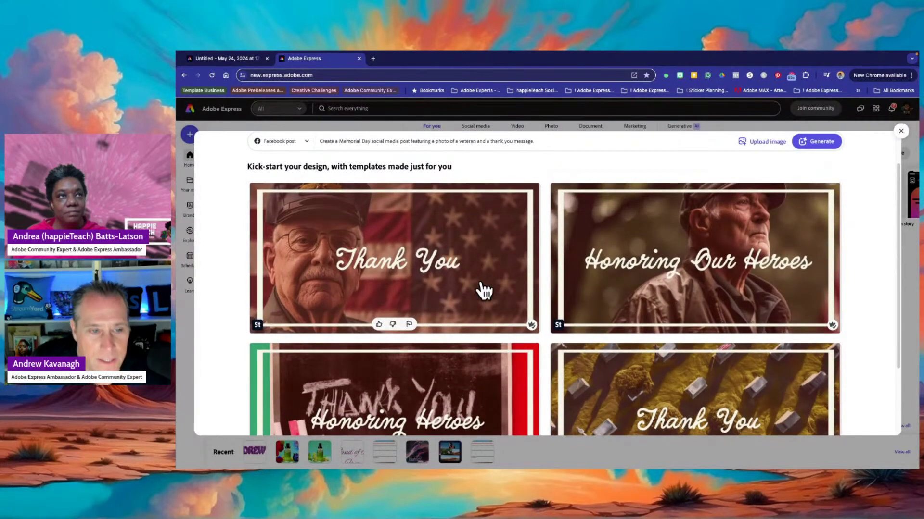
{"action": "scroll", "coordinate": [483, 290], "scroll_direction": "down", "scroll_amount": 1}
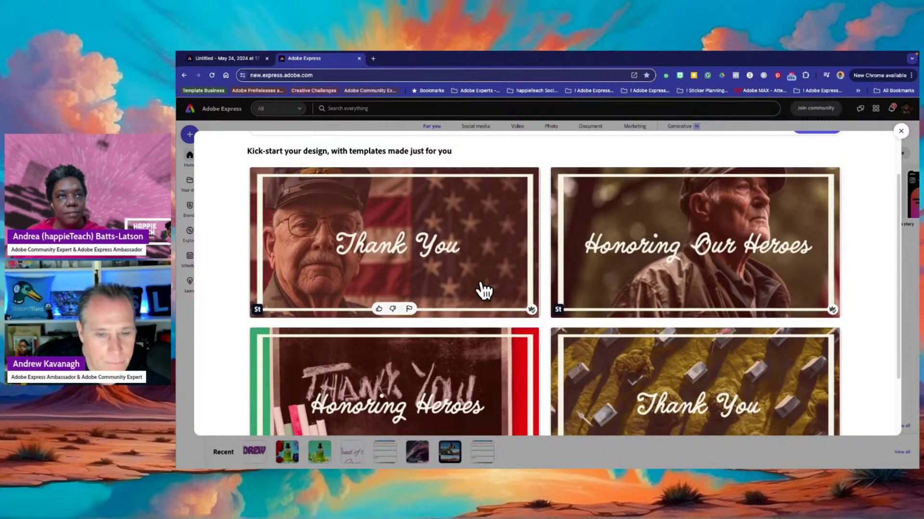
{"action": "scroll", "coordinate": [483, 289], "scroll_direction": "down", "scroll_amount": 1}
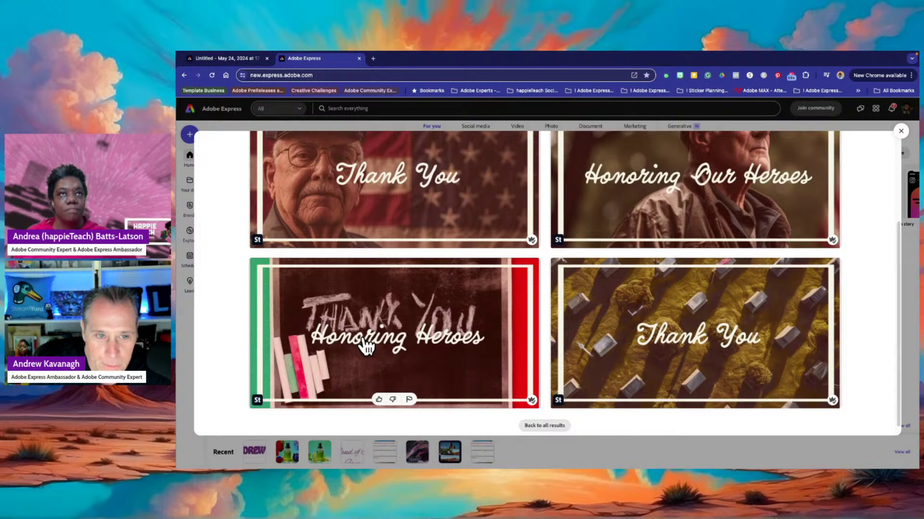
{"action": "scroll", "coordinate": [366, 345], "scroll_direction": "up", "scroll_amount": 2}
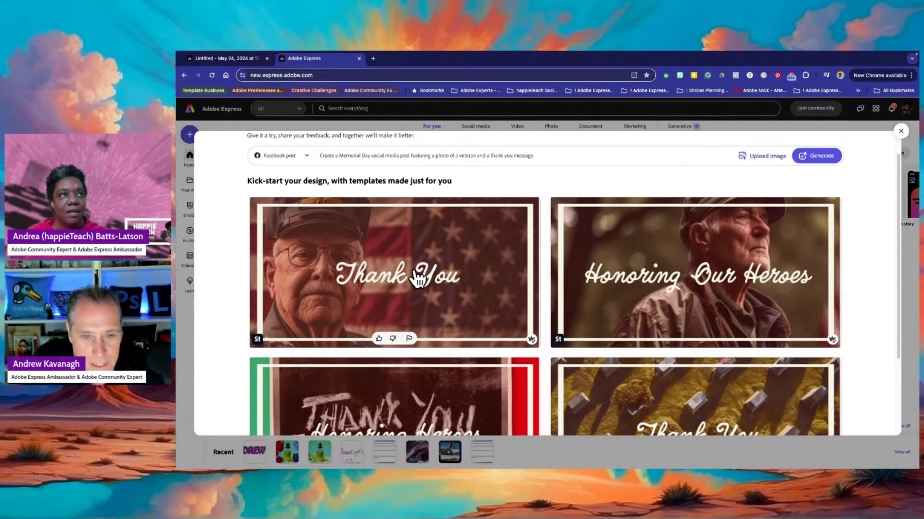
{"action": "left_click", "coordinate": [415, 270]}
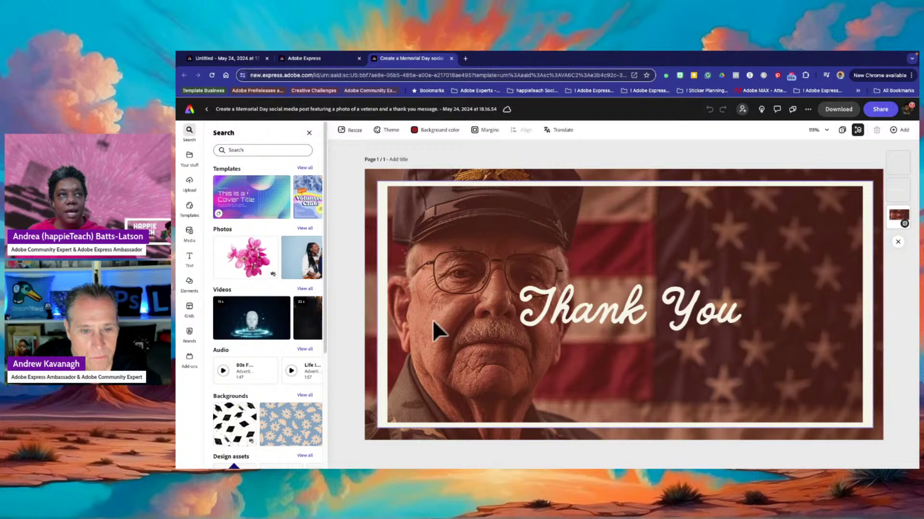
Inspect the frame and text layers of the template, and lock the veteran background photo.
{"action": "left_click", "coordinate": [584, 316]}
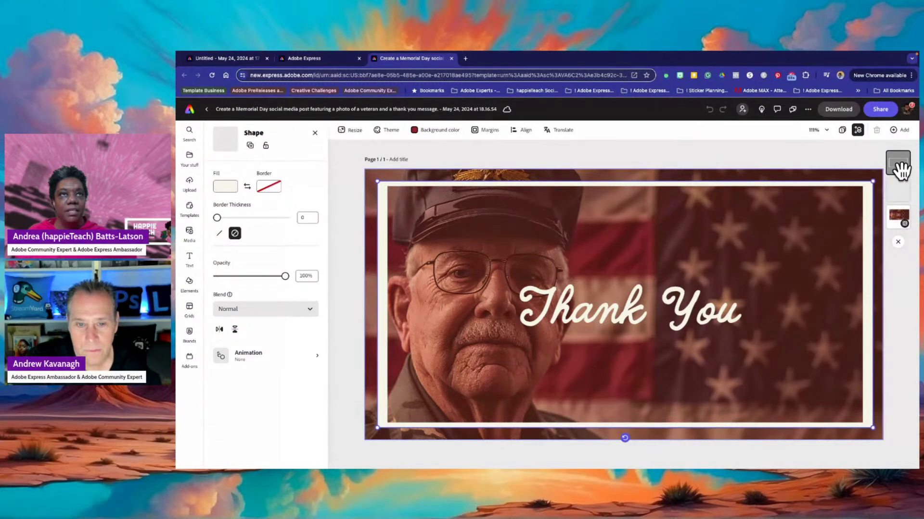
{"action": "left_click", "coordinate": [898, 192]}
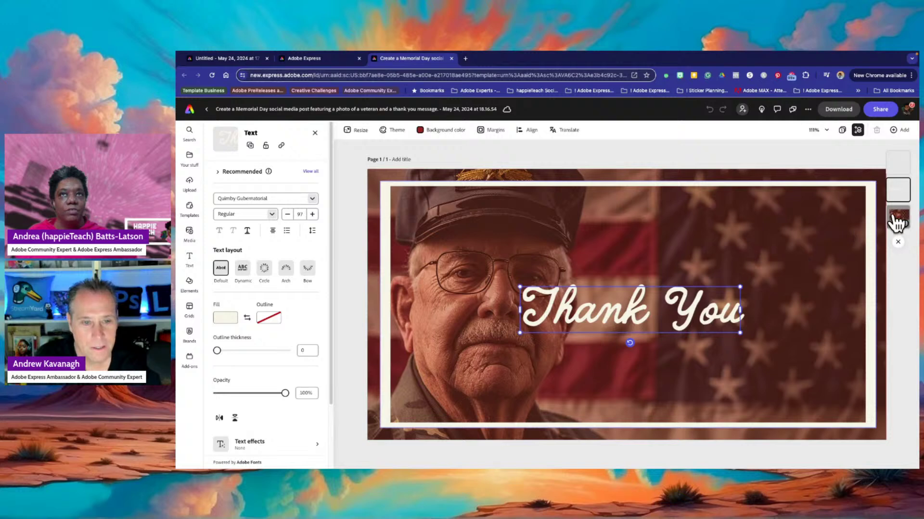
{"action": "left_click", "coordinate": [613, 316]}
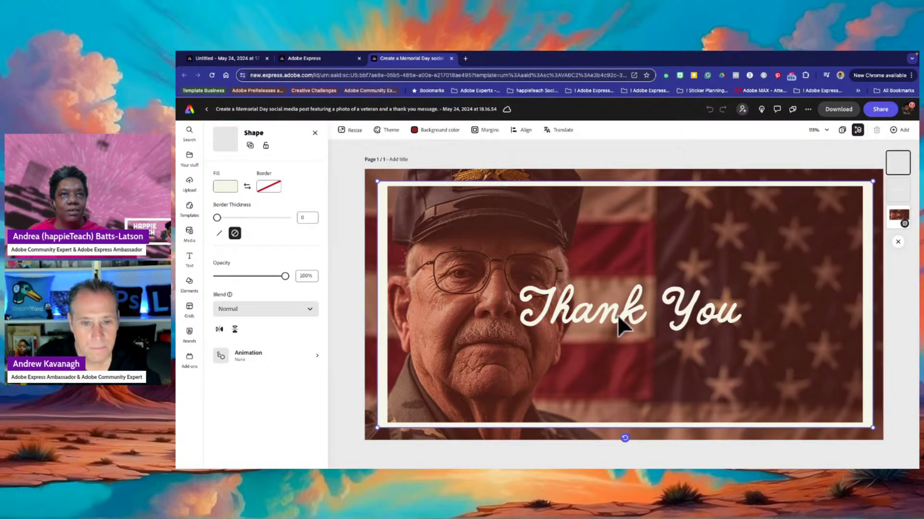
{"action": "left_click", "coordinate": [900, 216]}
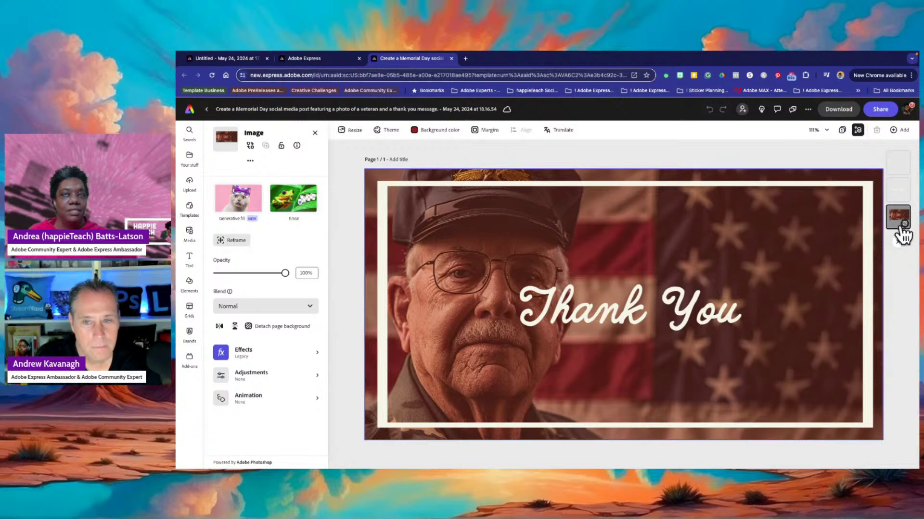
{"action": "left_click", "coordinate": [280, 145]}
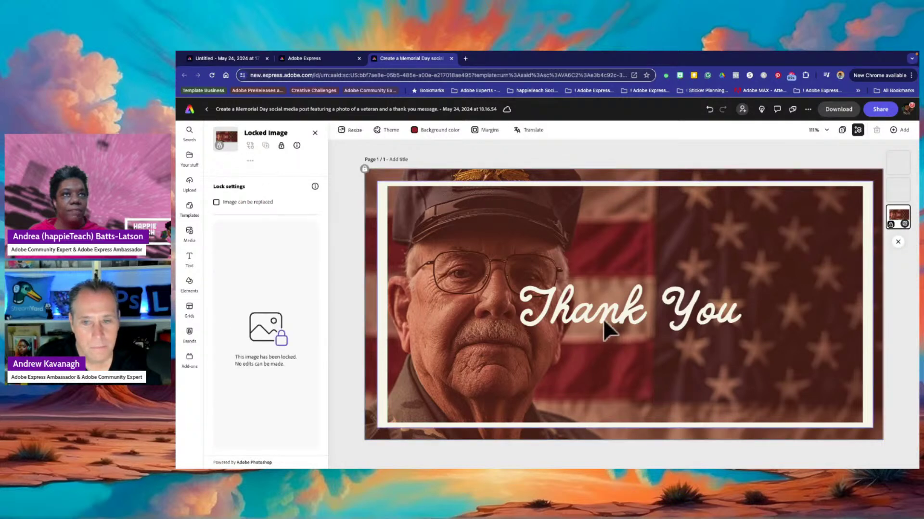
Lock the cream rectangular frame shape around the design.
{"action": "key", "text": "ctrl+a"}
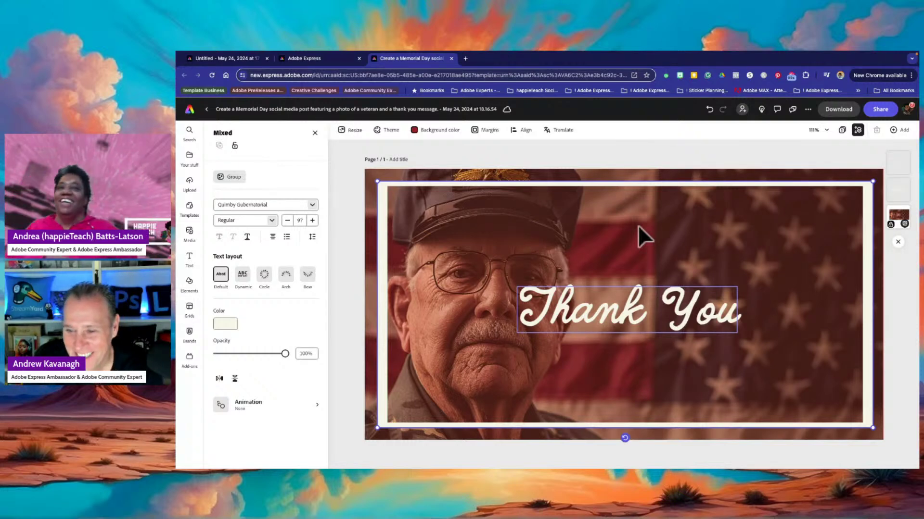
{"action": "left_click", "coordinate": [585, 317], "text": "shift"}
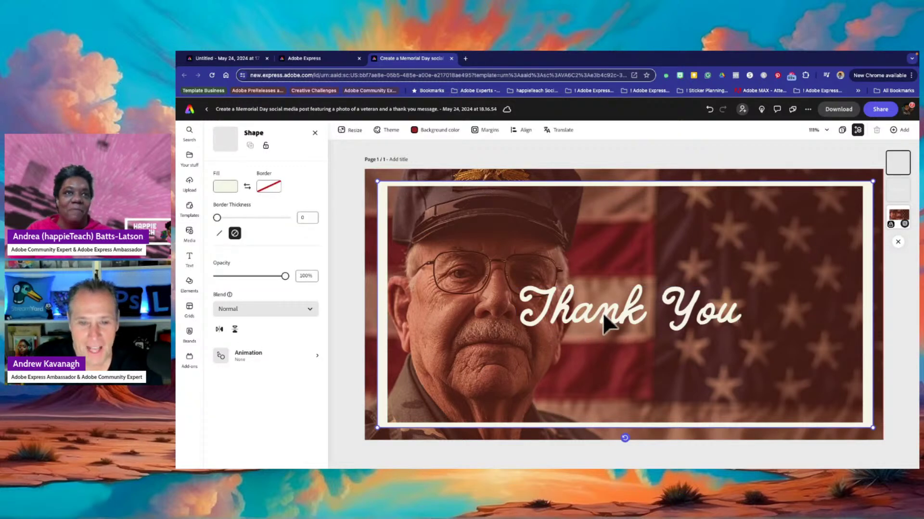
{"action": "left_click", "coordinate": [899, 191]}
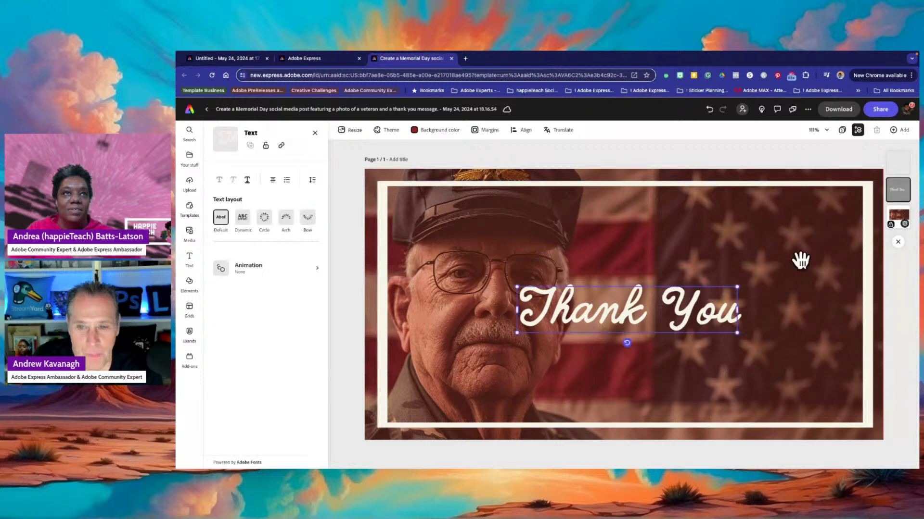
{"action": "left_click", "coordinate": [579, 299]}
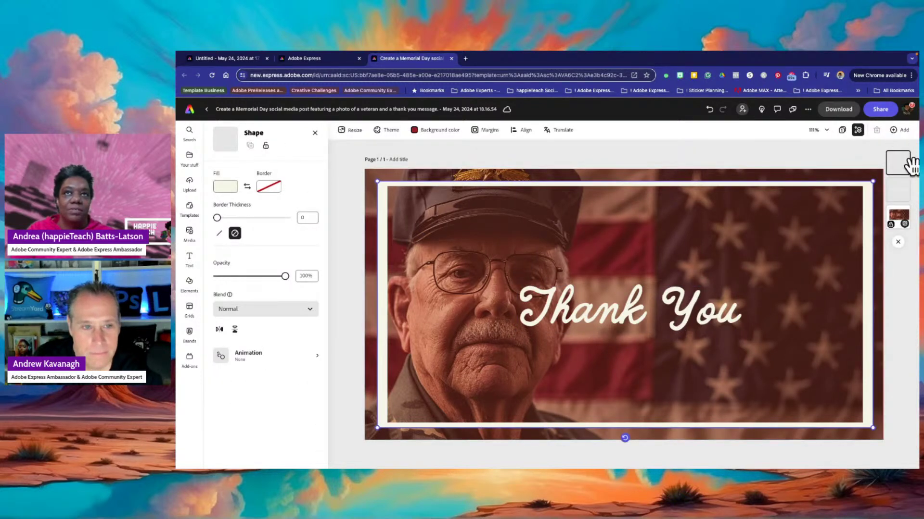
{"action": "left_click", "coordinate": [264, 144]}
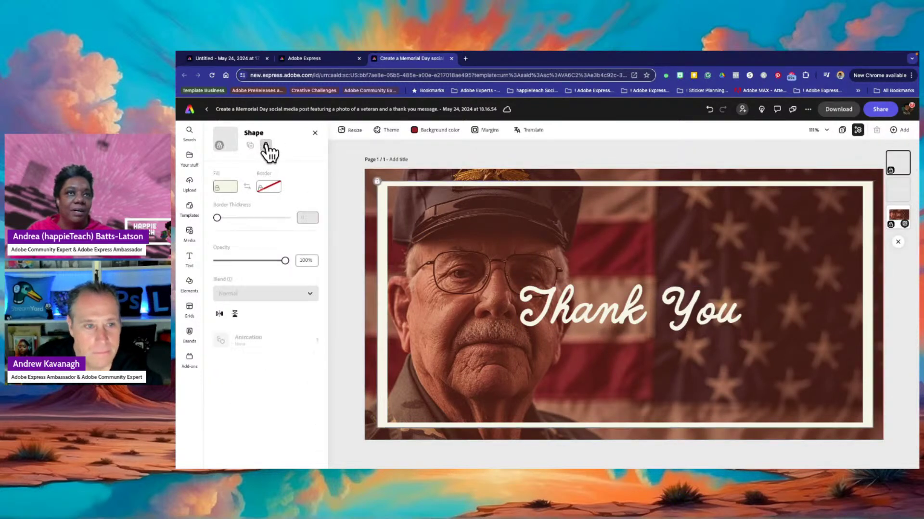
Move the "Thank You" text layer above the locked frame in the layer order.
{"action": "left_click", "coordinate": [896, 192]}
{"action": "left_click", "coordinate": [584, 318]}
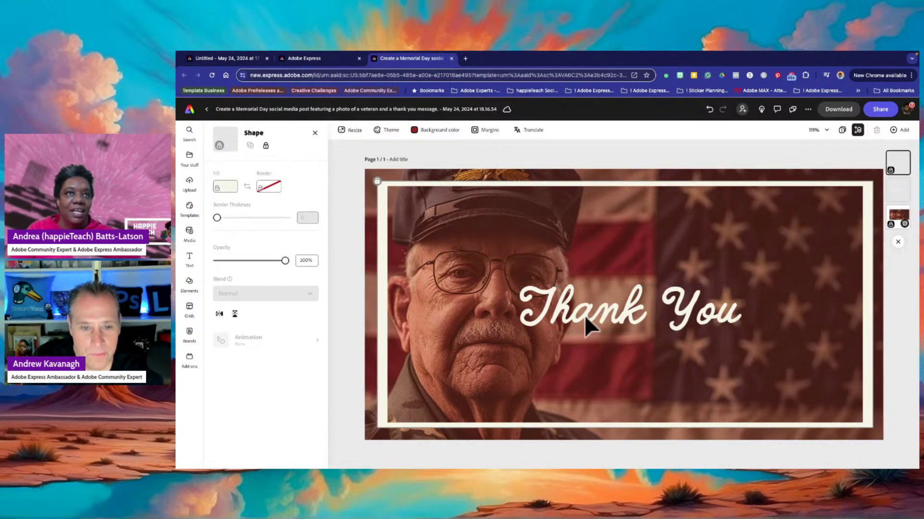
{"action": "left_click_drag", "start_coordinate": [899, 193], "coordinate": [898, 159]}
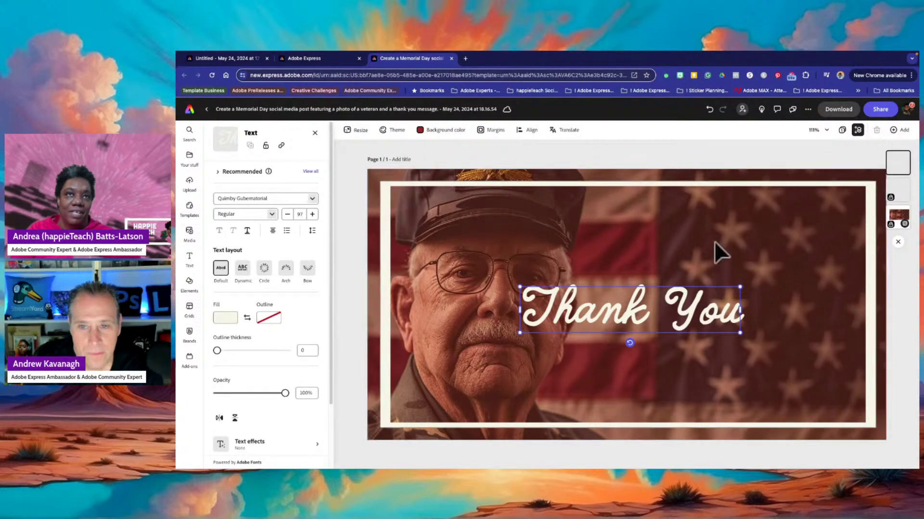
Replace the "Thank You" text with "Honoring Our Heroes".
{"action": "double_click", "coordinate": [601, 327]}
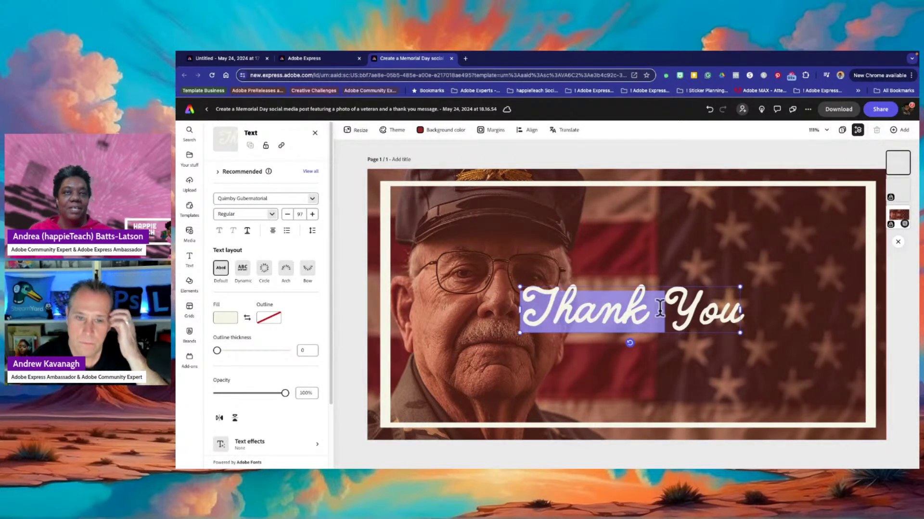
{"action": "left_click_drag", "start_coordinate": [741, 311], "coordinate": [527, 306]}
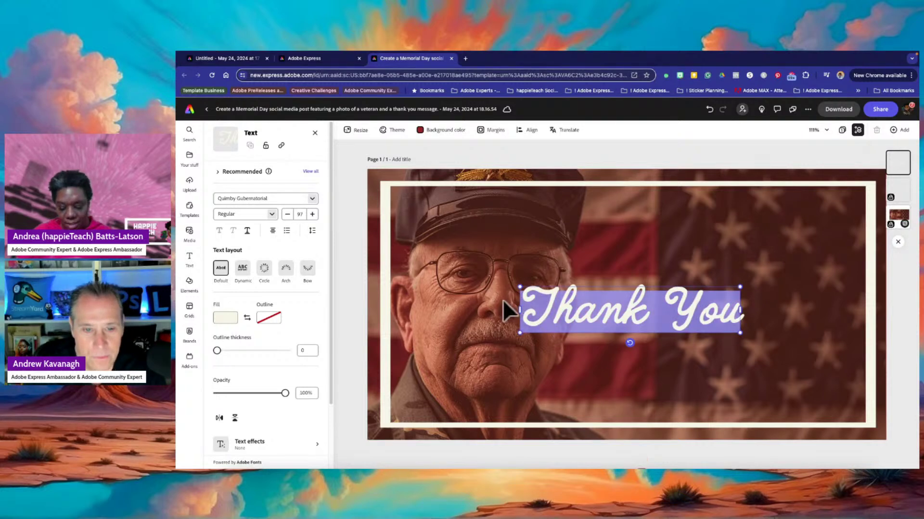
{"action": "type", "text": "Honoring Our He"}
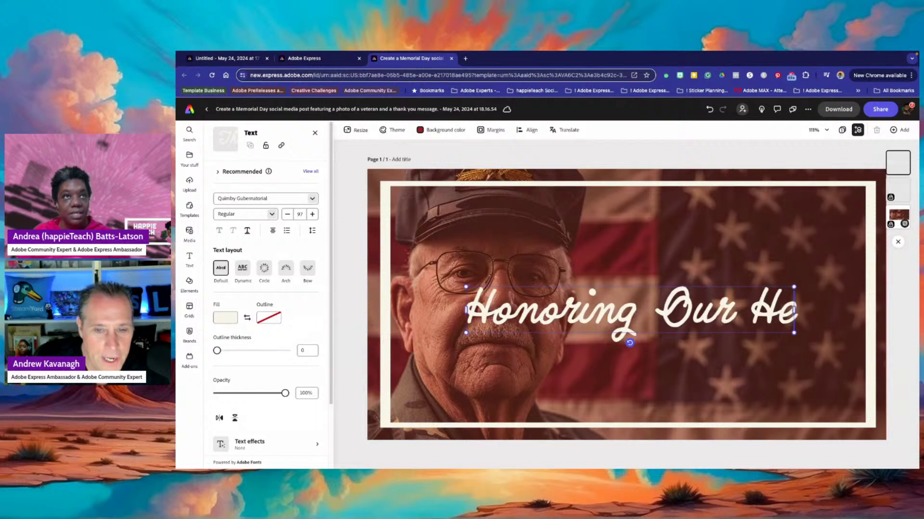
{"action": "type", "text": "ros"}
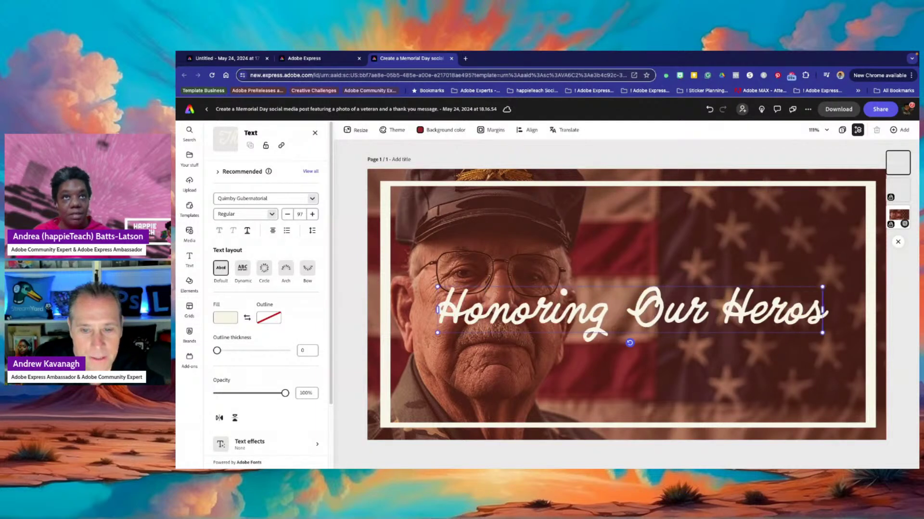
{"action": "key", "text": "BackSpace"}
{"action": "key", "text": "BackSpace"}
{"action": "type", "text": "eo"}
{"action": "key", "text": "BackSpace"}
{"action": "key", "text": "BackSpace"}
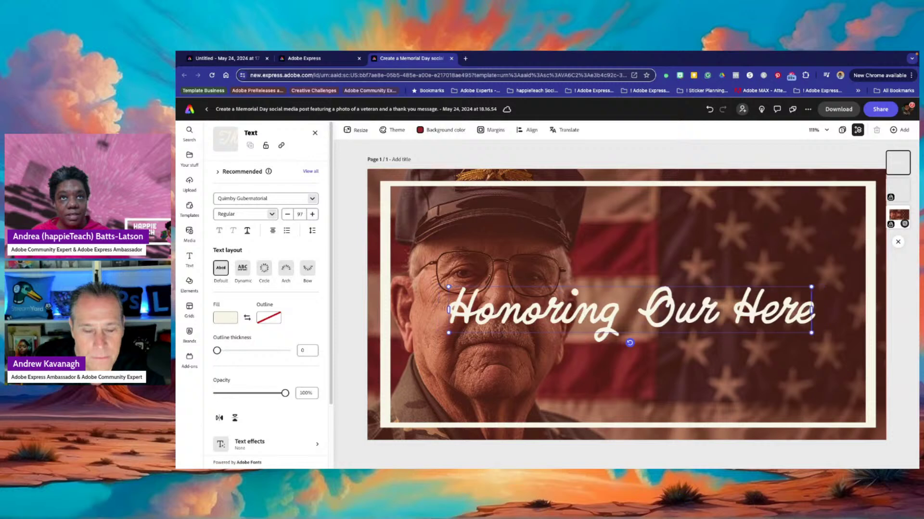
{"action": "type", "text": "os"}
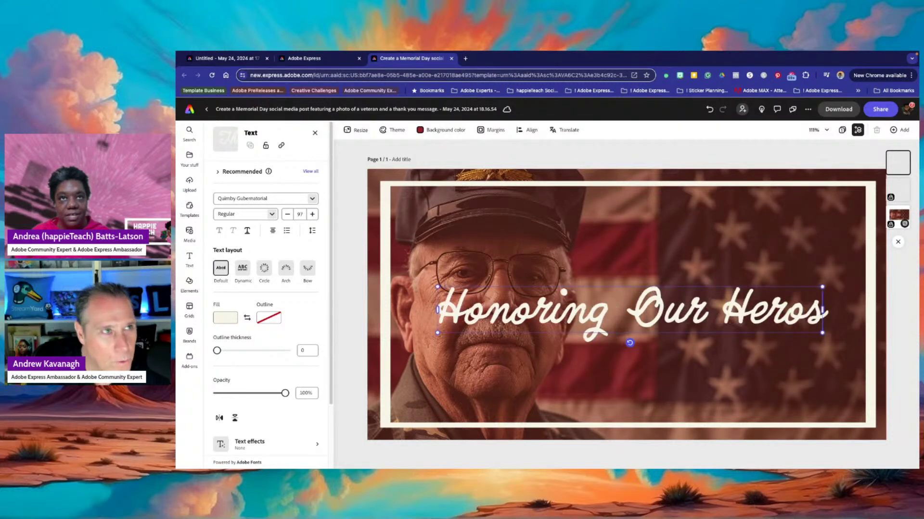
{"action": "key", "text": "BackSpace"}
{"action": "key", "text": "BackSpace"}
{"action": "key", "text": "BackSpace"}
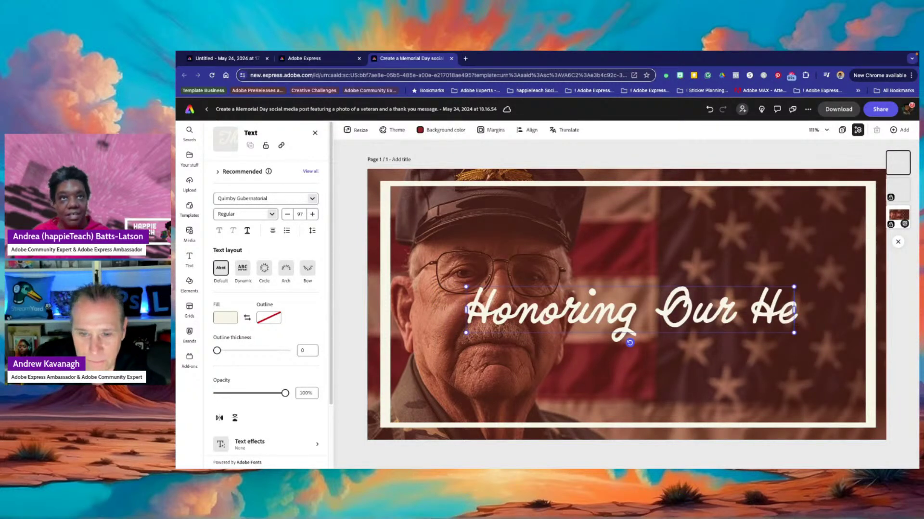
{"action": "type", "text": "roes"}
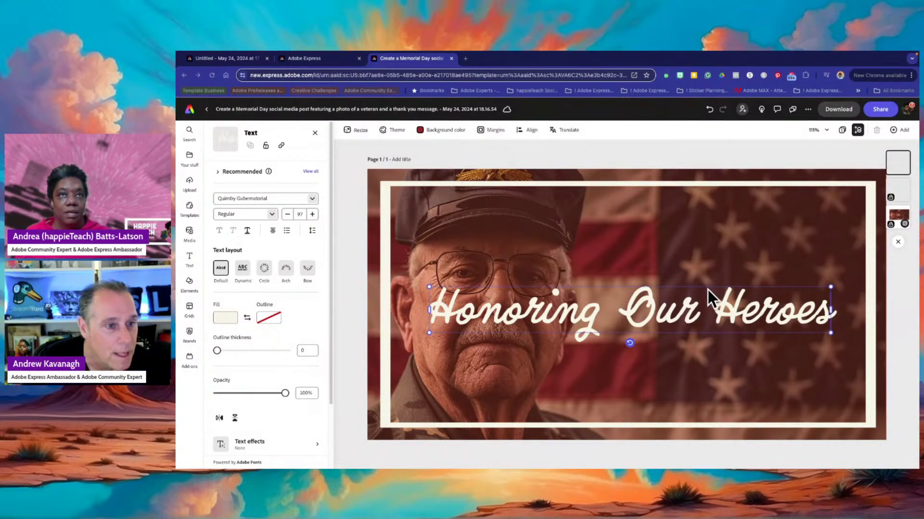
Break the "Honoring Our Heroes" text into three lines with one word on each.
{"action": "left_click", "coordinate": [623, 305]}
{"action": "key", "text": "Return"}
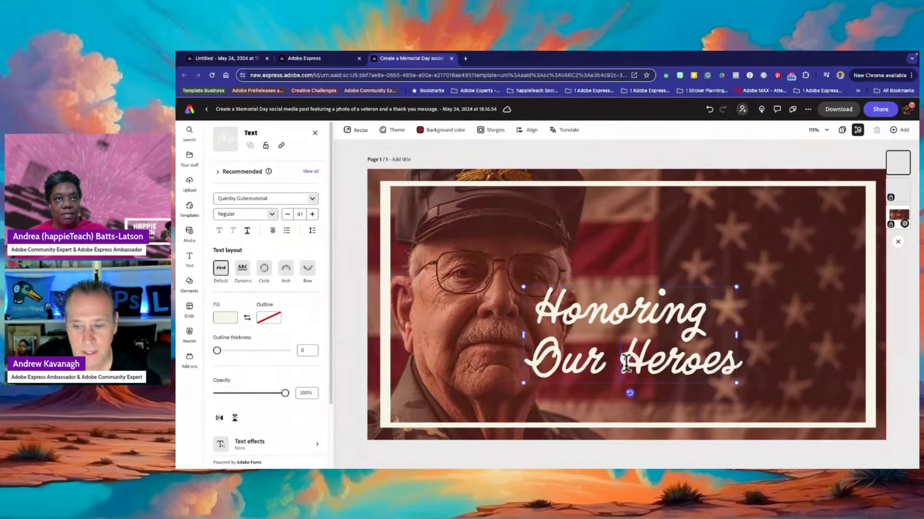
{"action": "key", "text": "Return"}
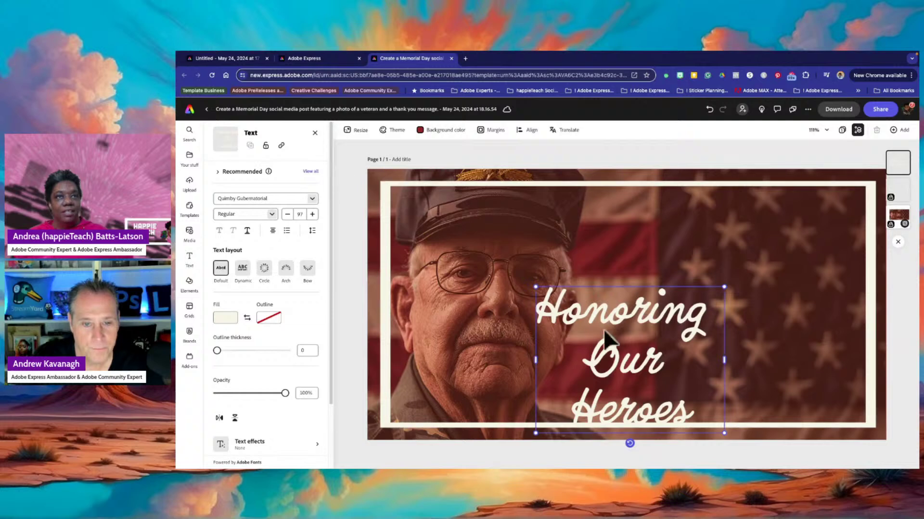
Move the three-line heading beside the veteran's face over the starred part of the flag, inside the frame.
{"action": "left_click_drag", "start_coordinate": [593, 327], "coordinate": [719, 263]}
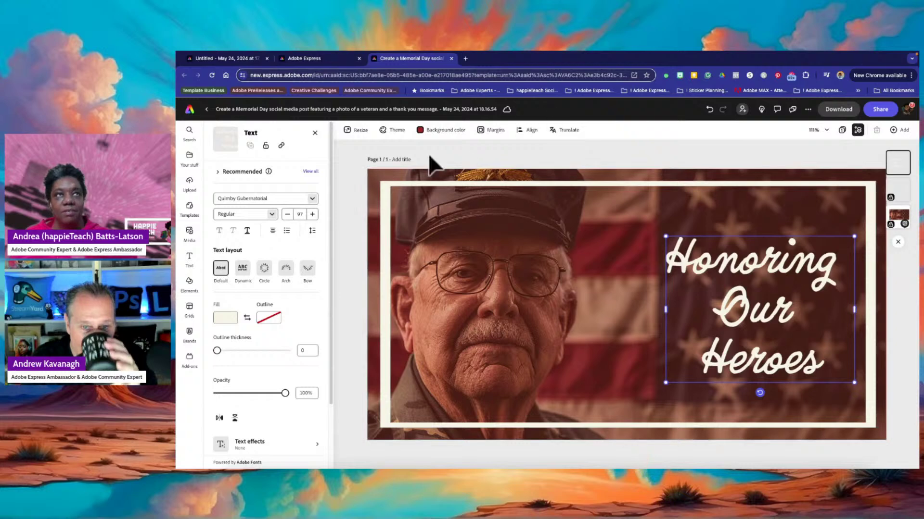
{"action": "left_click", "coordinate": [364, 179]}
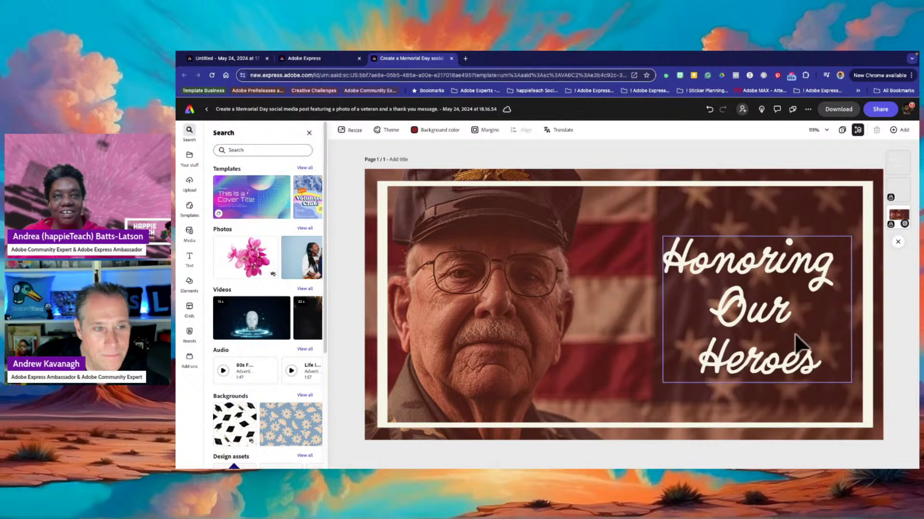
{"action": "left_click", "coordinate": [721, 267]}
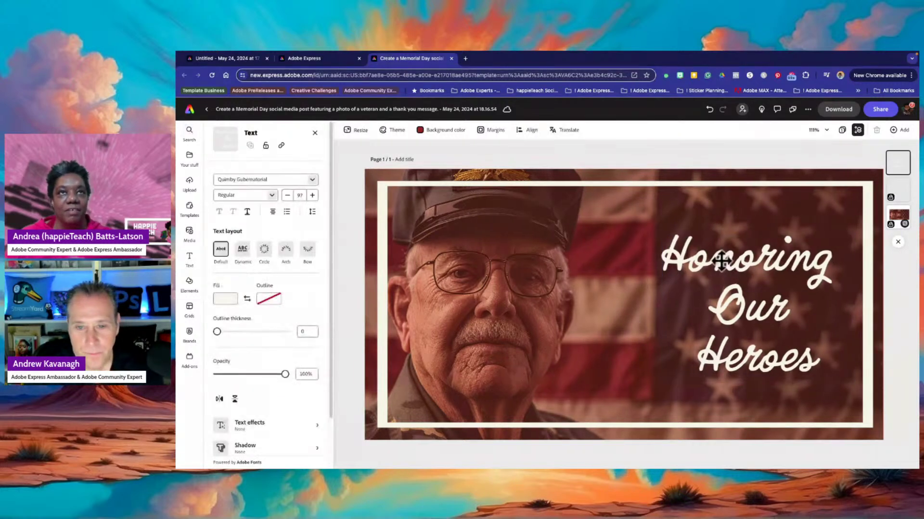
{"action": "mouse_move", "coordinate": [722, 267]}
{"action": "left_mouse_down"}
{"action": "mouse_move", "coordinate": [721, 255]}
{"action": "mouse_move", "coordinate": [720, 267]}
{"action": "mouse_move", "coordinate": [732, 260]}
{"action": "left_mouse_up"}
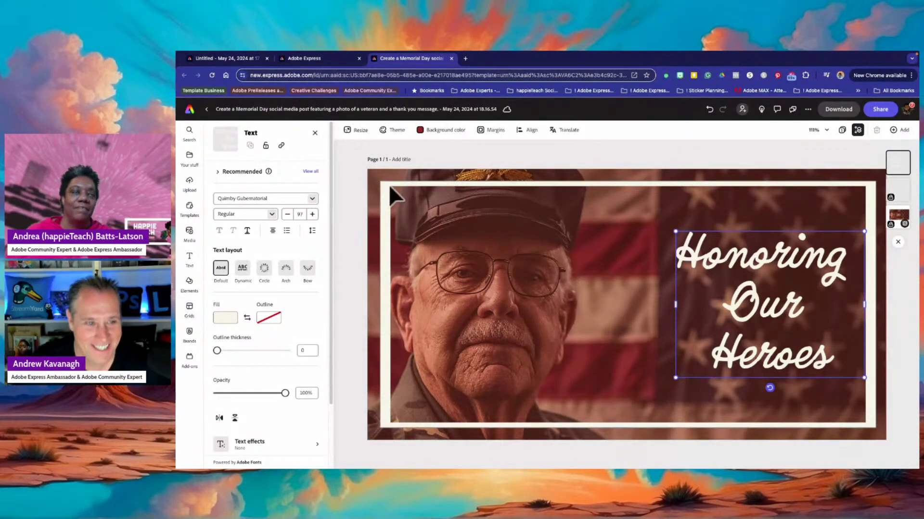
{"action": "left_click", "coordinate": [663, 157]}
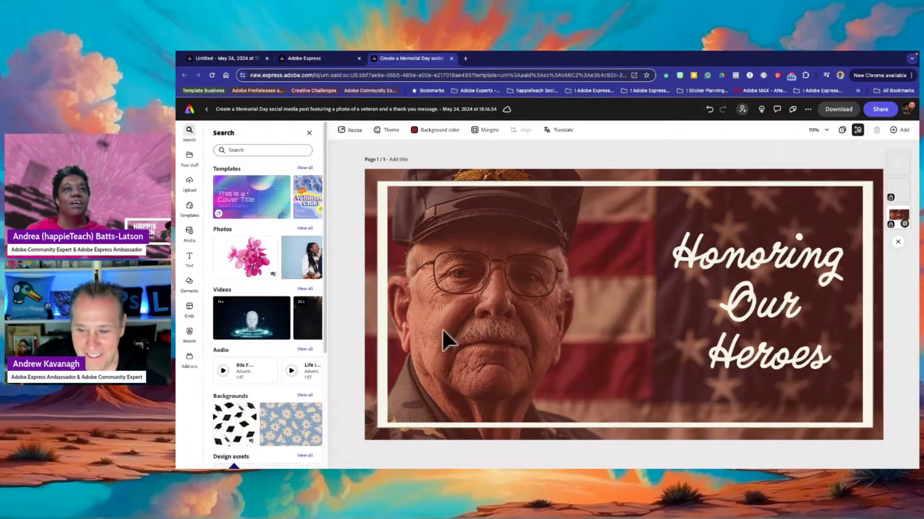
{"action": "left_click", "coordinate": [690, 259]}
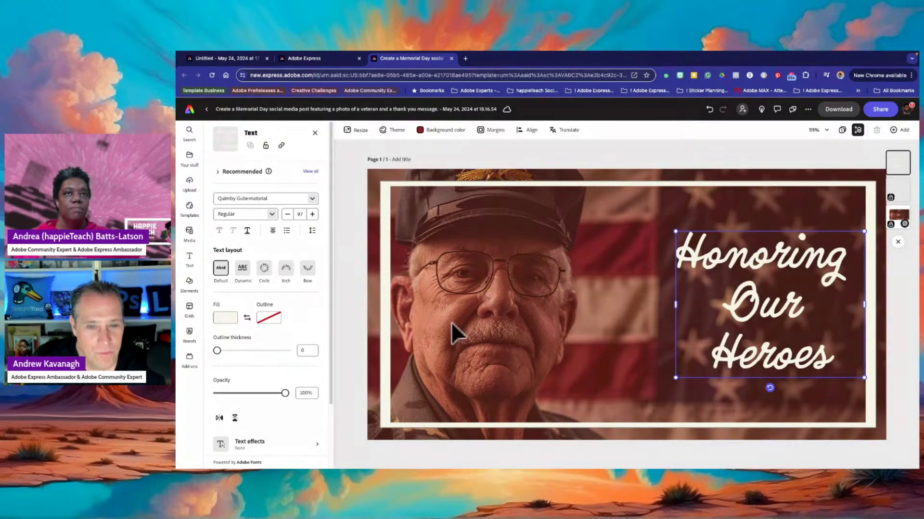
{"action": "left_click", "coordinate": [477, 157]}
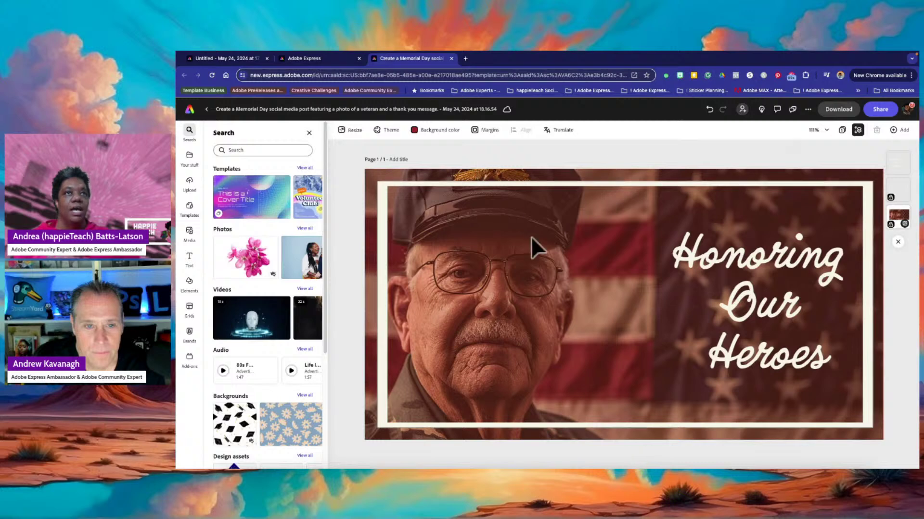
Unlock the veteran background photo and the rectangular frame shape around it.
{"action": "left_click", "coordinate": [509, 185]}
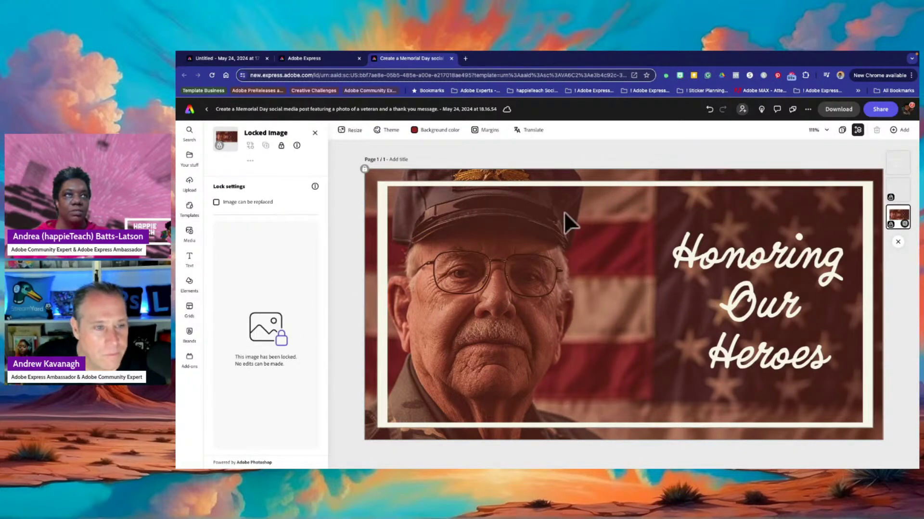
{"action": "left_click", "coordinate": [282, 145]}
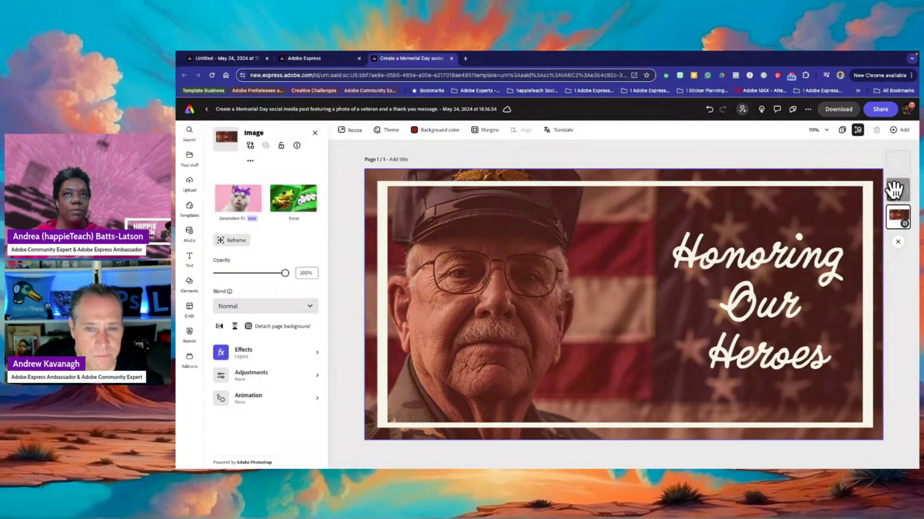
{"action": "left_click", "coordinate": [893, 190]}
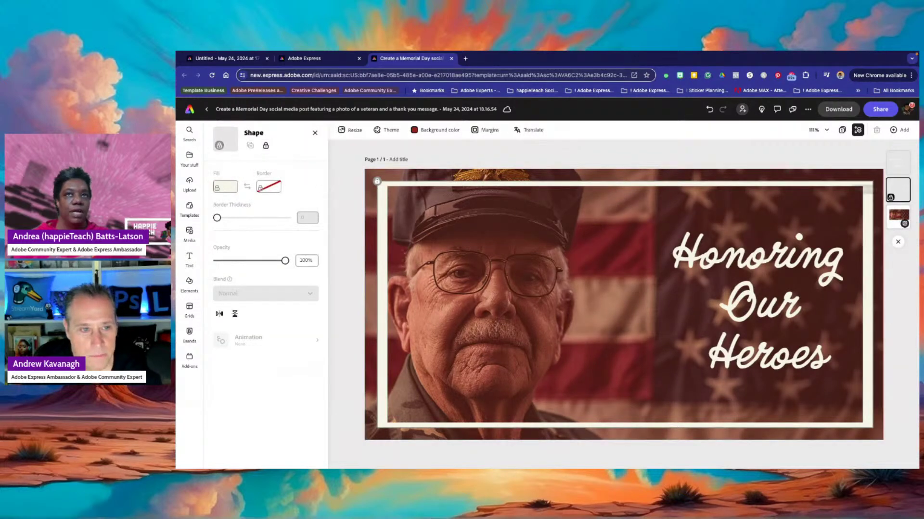
{"action": "left_click", "coordinate": [266, 145]}
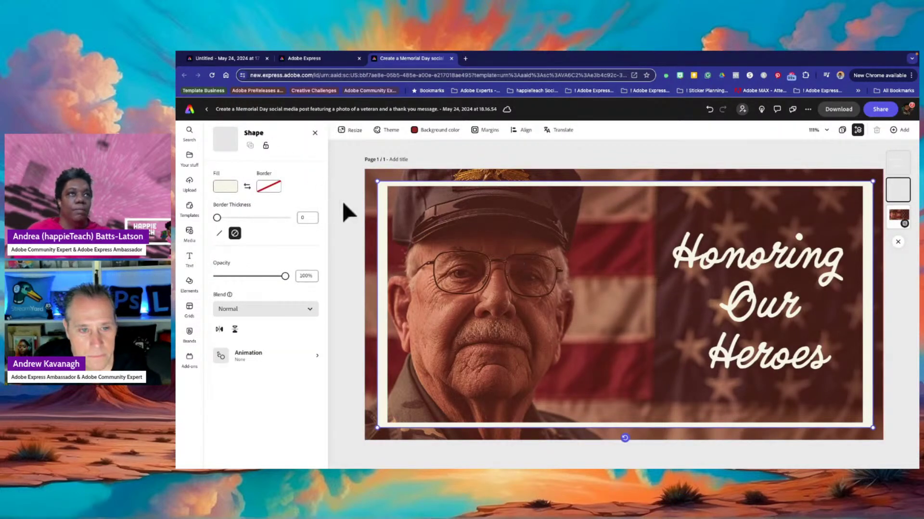
Try the Colorize effect on the veteran background photo, shuffling through several colour variations.
{"action": "left_click", "coordinate": [374, 211]}
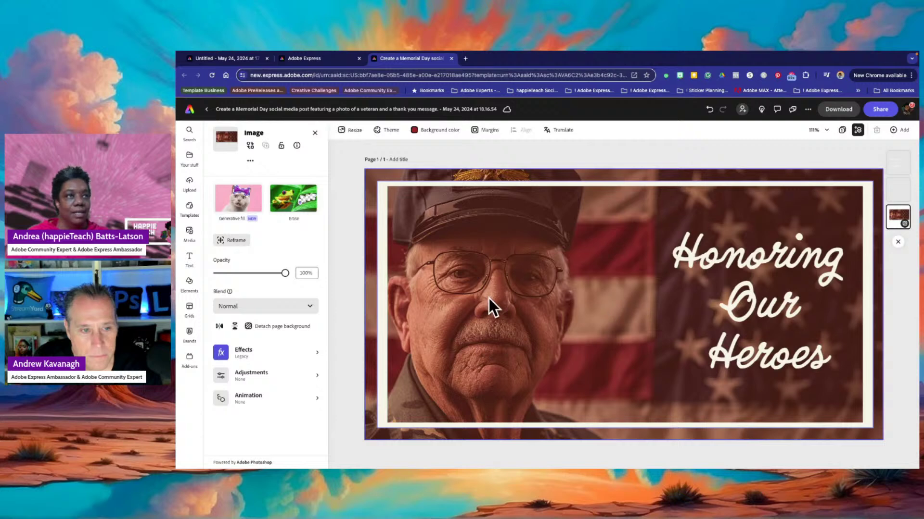
{"action": "left_click", "coordinate": [246, 354]}
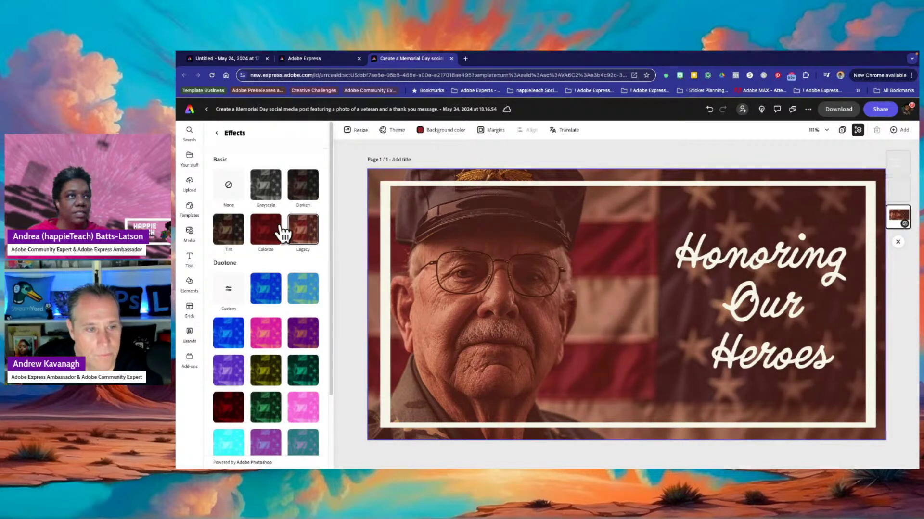
{"action": "scroll", "coordinate": [253, 404], "scroll_direction": "down", "scroll_amount": 2}
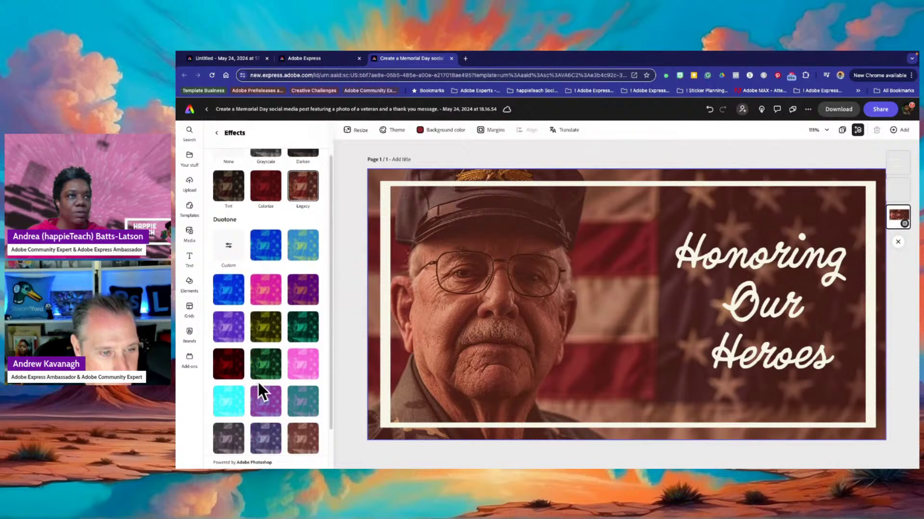
{"action": "scroll", "coordinate": [284, 259], "scroll_direction": "up", "scroll_amount": 2}
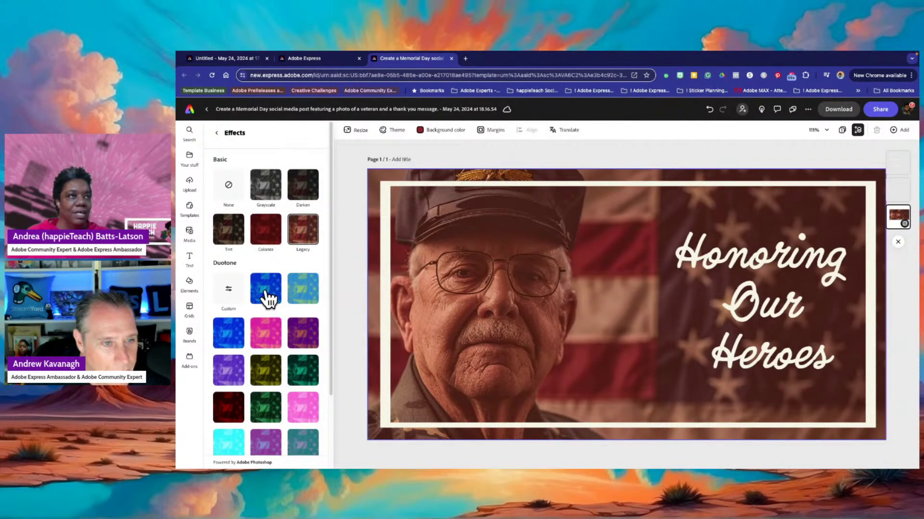
{"action": "left_click", "coordinate": [258, 241]}
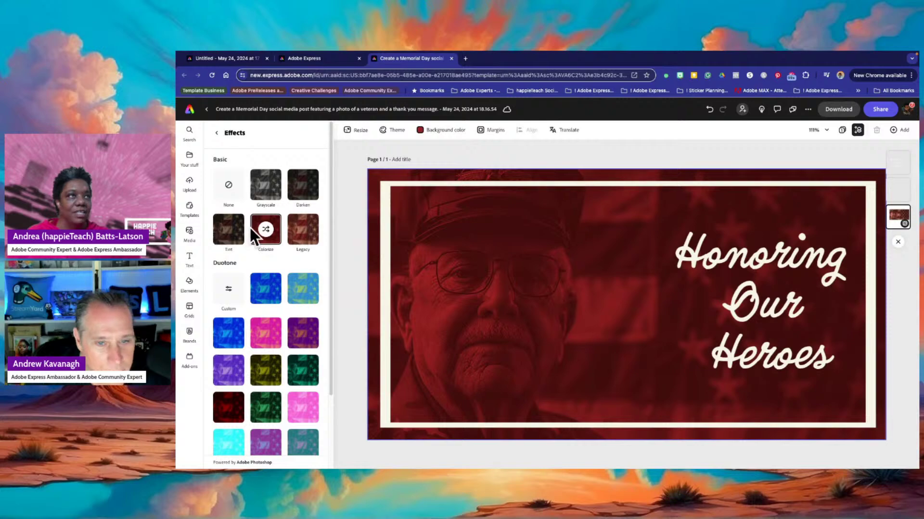
{"action": "left_click", "coordinate": [264, 232]}
{"action": "left_click", "coordinate": [263, 232]}
{"action": "left_click", "coordinate": [264, 232]}
{"action": "left_click", "coordinate": [264, 232]}
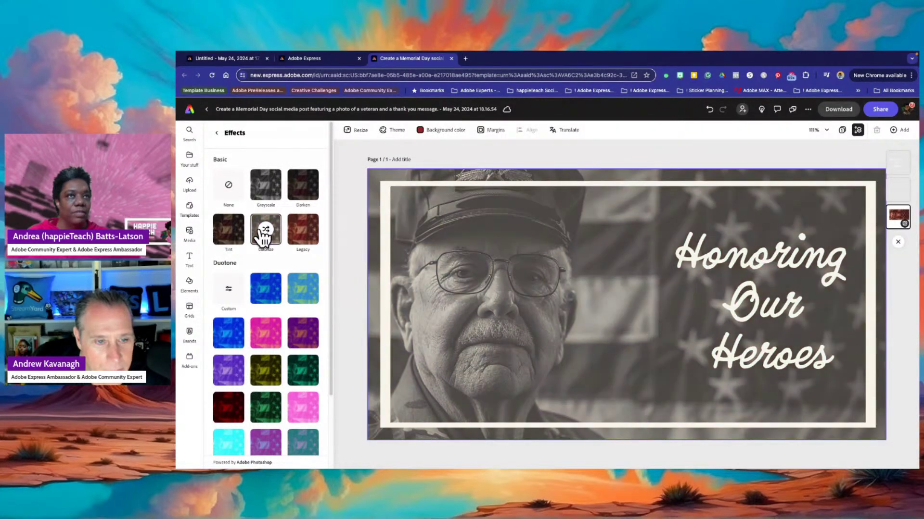
{"action": "left_click", "coordinate": [264, 232]}
{"action": "left_click", "coordinate": [264, 231]}
{"action": "left_click", "coordinate": [263, 232]}
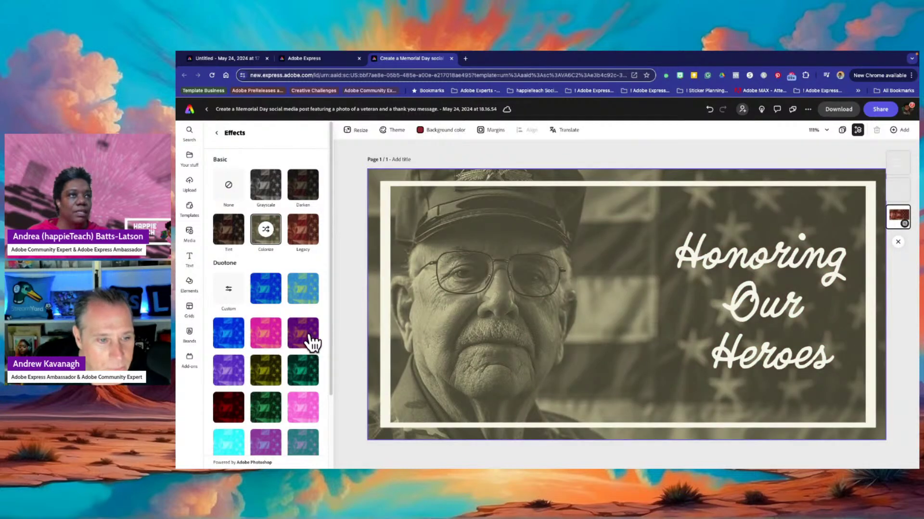
Try the pink duotone on the background photo and replace it with the blue-and-green duotone preset.
{"action": "left_click", "coordinate": [307, 413]}
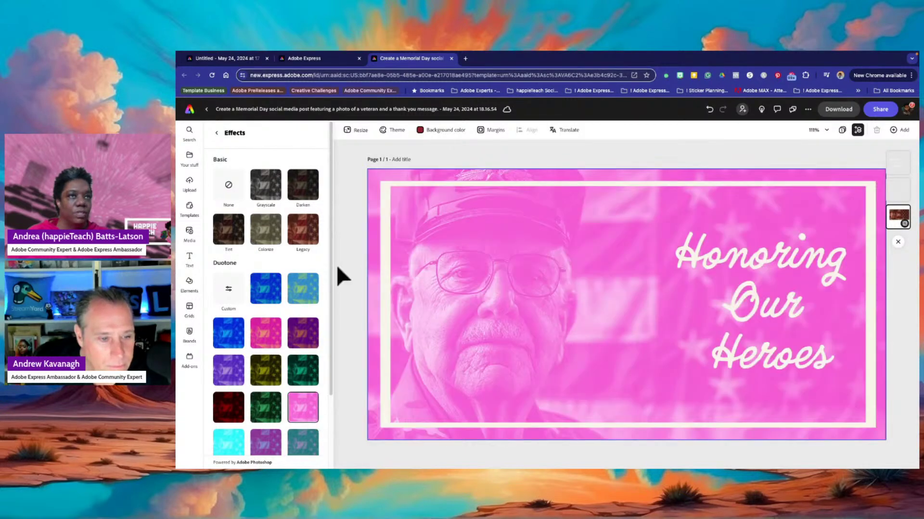
{"action": "scroll", "coordinate": [233, 400], "scroll_direction": "down", "scroll_amount": 1}
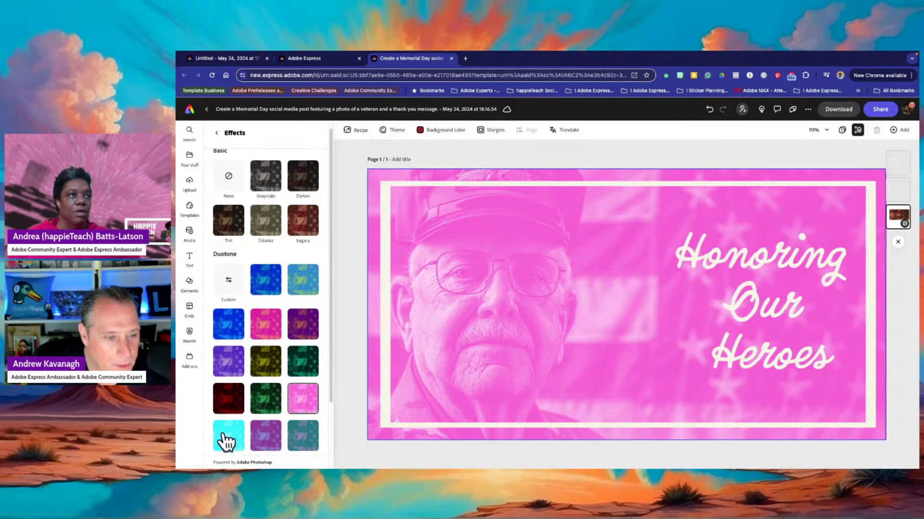
{"action": "left_click", "coordinate": [258, 283]}
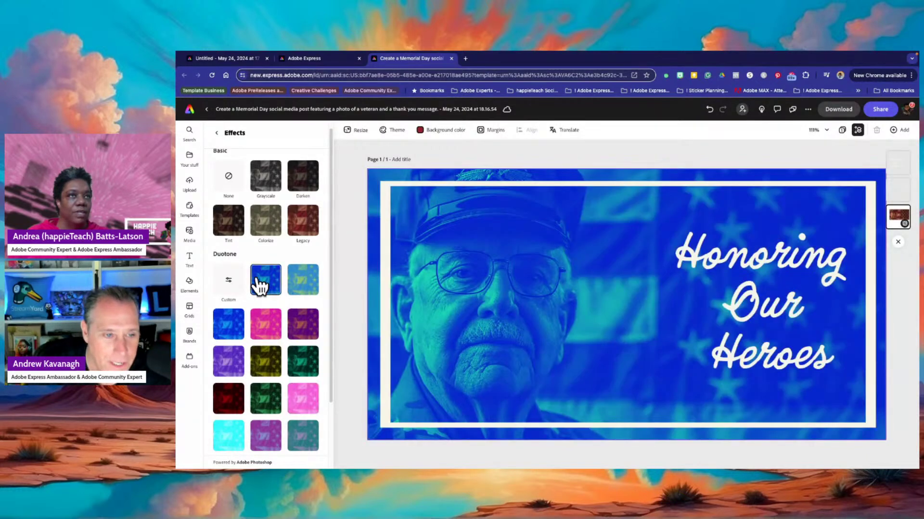
{"action": "scroll", "coordinate": [260, 247], "scroll_direction": "up", "scroll_amount": 1}
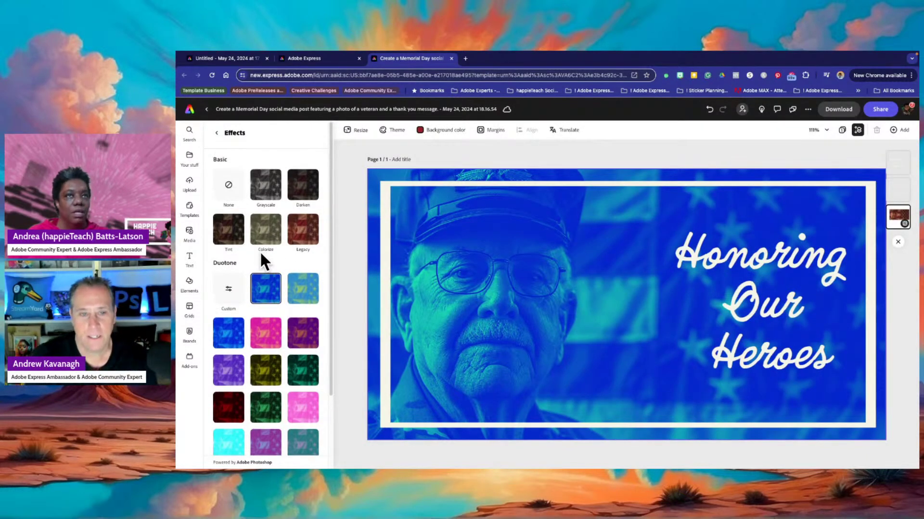
Customise the photo's duotone with blue shadows and the pale blue recommended swatch for the highlights.
{"action": "left_click", "coordinate": [229, 289]}
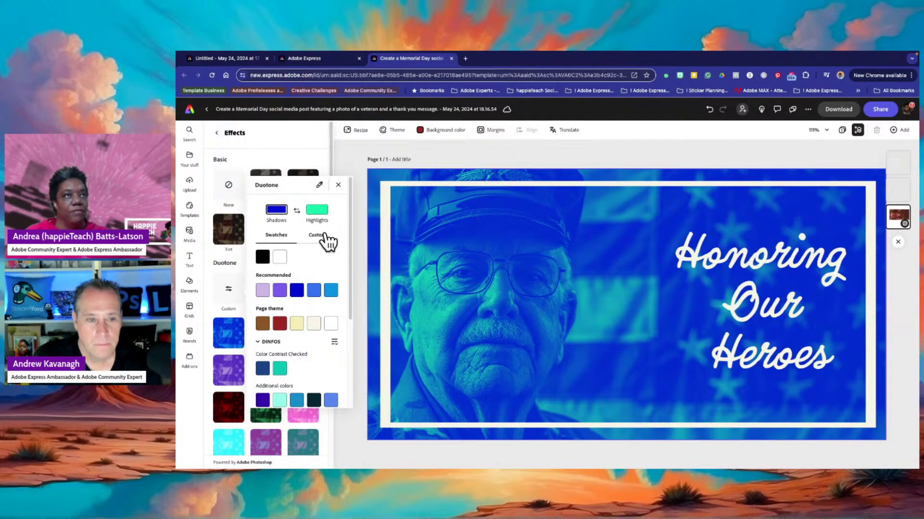
{"action": "left_click", "coordinate": [317, 212]}
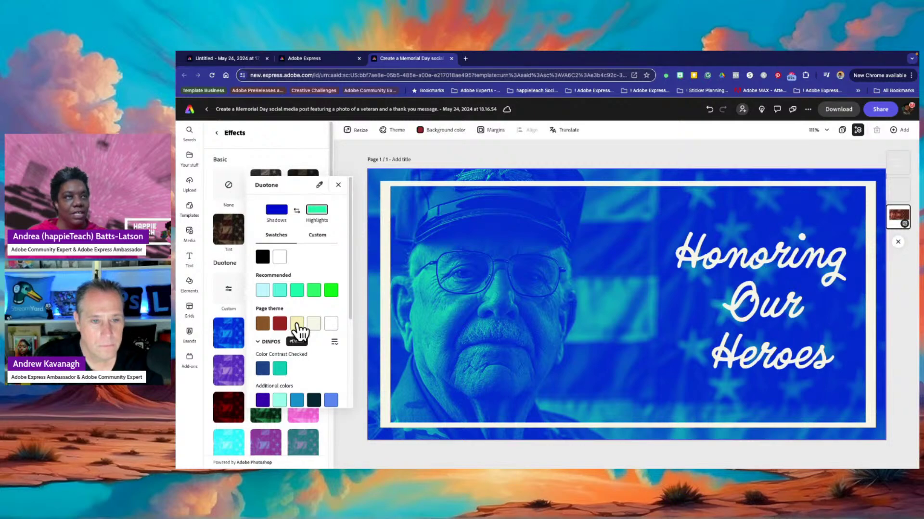
{"action": "left_click", "coordinate": [297, 211]}
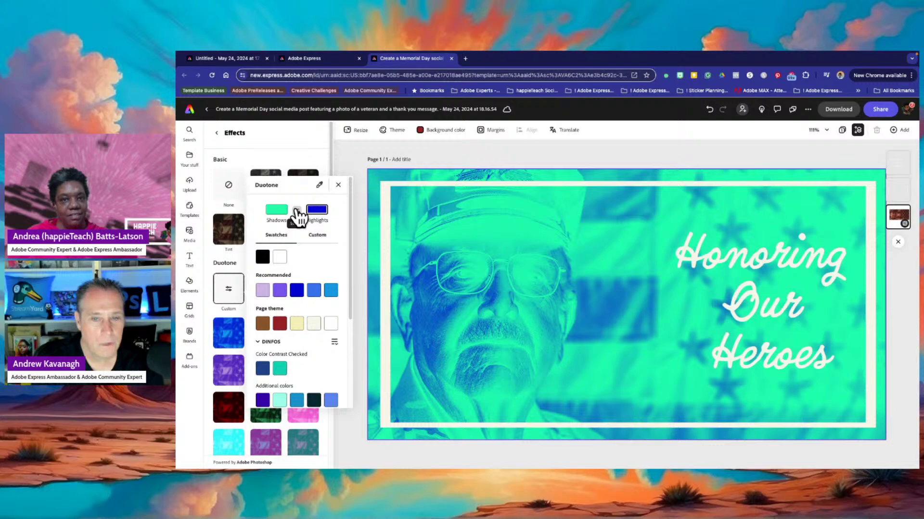
{"action": "left_click", "coordinate": [297, 211]}
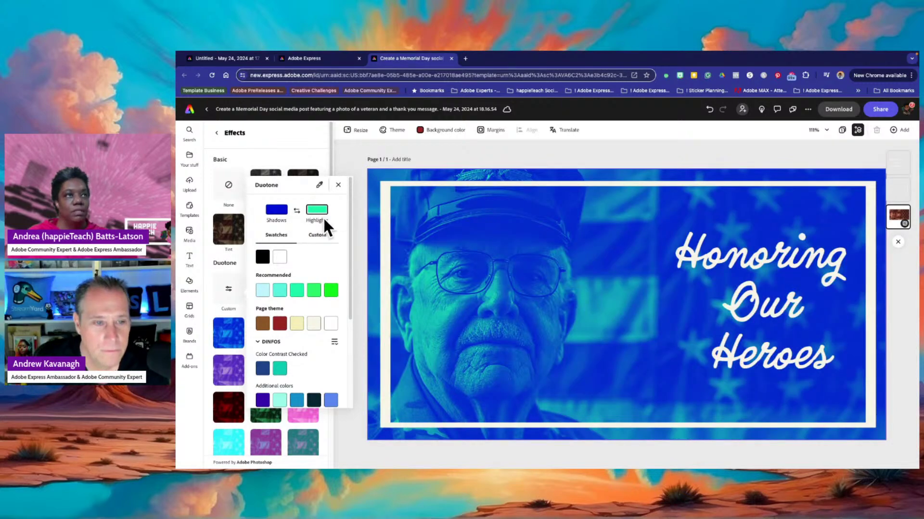
{"action": "left_click", "coordinate": [262, 291]}
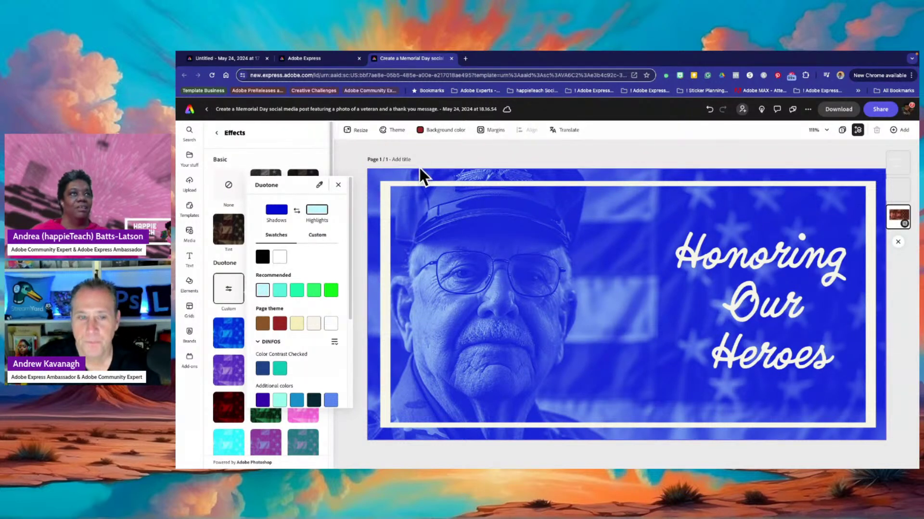
{"action": "left_click", "coordinate": [339, 185]}
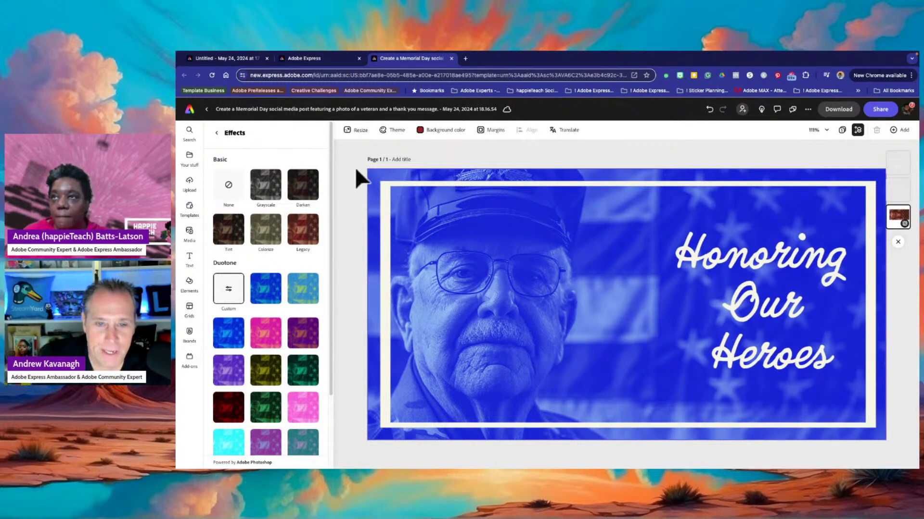
Change the frame's fill to the crimson brand colour and darken it to the custom shade #C21039.
{"action": "left_click", "coordinate": [388, 183]}
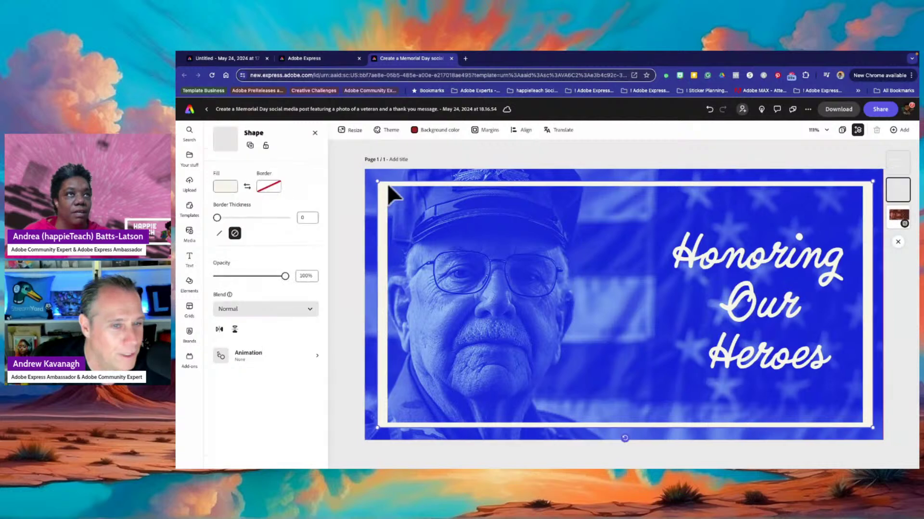
{"action": "left_click", "coordinate": [222, 186]}
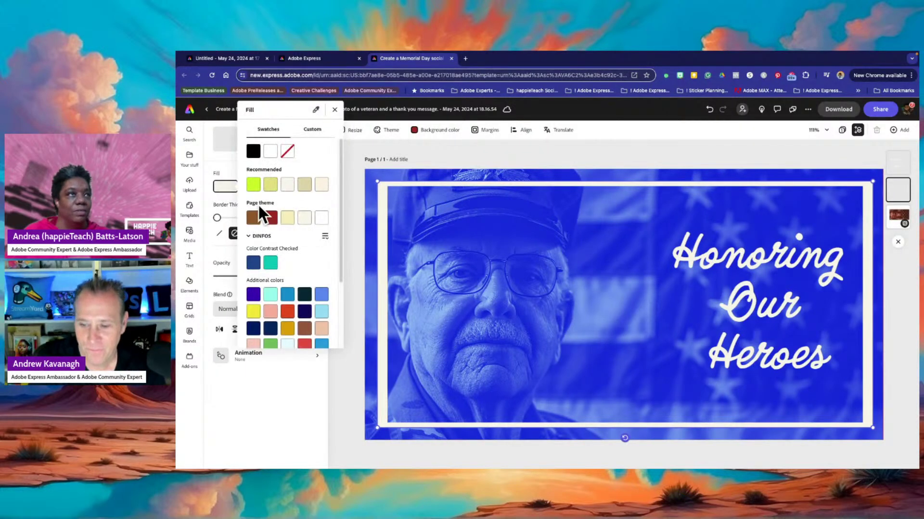
{"action": "scroll", "coordinate": [279, 298], "scroll_direction": "down", "scroll_amount": 3}
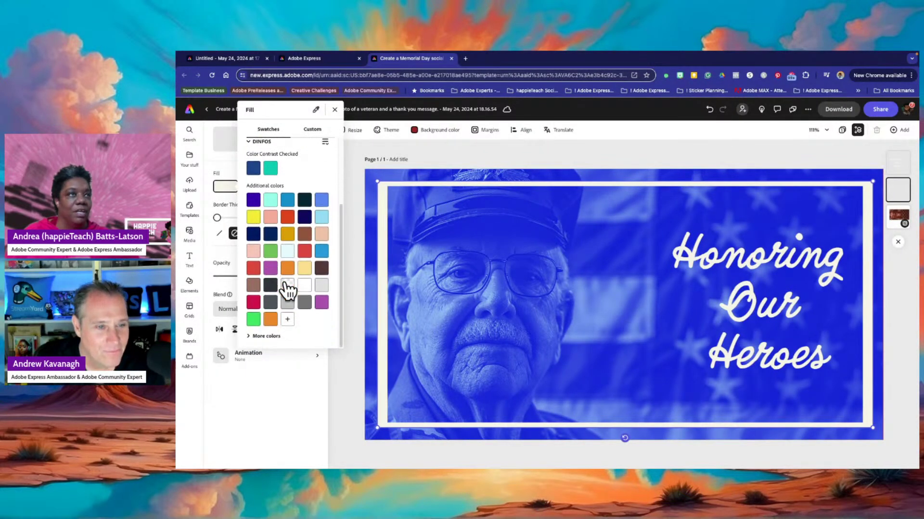
{"action": "left_click", "coordinate": [251, 303]}
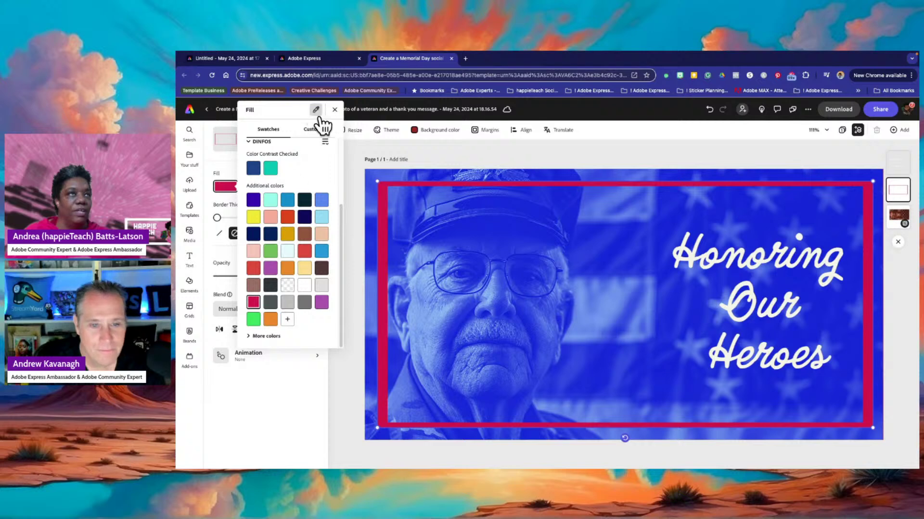
{"action": "left_click", "coordinate": [314, 139]}
{"action": "mouse_move", "coordinate": [314, 169]}
{"action": "left_mouse_down"}
{"action": "mouse_move", "coordinate": [312, 187]}
{"action": "mouse_move", "coordinate": [289, 162]}
{"action": "mouse_move", "coordinate": [313, 175]}
{"action": "mouse_move", "coordinate": [329, 166]}
{"action": "mouse_move", "coordinate": [330, 186]}
{"action": "mouse_move", "coordinate": [332, 153]}
{"action": "mouse_move", "coordinate": [336, 201]}
{"action": "mouse_move", "coordinate": [322, 171]}
{"action": "left_mouse_up"}
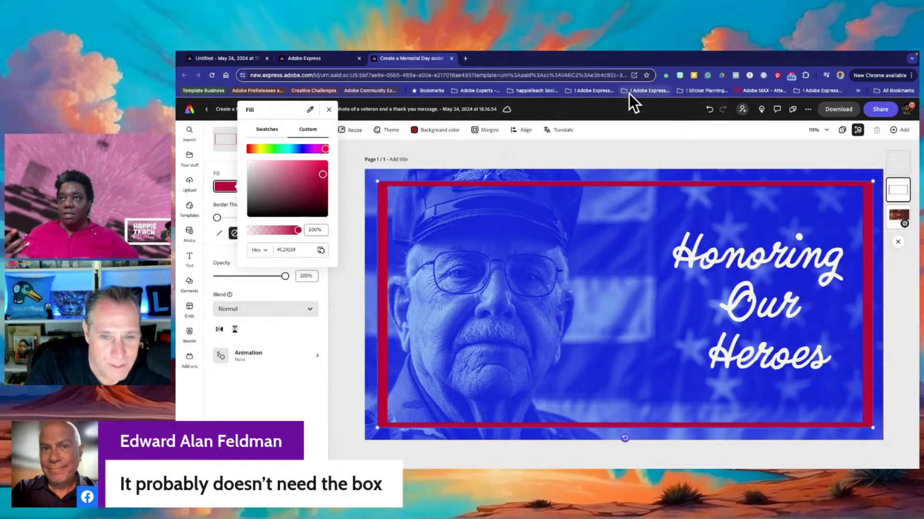
Delete the rectangular frame around the veteran photo.
{"action": "left_click", "coordinate": [599, 145]}
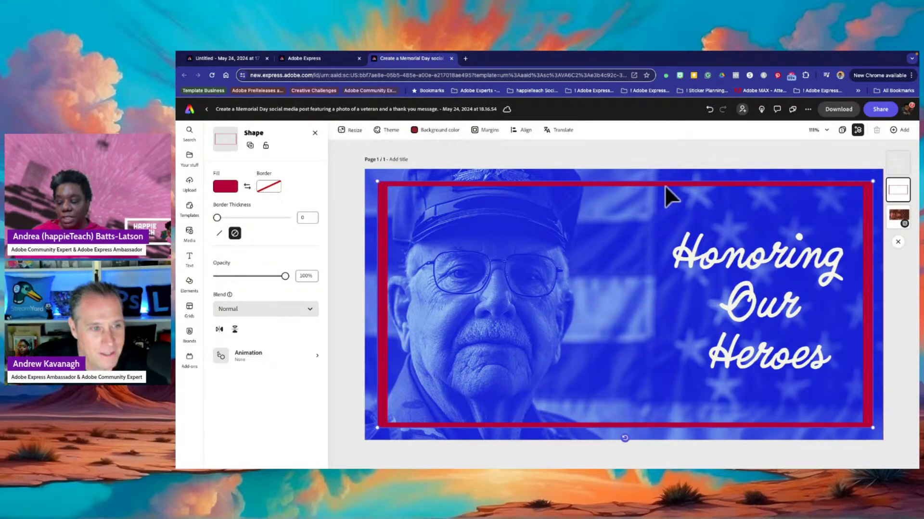
{"action": "key", "text": "Delete"}
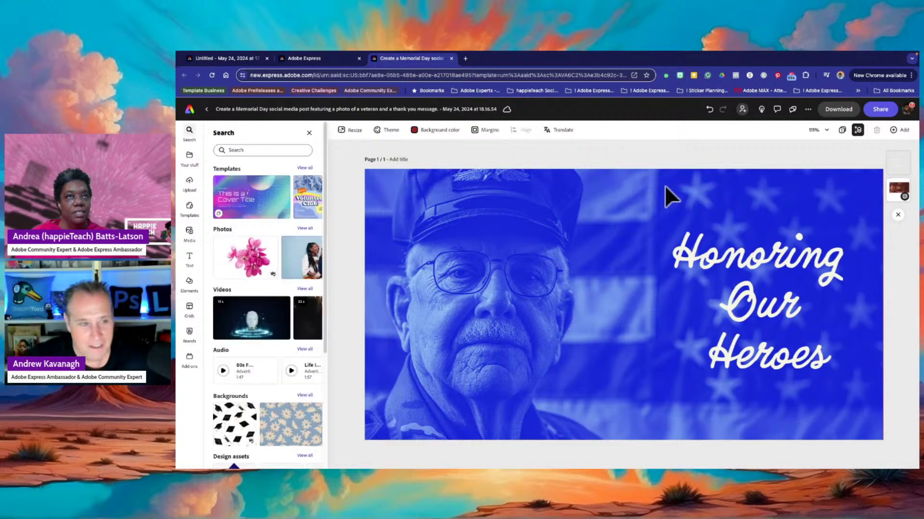
Apply the Classic shadow to the "Honoring Our Heroes" heading.
{"action": "left_click", "coordinate": [714, 257]}
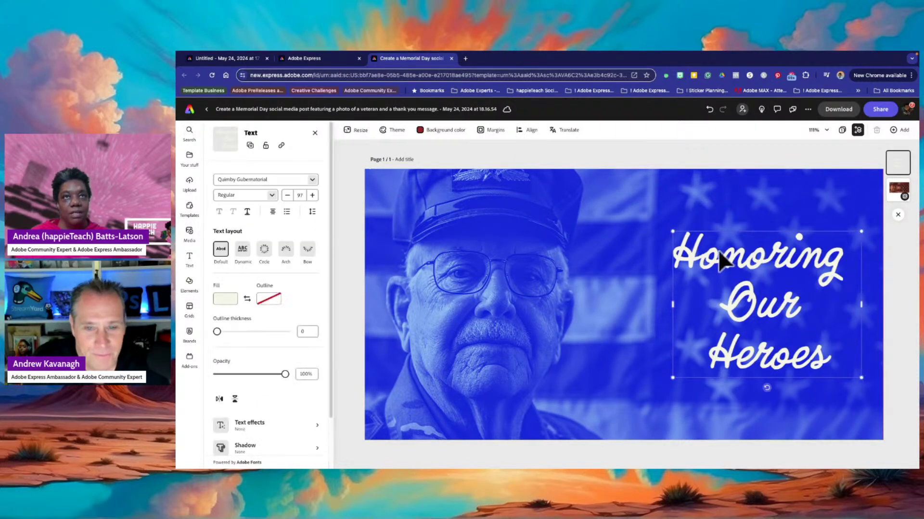
{"action": "double_click", "coordinate": [719, 255]}
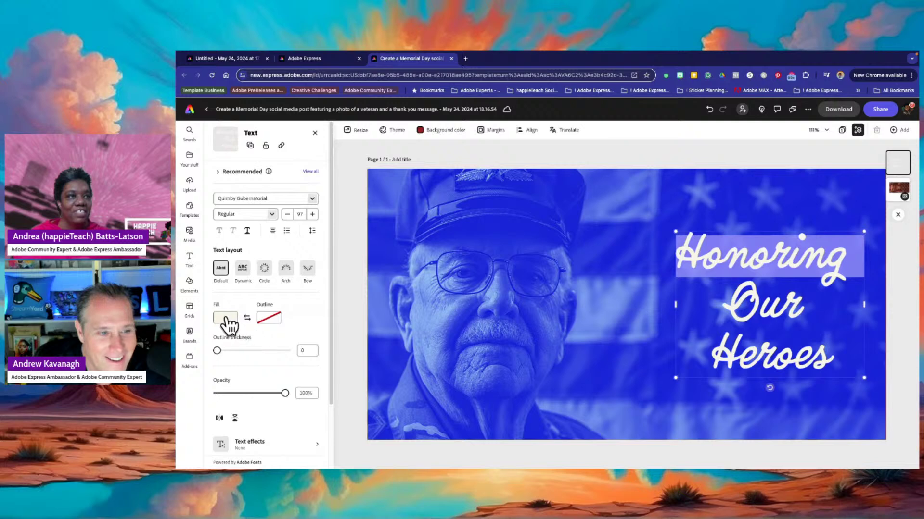
{"action": "scroll", "coordinate": [230, 326], "scroll_direction": "down", "scroll_amount": 2}
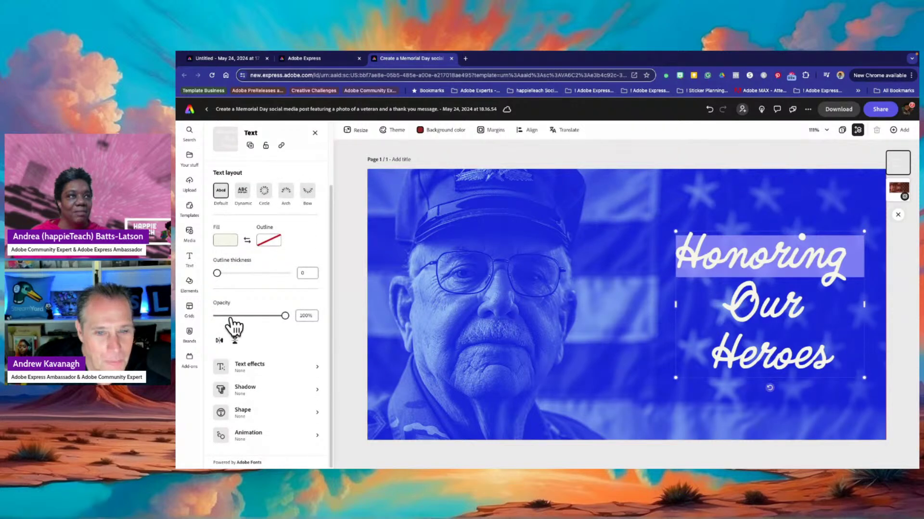
{"action": "scroll", "coordinate": [251, 250], "scroll_direction": "up", "scroll_amount": 2}
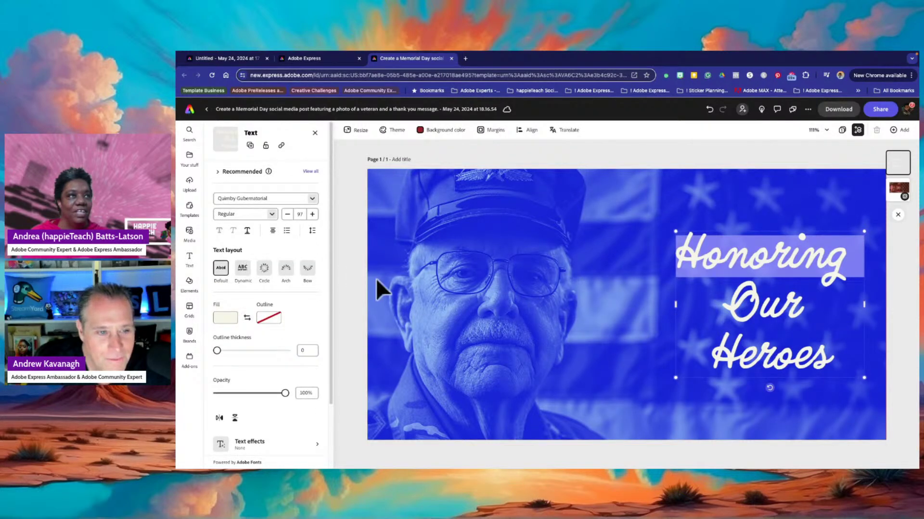
{"action": "scroll", "coordinate": [269, 320], "scroll_direction": "down", "scroll_amount": 2}
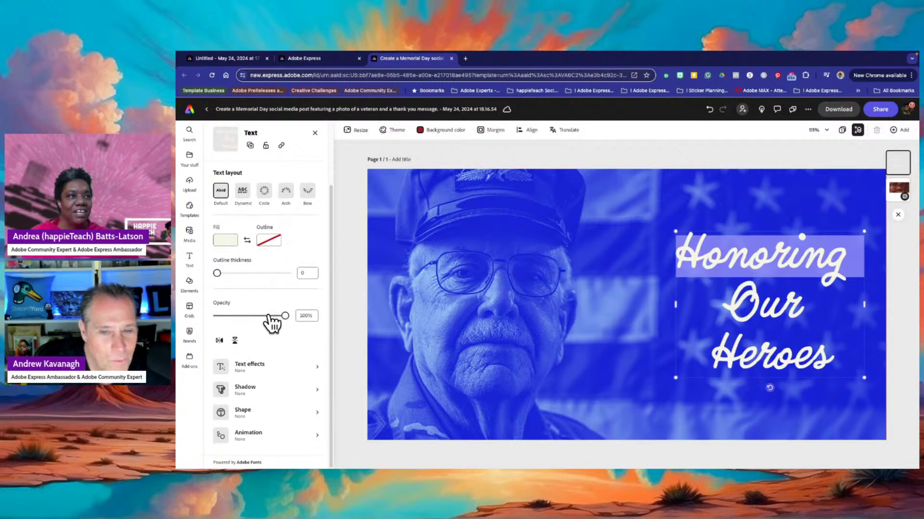
{"action": "left_click", "coordinate": [247, 390]}
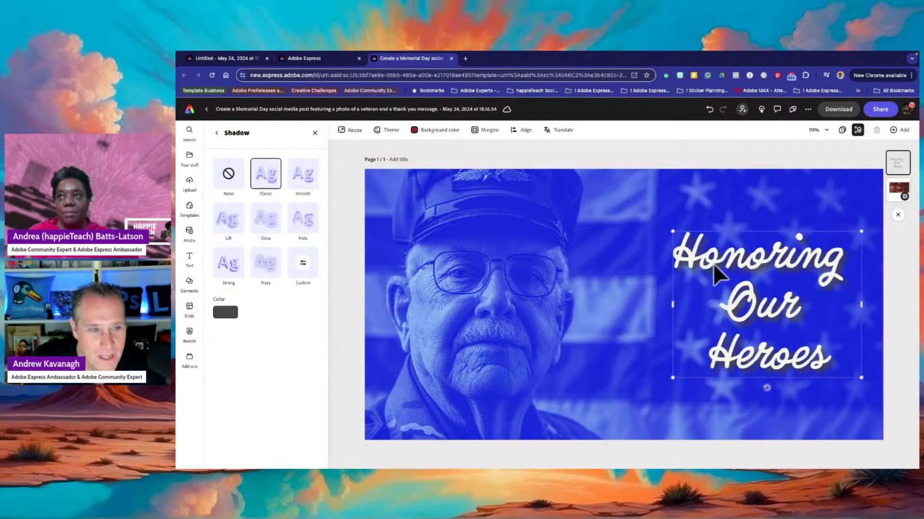
{"action": "key", "text": "ctrl+z"}
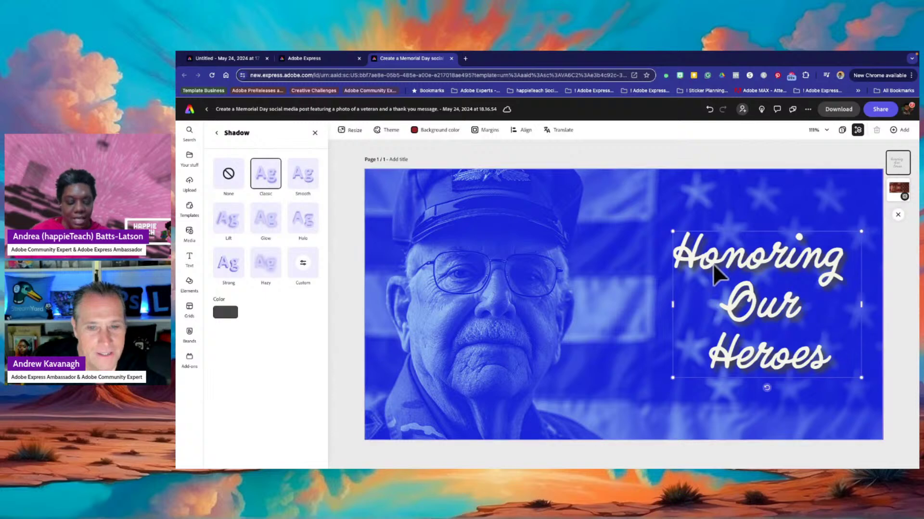
Set the shadow colour for the word "Honoring" to pure red #FF0000.
{"action": "double_click", "coordinate": [713, 263]}
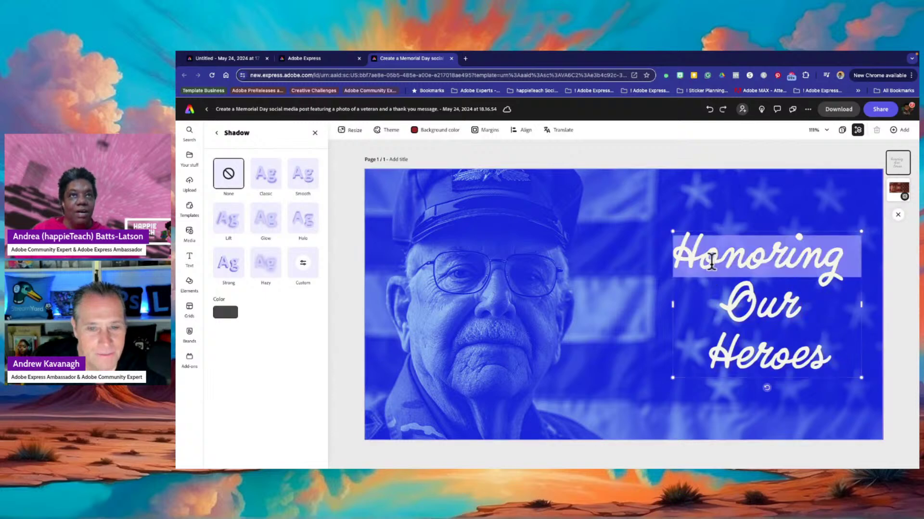
{"action": "left_click", "coordinate": [226, 312]}
{"action": "left_click", "coordinate": [319, 297]}
{"action": "left_click_drag", "start_coordinate": [320, 296], "coordinate": [321, 282]}
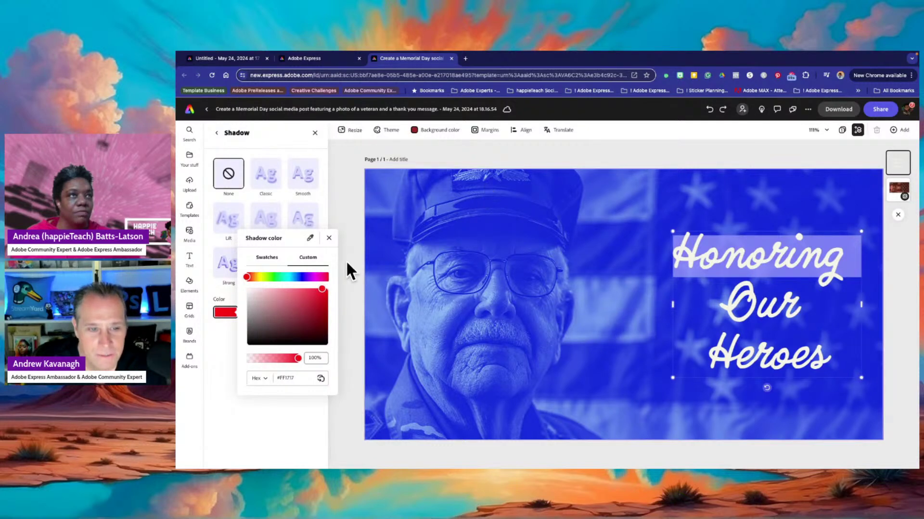
{"action": "left_click_drag", "start_coordinate": [323, 284], "coordinate": [334, 274]}
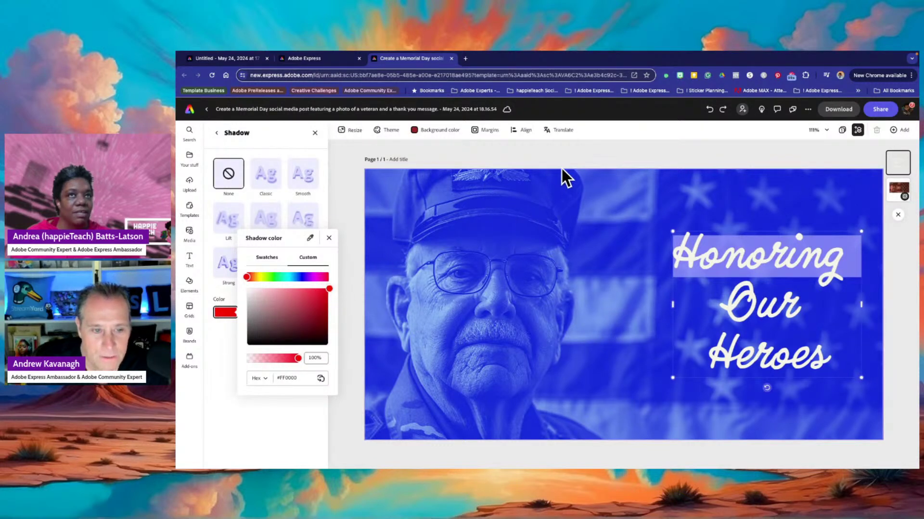
{"action": "left_click", "coordinate": [549, 155]}
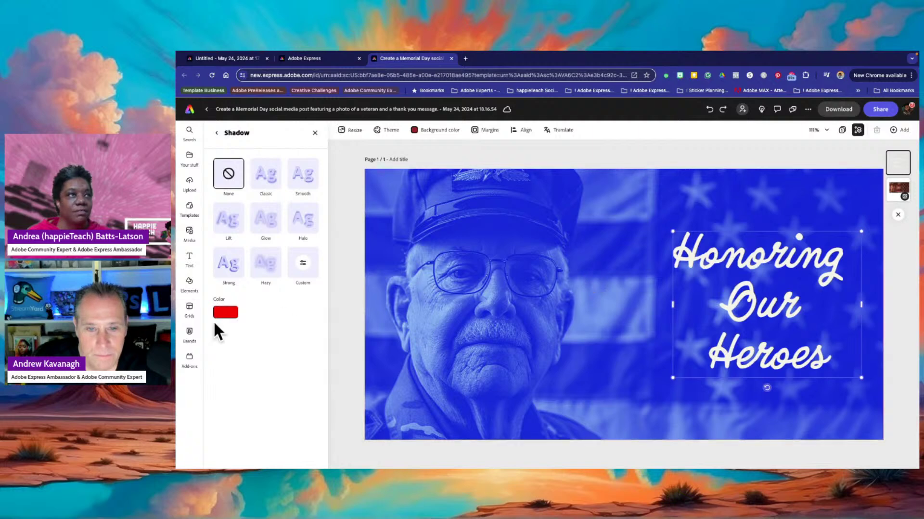
Change the fill of the word "Honoring" to the custom crimson red #FF0049.
{"action": "double_click", "coordinate": [761, 251]}
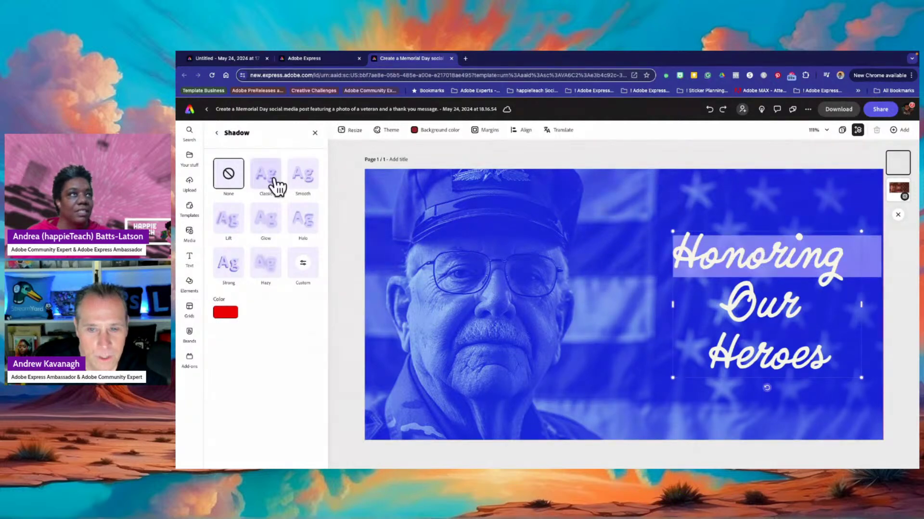
{"action": "left_click", "coordinate": [216, 133]}
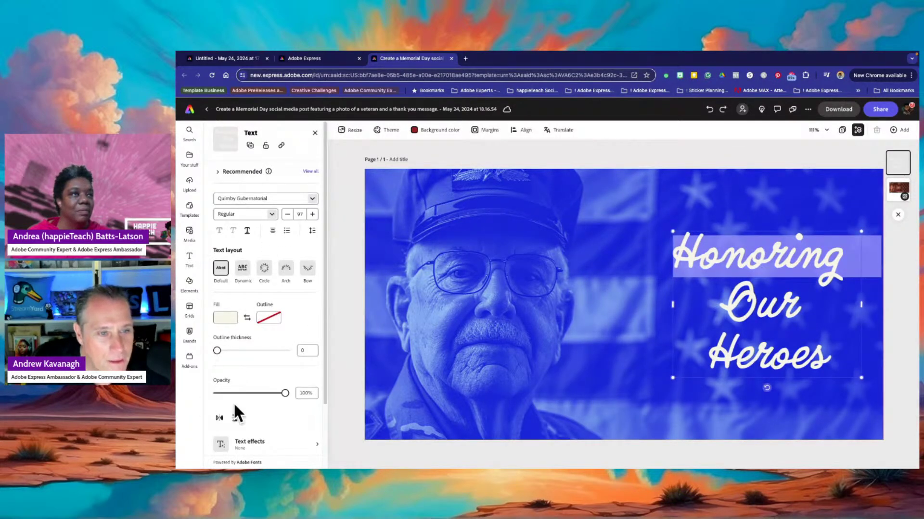
{"action": "scroll", "coordinate": [250, 319], "scroll_direction": "down", "scroll_amount": 1}
{"action": "left_click", "coordinate": [226, 284]}
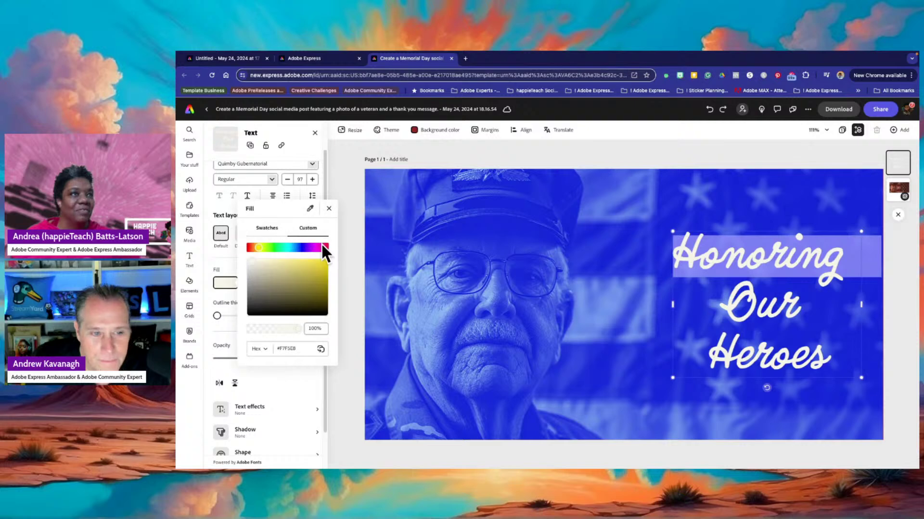
{"action": "left_click", "coordinate": [325, 248]}
{"action": "left_click", "coordinate": [328, 260]}
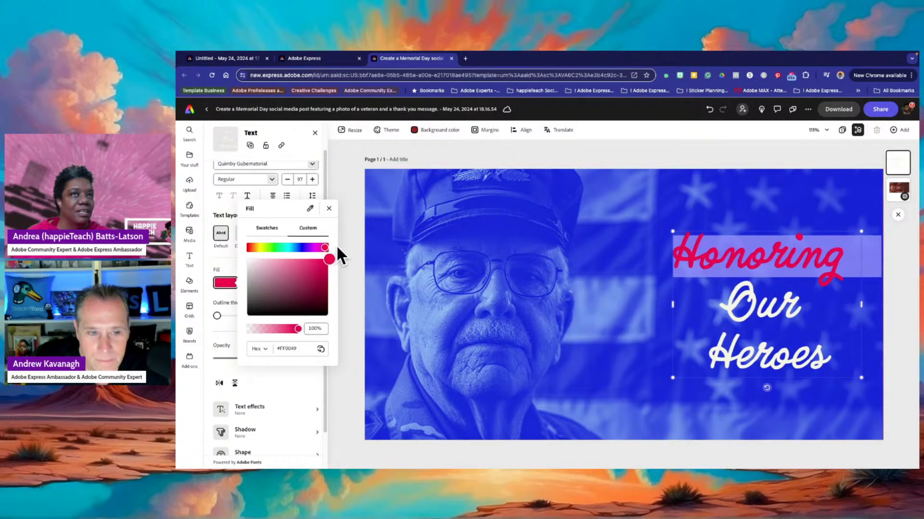
{"action": "left_click", "coordinate": [438, 199]}
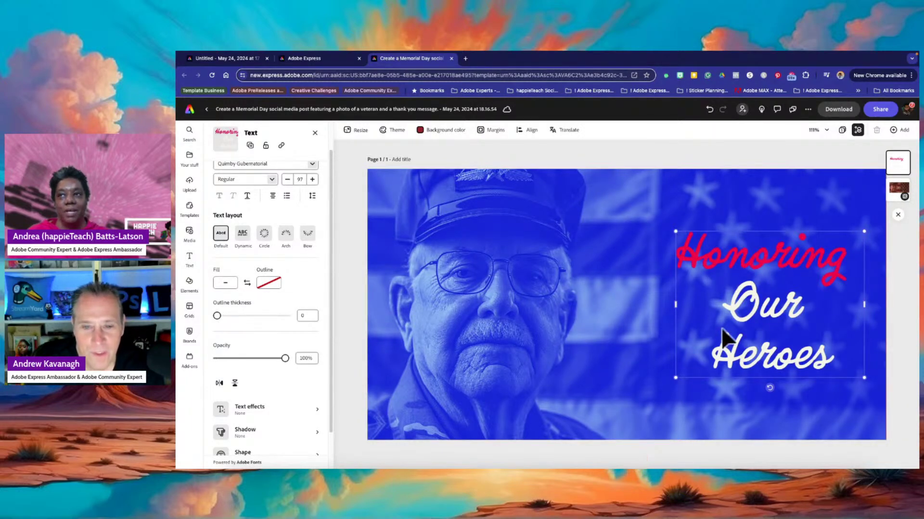
Change the fill of the word "Heroes" to the saturated blue #3B00FF.
{"action": "double_click", "coordinate": [746, 354]}
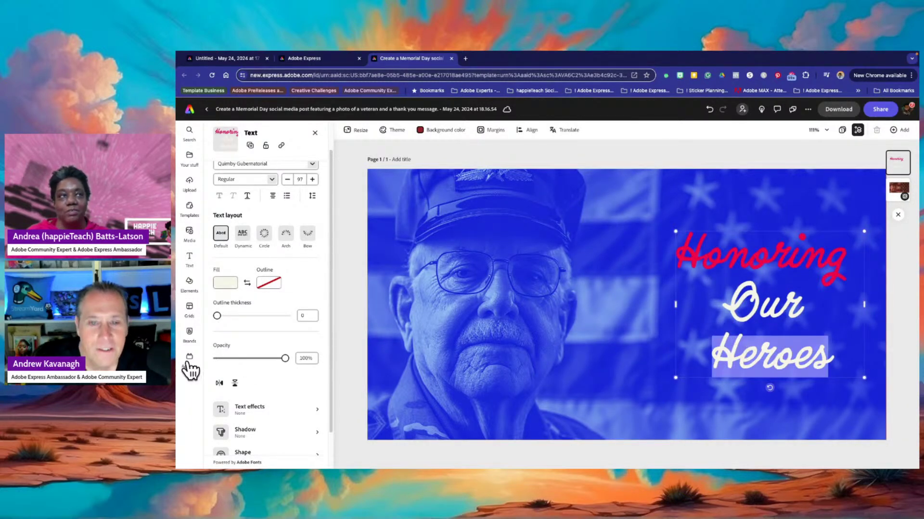
{"action": "left_click", "coordinate": [220, 282]}
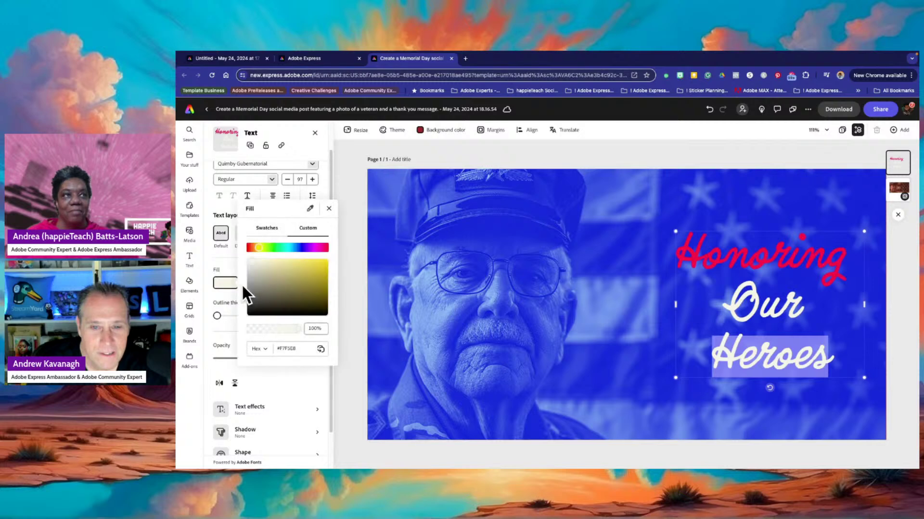
{"action": "left_click", "coordinate": [305, 247]}
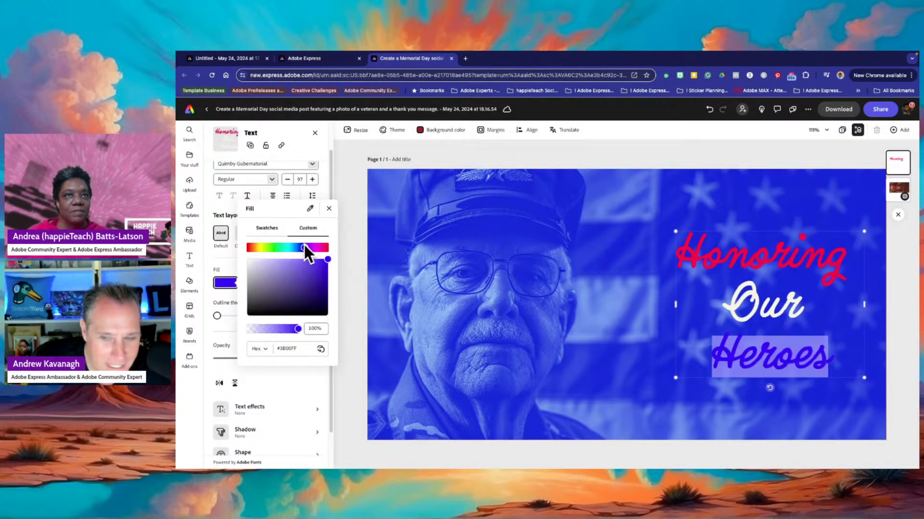
{"action": "left_click", "coordinate": [537, 218]}
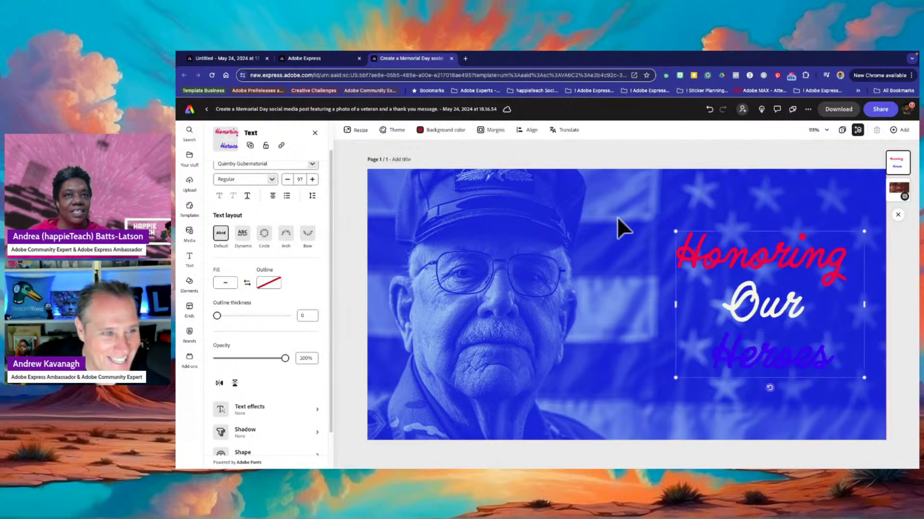
Lighten the fill of the word "Heroes" to the pale blue #8FAFFF and deselect the heading.
{"action": "left_click", "coordinate": [772, 360]}
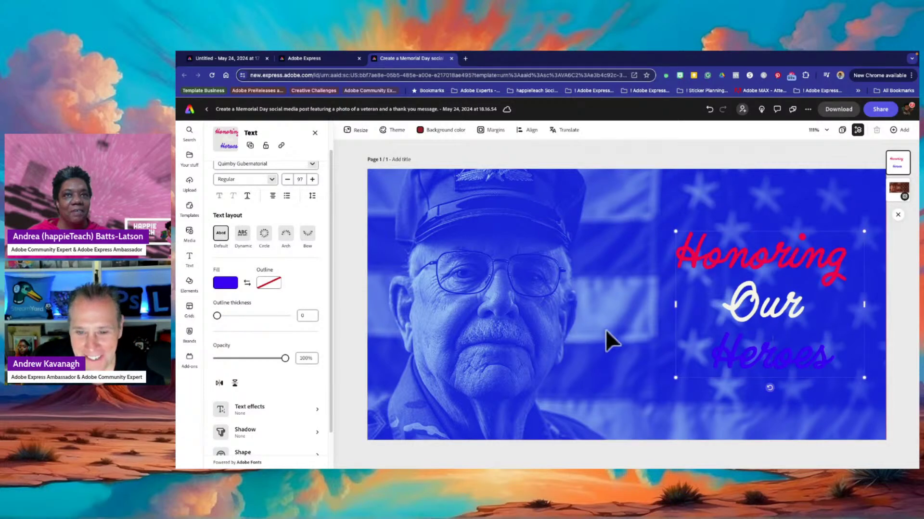
{"action": "double_click", "coordinate": [735, 353]}
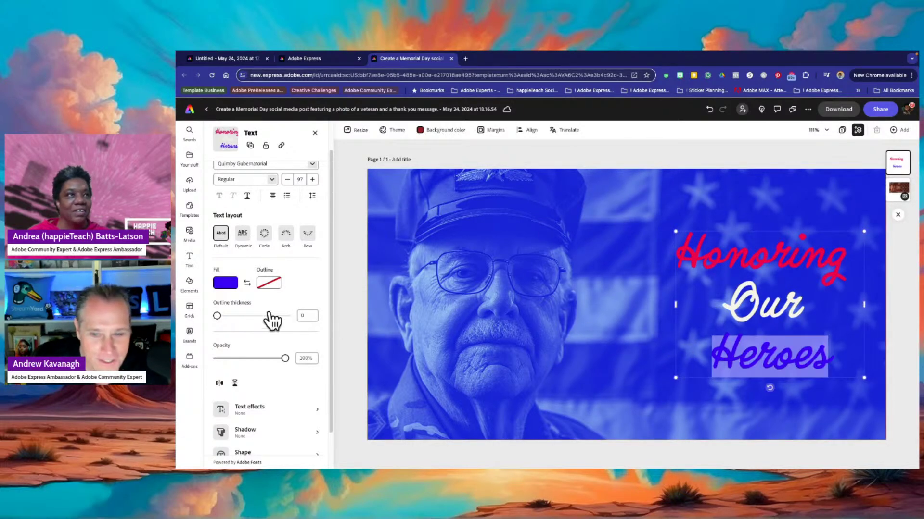
{"action": "left_click", "coordinate": [224, 284]}
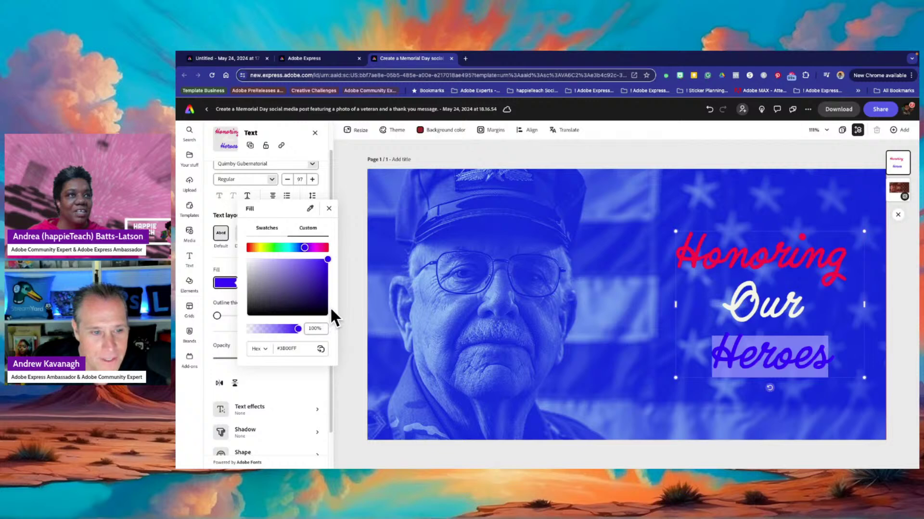
{"action": "left_click", "coordinate": [328, 281]}
{"action": "left_click_drag", "start_coordinate": [330, 287], "coordinate": [284, 256]}
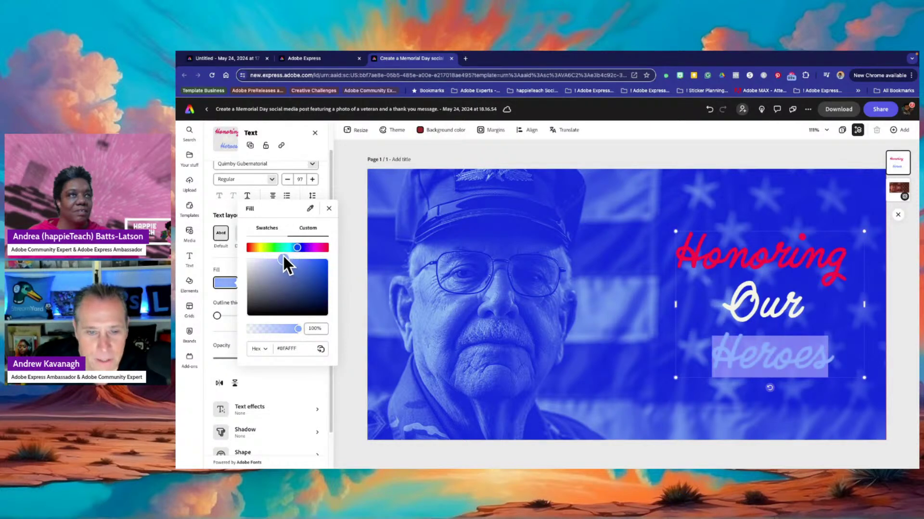
{"action": "key", "text": "Escape"}
{"action": "key", "text": "Escape"}
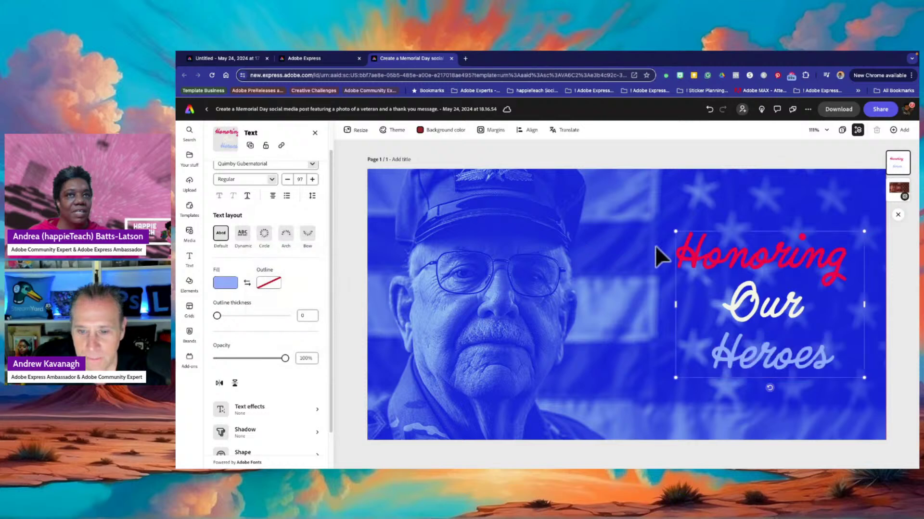
{"action": "left_click", "coordinate": [341, 169]}
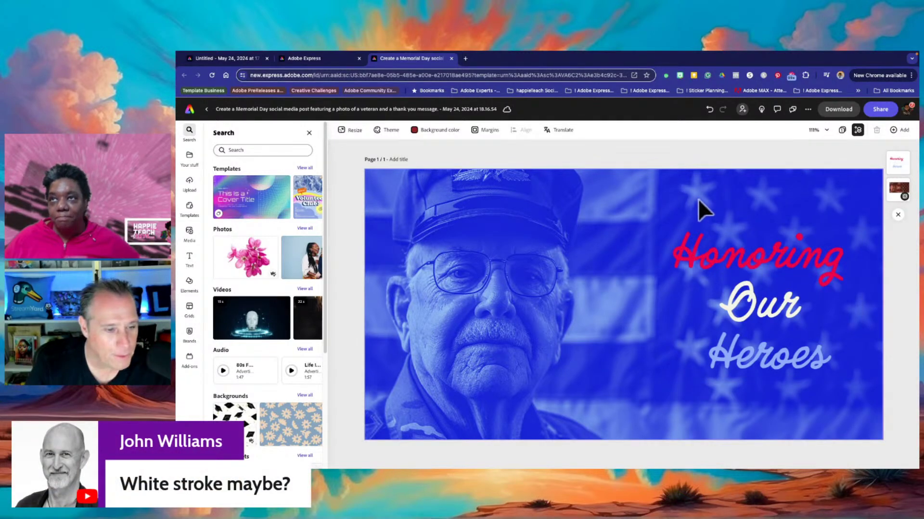
Try a white #FFFFFF fill on the whole "Honoring Our Heroes" heading and undo it.
{"action": "left_click", "coordinate": [707, 248]}
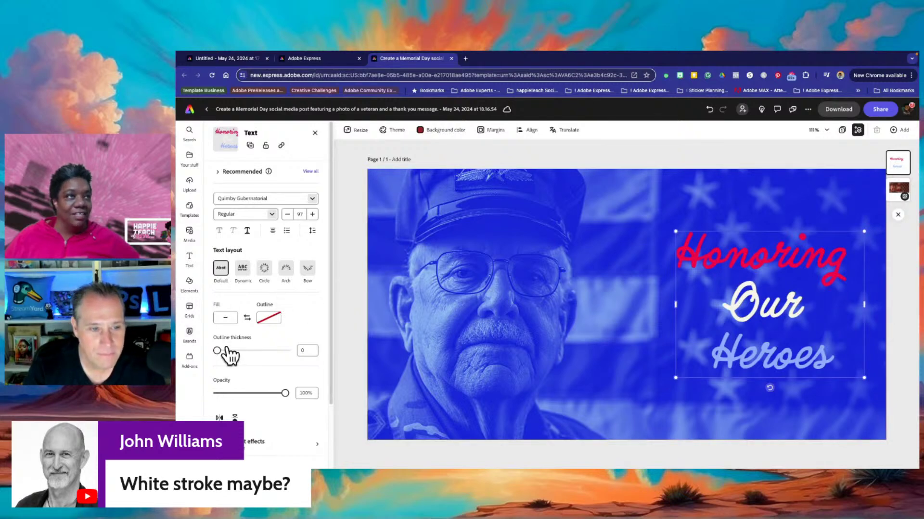
{"action": "left_click", "coordinate": [224, 319]}
{"action": "left_click", "coordinate": [247, 294]}
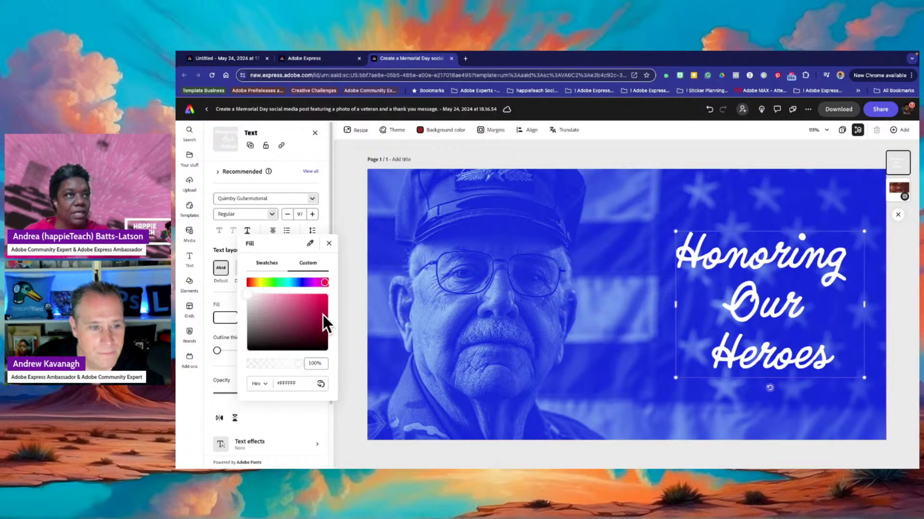
{"action": "left_click", "coordinate": [340, 157]}
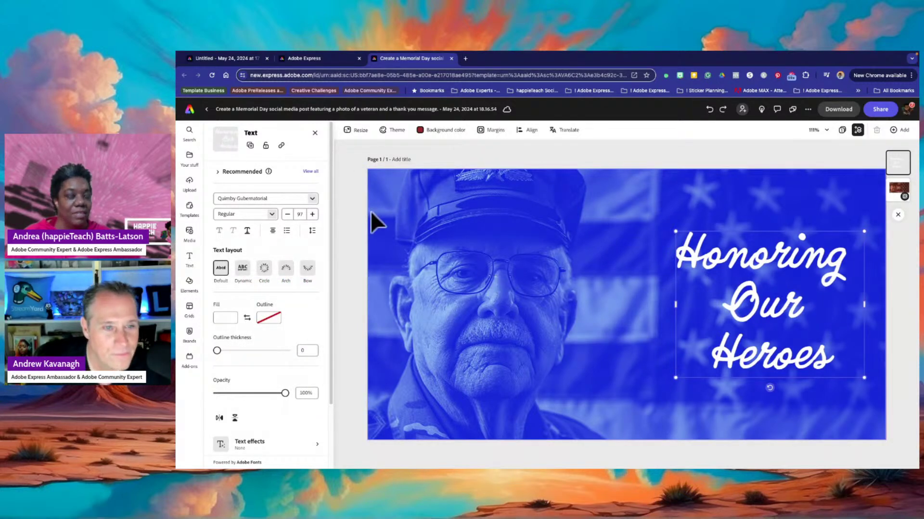
{"action": "key", "text": "ctrl+z"}
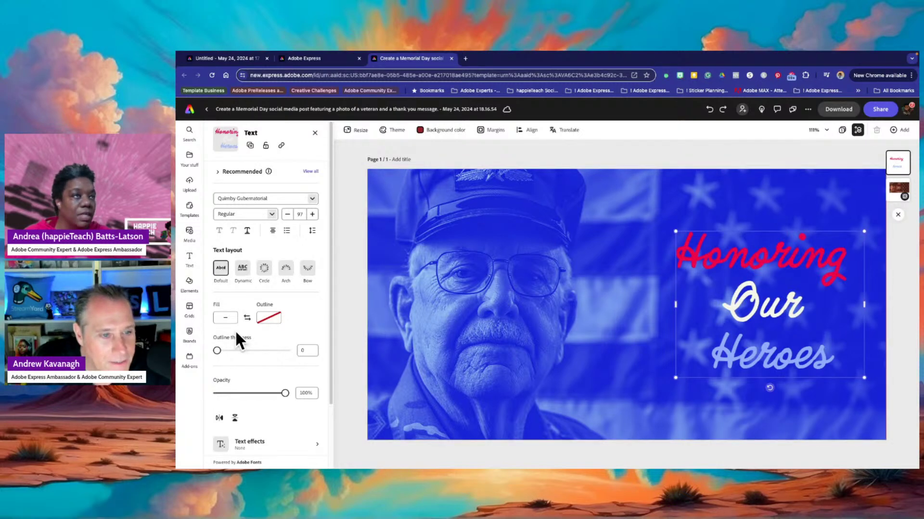
Give the heading an outline of thickness 38 in white #FFFFFF.
{"action": "scroll", "coordinate": [237, 334], "scroll_direction": "down", "scroll_amount": 1}
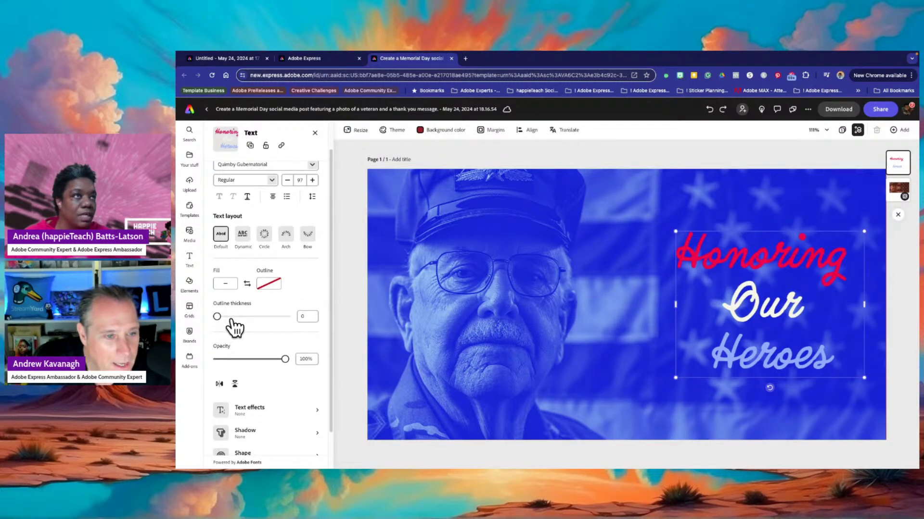
{"action": "left_click", "coordinate": [307, 317]}
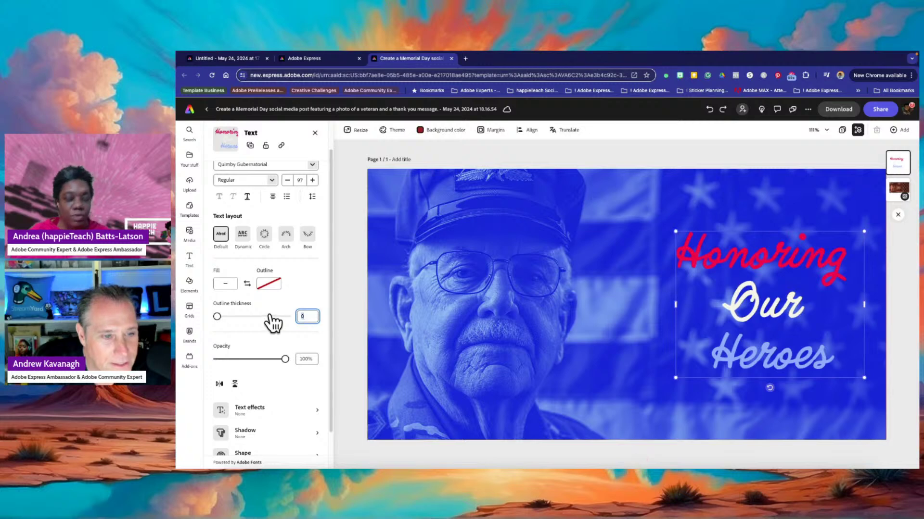
{"action": "type", "text": "2"}
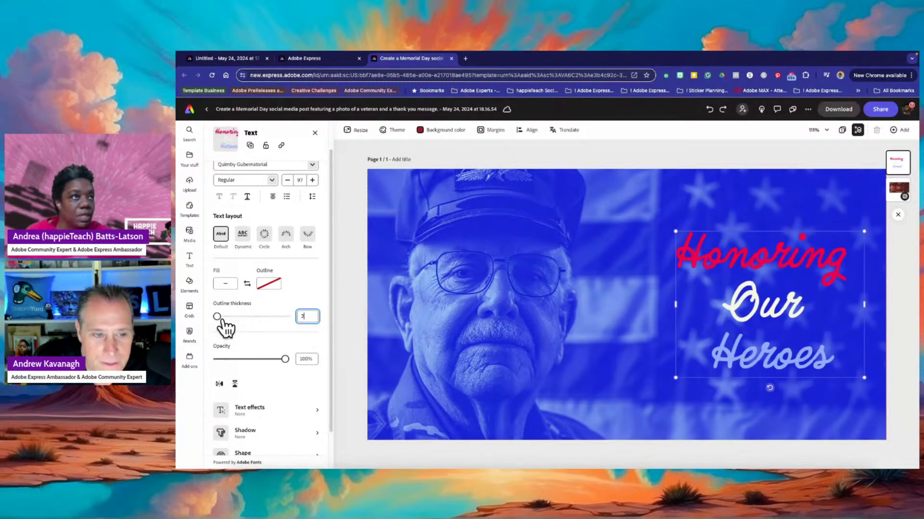
{"action": "left_click_drag", "start_coordinate": [217, 317], "coordinate": [243, 316]}
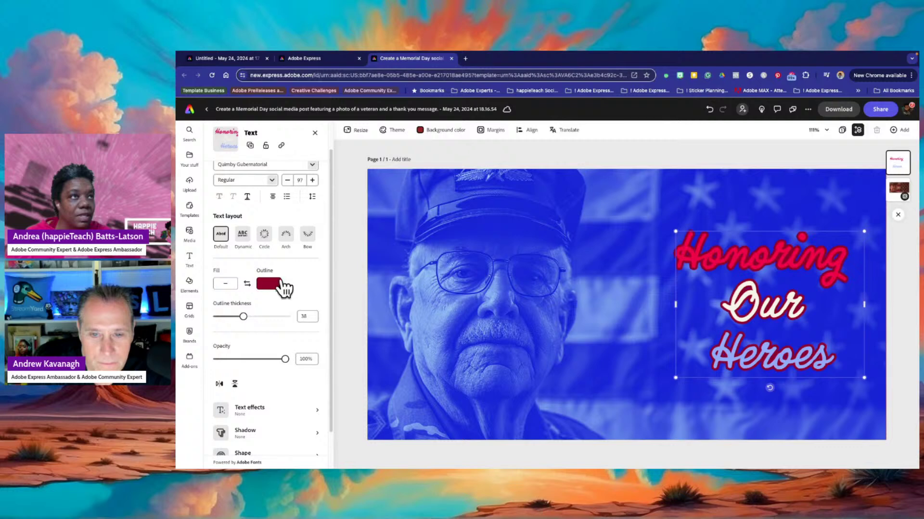
{"action": "left_click", "coordinate": [270, 283]}
{"action": "left_click_drag", "start_coordinate": [331, 262], "coordinate": [291, 260]}
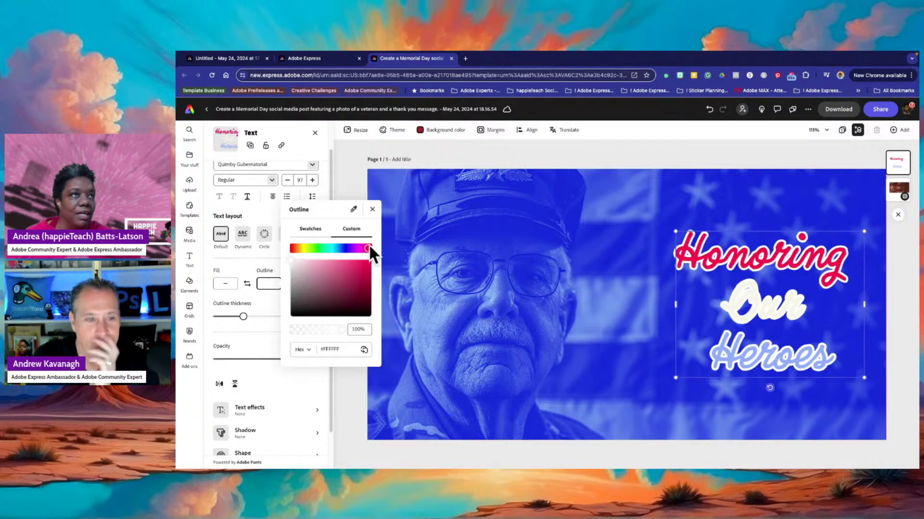
Change the heading's outline to light blue #8EAFFF, sampling the colour from the word "Heroes".
{"action": "left_click_drag", "start_coordinate": [368, 245], "coordinate": [348, 246]}
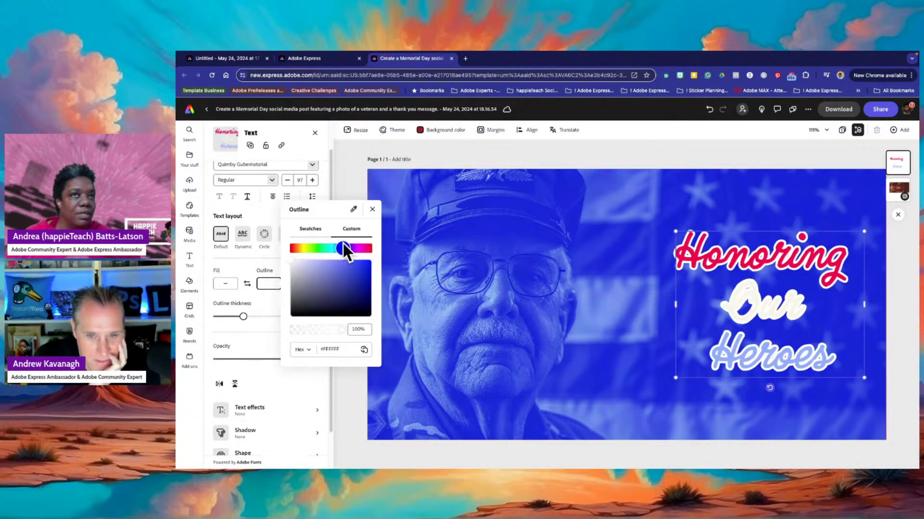
{"action": "left_click_drag", "start_coordinate": [293, 261], "coordinate": [318, 252]}
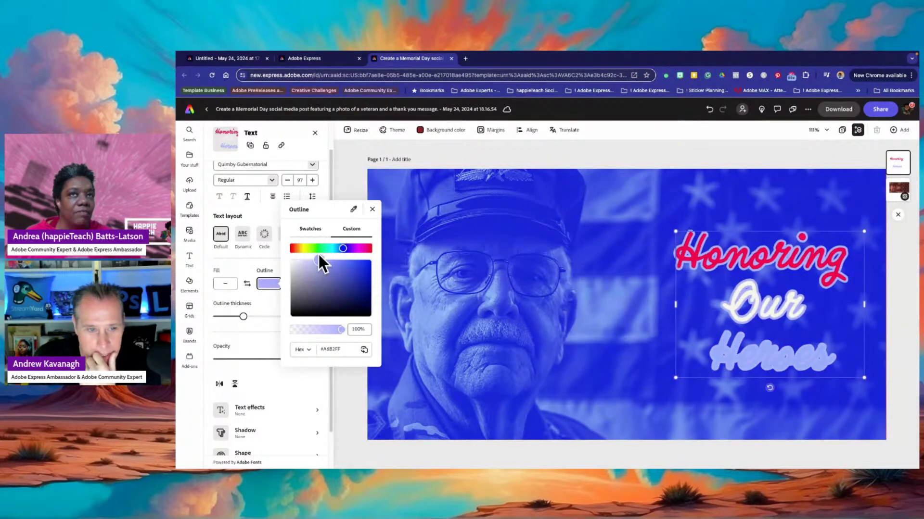
{"action": "left_click_drag", "start_coordinate": [320, 253], "coordinate": [323, 249]}
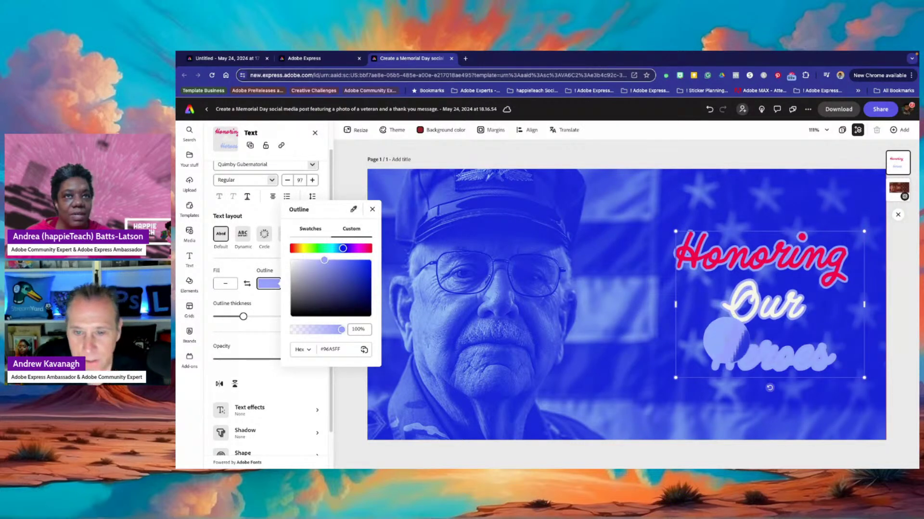
{"action": "left_click", "coordinate": [724, 337]}
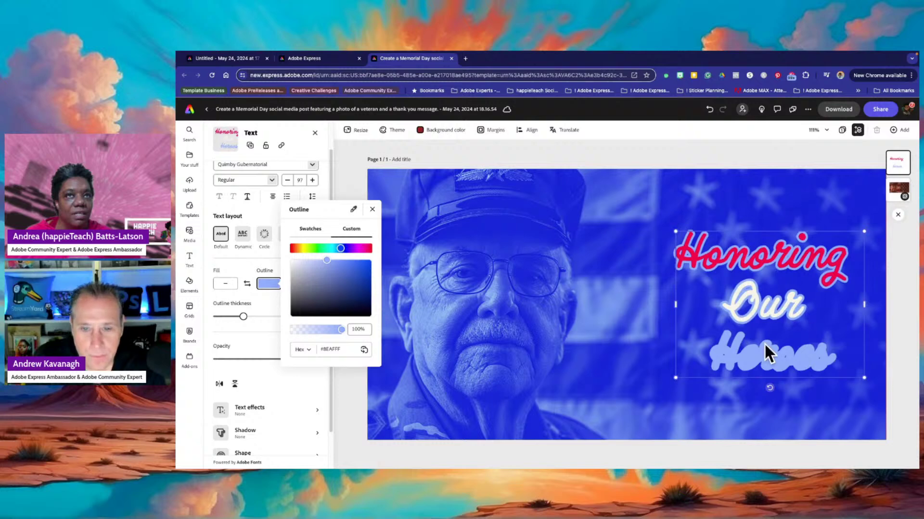
{"action": "left_click", "coordinate": [372, 210]}
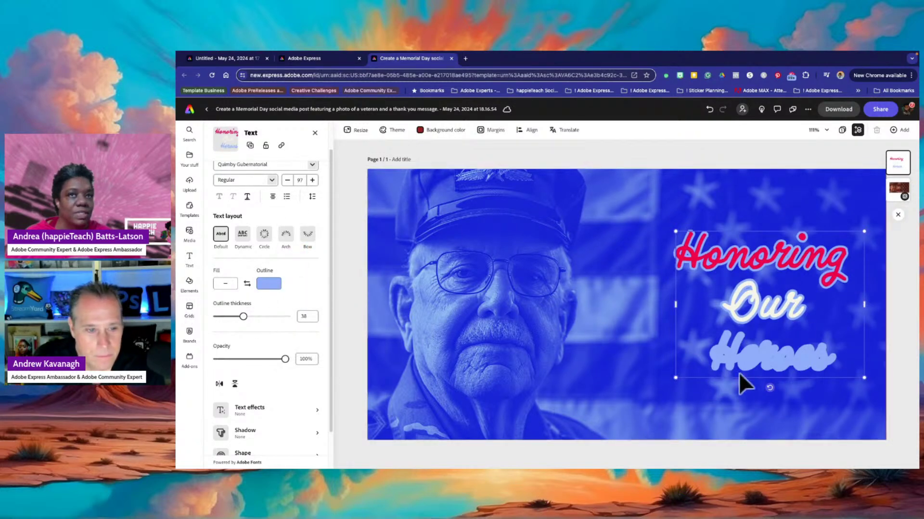
Change the fill of the word "Heroes" to blue #304EE4, sampling the colour from the background photo, and deselect the heading.
{"action": "double_click", "coordinate": [750, 359]}
{"action": "double_click", "coordinate": [750, 358]}
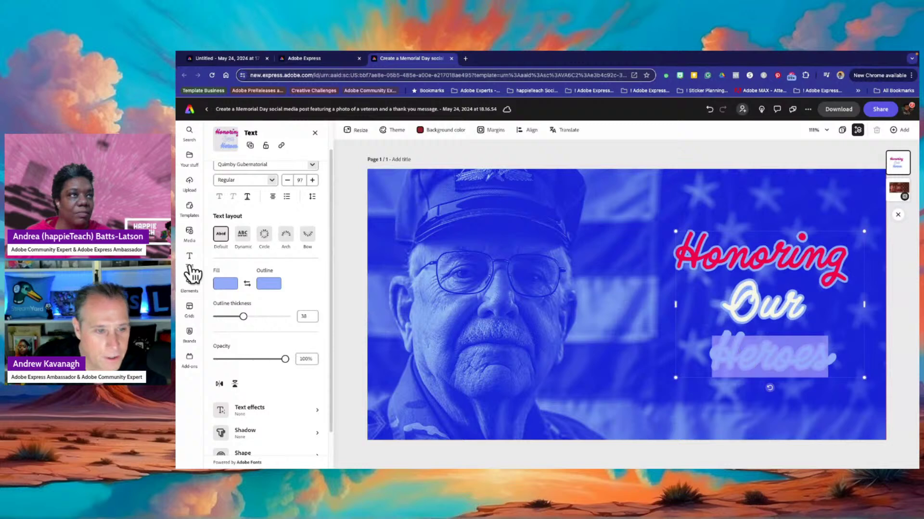
{"action": "left_click", "coordinate": [226, 282]}
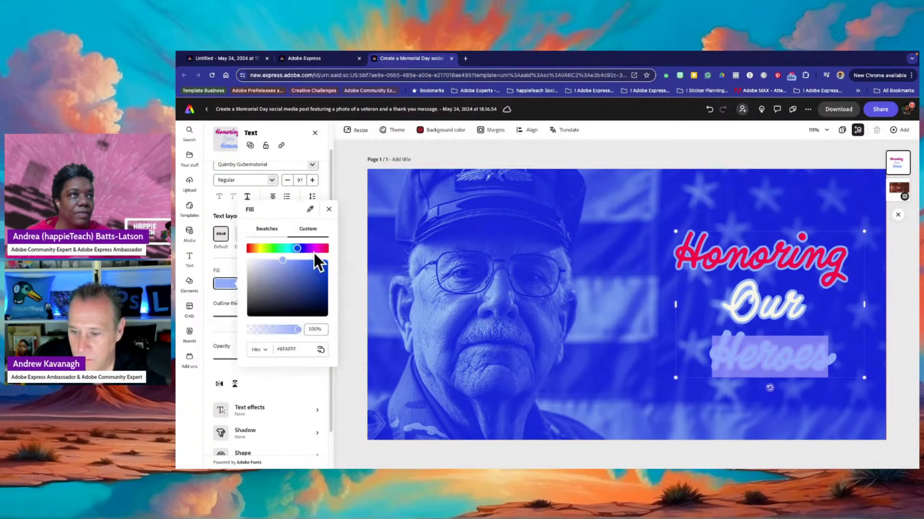
{"action": "left_click", "coordinate": [311, 211]}
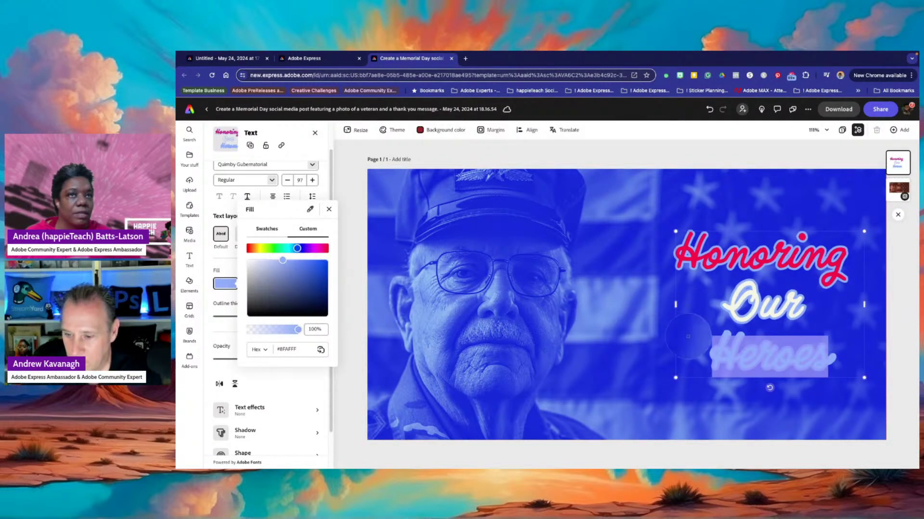
{"action": "left_click", "coordinate": [620, 385]}
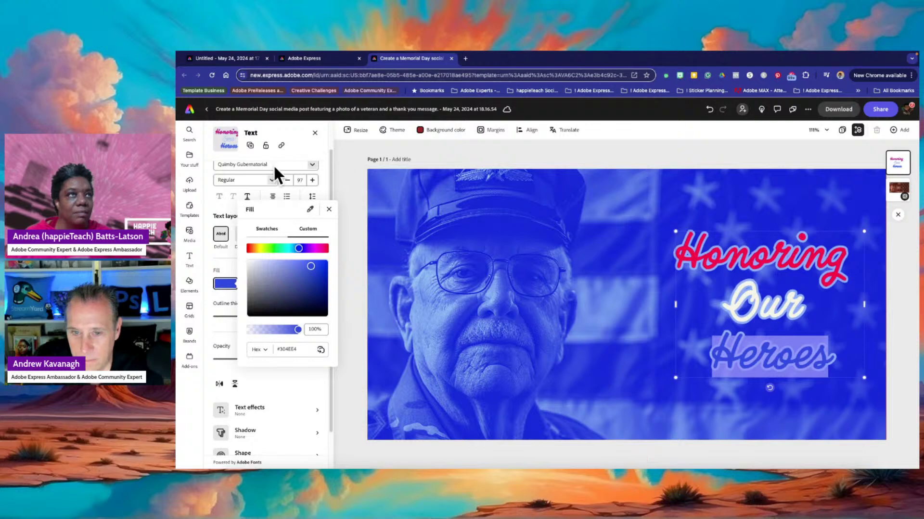
{"action": "left_click", "coordinate": [351, 166]}
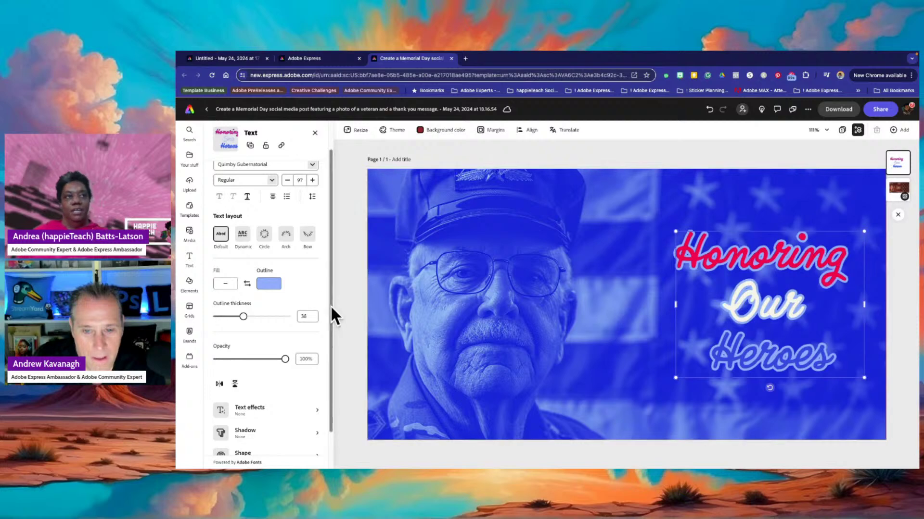
{"action": "left_click", "coordinate": [356, 314]}
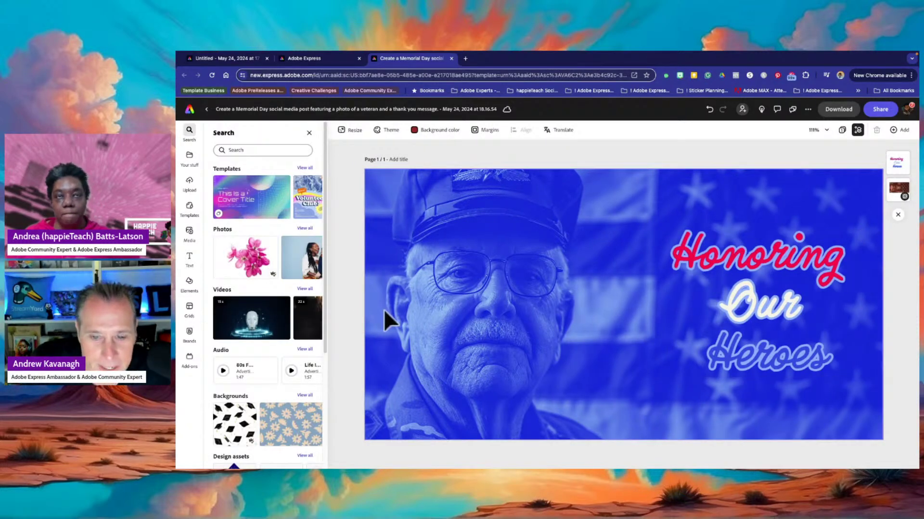
Darken the fill of the word "Heroes" to #263BA6 and deselect the heading.
{"action": "left_click", "coordinate": [778, 362]}
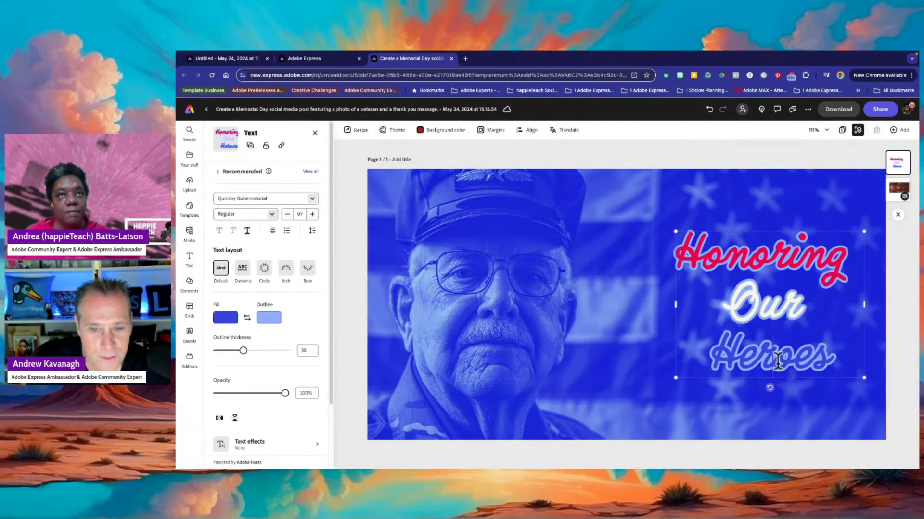
{"action": "double_click", "coordinate": [777, 362]}
{"action": "left_click", "coordinate": [225, 318]}
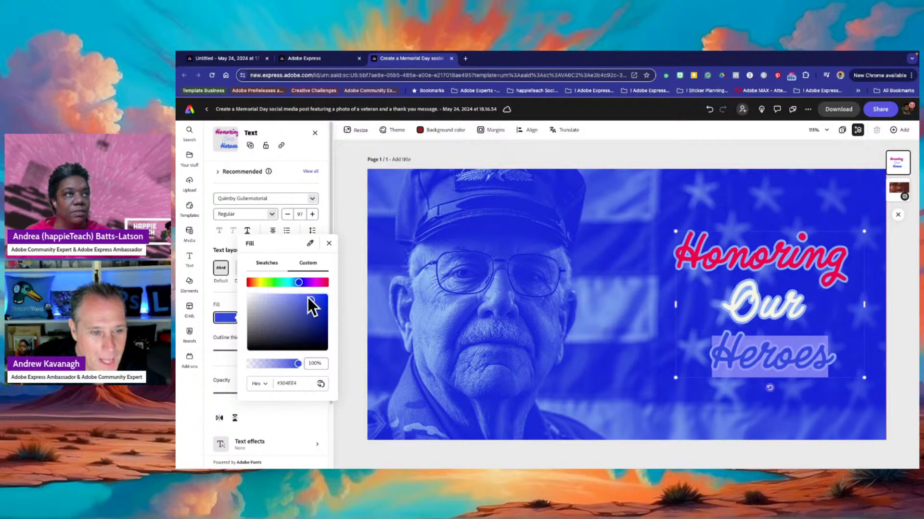
{"action": "left_click_drag", "start_coordinate": [310, 301], "coordinate": [310, 313]}
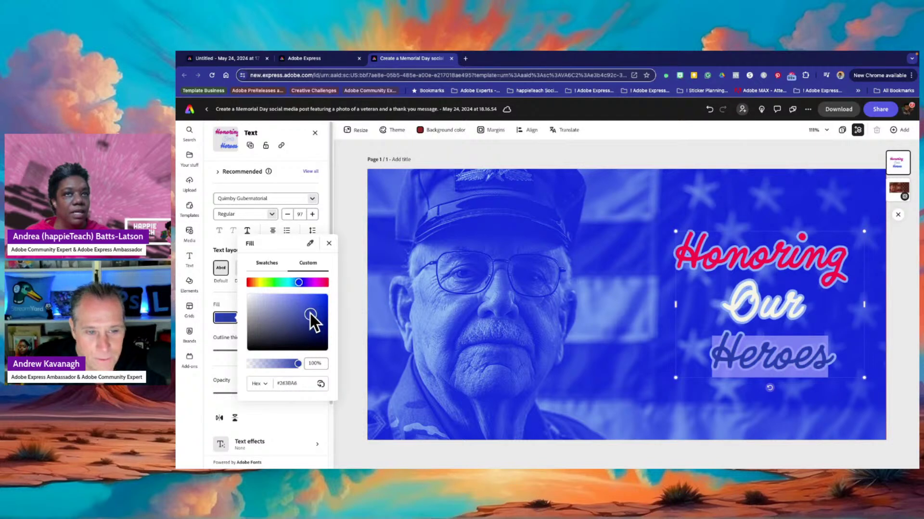
{"action": "left_click", "coordinate": [423, 160]}
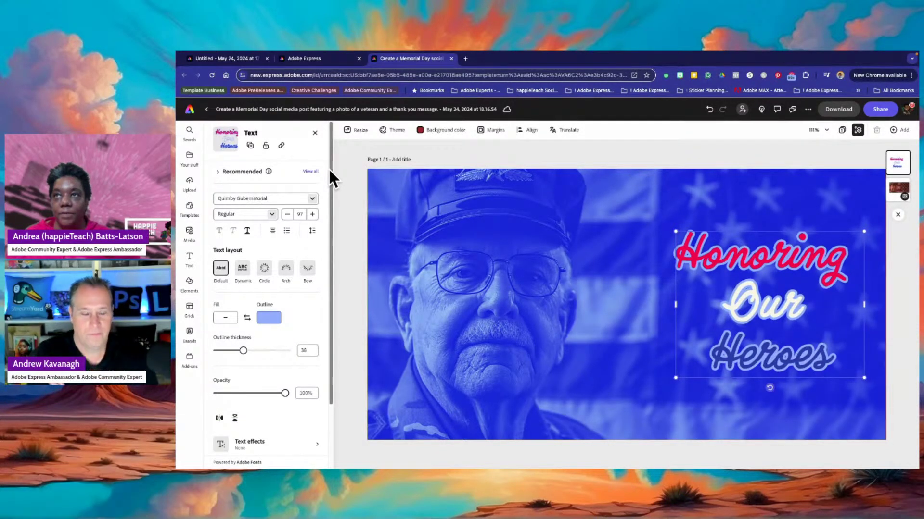
{"action": "left_click", "coordinate": [528, 163]}
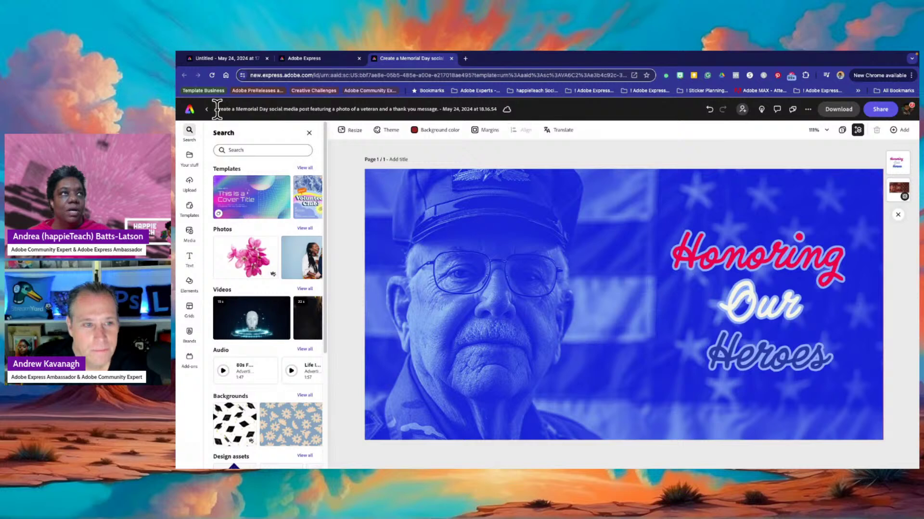
Leave the Memorial Day post and return to the home page.
{"action": "left_click", "coordinate": [191, 115]}
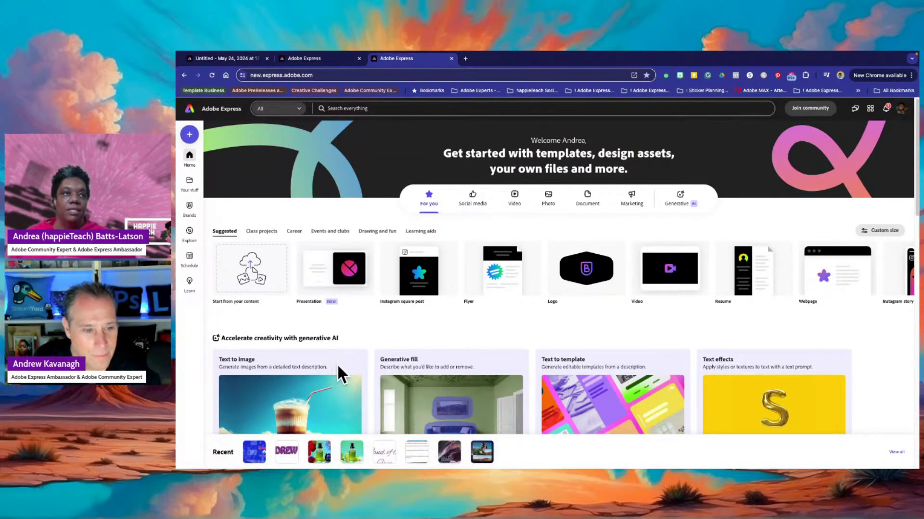
{"action": "left_click", "coordinate": [288, 451]}
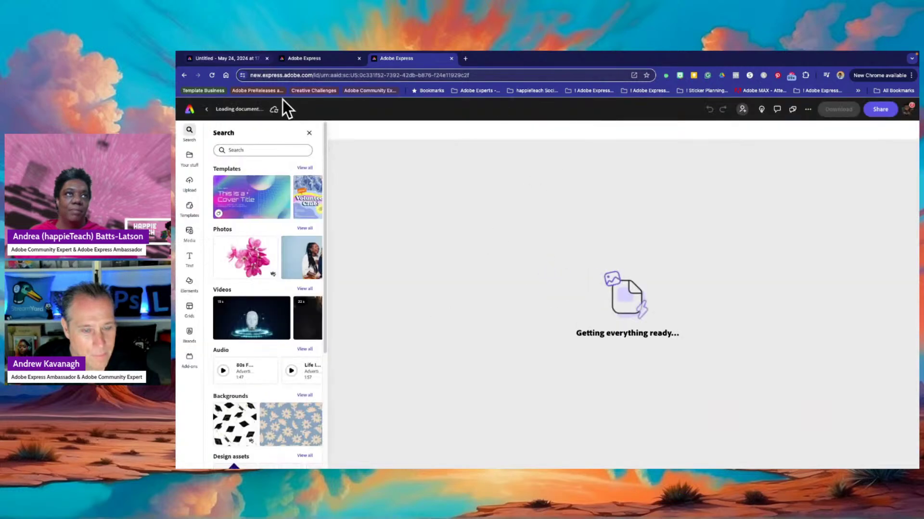
{"action": "left_click", "coordinate": [183, 76]}
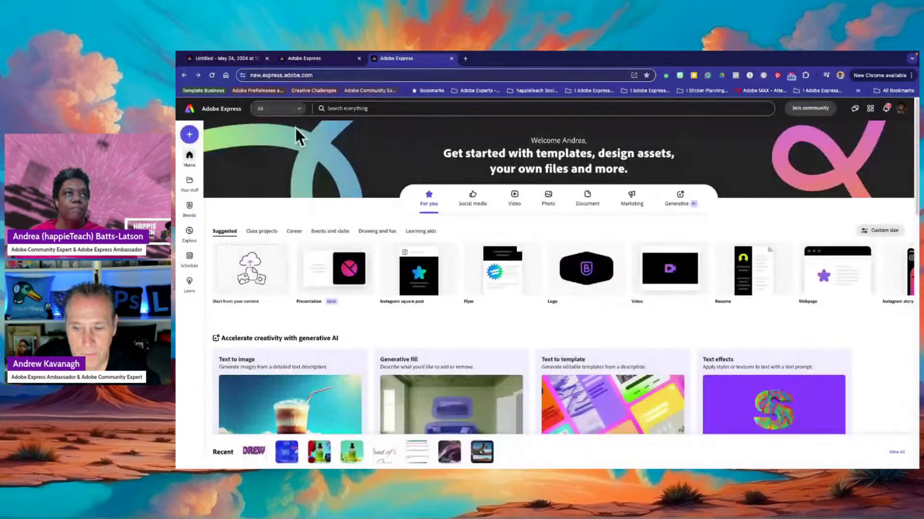
{"action": "scroll", "coordinate": [439, 287], "scroll_direction": "down", "scroll_amount": 3}
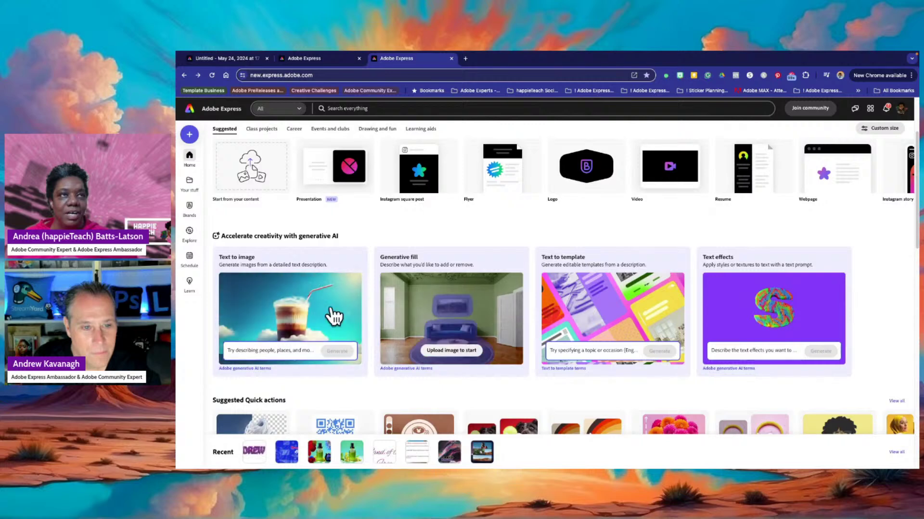
{"action": "left_click", "coordinate": [417, 297]}
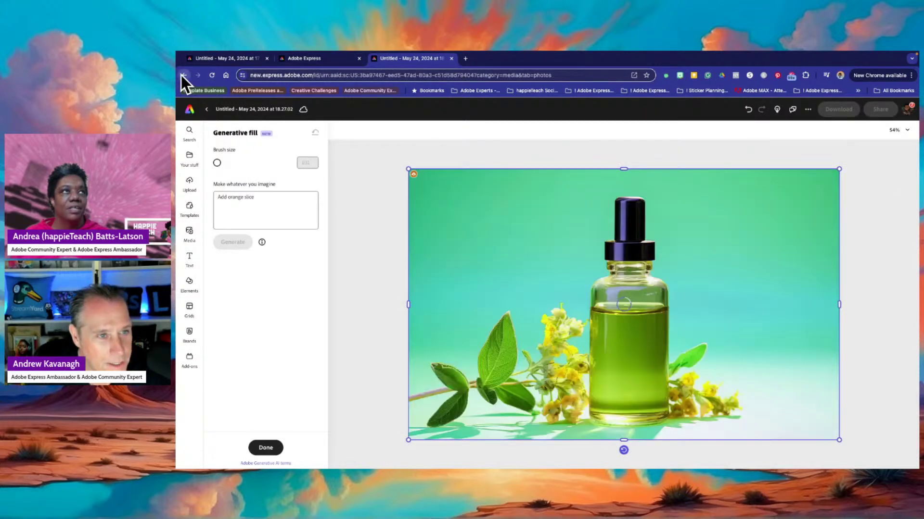
{"action": "left_click", "coordinate": [184, 75]}
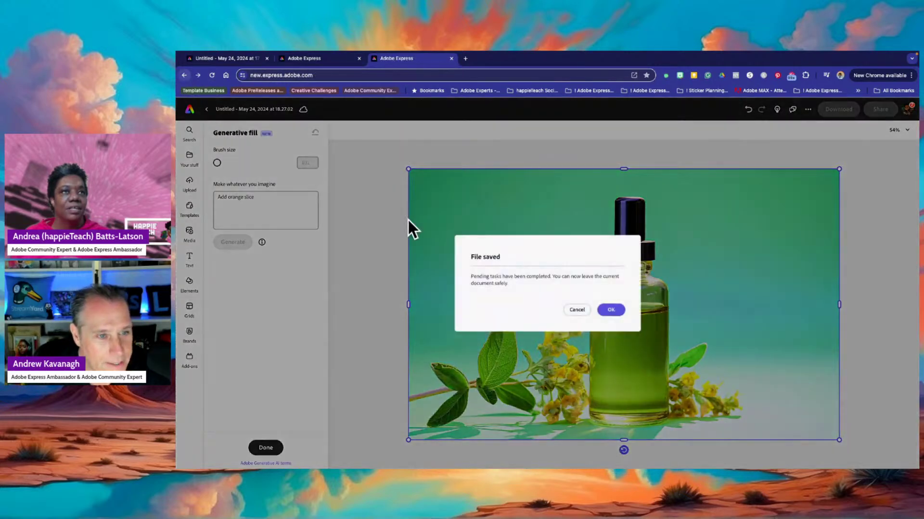
{"action": "left_click", "coordinate": [575, 310]}
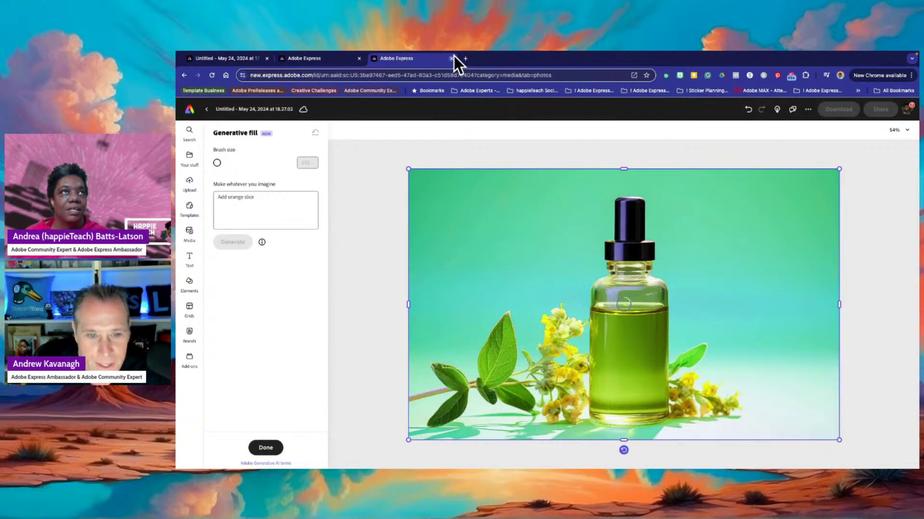
{"action": "left_click", "coordinate": [311, 59]}
{"action": "left_click", "coordinate": [418, 59]}
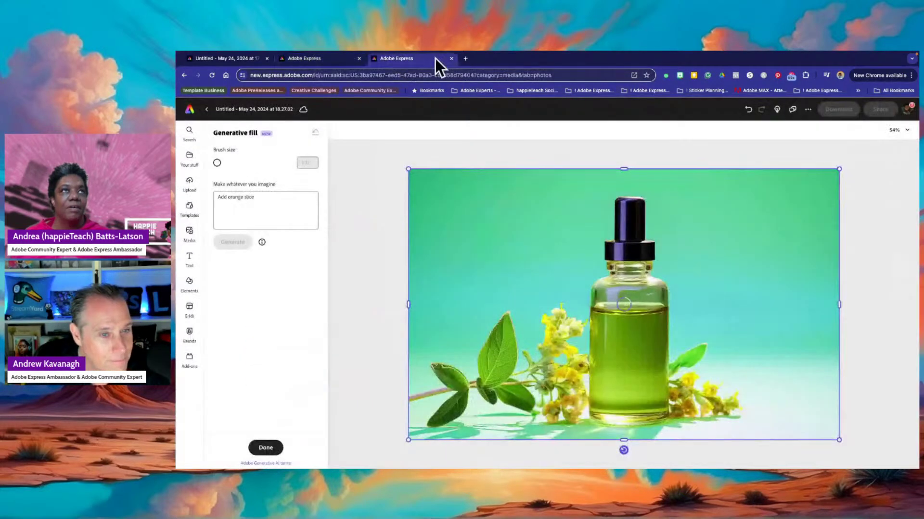
{"action": "left_click", "coordinate": [189, 112]}
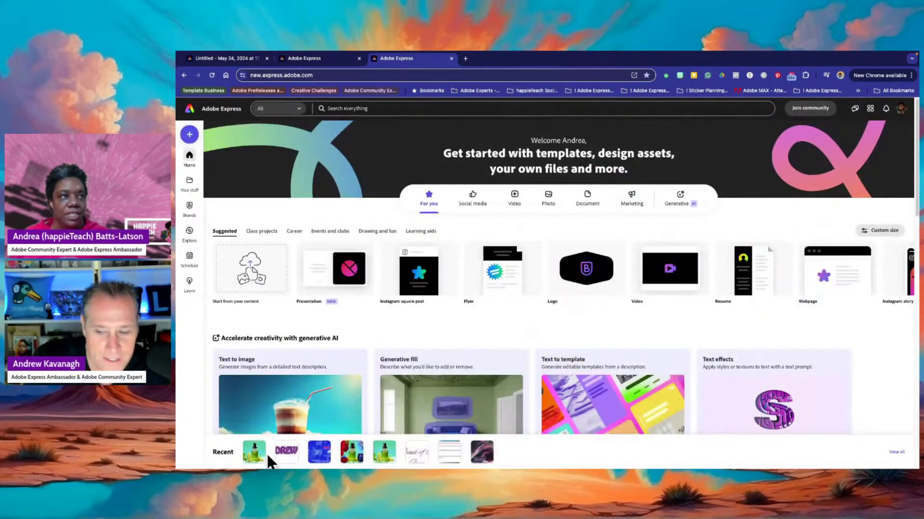
Generate an image with Text to image from the prompt "A watercolor painting of a poppy field swaying in the wind, symbolizing remembrance.".
{"action": "scroll", "coordinate": [351, 284], "scroll_direction": "down", "scroll_amount": 1}
{"action": "scroll", "coordinate": [452, 351], "scroll_direction": "down", "scroll_amount": 1}
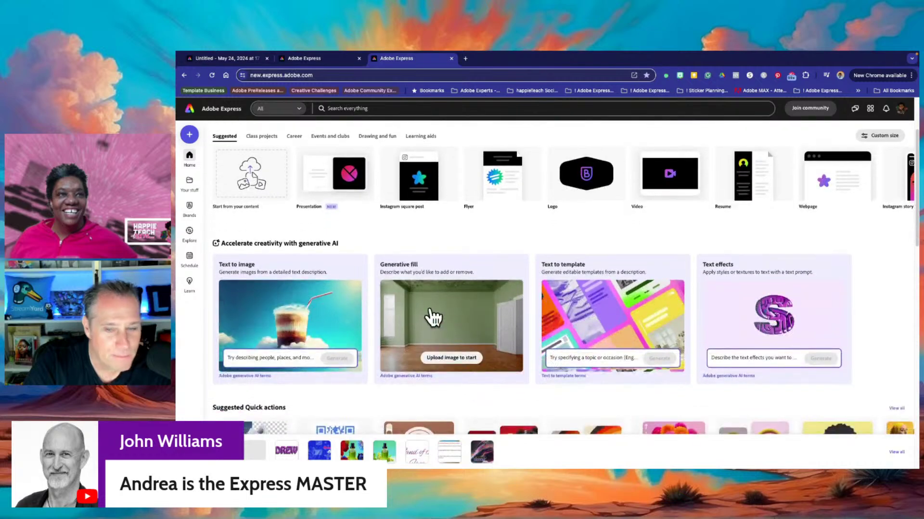
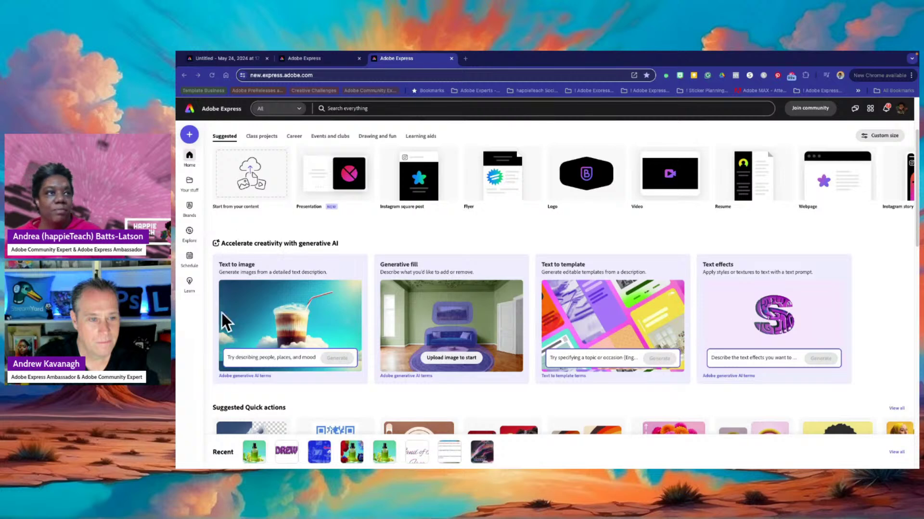
{"action": "left_click", "coordinate": [244, 359]}
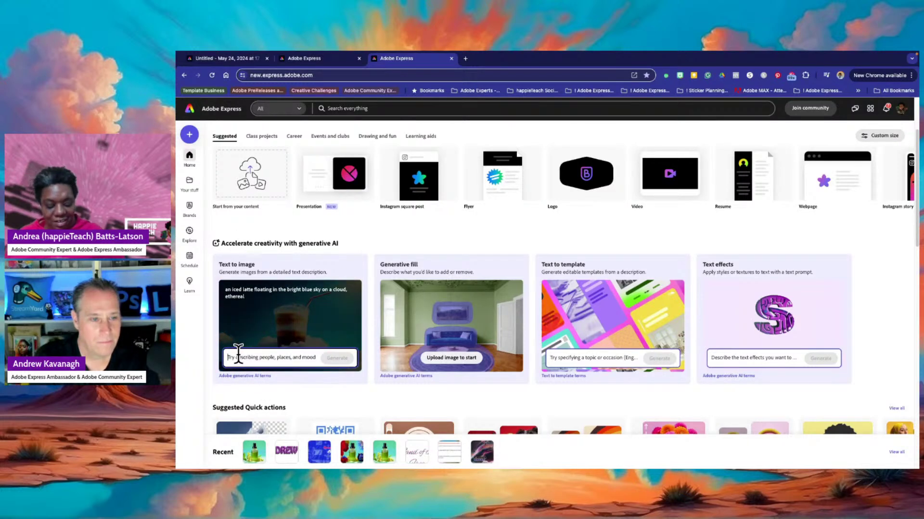
{"action": "key", "text": "ctrl+v"}
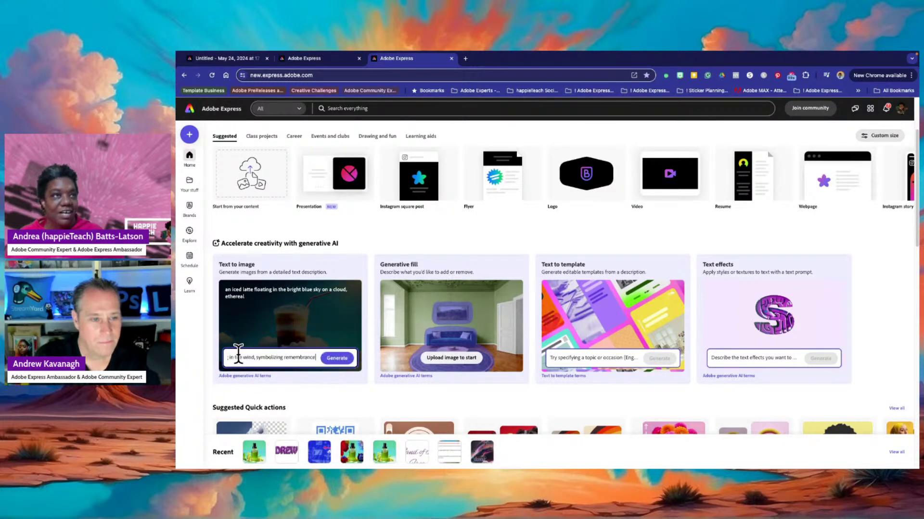
{"action": "left_click", "coordinate": [338, 360]}
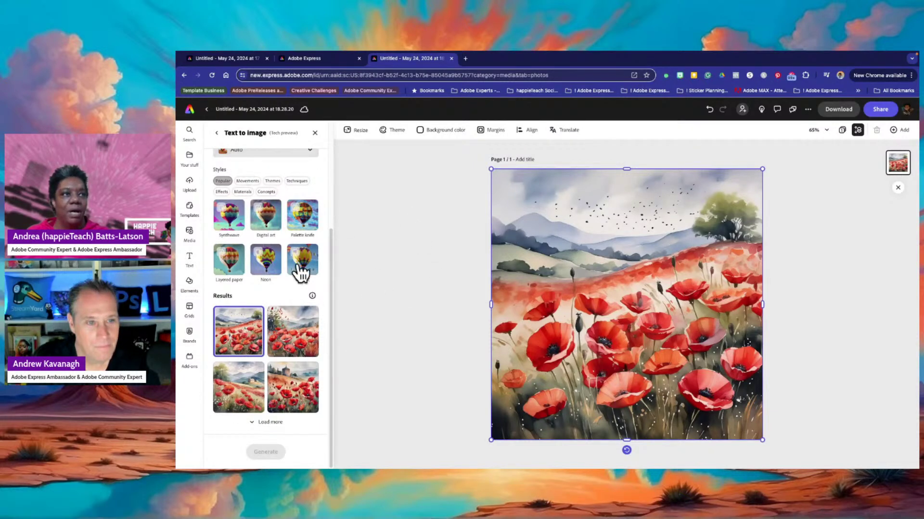
Review the Text to image prompt, reference image options, content types and styles for the poppy field.
{"action": "scroll", "coordinate": [263, 178], "scroll_direction": "up", "scroll_amount": 3}
{"action": "scroll", "coordinate": [263, 178], "scroll_direction": "up", "scroll_amount": 1}
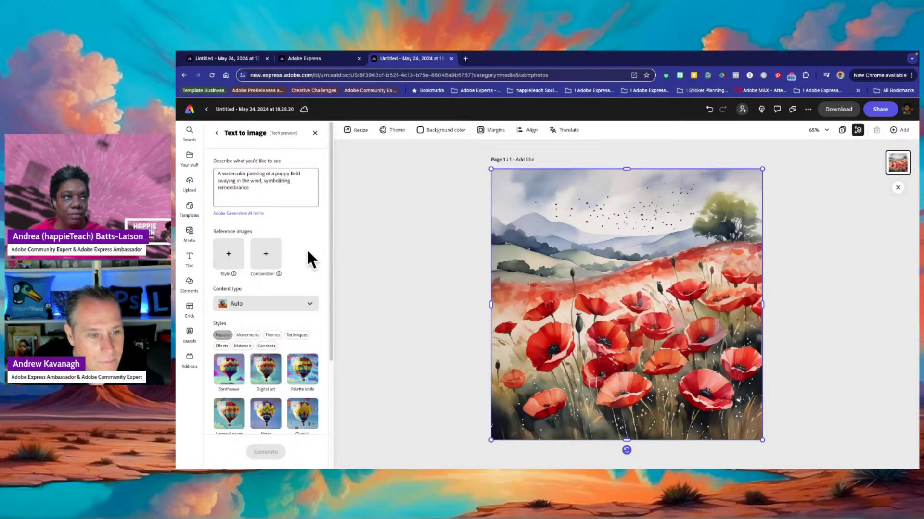
{"action": "scroll", "coordinate": [317, 227], "scroll_direction": "down", "scroll_amount": 2}
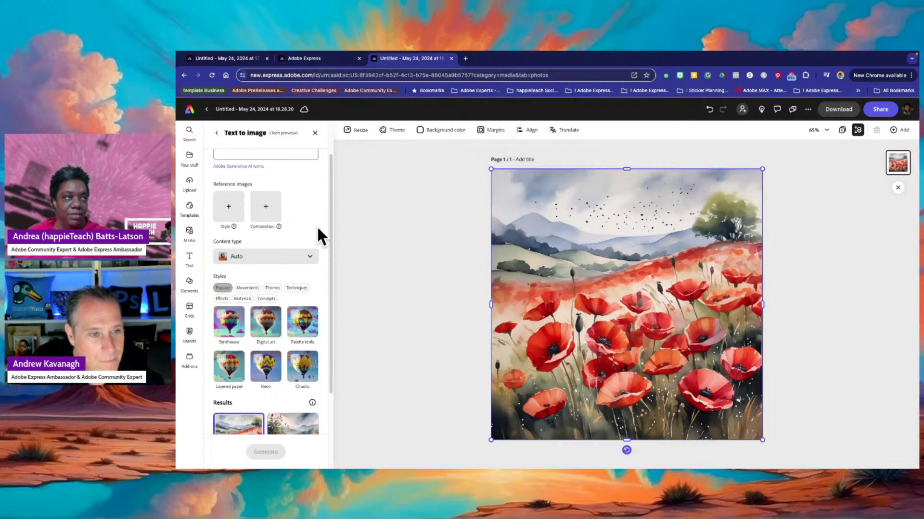
{"action": "left_click", "coordinate": [239, 255]}
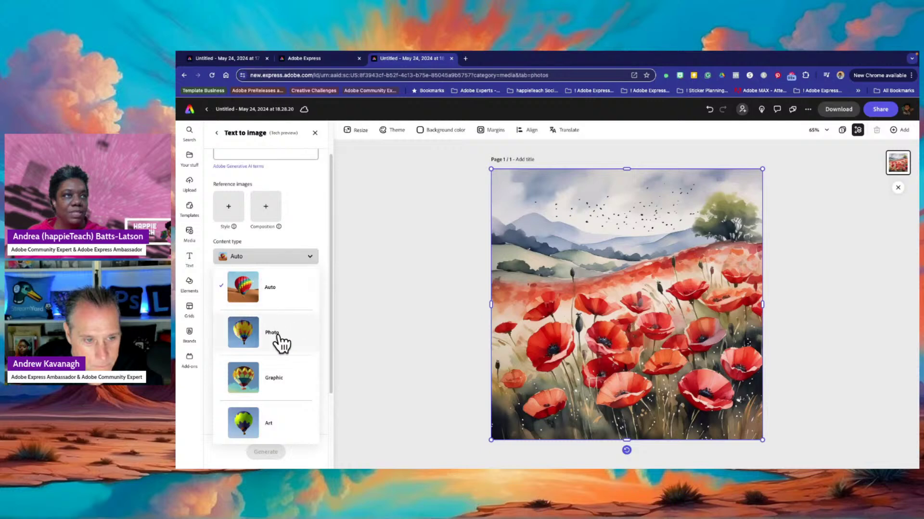
{"action": "left_click", "coordinate": [398, 245]}
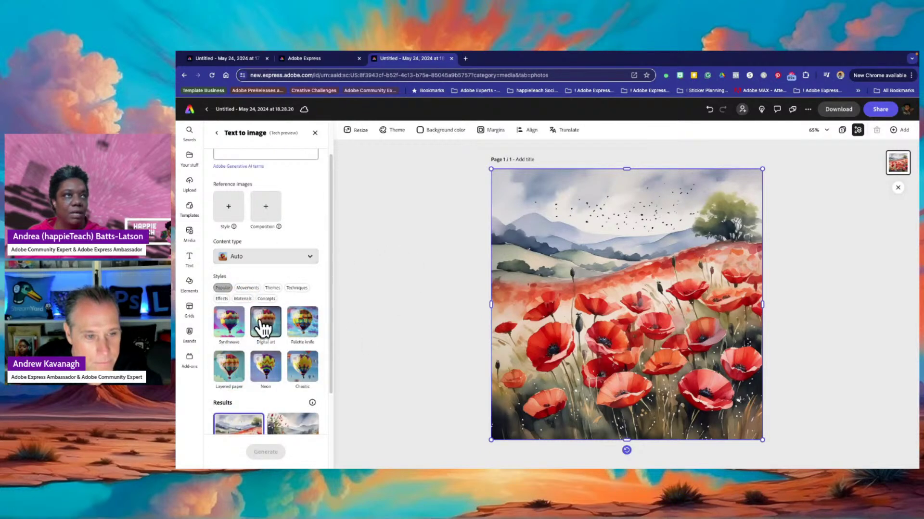
{"action": "scroll", "coordinate": [262, 323], "scroll_direction": "down", "scroll_amount": 1}
{"action": "scroll", "coordinate": [239, 263], "scroll_direction": "down", "scroll_amount": 1}
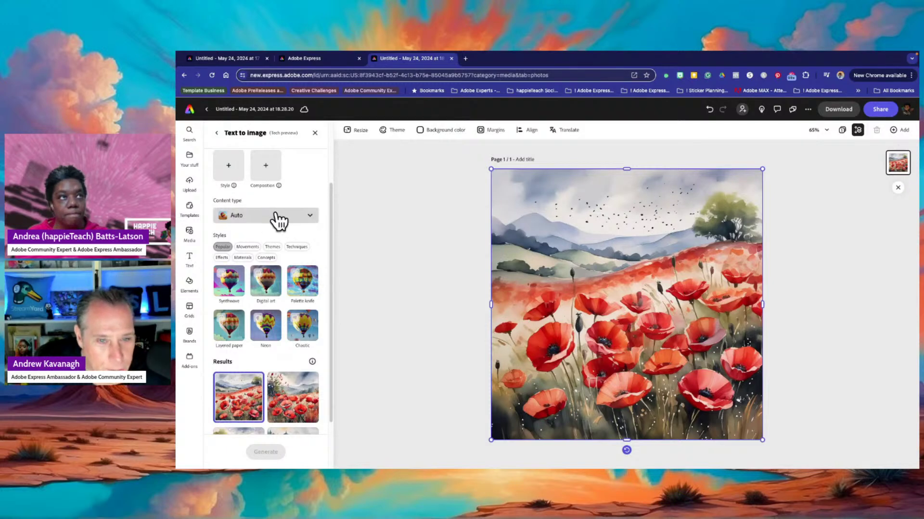
{"action": "left_click", "coordinate": [306, 215]}
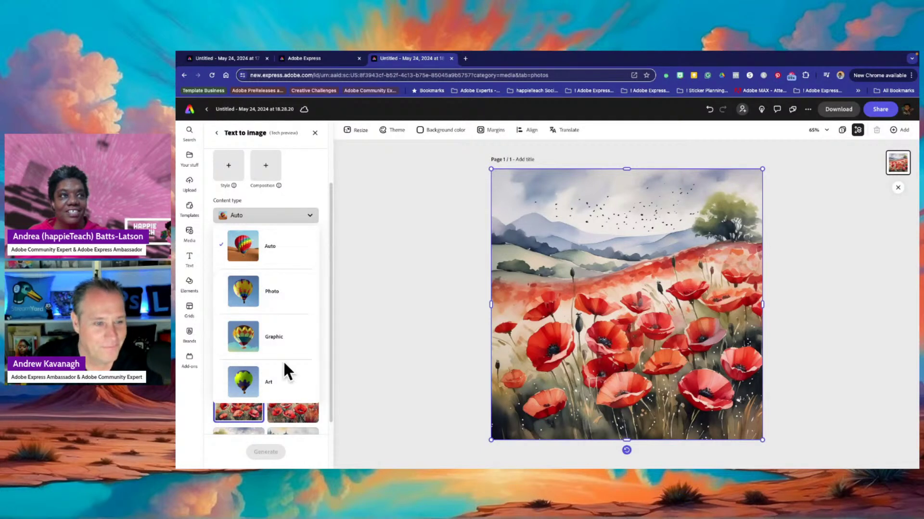
{"action": "left_click", "coordinate": [304, 194]}
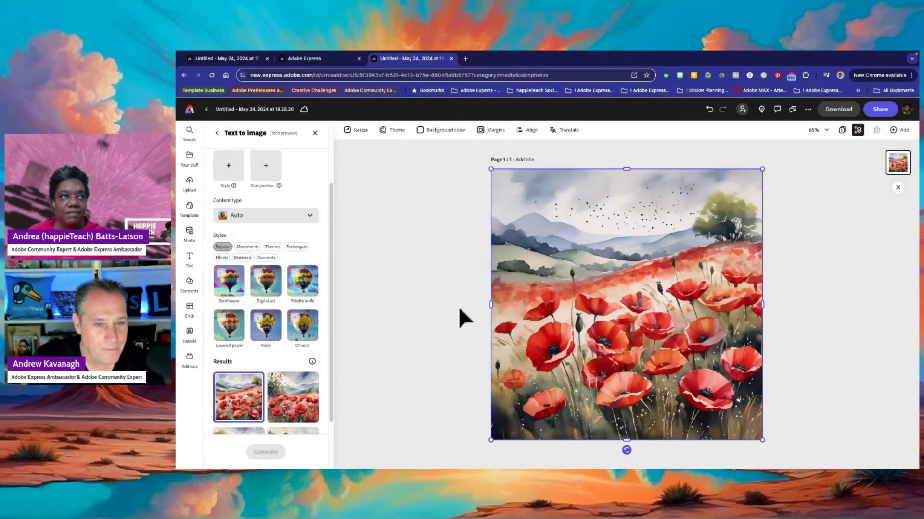
Try the other generated poppy field variations on the page, finishing with the fourth one showing a stone tower.
{"action": "scroll", "coordinate": [257, 336], "scroll_direction": "down", "scroll_amount": 2}
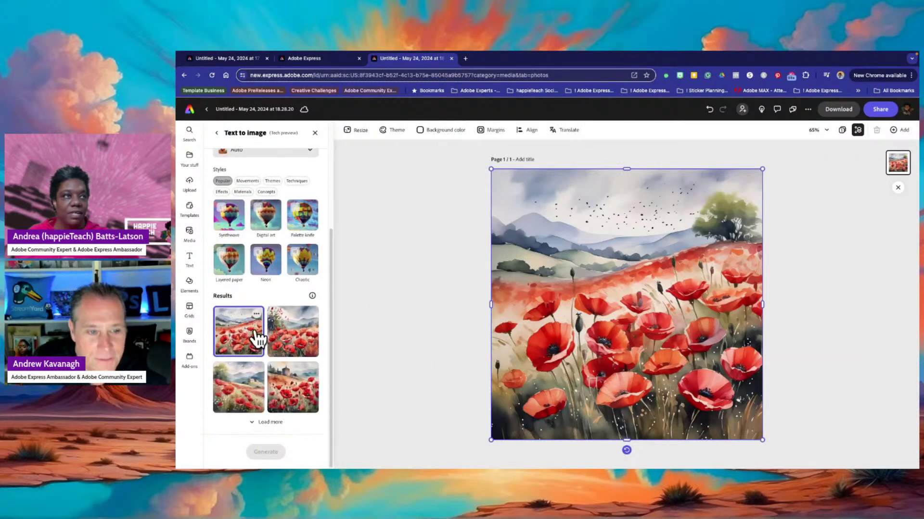
{"action": "left_click", "coordinate": [303, 342]}
{"action": "left_click", "coordinate": [233, 395]}
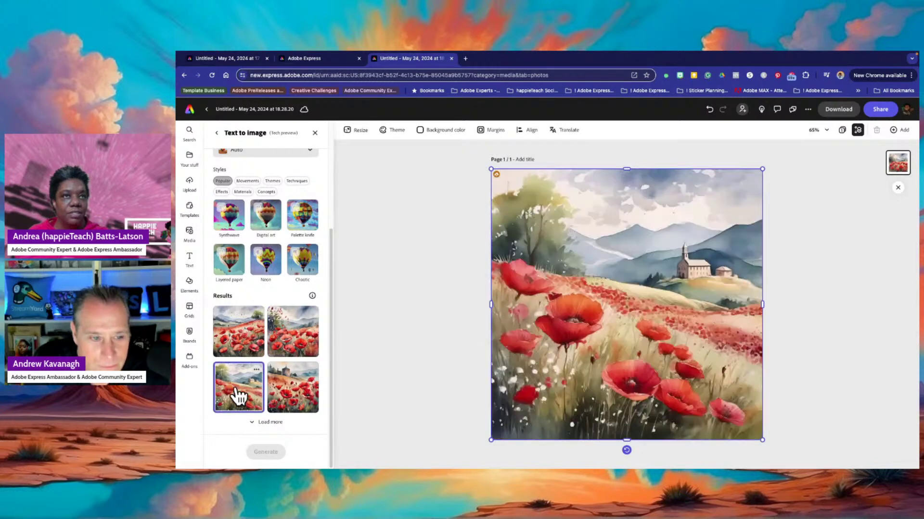
{"action": "left_click", "coordinate": [302, 400]}
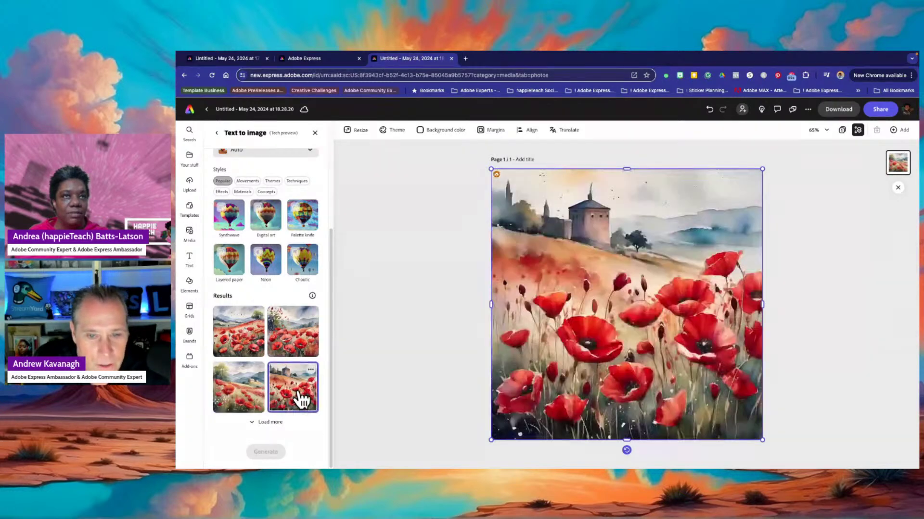
Switch the page back to the first poppy field variation and load more generated results.
{"action": "left_click", "coordinate": [298, 342]}
{"action": "left_click", "coordinate": [236, 331]}
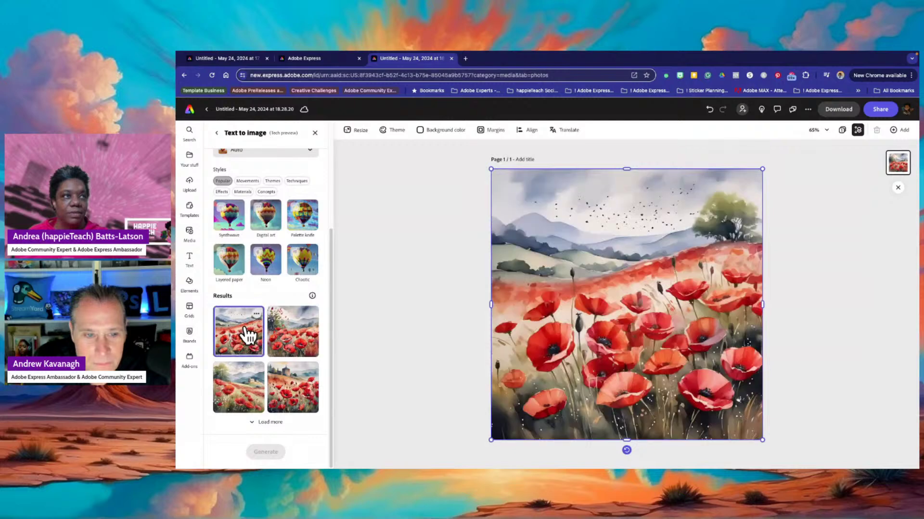
{"action": "left_click", "coordinate": [267, 422]}
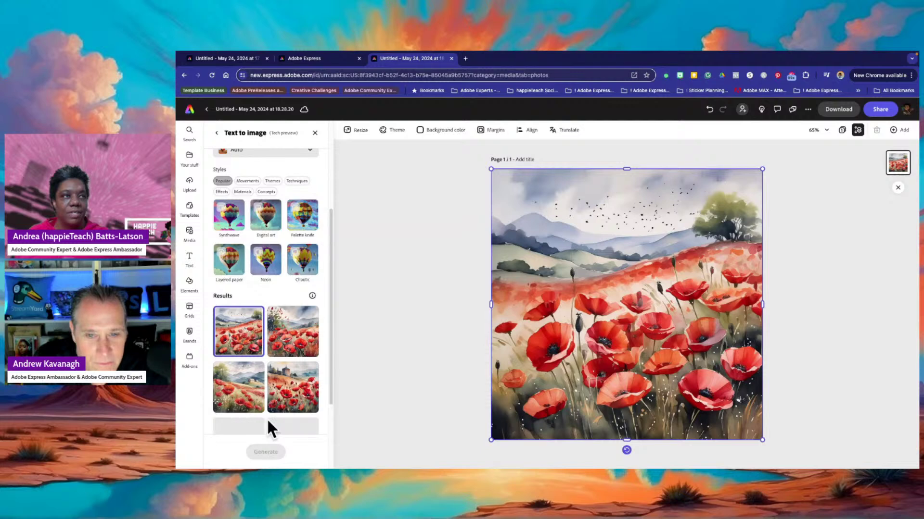
{"action": "scroll", "coordinate": [270, 301], "scroll_direction": "down", "scroll_amount": 3}
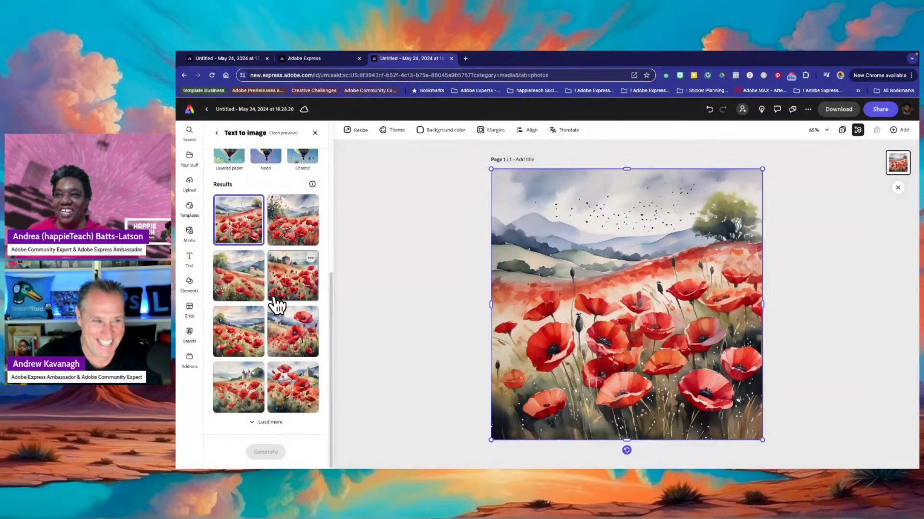
Try each newly loaded poppy field variation, finishing with the one showing two large poppies before blue hills and small white houses.
{"action": "left_click", "coordinate": [234, 344]}
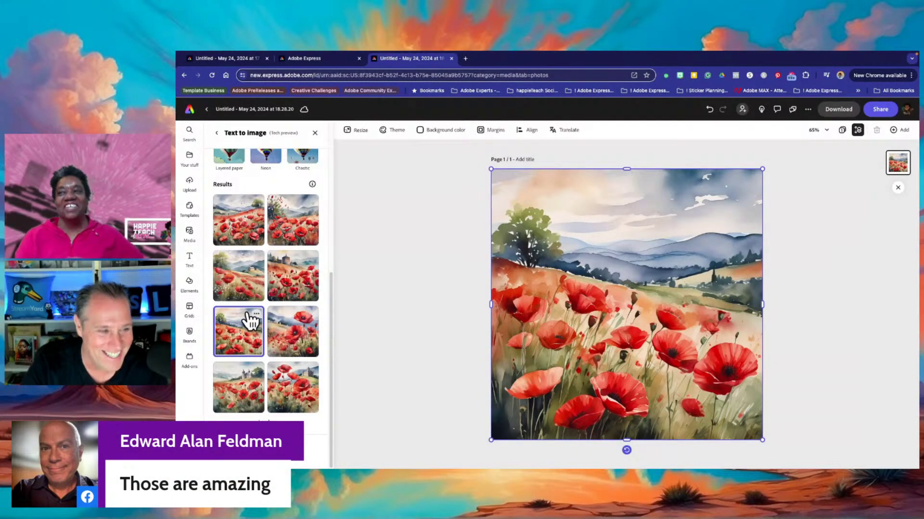
{"action": "left_click", "coordinate": [302, 345]}
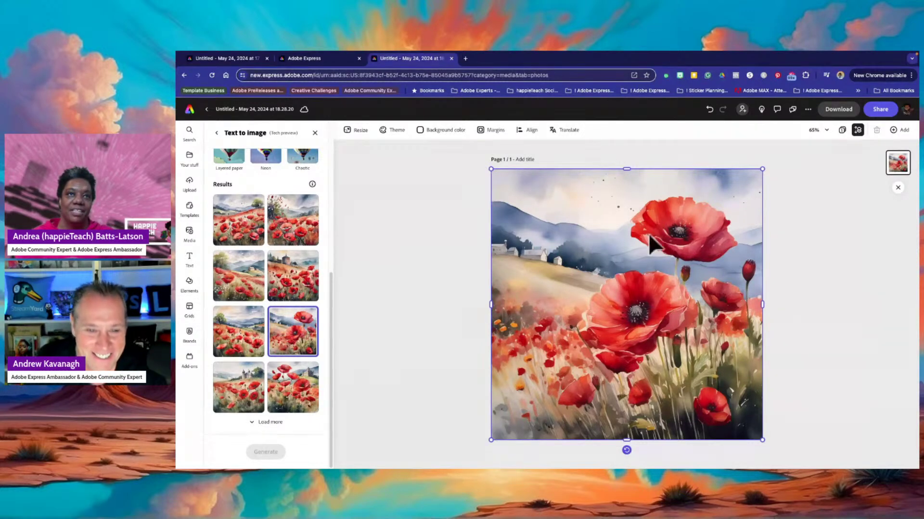
{"action": "left_click", "coordinate": [235, 397]}
{"action": "left_click", "coordinate": [310, 398]}
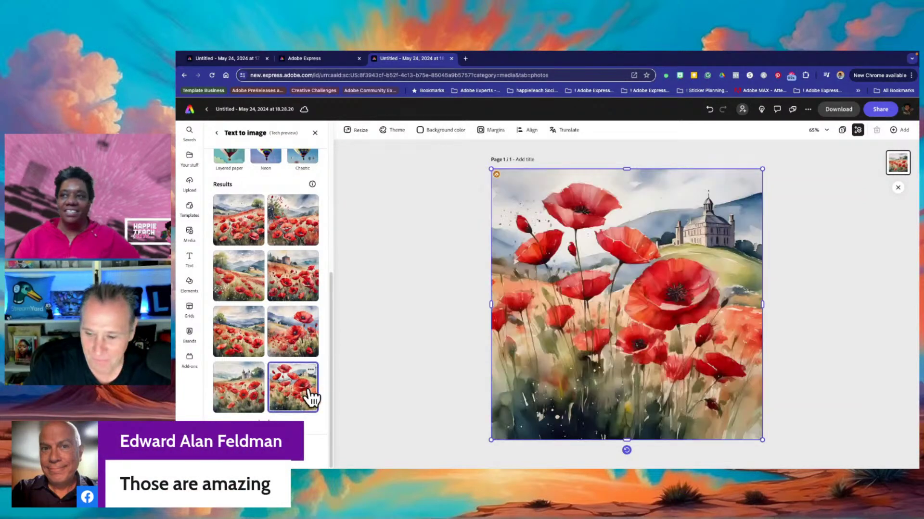
{"action": "left_click", "coordinate": [297, 321]}
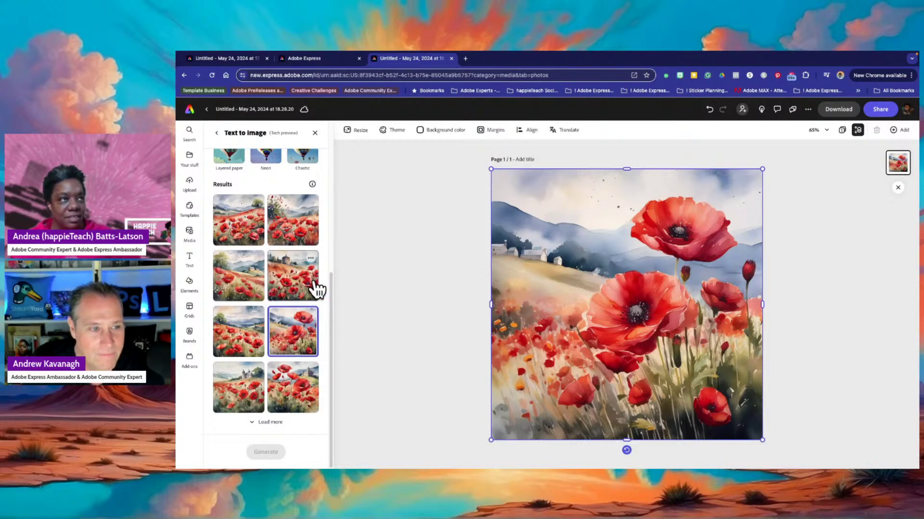
Review the Text to image prompt, reference image options, content type, styles and results again.
{"action": "scroll", "coordinate": [276, 254], "scroll_direction": "up", "scroll_amount": 2}
{"action": "scroll", "coordinate": [277, 252], "scroll_direction": "up", "scroll_amount": 2}
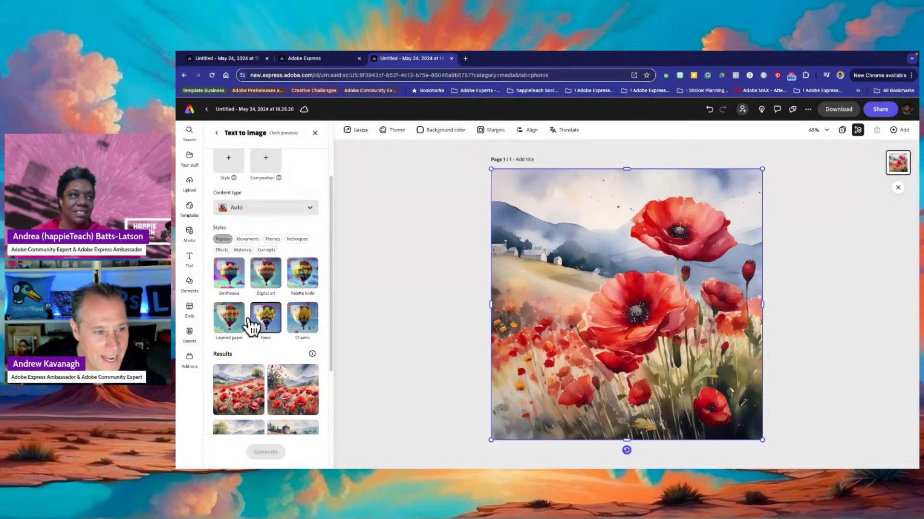
{"action": "left_click", "coordinate": [252, 334]}
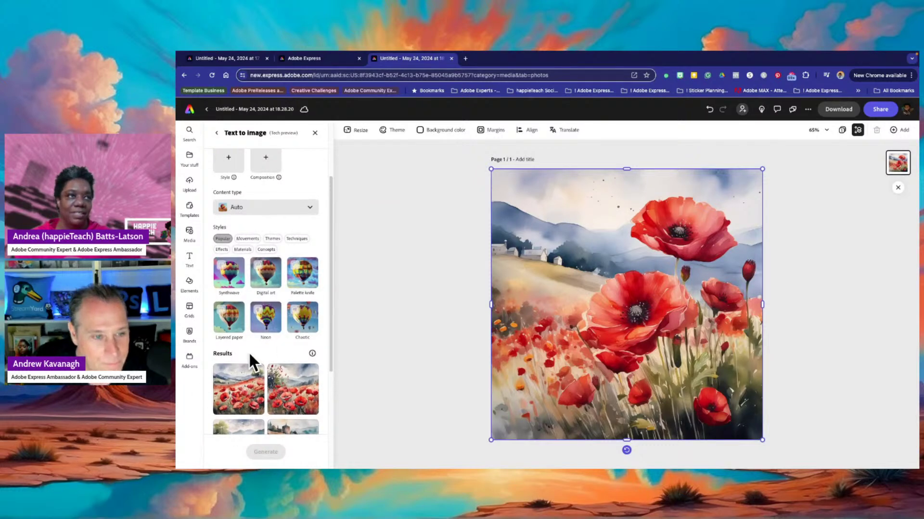
{"action": "scroll", "coordinate": [249, 353], "scroll_direction": "down", "scroll_amount": 3}
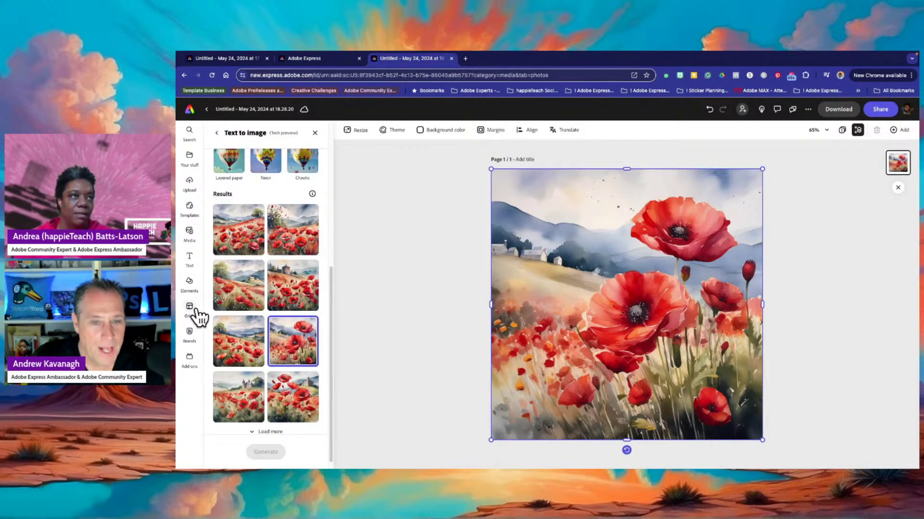
{"action": "scroll", "coordinate": [277, 317], "scroll_direction": "down", "scroll_amount": 1}
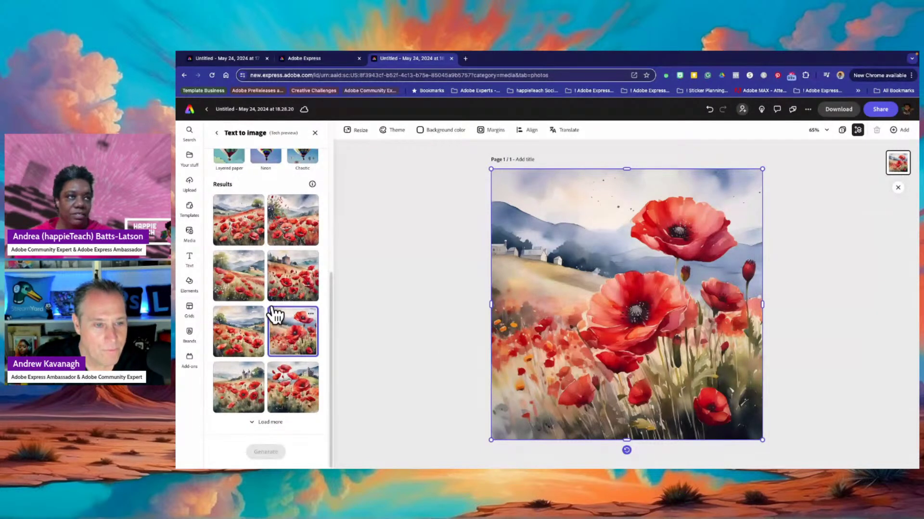
{"action": "scroll", "coordinate": [271, 307], "scroll_direction": "up", "scroll_amount": 4}
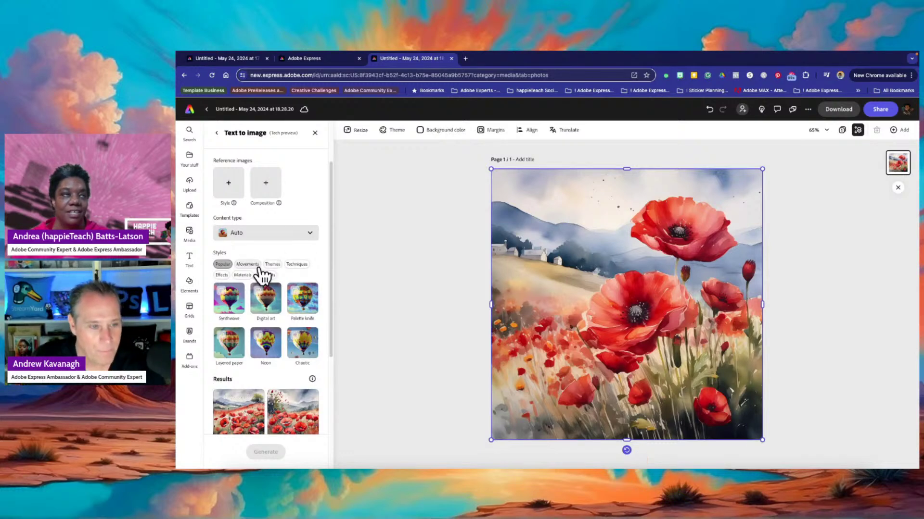
{"action": "scroll", "coordinate": [272, 279], "scroll_direction": "up", "scroll_amount": 1}
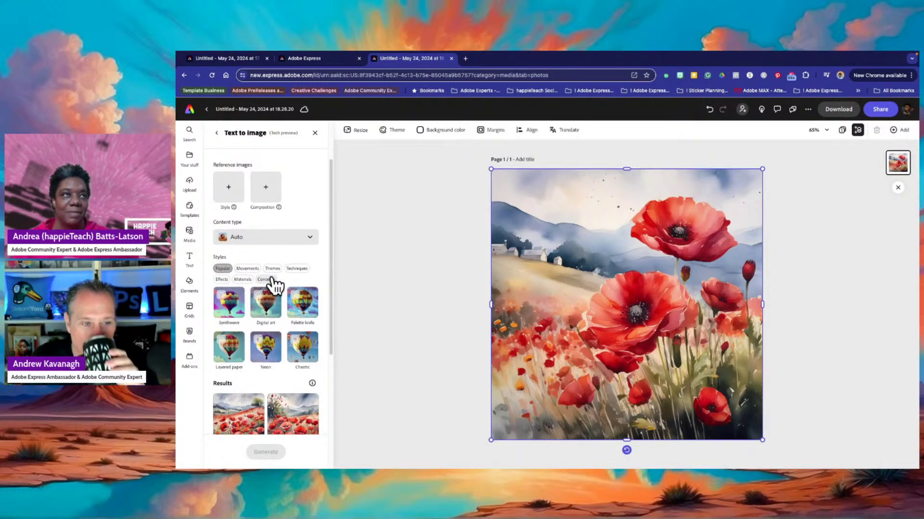
{"action": "scroll", "coordinate": [272, 285], "scroll_direction": "up", "scroll_amount": 2}
{"action": "scroll", "coordinate": [273, 285], "scroll_direction": "down", "scroll_amount": 3}
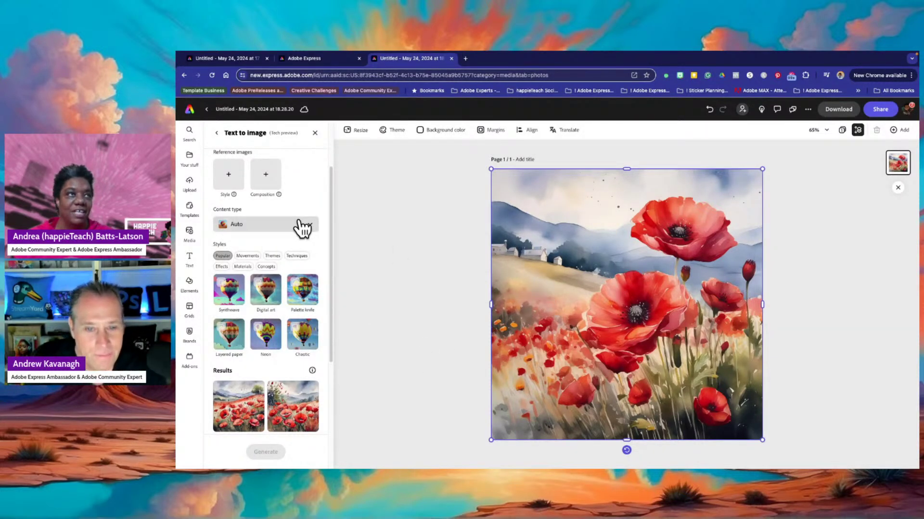
{"action": "scroll", "coordinate": [239, 236], "scroll_direction": "up", "scroll_amount": 1}
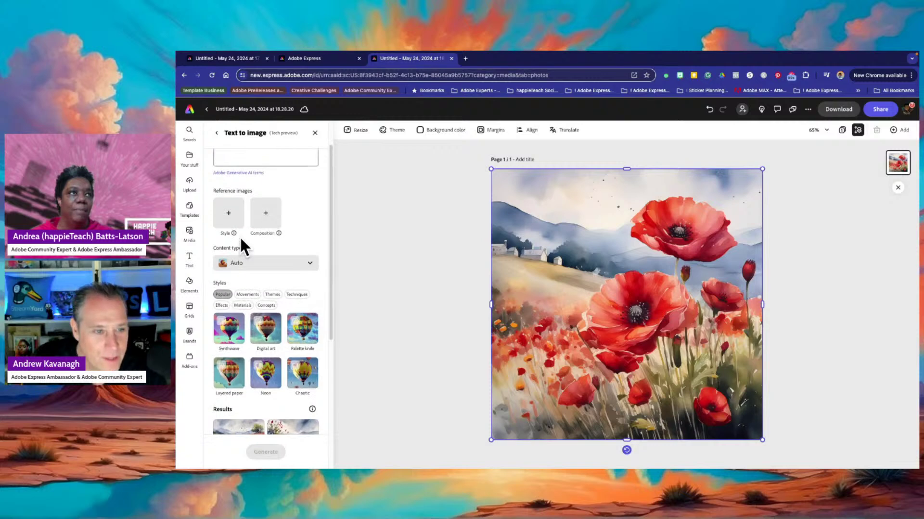
{"action": "scroll", "coordinate": [244, 248], "scroll_direction": "down", "scroll_amount": 5}
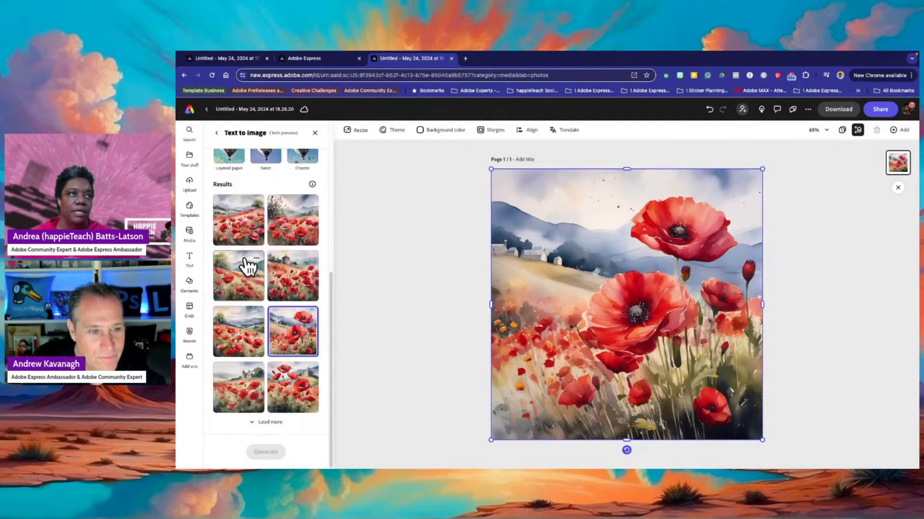
{"action": "scroll", "coordinate": [248, 265], "scroll_direction": "up", "scroll_amount": 5}
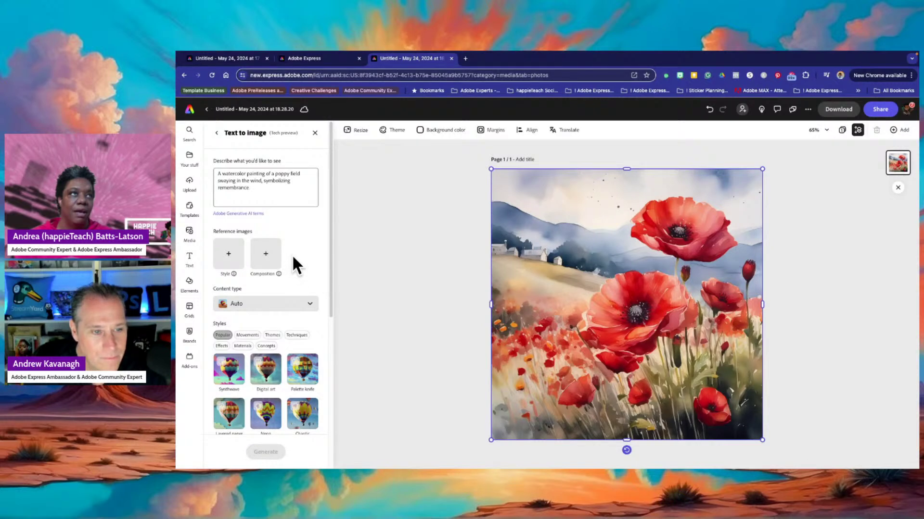
{"action": "scroll", "coordinate": [294, 258], "scroll_direction": "down", "scroll_amount": 2}
{"action": "scroll", "coordinate": [294, 259], "scroll_direction": "up", "scroll_amount": 2}
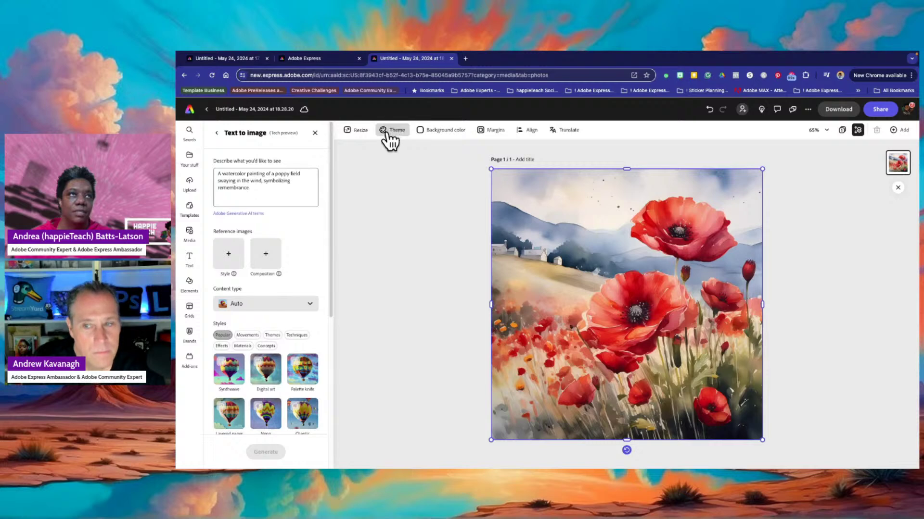
Create a duplicate of the poppy page at Instagram story size and reopen the original square page.
{"action": "left_click", "coordinate": [359, 132]}
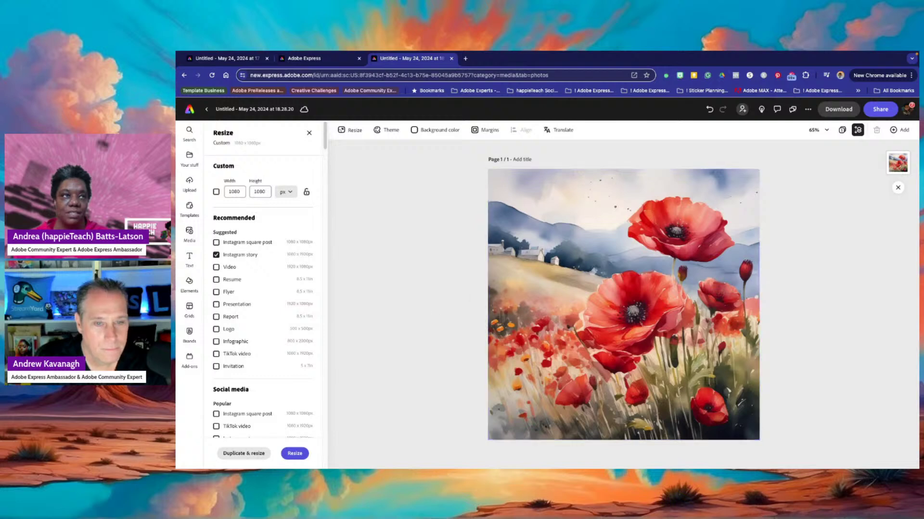
{"action": "left_click", "coordinate": [226, 455]}
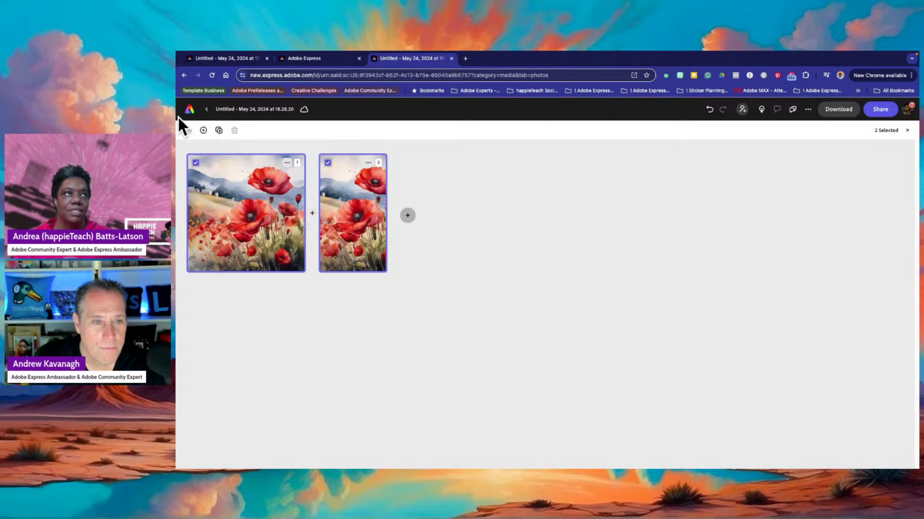
{"action": "left_click", "coordinate": [220, 183]}
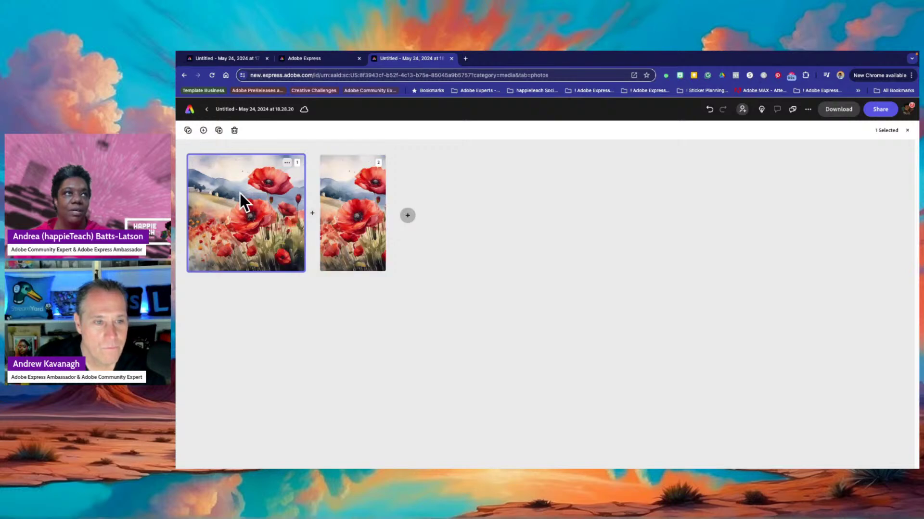
{"action": "double_click", "coordinate": [241, 193]}
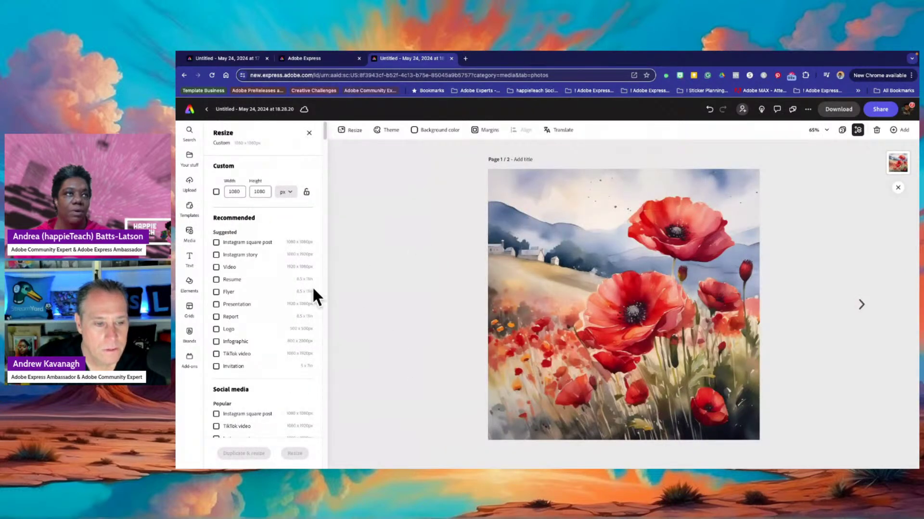
Select the Facebook post, Instagram reel, YouTube thumbnail and Pinterest idea pin social media sizes for resizing the poppy page.
{"action": "scroll", "coordinate": [237, 337], "scroll_direction": "down", "scroll_amount": 2}
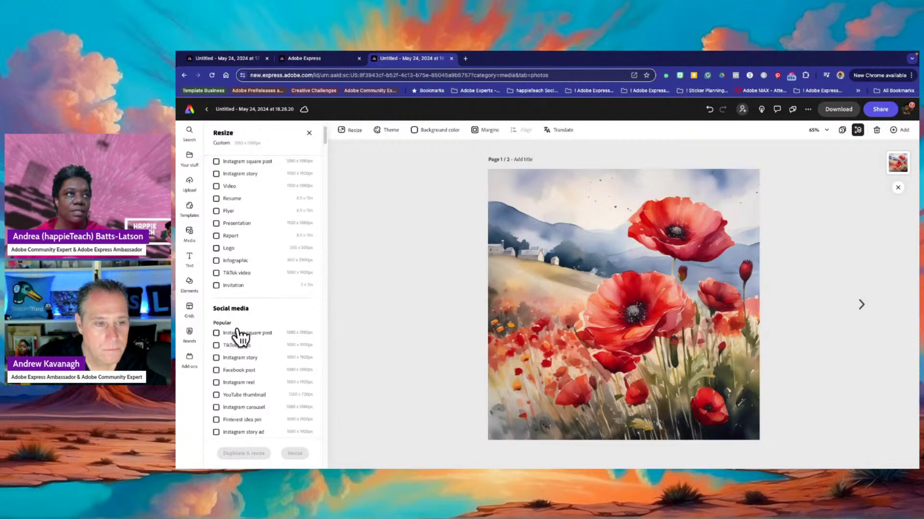
{"action": "scroll", "coordinate": [237, 342], "scroll_direction": "down", "scroll_amount": 1}
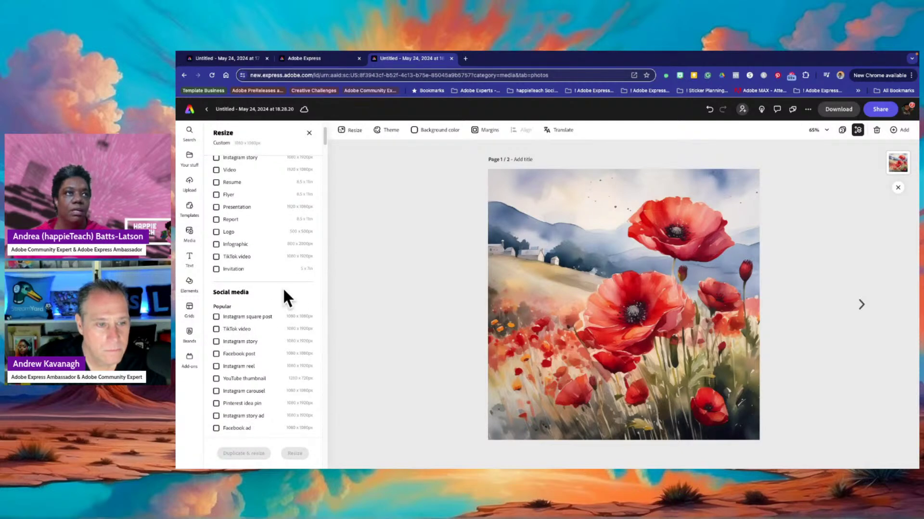
{"action": "scroll", "coordinate": [286, 290], "scroll_direction": "down", "scroll_amount": 1}
{"action": "scroll", "coordinate": [286, 291], "scroll_direction": "down", "scroll_amount": 1}
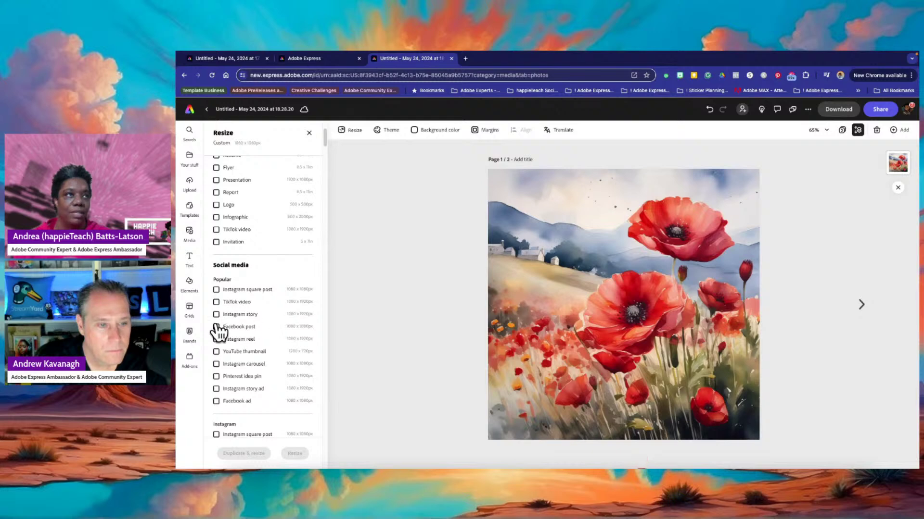
{"action": "scroll", "coordinate": [255, 311], "scroll_direction": "up", "scroll_amount": 1}
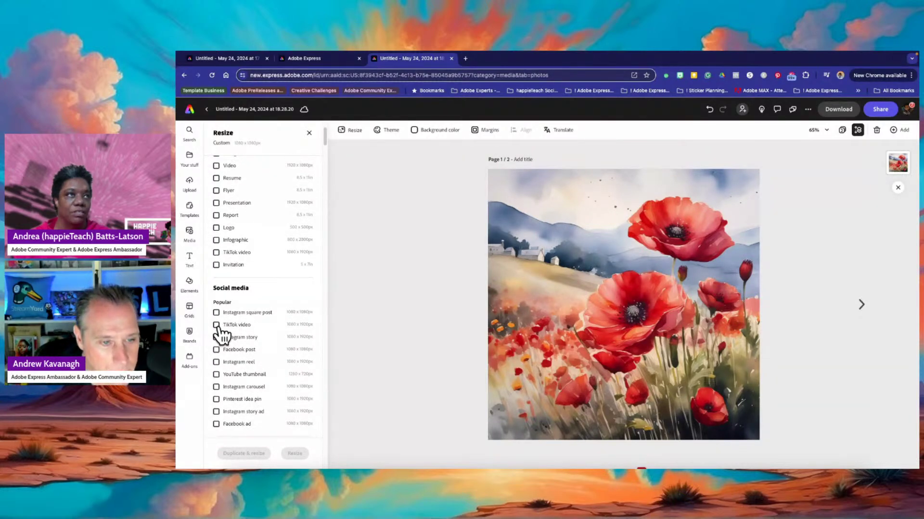
{"action": "scroll", "coordinate": [240, 304], "scroll_direction": "down", "scroll_amount": 4}
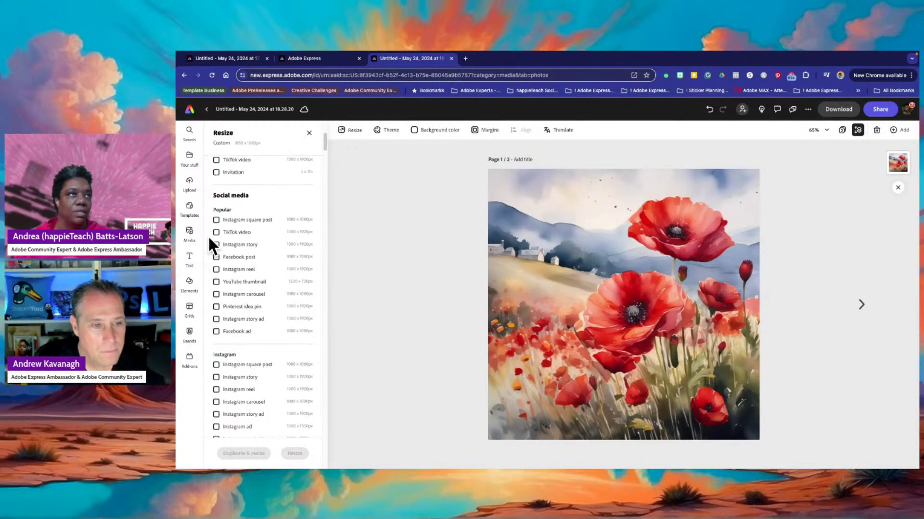
{"action": "left_click", "coordinate": [216, 257]}
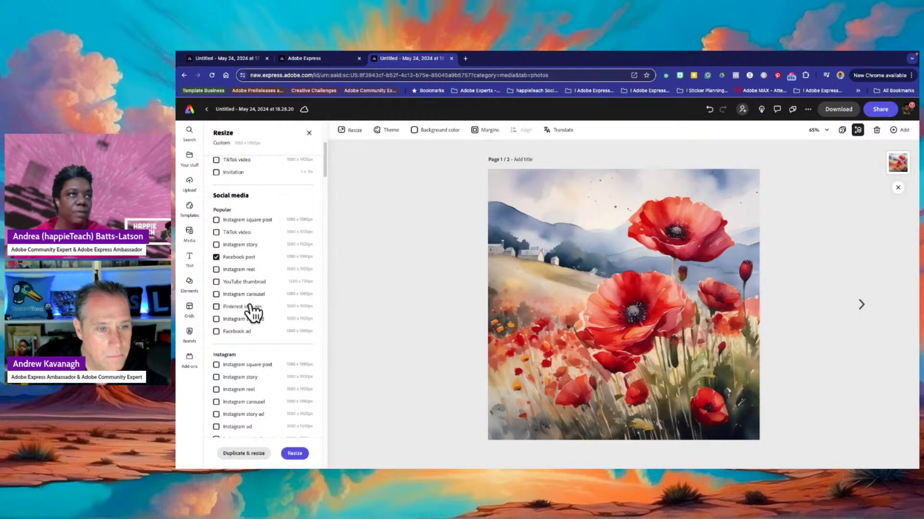
{"action": "left_click", "coordinate": [216, 270]}
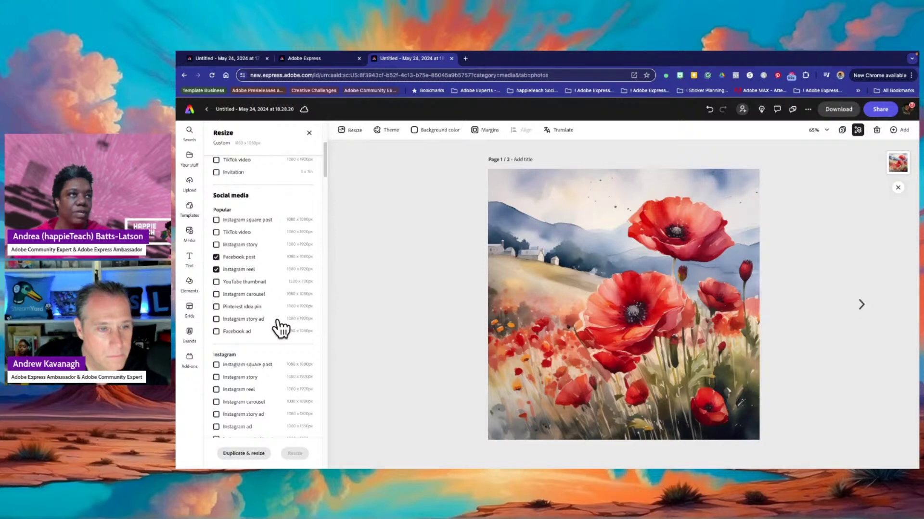
{"action": "left_click", "coordinate": [216, 283]}
{"action": "scroll", "coordinate": [267, 327], "scroll_direction": "down", "scroll_amount": 5}
{"action": "scroll", "coordinate": [268, 330], "scroll_direction": "up", "scroll_amount": 5}
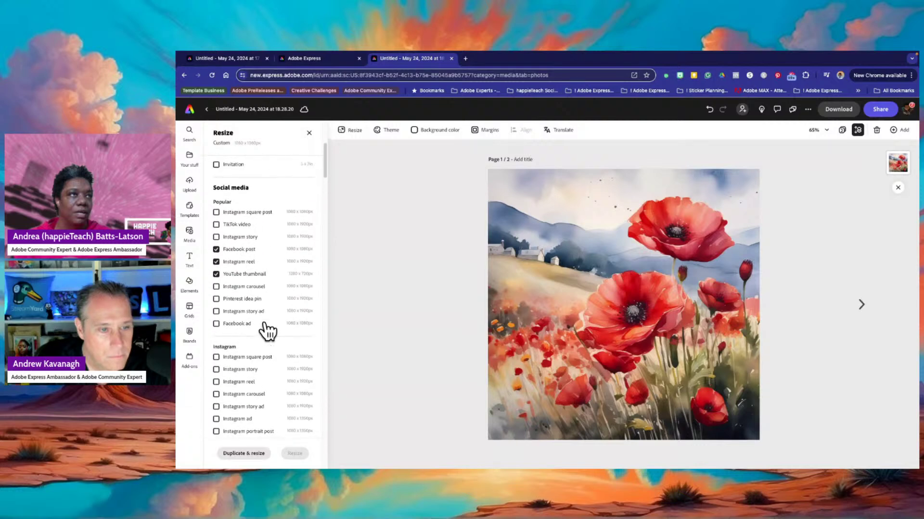
{"action": "left_click", "coordinate": [216, 300]}
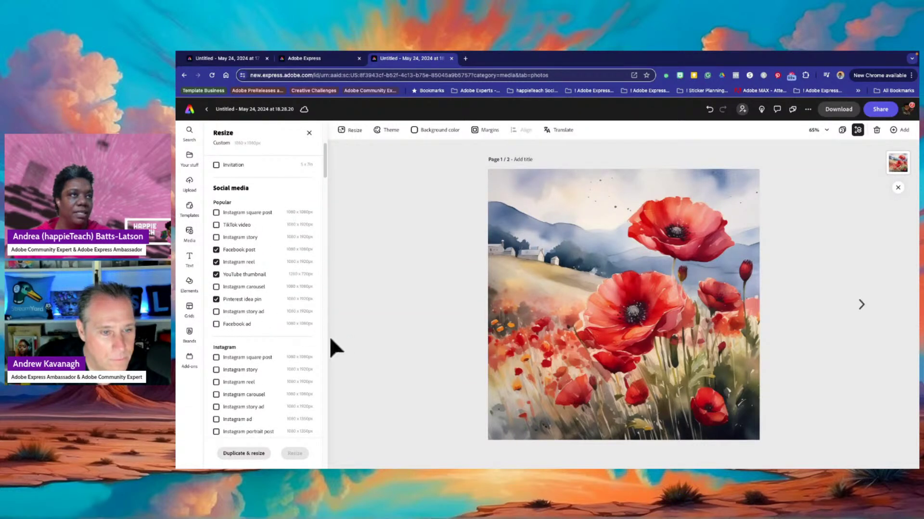
Add the suggested Presentation size to the selection and create duplicates of the poppy page in all chosen sizes.
{"action": "scroll", "coordinate": [267, 345], "scroll_direction": "down", "scroll_amount": 1}
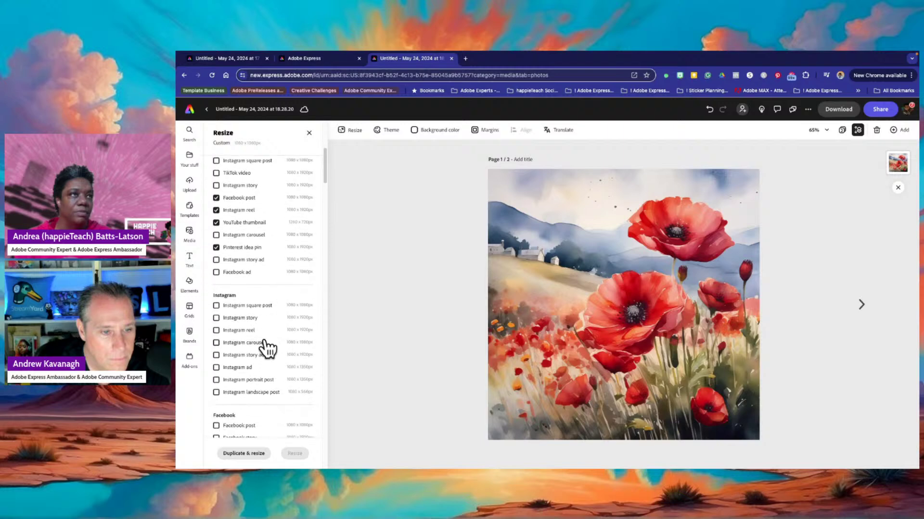
{"action": "scroll", "coordinate": [231, 362], "scroll_direction": "up", "scroll_amount": 10}
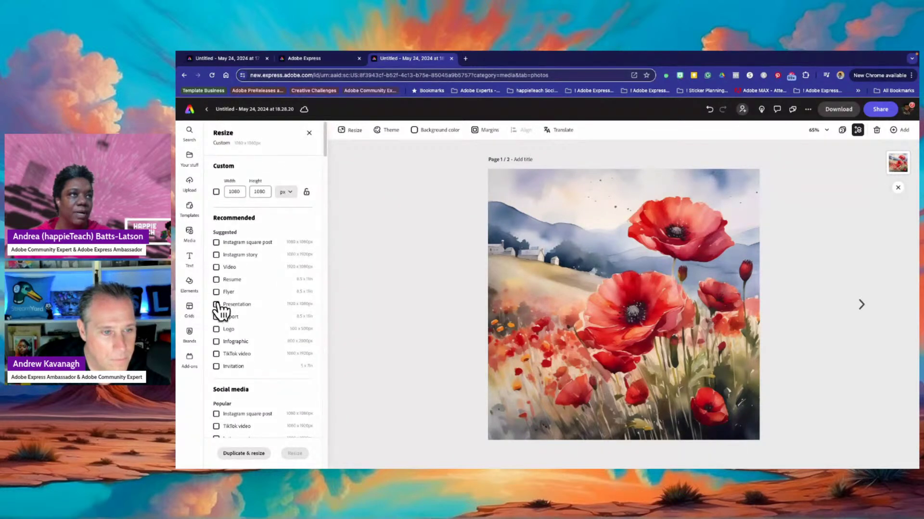
{"action": "left_click", "coordinate": [217, 305]}
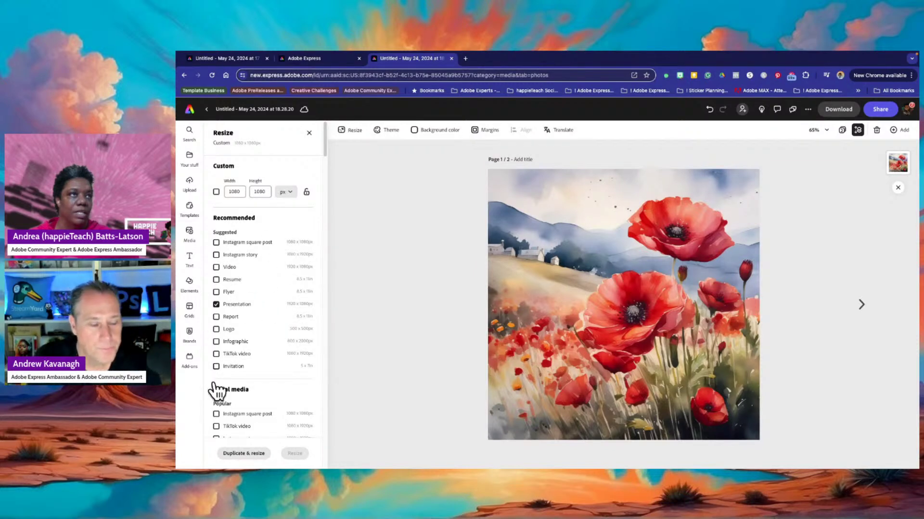
{"action": "left_click", "coordinate": [242, 455]}
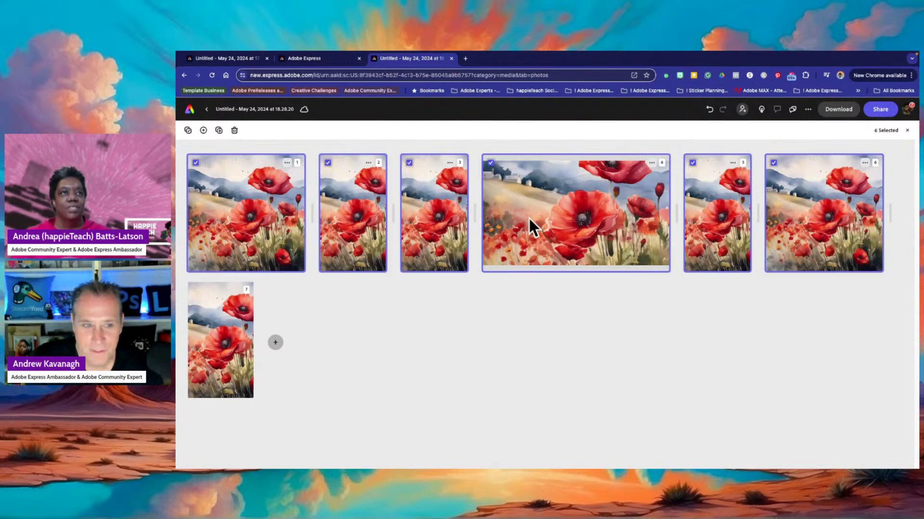
Open the YouTube thumbnail version of the poppy page and download only that page in PNG format.
{"action": "left_click", "coordinate": [561, 219]}
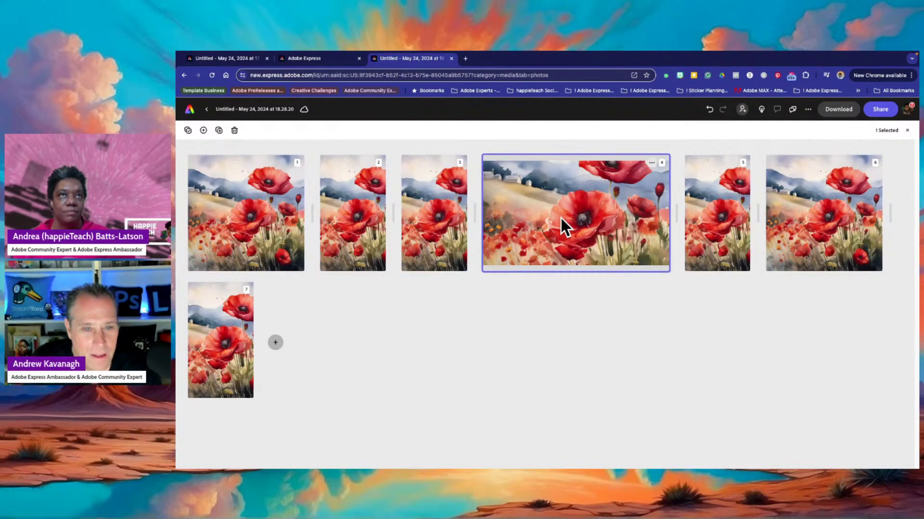
{"action": "double_click", "coordinate": [561, 218]}
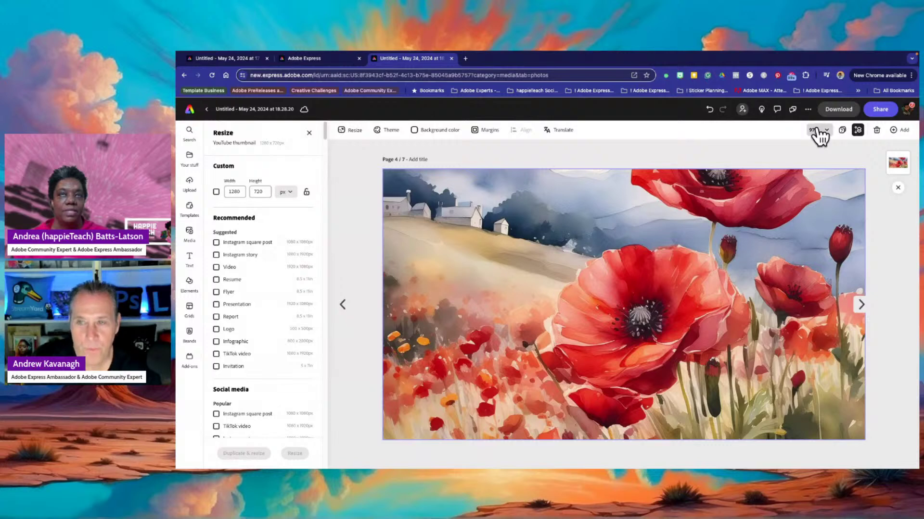
{"action": "left_click", "coordinate": [838, 109]}
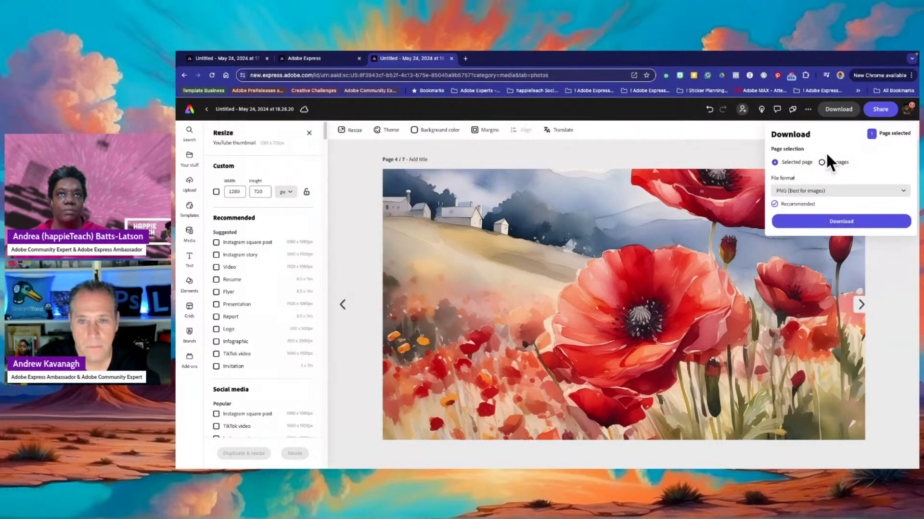
{"action": "left_click", "coordinate": [814, 188]}
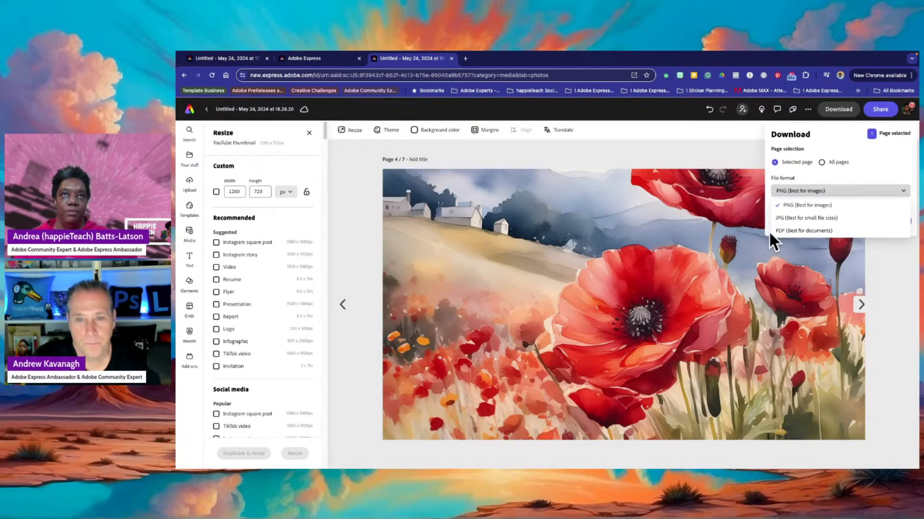
{"action": "left_click", "coordinate": [798, 205]}
{"action": "left_click", "coordinate": [836, 223]}
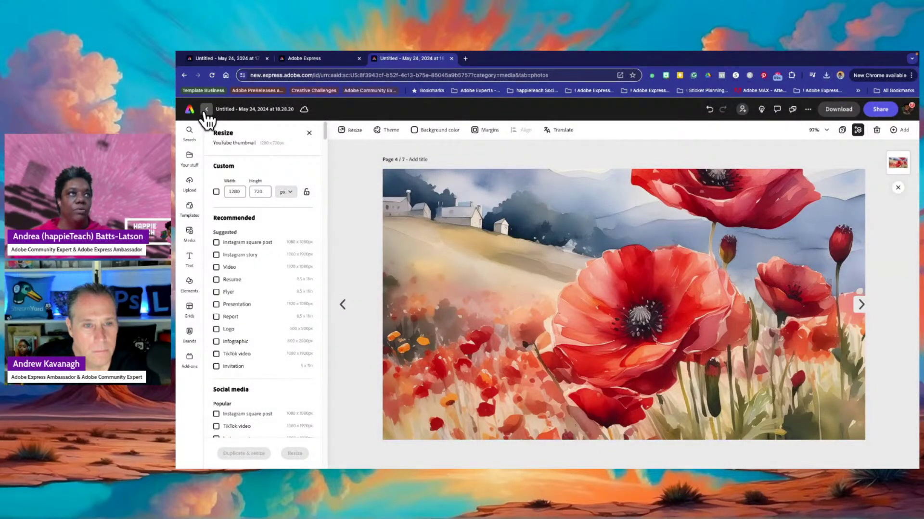
Add the purple starry sky photo from the Featured free photos and enlarge it to cover the whole poppy page.
{"action": "scroll", "coordinate": [284, 246], "scroll_direction": "down", "scroll_amount": 2}
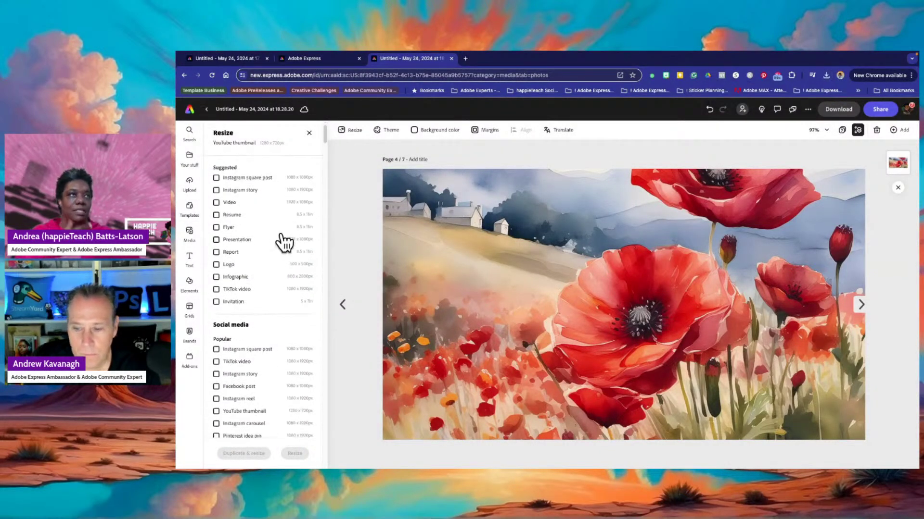
{"action": "left_click", "coordinate": [308, 134]}
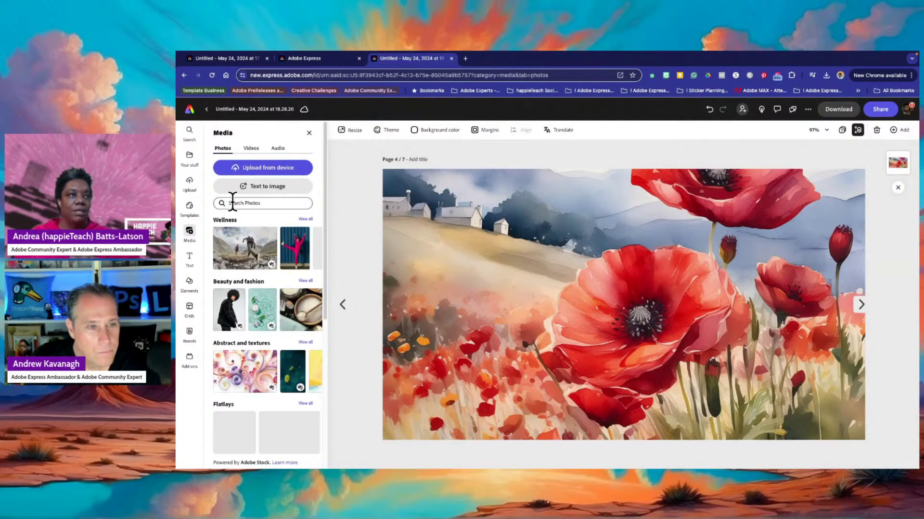
{"action": "scroll", "coordinate": [267, 242], "scroll_direction": "down", "scroll_amount": 4}
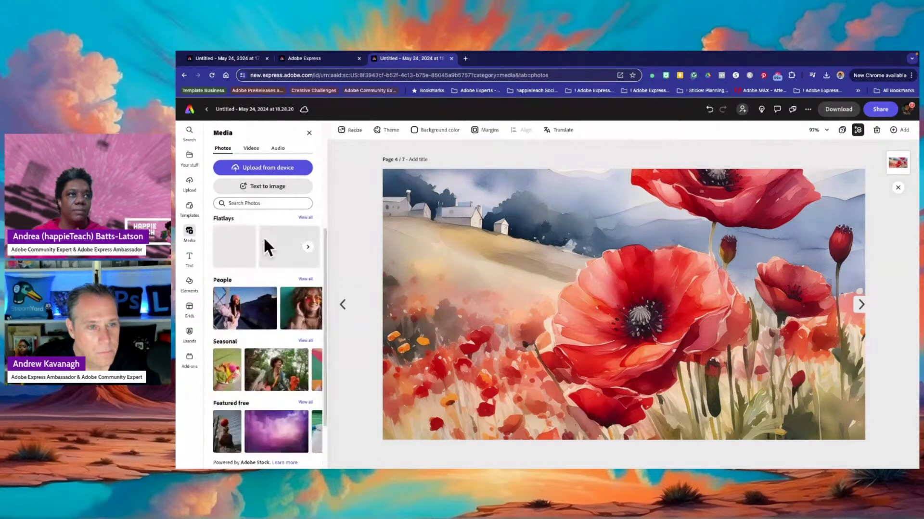
{"action": "scroll", "coordinate": [264, 236], "scroll_direction": "down", "scroll_amount": 2}
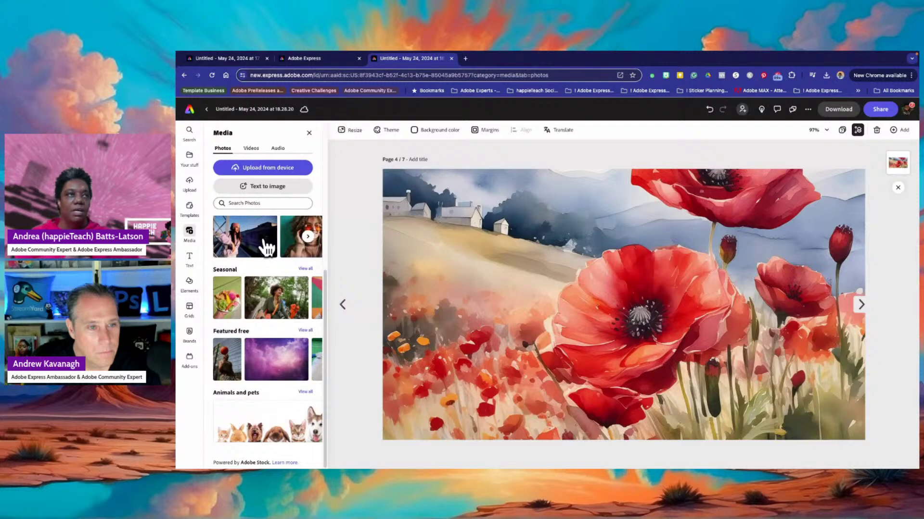
{"action": "left_click", "coordinate": [280, 365]}
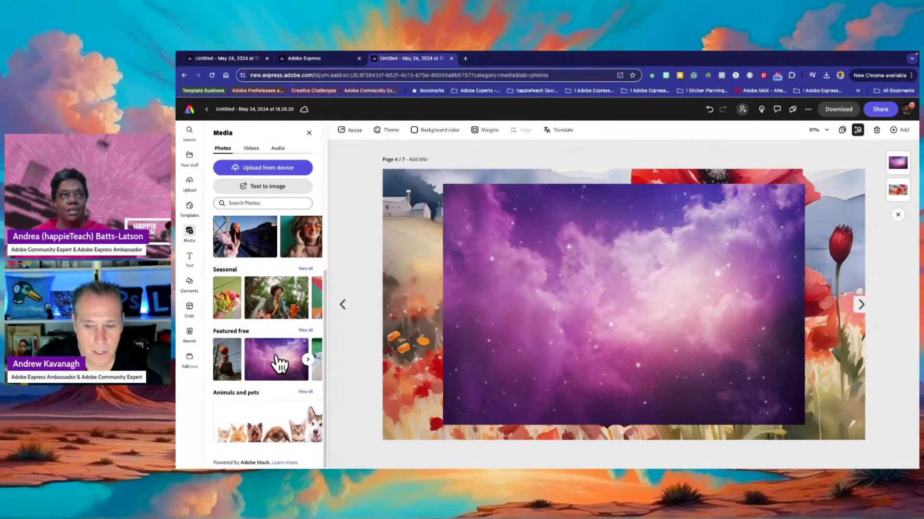
{"action": "left_click", "coordinate": [460, 281]}
{"action": "left_click_drag", "start_coordinate": [536, 279], "coordinate": [490, 274]}
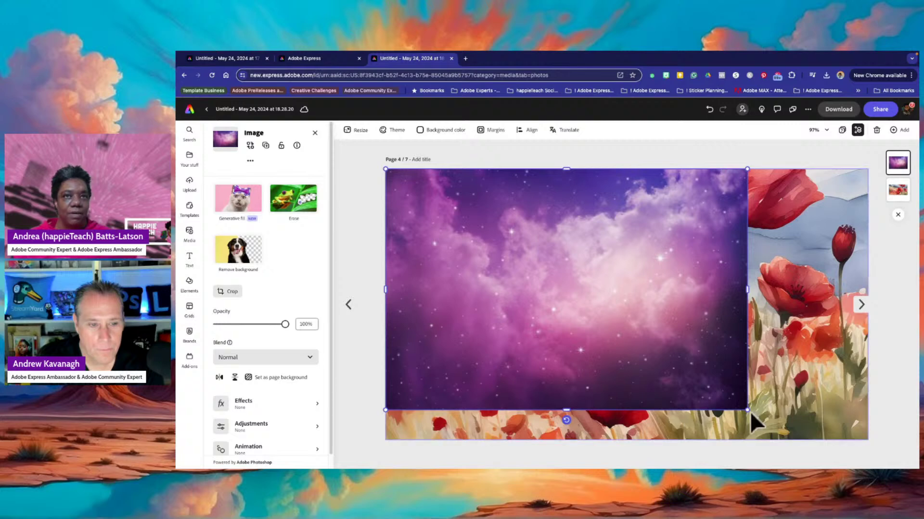
{"action": "left_click_drag", "start_coordinate": [747, 411], "coordinate": [909, 446]}
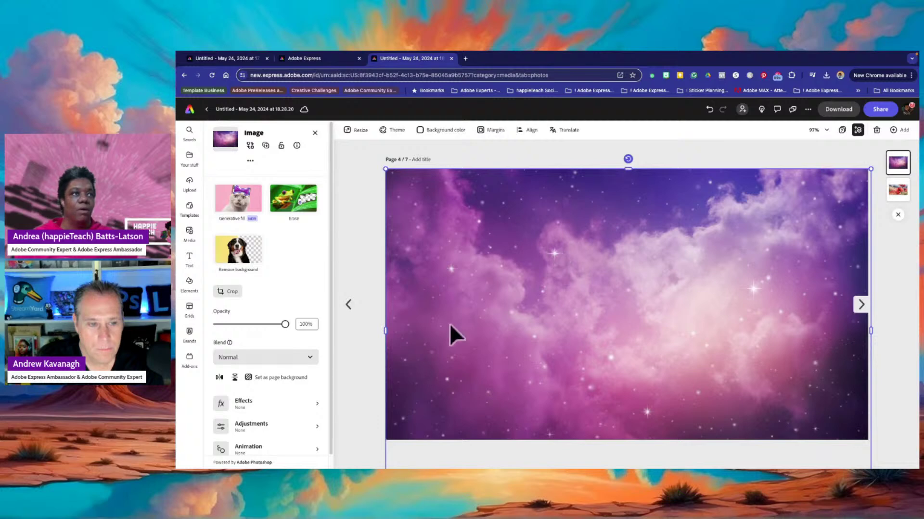
Try the Multiply and Screen blend modes on the purple starry sky photo.
{"action": "scroll", "coordinate": [279, 331], "scroll_direction": "down", "scroll_amount": 1}
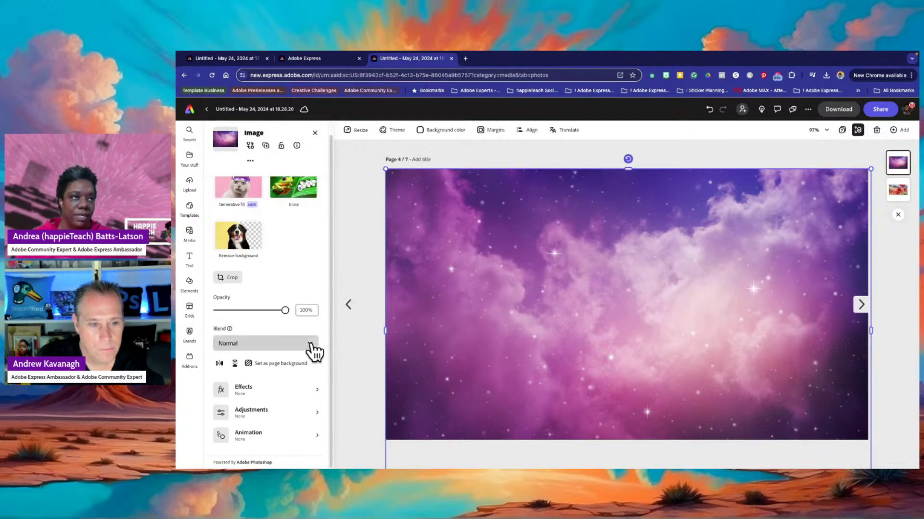
{"action": "left_click", "coordinate": [311, 345]}
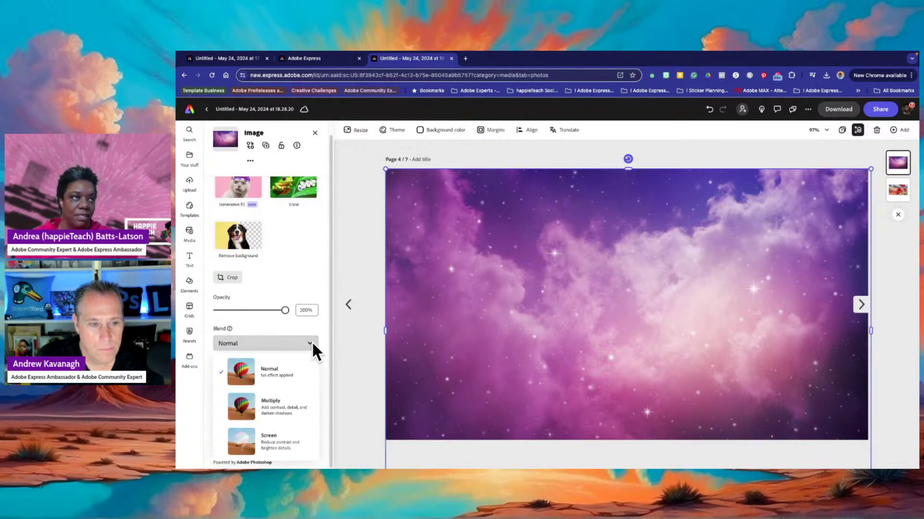
{"action": "left_click", "coordinate": [267, 413]}
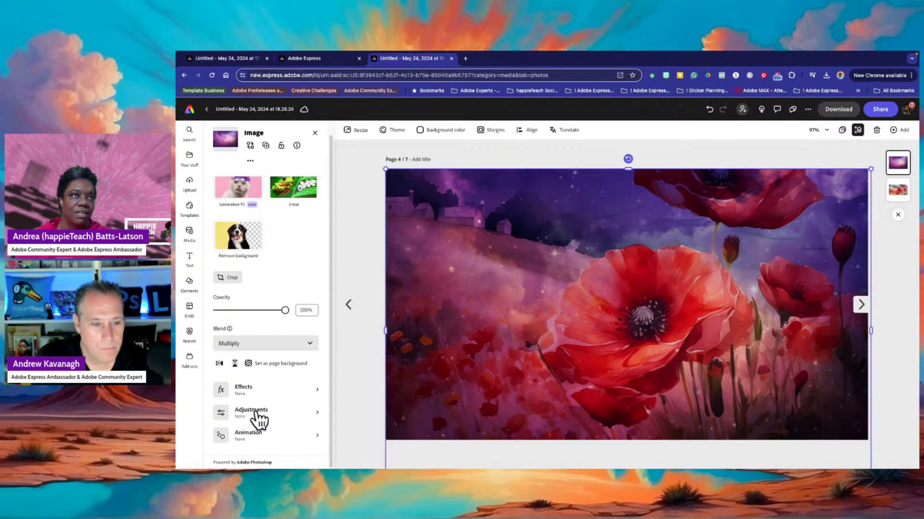
{"action": "left_click", "coordinate": [259, 342]}
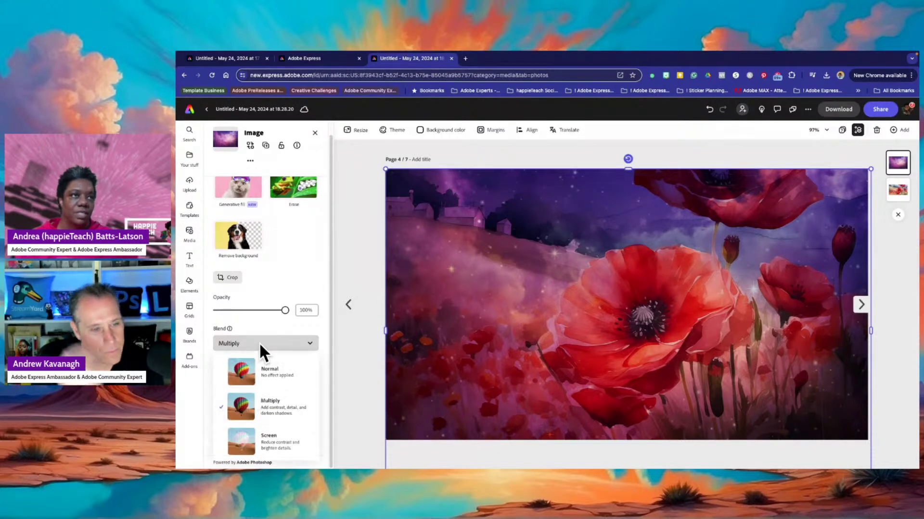
{"action": "left_click", "coordinate": [253, 436]}
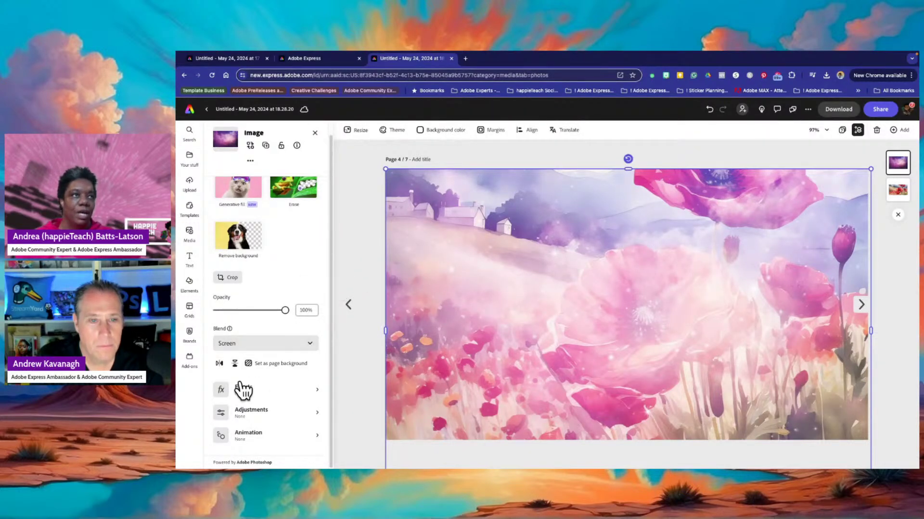
Restore the starry sky photo's Normal blend mode and delete the photo from the page.
{"action": "left_click", "coordinate": [256, 345]}
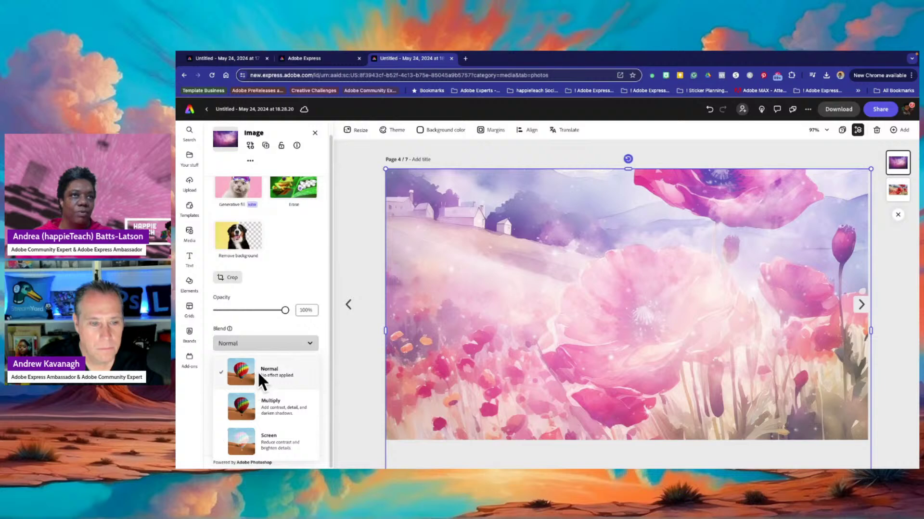
{"action": "left_click", "coordinate": [258, 380]}
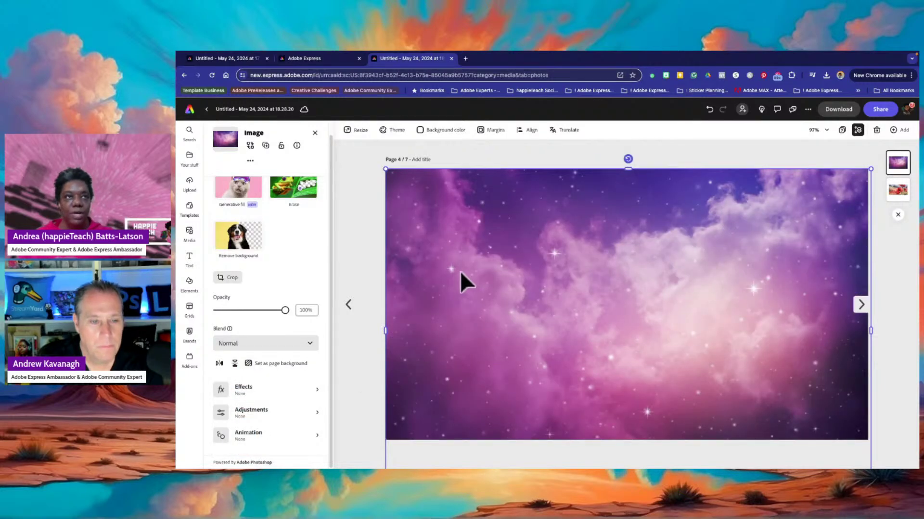
{"action": "key", "text": "Delete"}
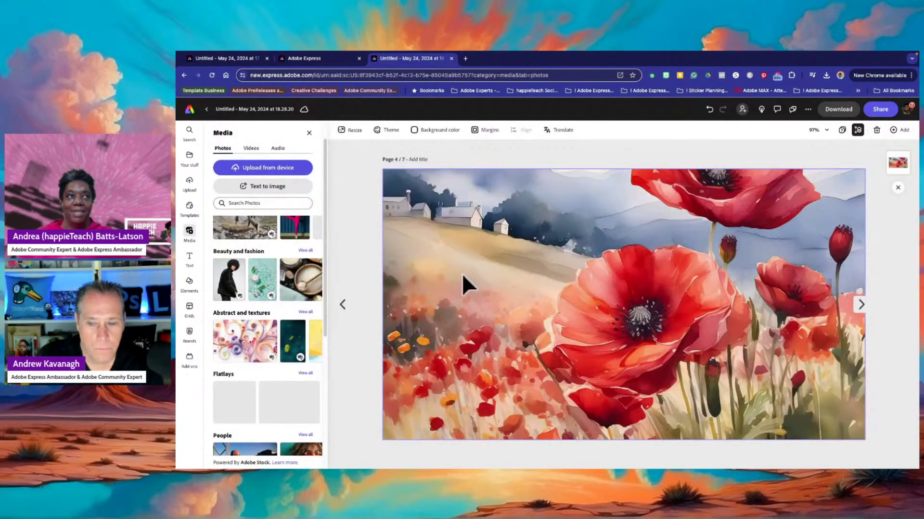
Add the swirling paper photo from Abstract and textures over the poppies, try the Multiply blend mode and set it to Screen.
{"action": "left_click", "coordinate": [242, 356]}
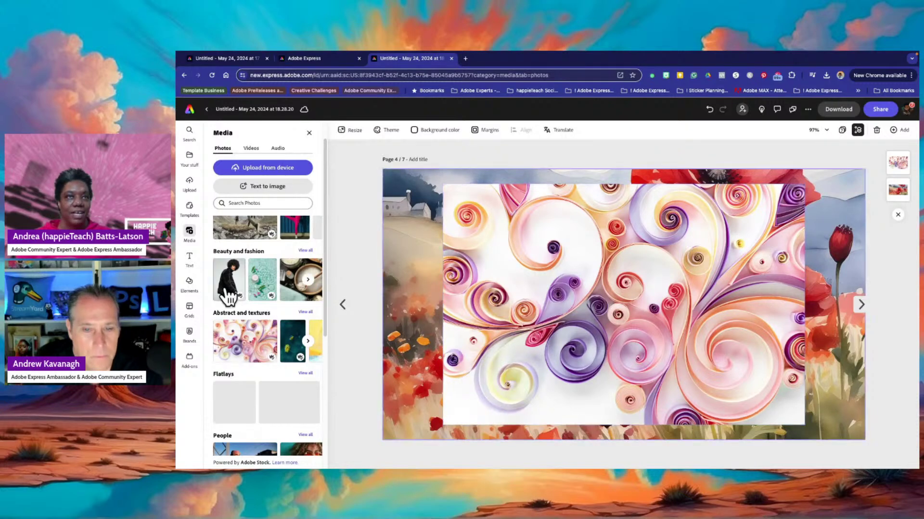
{"action": "left_click", "coordinate": [473, 194]}
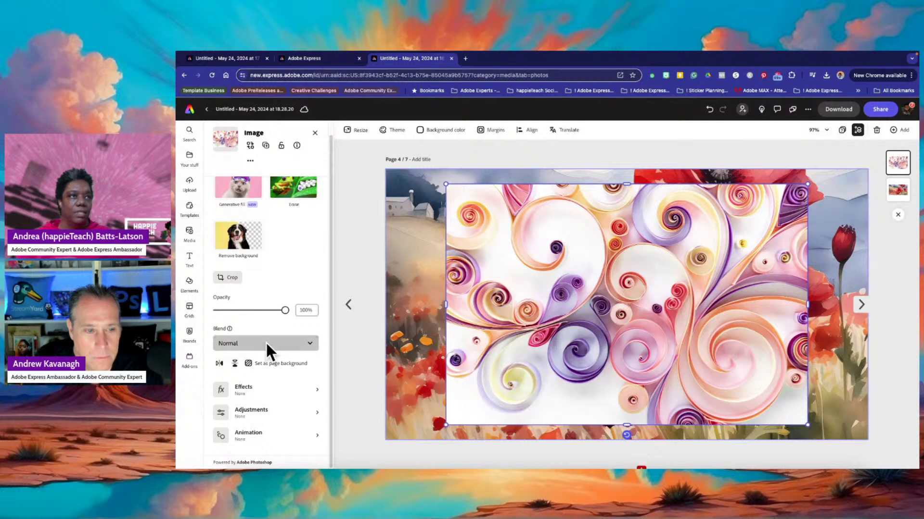
{"action": "left_click", "coordinate": [265, 342]}
{"action": "left_click", "coordinate": [270, 409]}
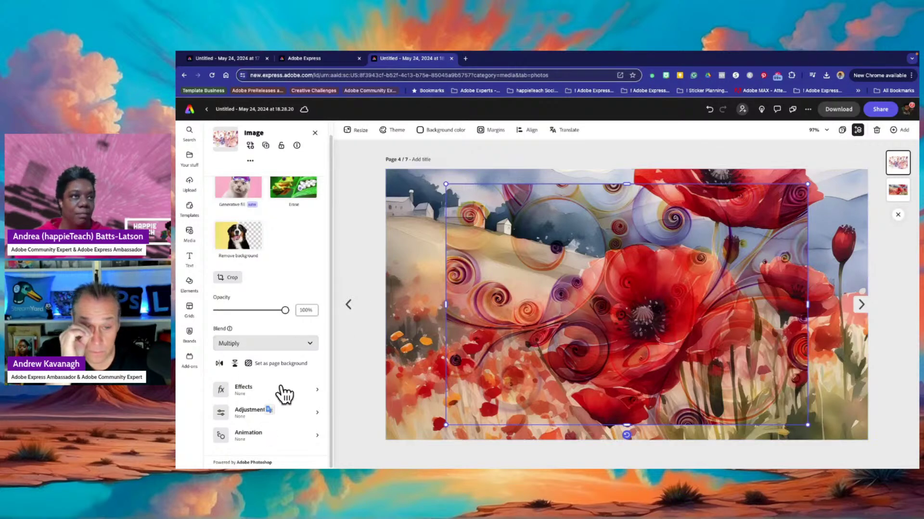
{"action": "left_click", "coordinate": [244, 344]}
{"action": "left_click", "coordinate": [263, 442]}
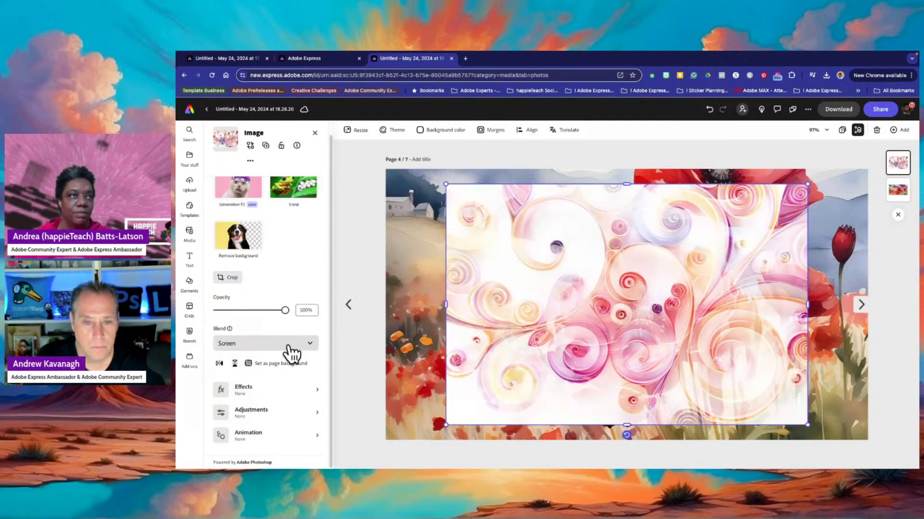
Set the pastel swirl image's blend mode to Normal and delete the image from page 4.
{"action": "left_click", "coordinate": [286, 341]}
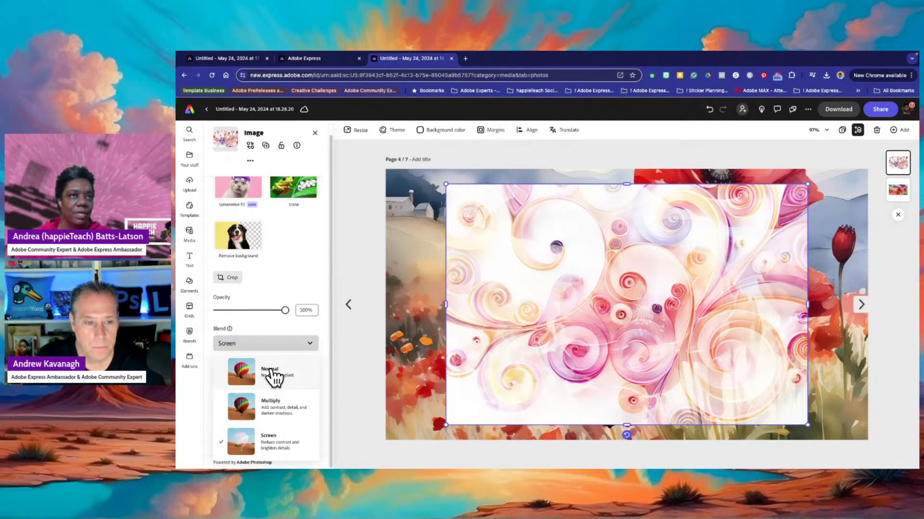
{"action": "left_click", "coordinate": [276, 371]}
{"action": "key", "text": "Delete"}
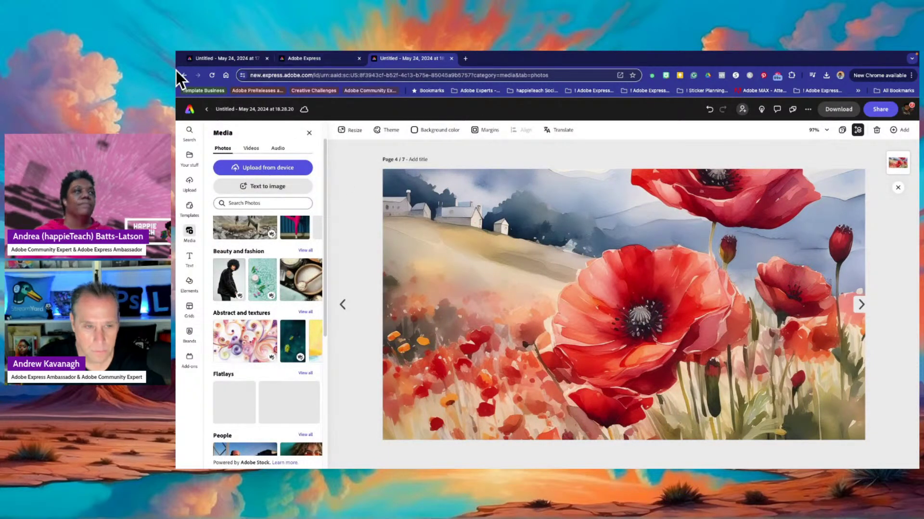
Rename the project as "Fun Watercolor flowers".
{"action": "left_click", "coordinate": [231, 105]}
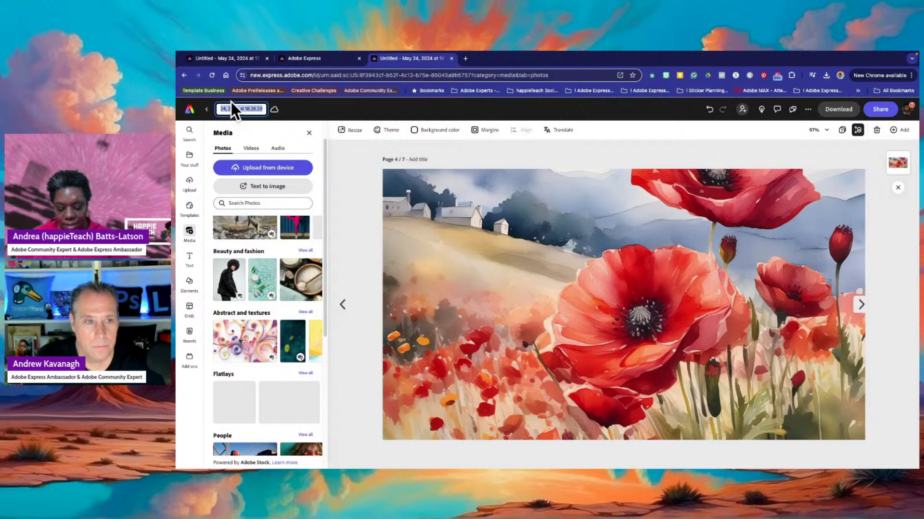
{"action": "type", "text": "Fun Wate"}
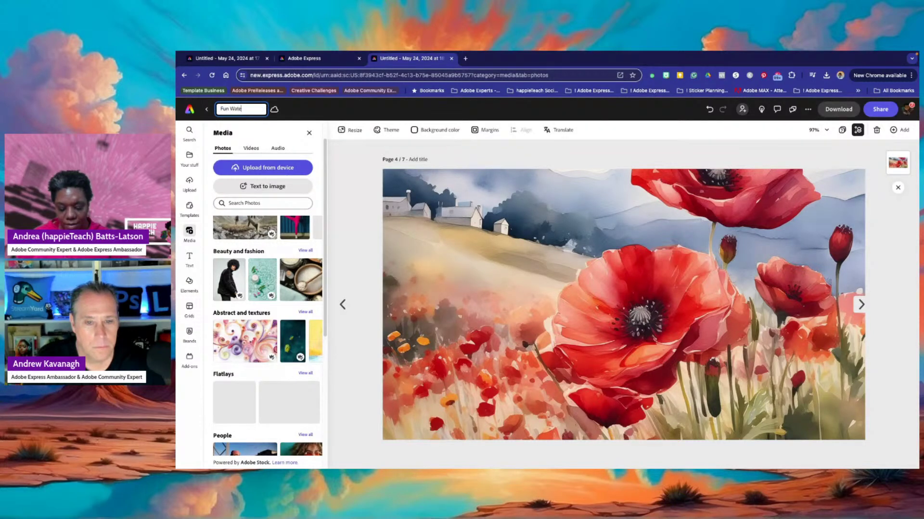
{"action": "type", "text": "rcolor flowers"}
{"action": "key", "text": "Return"}
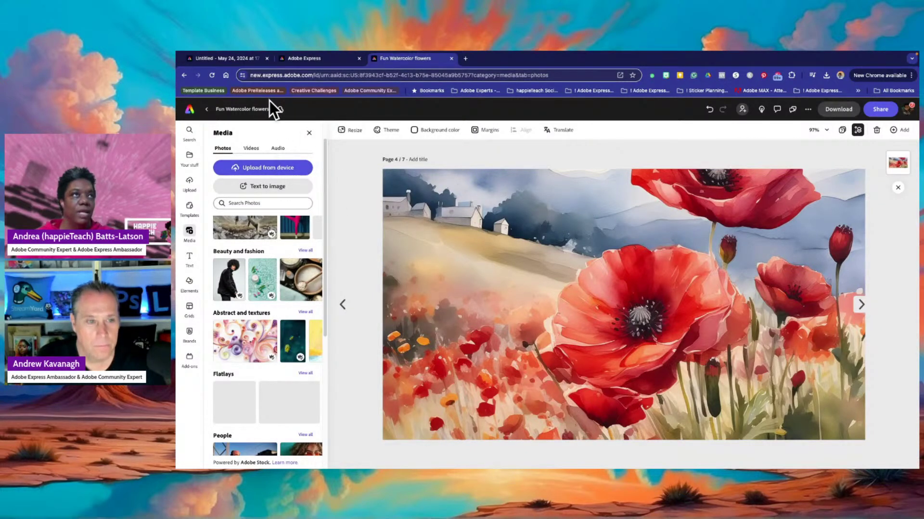
Return to the home page and start the Generative fill feature with its sample bottle image.
{"action": "left_click", "coordinate": [190, 110]}
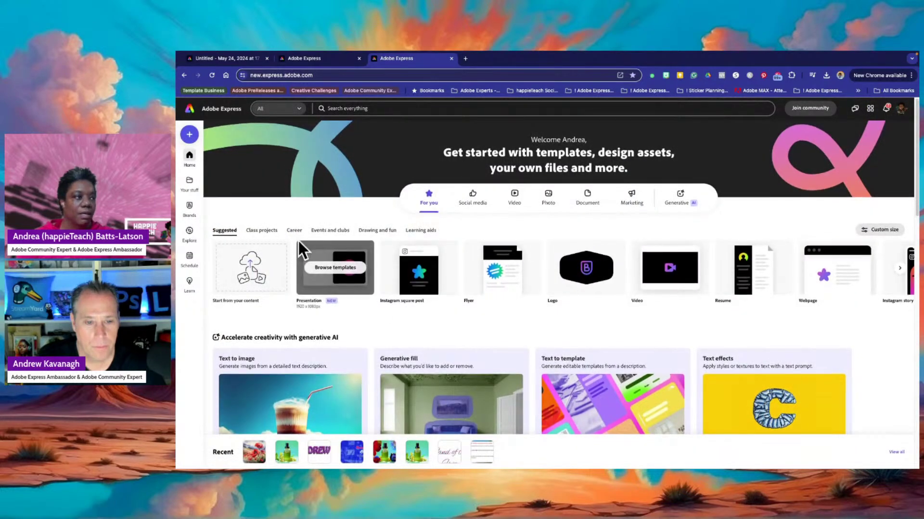
{"action": "scroll", "coordinate": [299, 247], "scroll_direction": "down", "scroll_amount": 3}
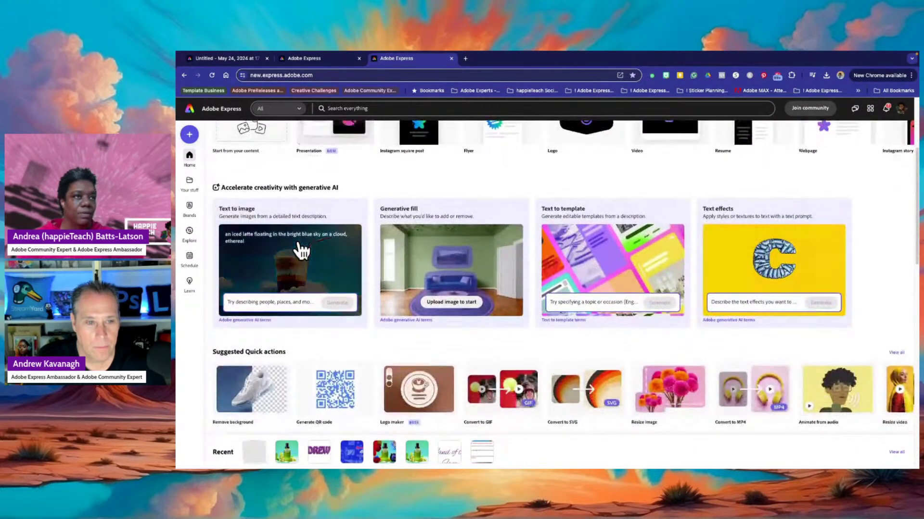
{"action": "scroll", "coordinate": [301, 248], "scroll_direction": "up", "scroll_amount": 3}
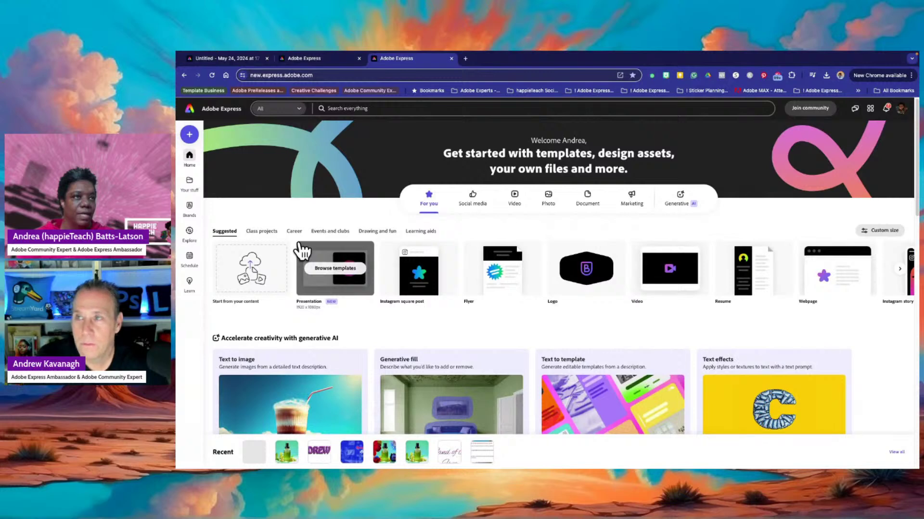
{"action": "scroll", "coordinate": [315, 362], "scroll_direction": "down", "scroll_amount": 2}
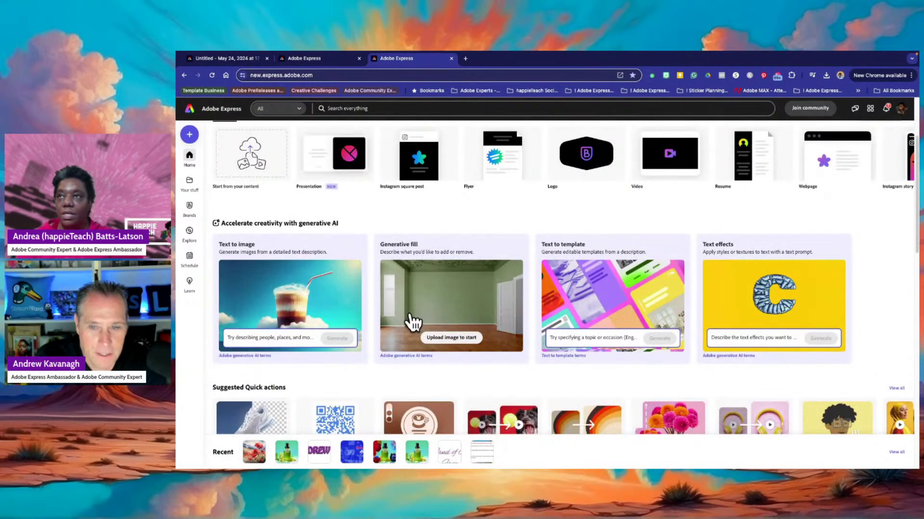
{"action": "left_click", "coordinate": [481, 298]}
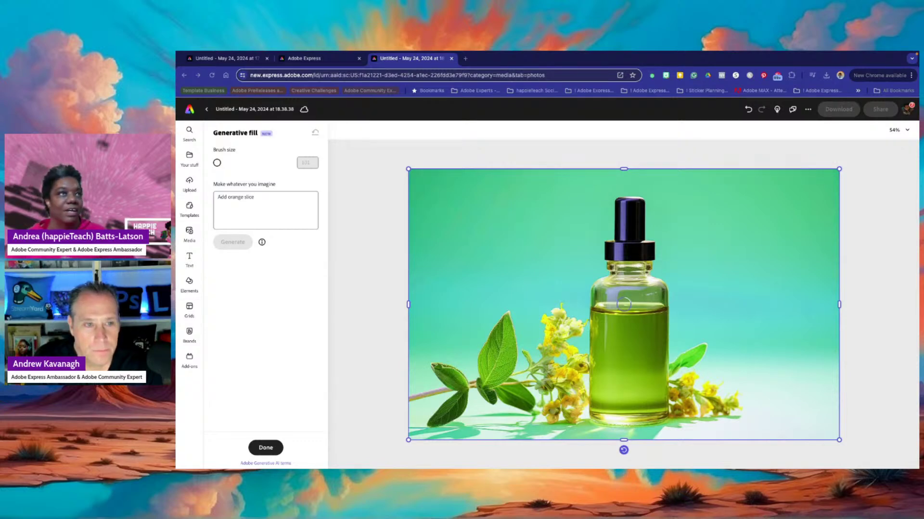
Replace the Generative fill prompt with "Add fireworks to a night sky above a Memorial Day gathering", correcting the spelling of "gathering".
{"action": "left_click", "coordinate": [247, 197]}
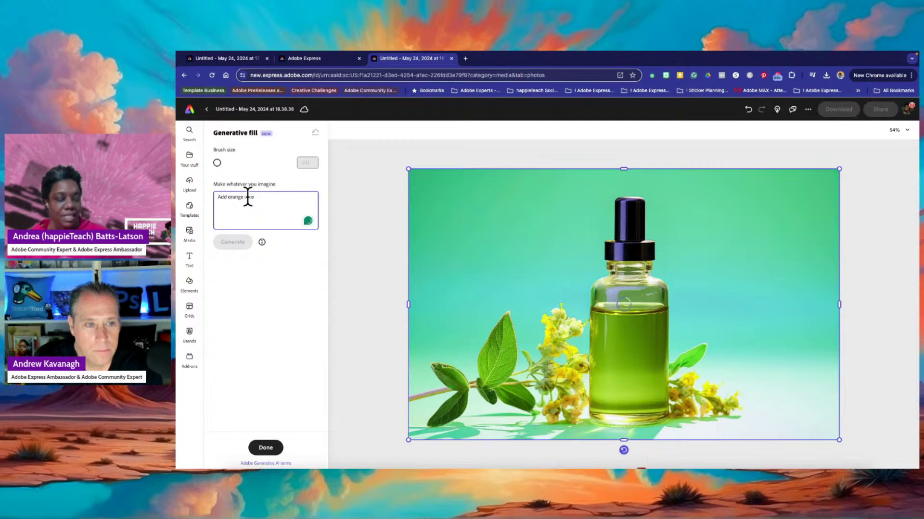
{"action": "type", "text": "Add fireworks to a night sky above a Memorial Day gathering"}
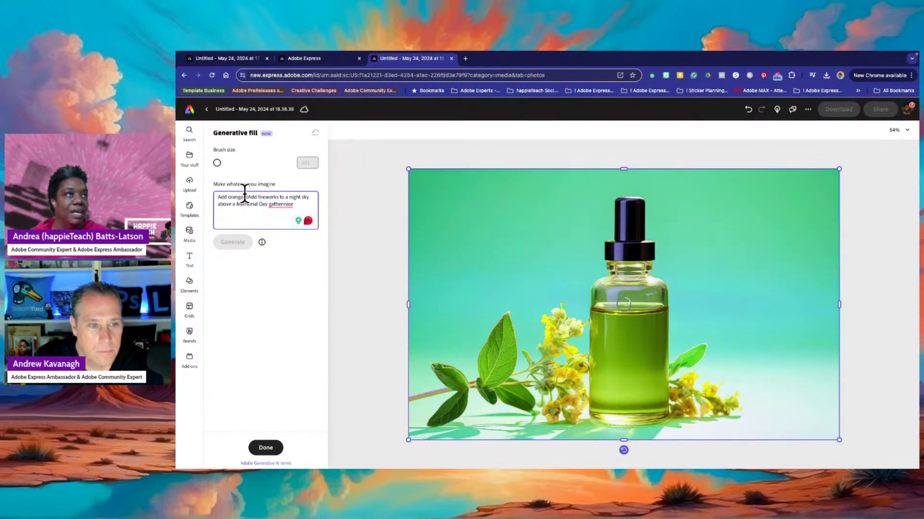
{"action": "left_click_drag", "start_coordinate": [248, 197], "coordinate": [209, 199]}
{"action": "key", "text": "BackSpace"}
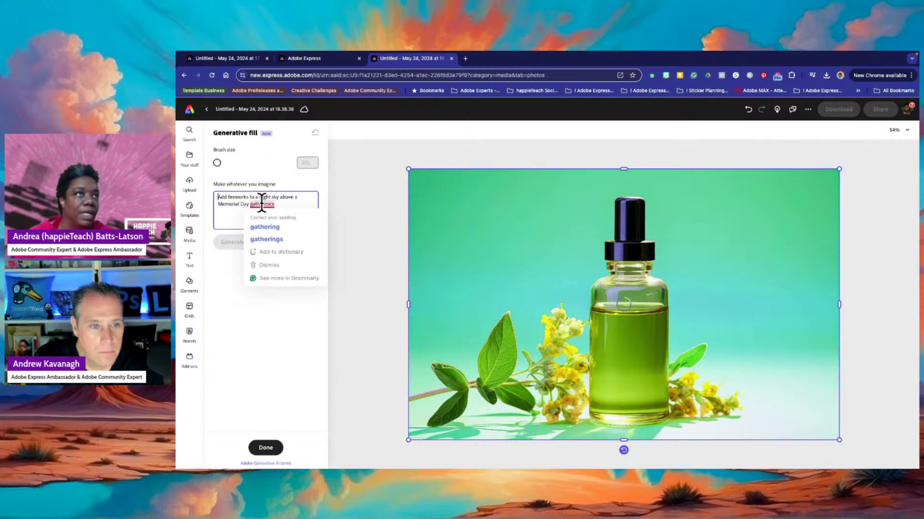
{"action": "left_click", "coordinate": [270, 228]}
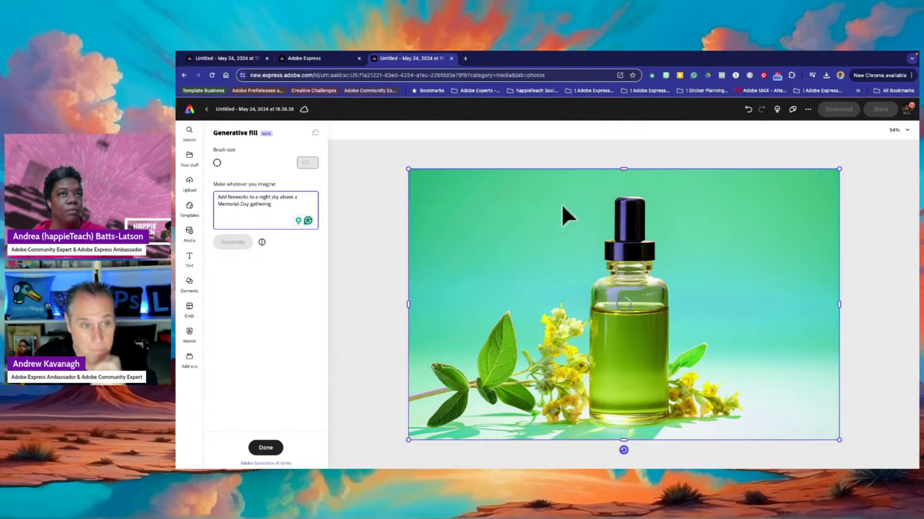
{"action": "left_click", "coordinate": [298, 271]}
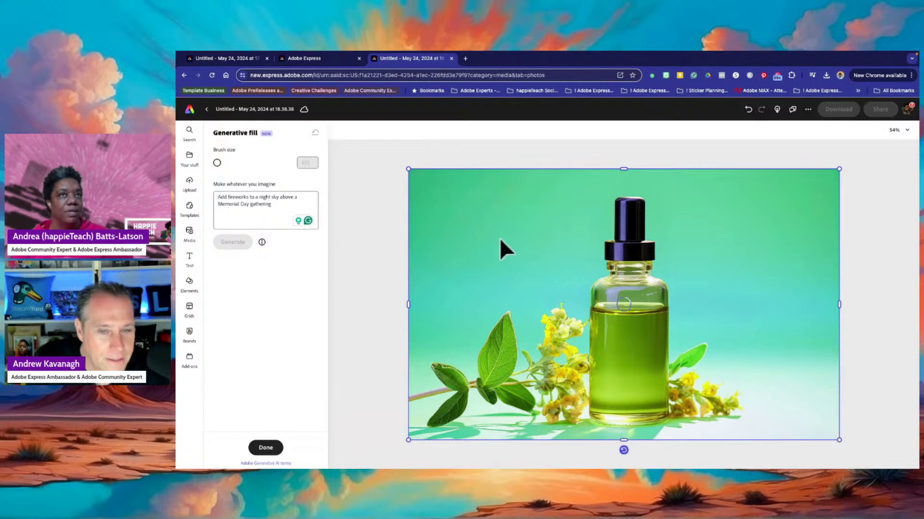
{"action": "left_click", "coordinate": [279, 206]}
{"action": "left_click_drag", "start_coordinate": [279, 206], "coordinate": [190, 201]}
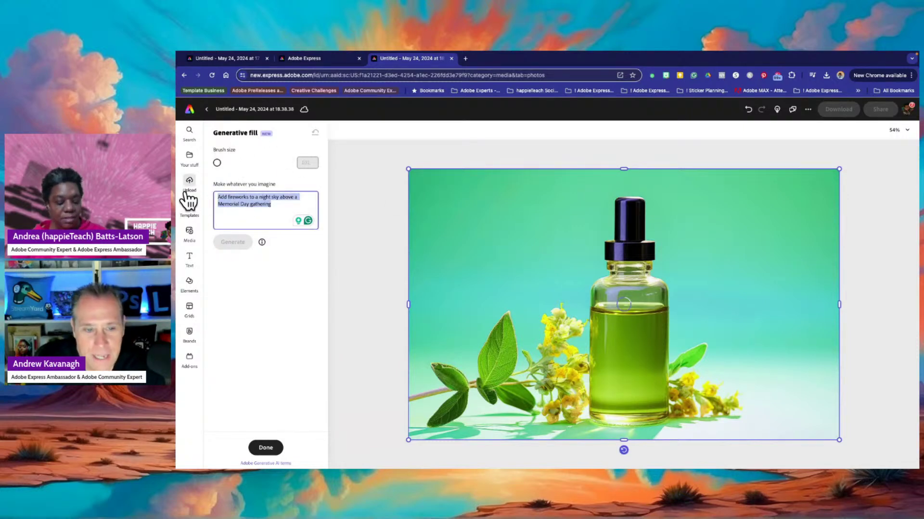
{"action": "type", "text": "ice"}
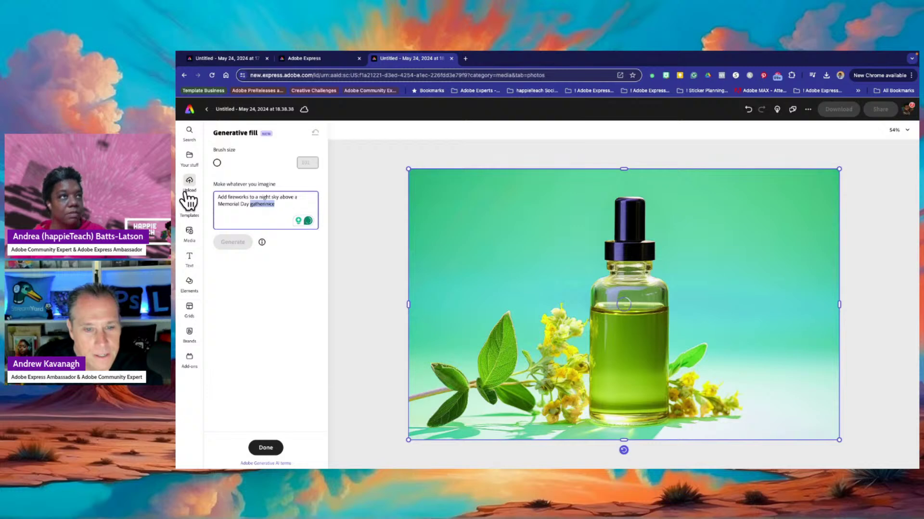
{"action": "type", "text": "Add orange s"}
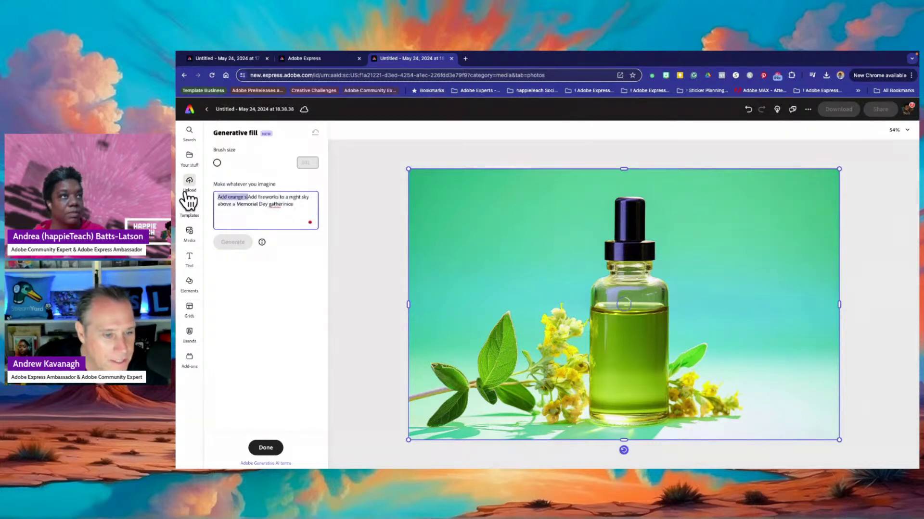
{"action": "type", "text": "lice"}
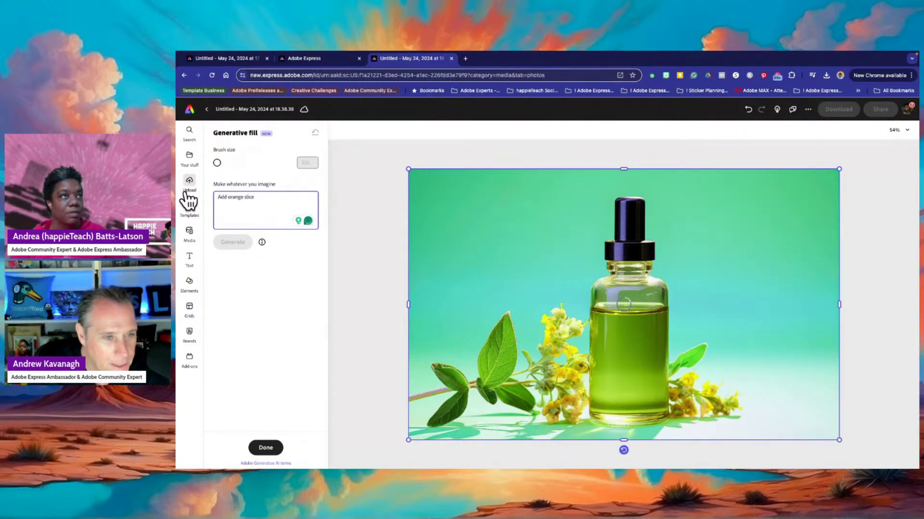
{"action": "key", "text": "ctrl+z"}
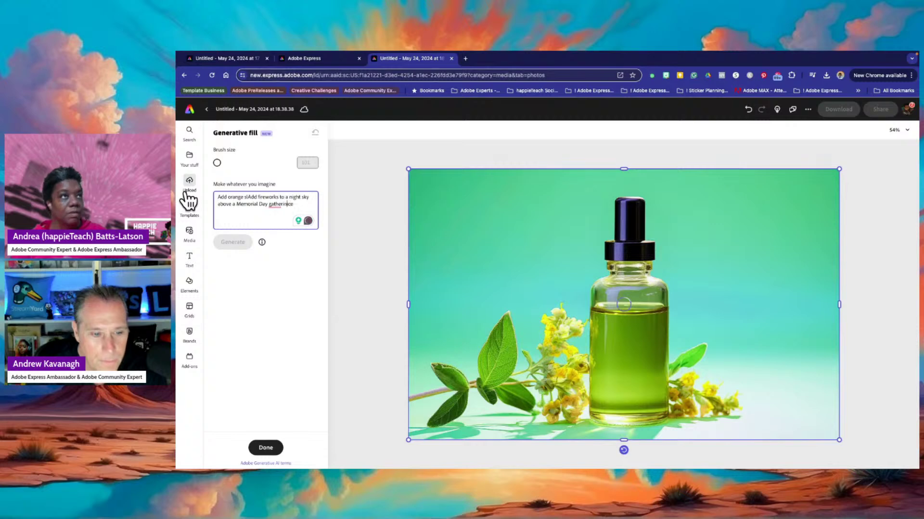
{"action": "key", "text": "ctrl+z"}
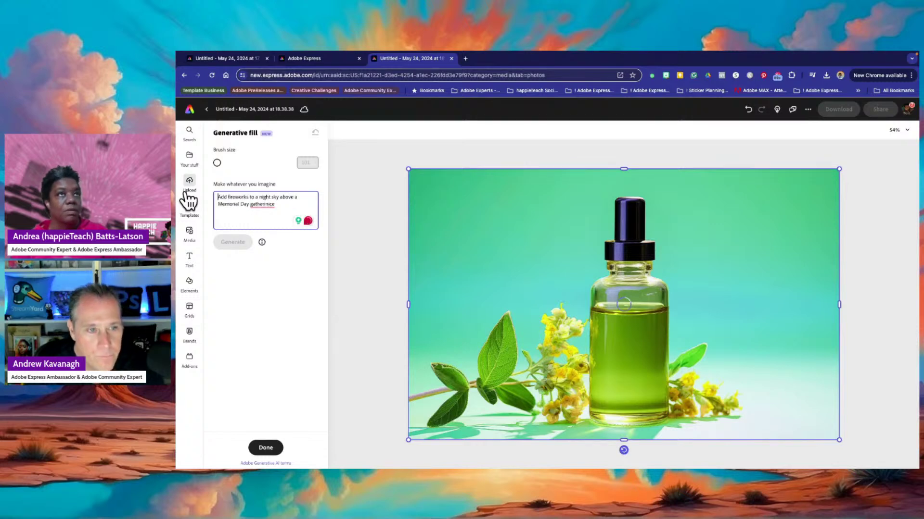
{"action": "key", "text": "ctrl+z"}
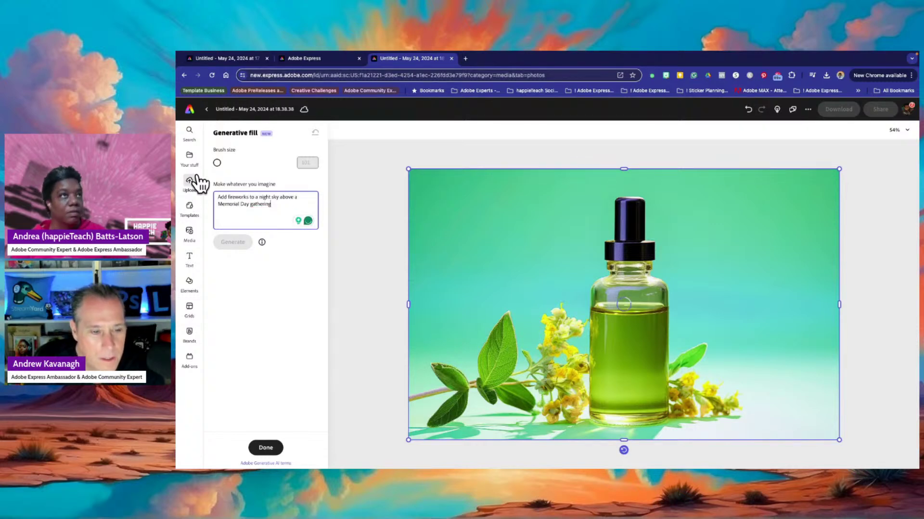
Copy the whole fireworks prompt and clear the prompt field.
{"action": "left_click_drag", "start_coordinate": [286, 207], "coordinate": [177, 185]}
{"action": "key", "text": "ctrl+c"}
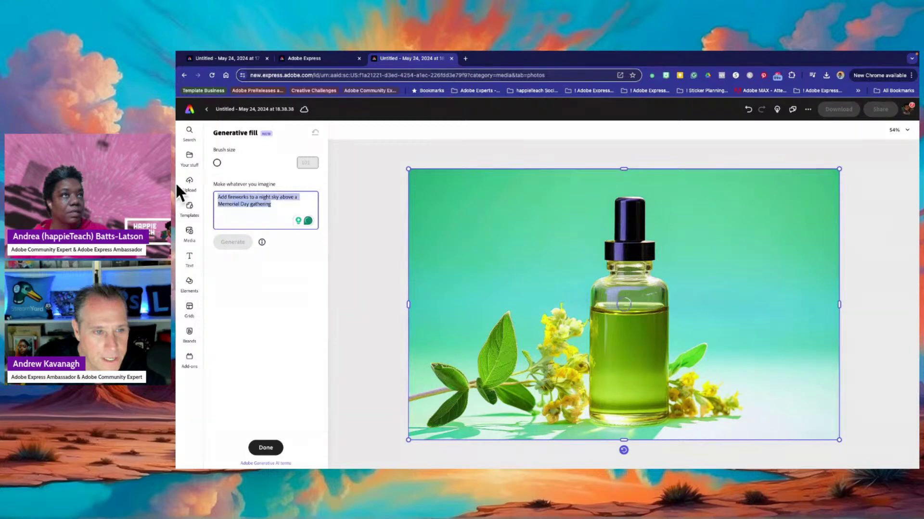
{"action": "key", "text": "BackSpace"}
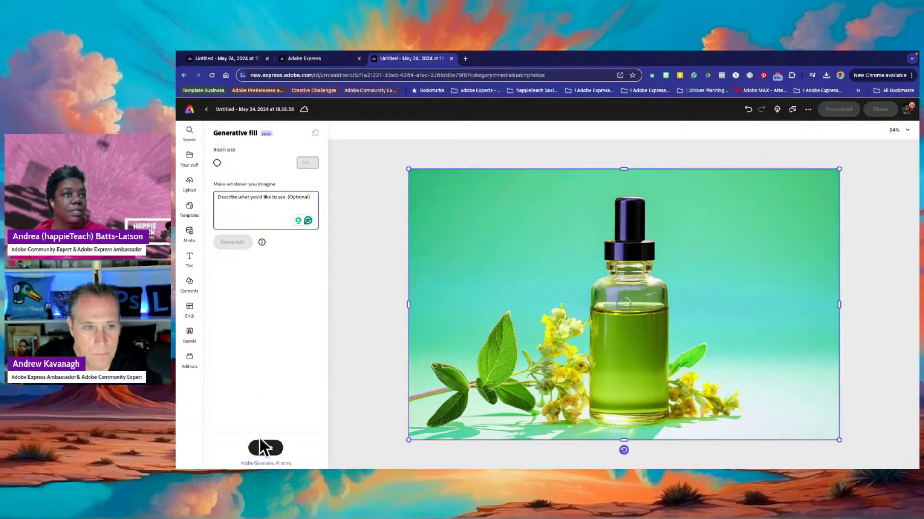
{"action": "left_click", "coordinate": [338, 204]}
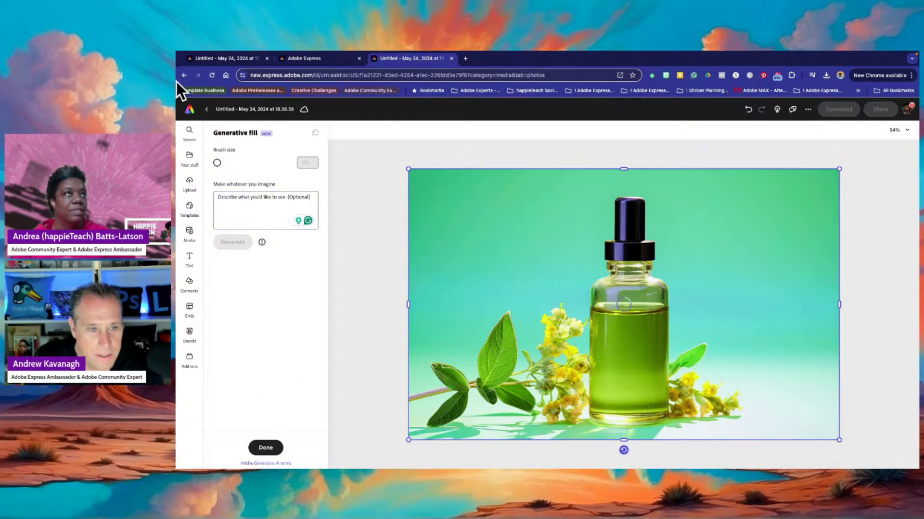
Reload the stuck project, then start a fresh Generative fill sample from the home page in the other Adobe Express tab, dismissing the template results there.
{"action": "left_click", "coordinate": [212, 75]}
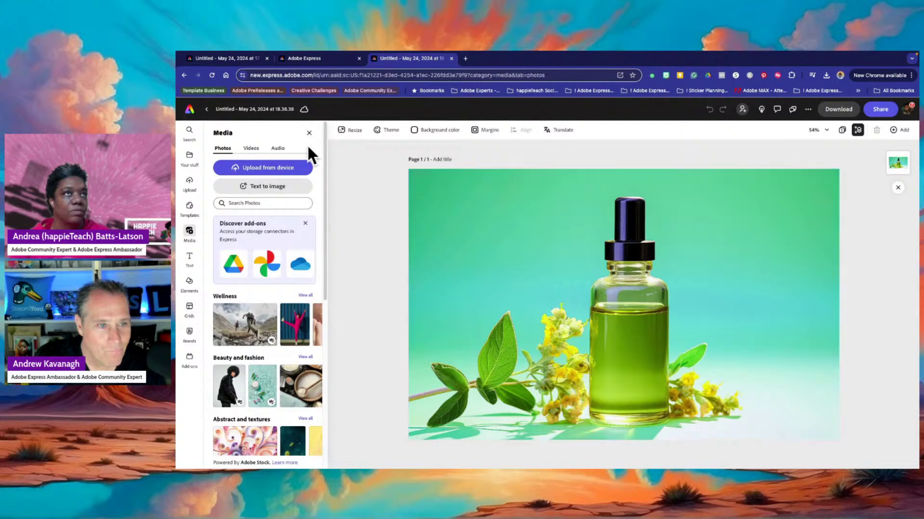
{"action": "left_click", "coordinate": [305, 58]}
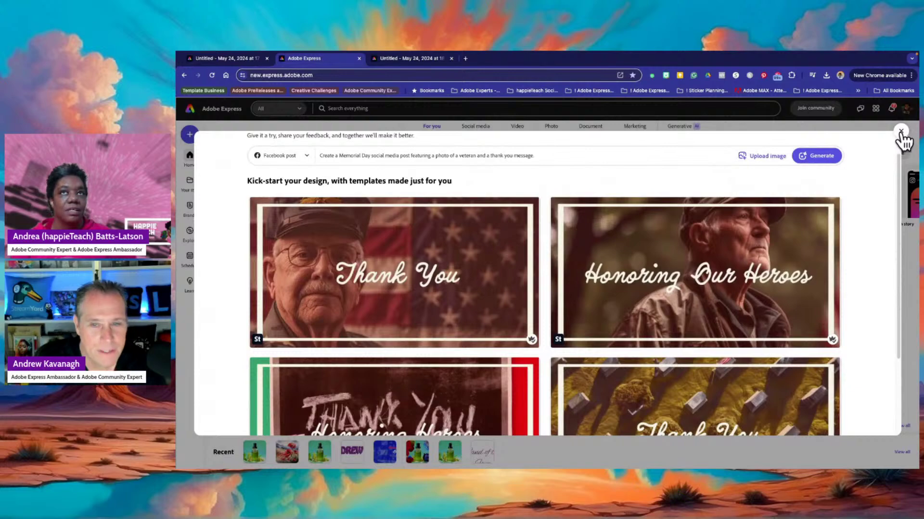
{"action": "left_click", "coordinate": [900, 131]}
{"action": "scroll", "coordinate": [645, 365], "scroll_direction": "down", "scroll_amount": 1}
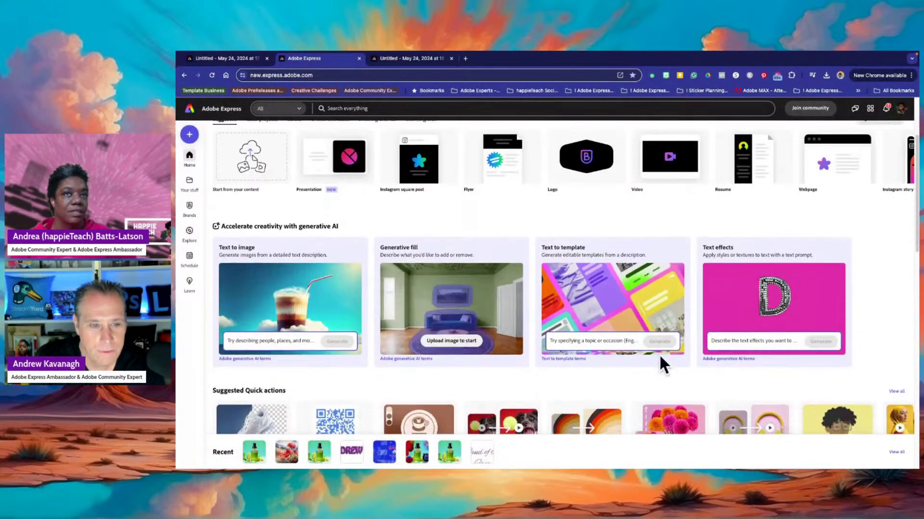
{"action": "left_click", "coordinate": [448, 282]}
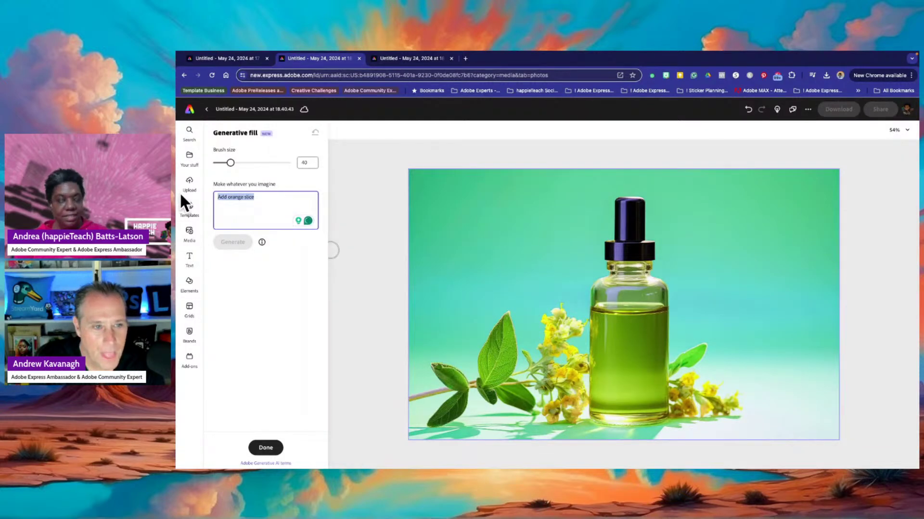
Paint the background around the bottle with brush size 179 and generate a fill from "Add fireworks to a night sky above a Memorial Day gathering".
{"action": "key", "text": "ctrl+v"}
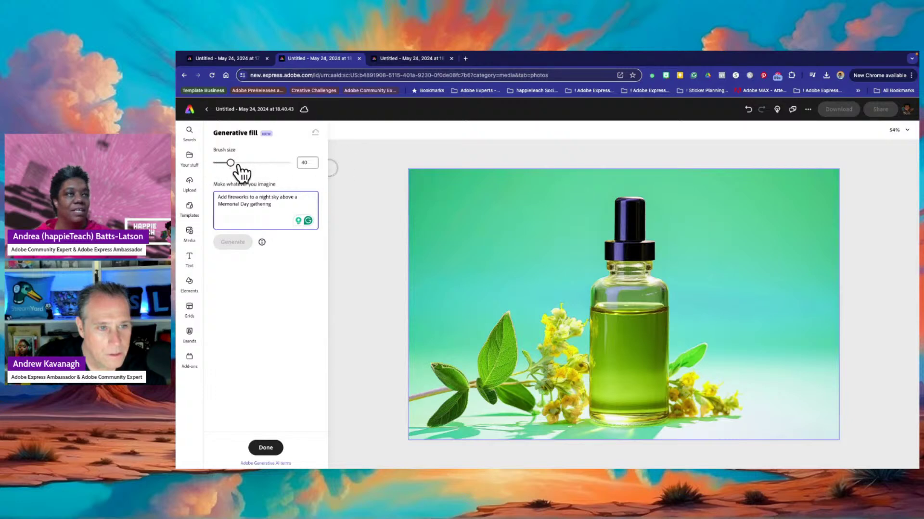
{"action": "left_click_drag", "start_coordinate": [279, 162], "coordinate": [281, 162]}
{"action": "mouse_move", "coordinate": [455, 217]}
{"action": "left_mouse_down"}
{"action": "mouse_move", "coordinate": [446, 223]}
{"action": "mouse_move", "coordinate": [435, 185]}
{"action": "mouse_move", "coordinate": [542, 202]}
{"action": "mouse_move", "coordinate": [565, 195]}
{"action": "mouse_move", "coordinate": [558, 250]}
{"action": "mouse_move", "coordinate": [419, 286]}
{"action": "mouse_move", "coordinate": [417, 212]}
{"action": "mouse_move", "coordinate": [419, 330]}
{"action": "mouse_move", "coordinate": [417, 319]}
{"action": "mouse_move", "coordinate": [462, 288]}
{"action": "mouse_move", "coordinate": [530, 258]}
{"action": "mouse_move", "coordinate": [553, 180]}
{"action": "mouse_move", "coordinate": [607, 146]}
{"action": "mouse_move", "coordinate": [673, 151]}
{"action": "mouse_move", "coordinate": [710, 189]}
{"action": "mouse_move", "coordinate": [675, 184]}
{"action": "mouse_move", "coordinate": [700, 267]}
{"action": "mouse_move", "coordinate": [749, 318]}
{"action": "mouse_move", "coordinate": [758, 362]}
{"action": "mouse_move", "coordinate": [781, 372]}
{"action": "mouse_move", "coordinate": [832, 345]}
{"action": "mouse_move", "coordinate": [802, 182]}
{"action": "mouse_move", "coordinate": [736, 238]}
{"action": "mouse_move", "coordinate": [761, 188]}
{"action": "mouse_move", "coordinate": [748, 288]}
{"action": "mouse_move", "coordinate": [806, 364]}
{"action": "left_mouse_up"}
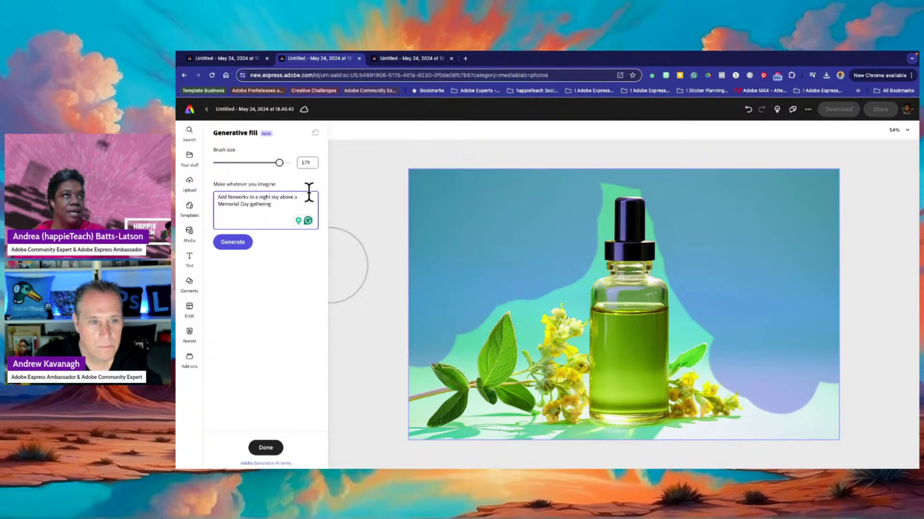
{"action": "left_click", "coordinate": [241, 246]}
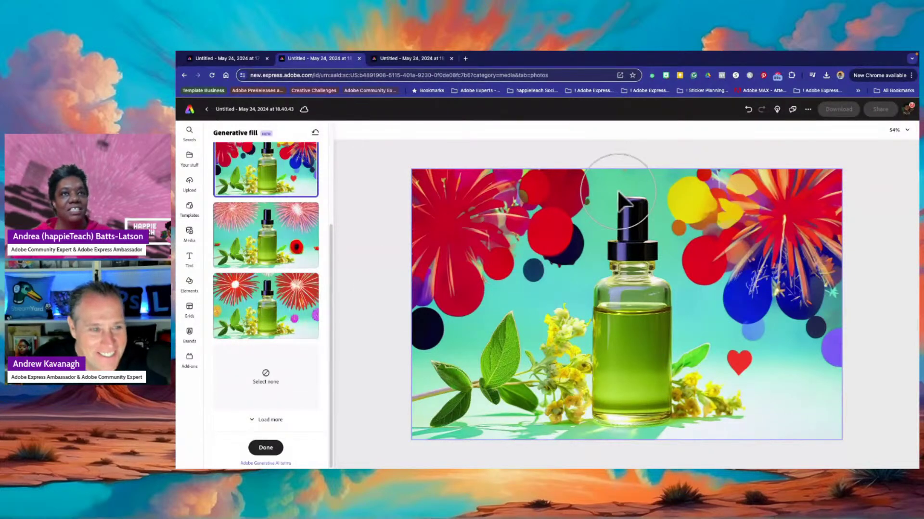
Select the second generated variation, with pink fireworks on both sides of the bottle.
{"action": "mouse_move", "coordinate": [249, 251]}
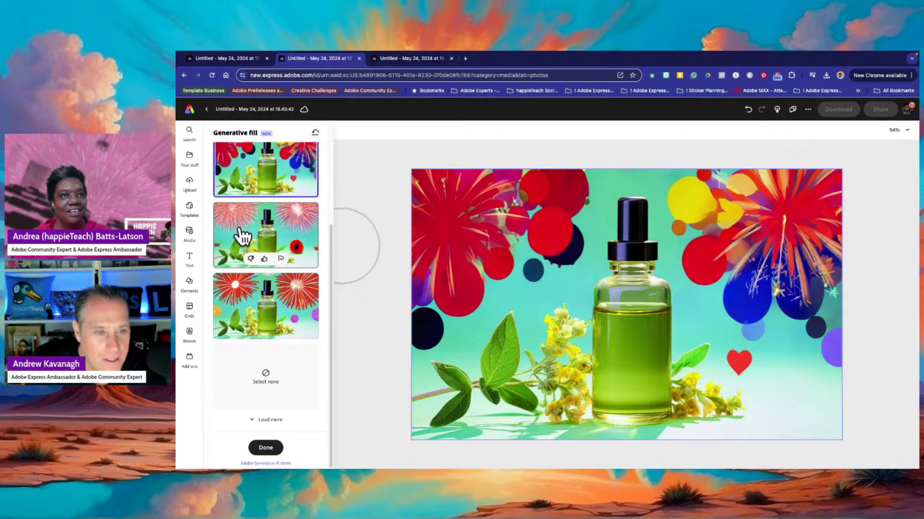
{"action": "left_click", "coordinate": [243, 236]}
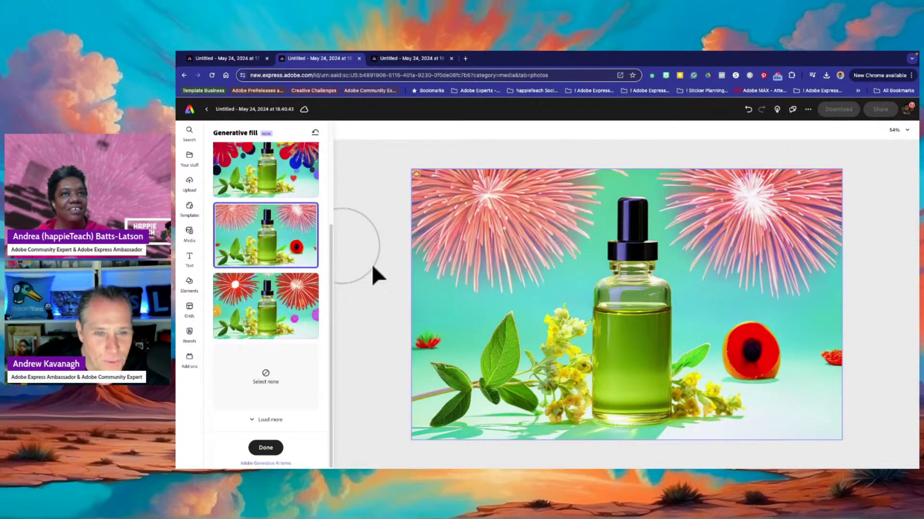
{"action": "mouse_move", "coordinate": [249, 322]}
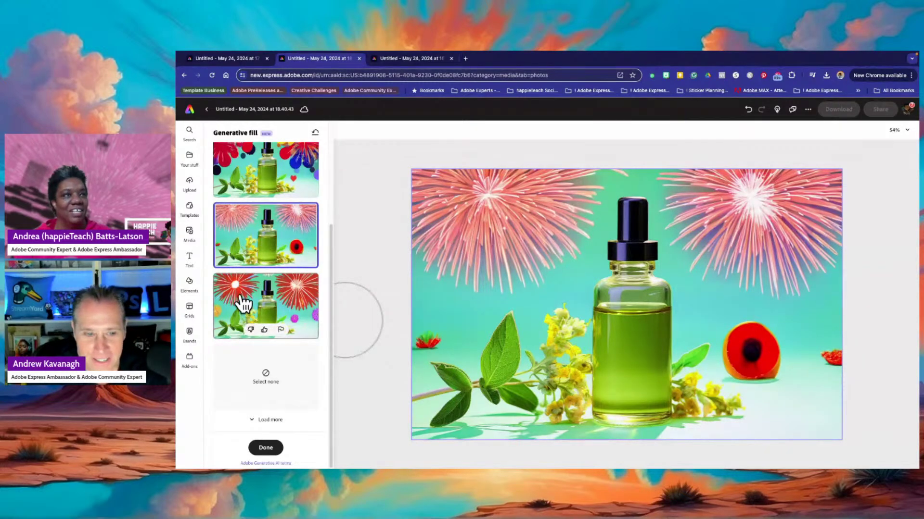
Preview the third generated variation with red fireworks on both sides and load more fireworks results.
{"action": "left_click", "coordinate": [244, 303]}
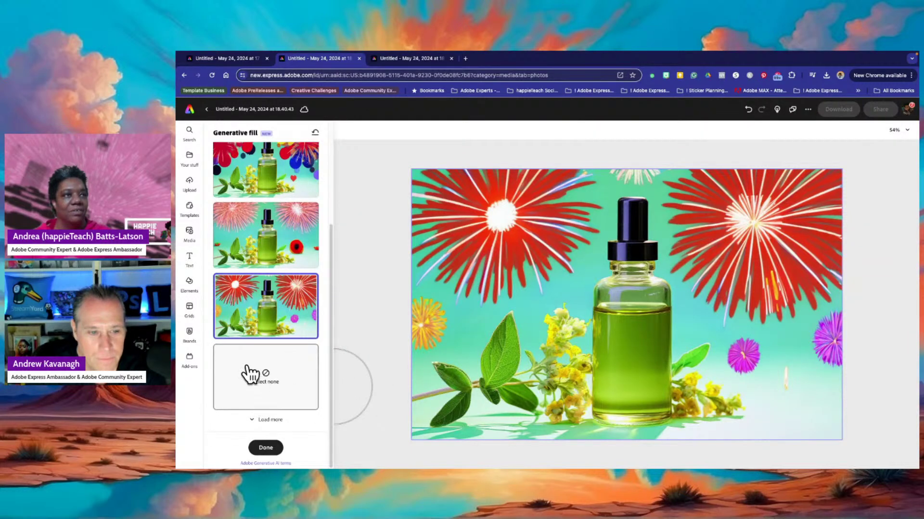
{"action": "left_click", "coordinate": [268, 420]}
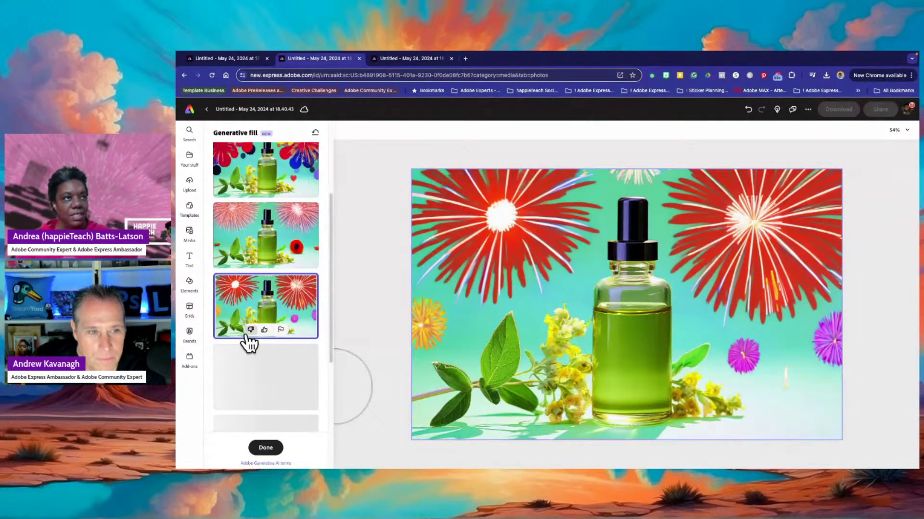
{"action": "scroll", "coordinate": [270, 339], "scroll_direction": "down", "scroll_amount": 4}
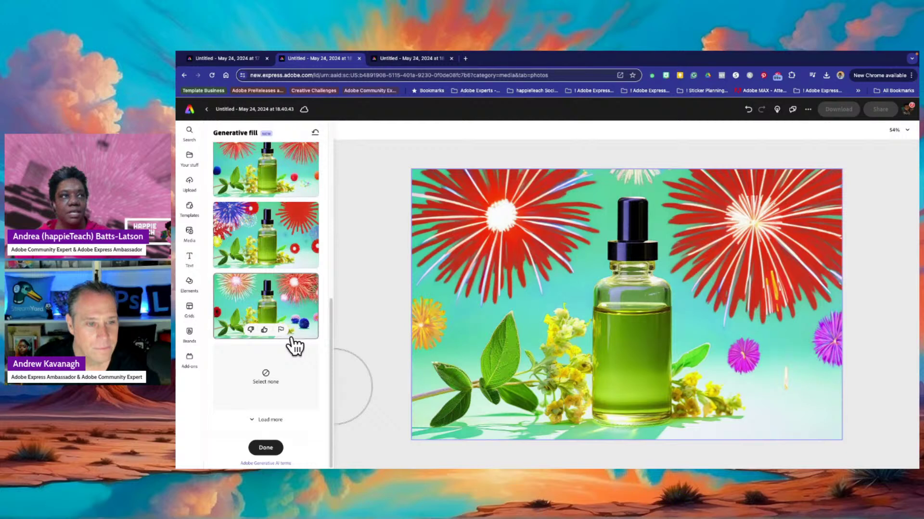
Compare the additional fireworks variations and select the one with blue and white bursts beside a large solid red burst.
{"action": "scroll", "coordinate": [277, 315], "scroll_direction": "up", "scroll_amount": 2}
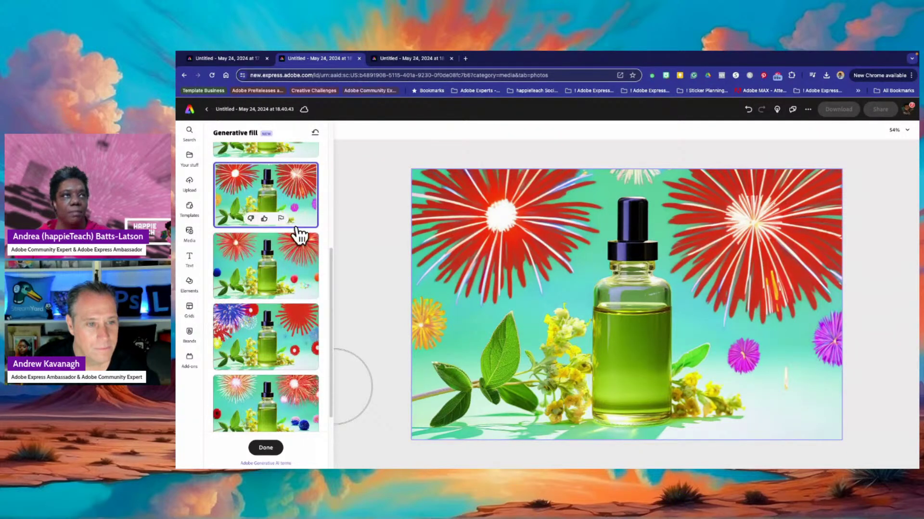
{"action": "left_click", "coordinate": [290, 260]}
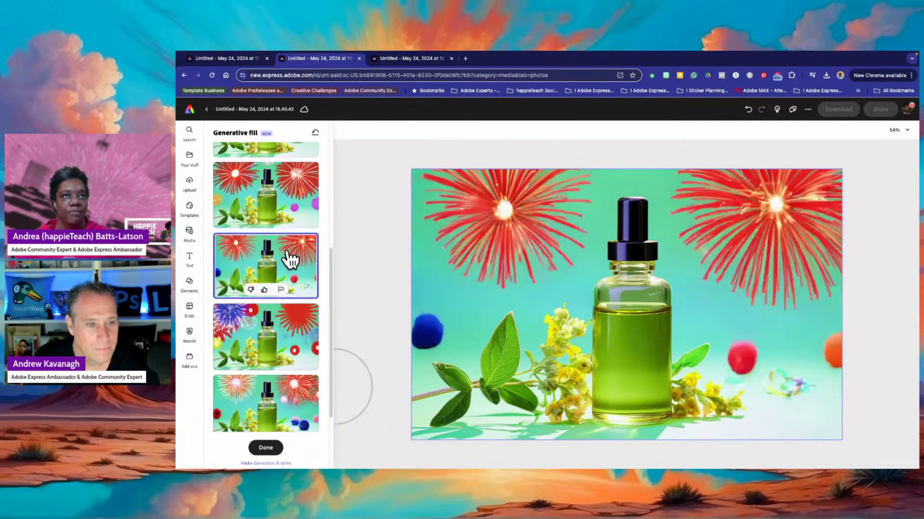
{"action": "left_click", "coordinate": [289, 332]}
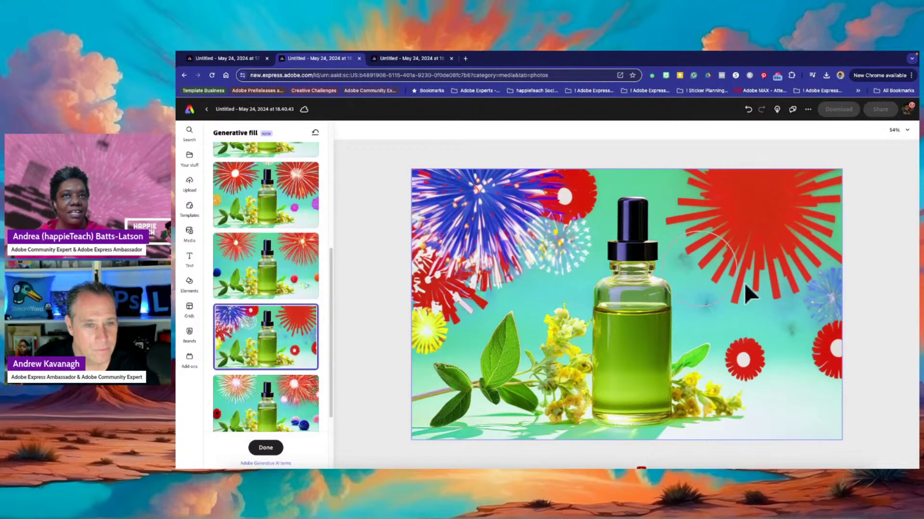
{"action": "left_click", "coordinate": [302, 394]}
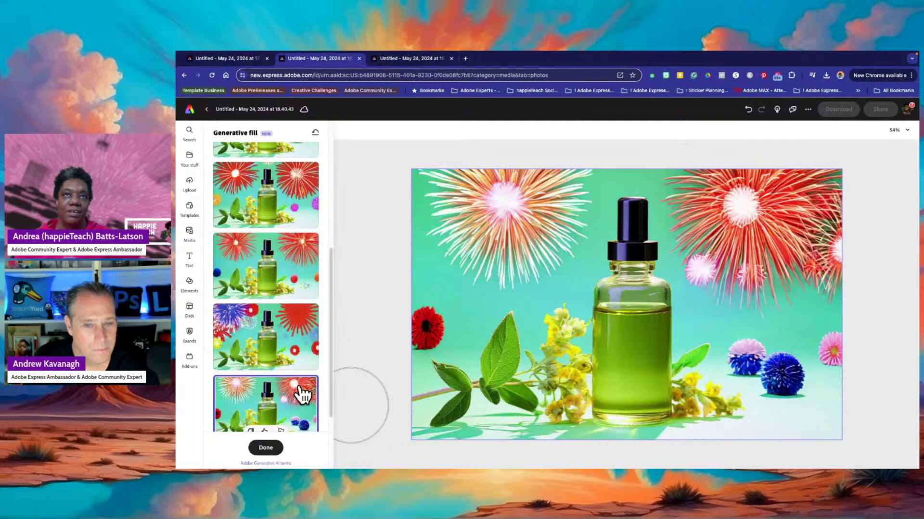
{"action": "left_click", "coordinate": [300, 333]}
{"action": "left_click", "coordinate": [294, 254]}
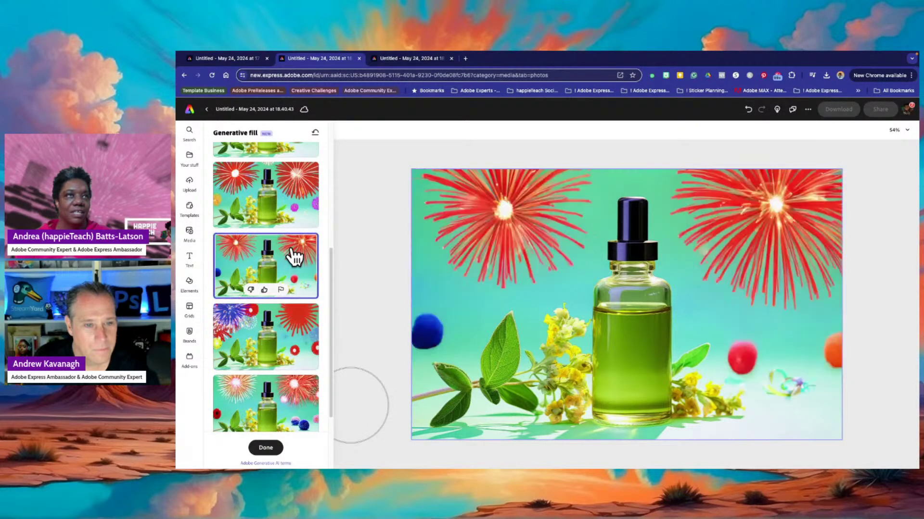
{"action": "left_click", "coordinate": [299, 183]}
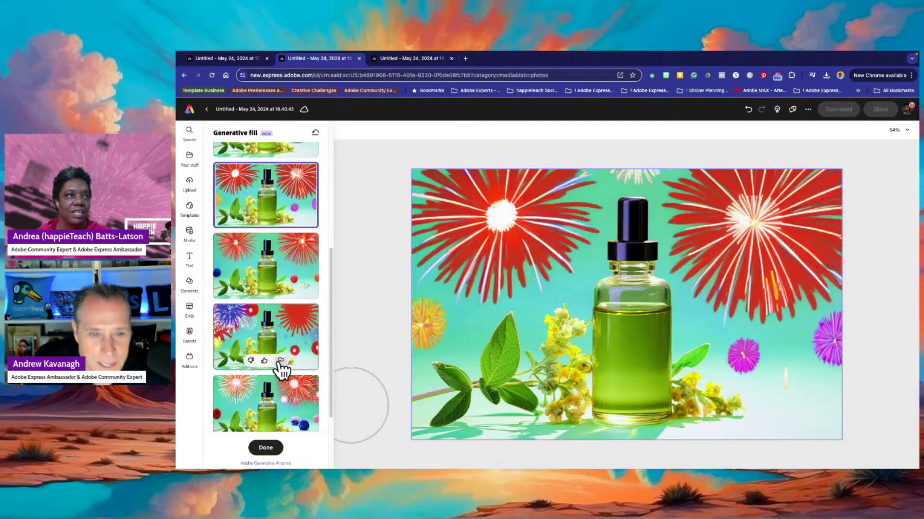
{"action": "left_click", "coordinate": [270, 343]}
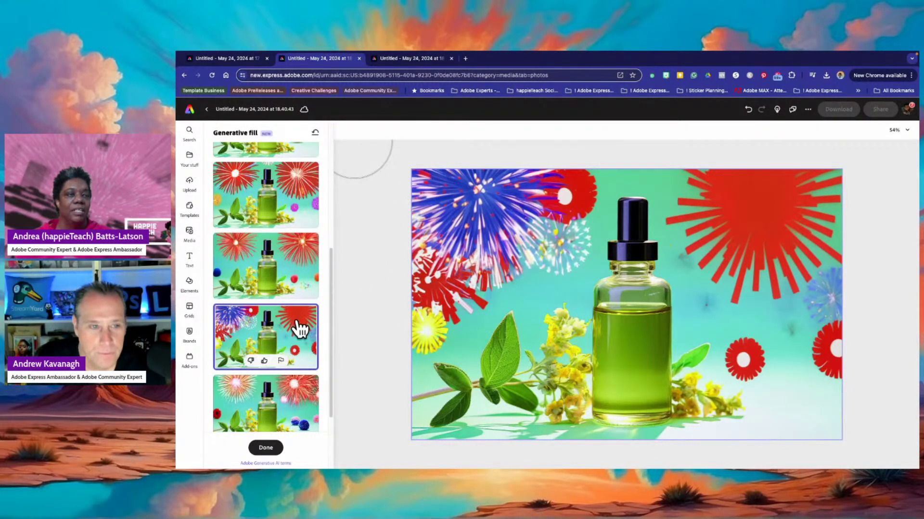
Paint over the red fireworks on the bottle's right side and generate a fill from "blue, white, and yellow fireworks".
{"action": "scroll", "coordinate": [299, 327], "scroll_direction": "up", "scroll_amount": 5}
{"action": "scroll", "coordinate": [299, 331], "scroll_direction": "up", "scroll_amount": 1}
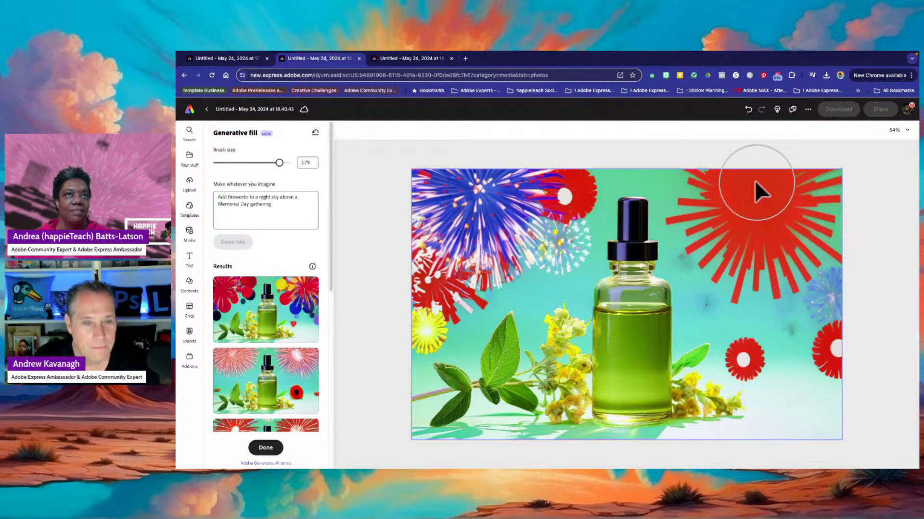
{"action": "mouse_move", "coordinate": [698, 173]}
{"action": "left_mouse_down"}
{"action": "mouse_move", "coordinate": [698, 211]}
{"action": "mouse_move", "coordinate": [736, 269]}
{"action": "mouse_move", "coordinate": [749, 272]}
{"action": "mouse_move", "coordinate": [808, 253]}
{"action": "mouse_move", "coordinate": [828, 178]}
{"action": "mouse_move", "coordinate": [824, 162]}
{"action": "mouse_move", "coordinate": [780, 158]}
{"action": "mouse_move", "coordinate": [768, 169]}
{"action": "mouse_move", "coordinate": [775, 211]}
{"action": "mouse_move", "coordinate": [763, 207]}
{"action": "mouse_move", "coordinate": [791, 205]}
{"action": "mouse_move", "coordinate": [799, 253]}
{"action": "mouse_move", "coordinate": [766, 290]}
{"action": "mouse_move", "coordinate": [746, 347]}
{"action": "mouse_move", "coordinate": [834, 353]}
{"action": "mouse_move", "coordinate": [830, 232]}
{"action": "left_mouse_up"}
{"action": "left_click", "coordinate": [254, 202]}
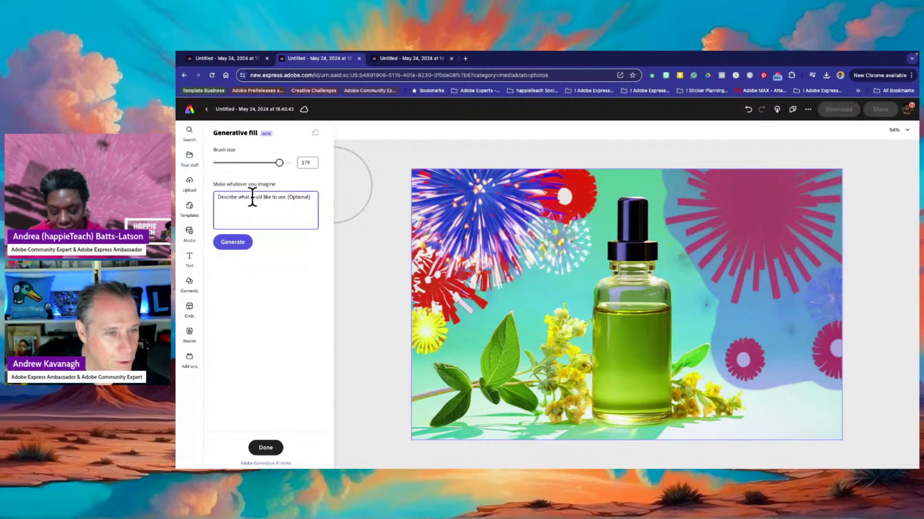
{"action": "type", "text": "blue white"}
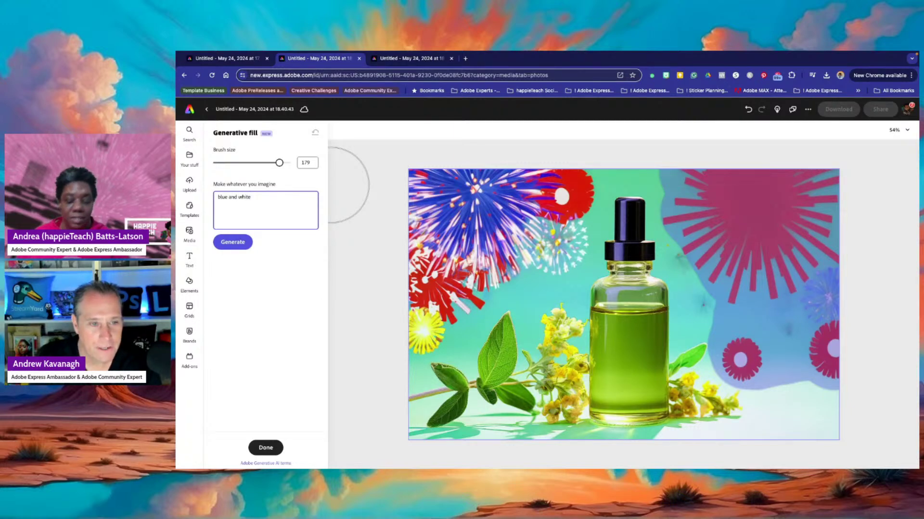
{"action": "left_click", "coordinate": [235, 198]}
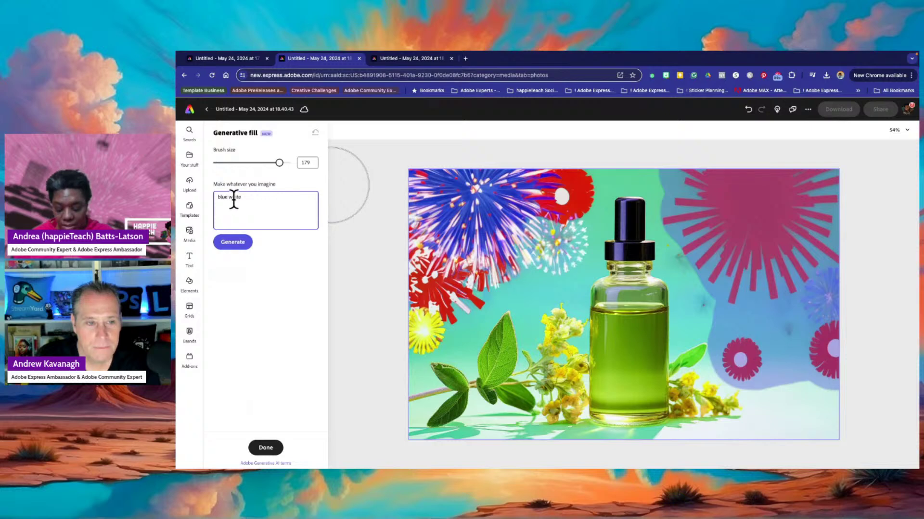
{"action": "type", "text": ","}
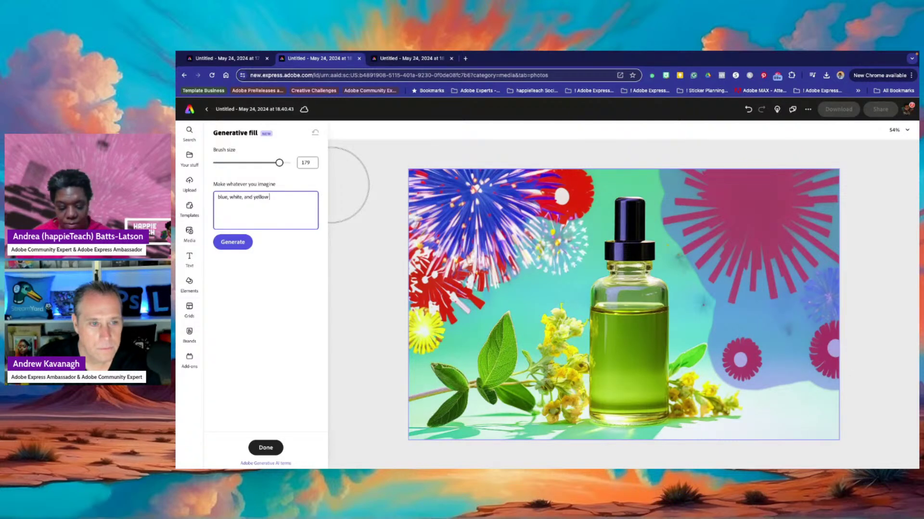
{"action": "type", "text": "eworks"}
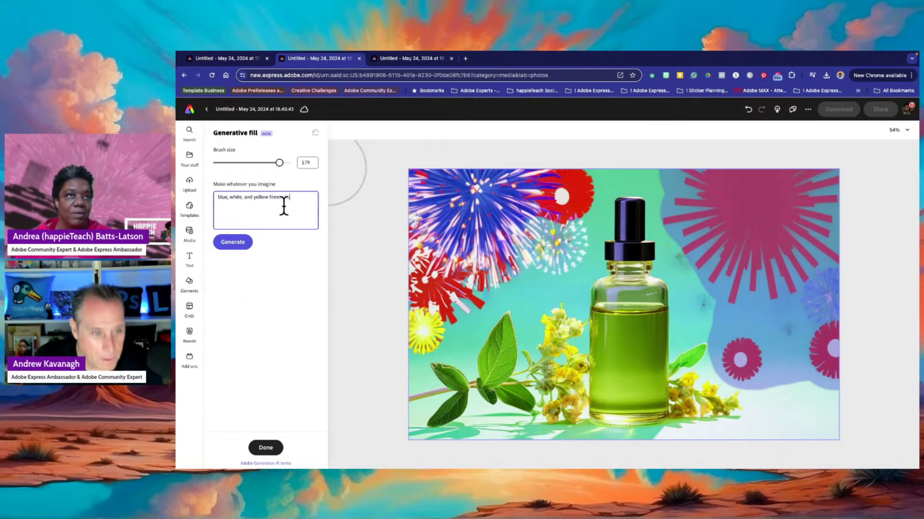
{"action": "left_click", "coordinate": [238, 245]}
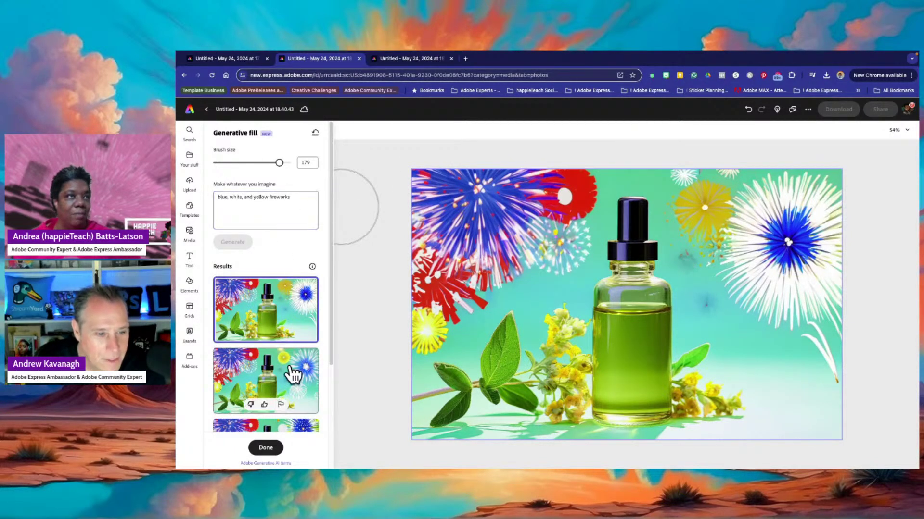
Compare the new fill variations and select the third, with a large blue, white and yellow burst on the bottle's right.
{"action": "scroll", "coordinate": [298, 365], "scroll_direction": "down", "scroll_amount": 1}
{"action": "left_click", "coordinate": [304, 341]}
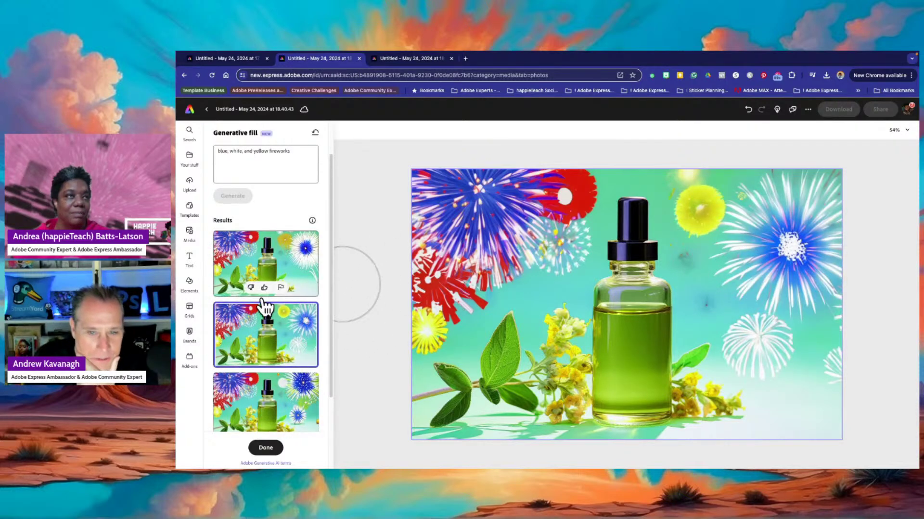
{"action": "scroll", "coordinate": [284, 362], "scroll_direction": "down", "scroll_amount": 1}
{"action": "left_click", "coordinate": [303, 385]}
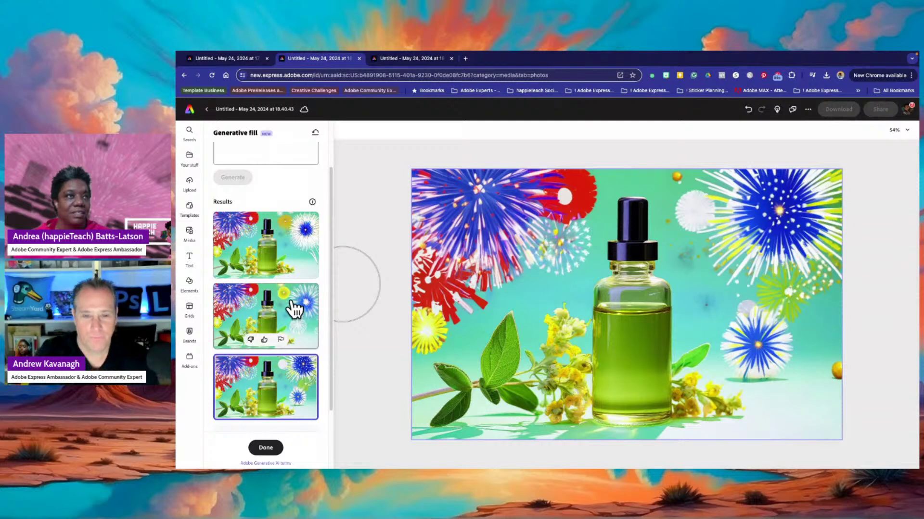
{"action": "scroll", "coordinate": [294, 310], "scroll_direction": "down", "scroll_amount": 3}
{"action": "left_click", "coordinate": [305, 221]}
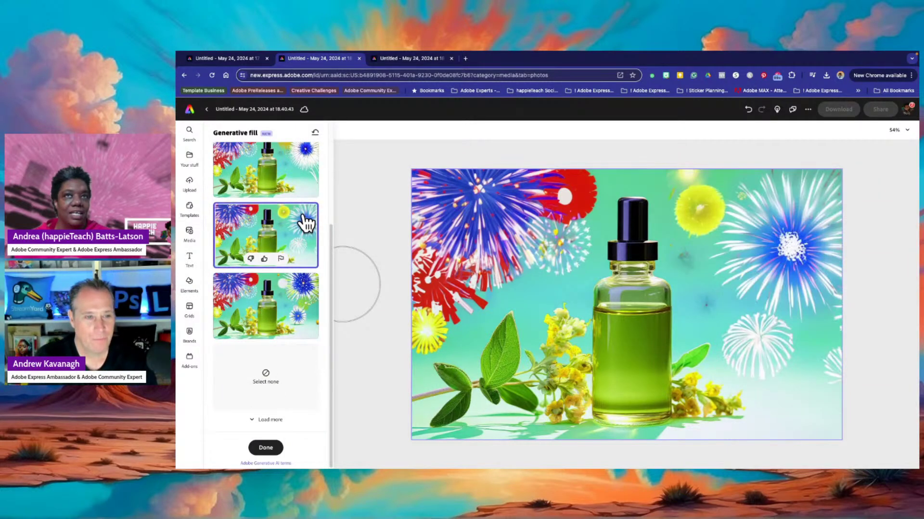
{"action": "left_click", "coordinate": [302, 319]}
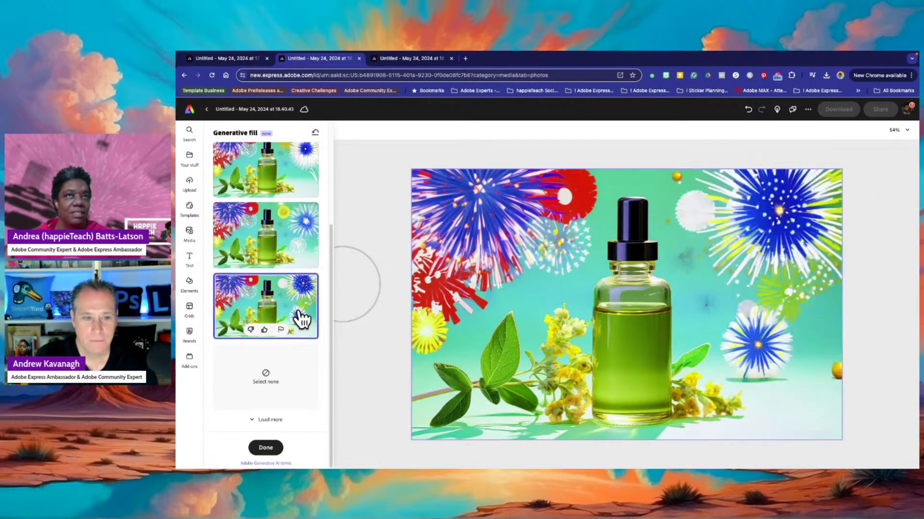
{"action": "left_click", "coordinate": [307, 237]}
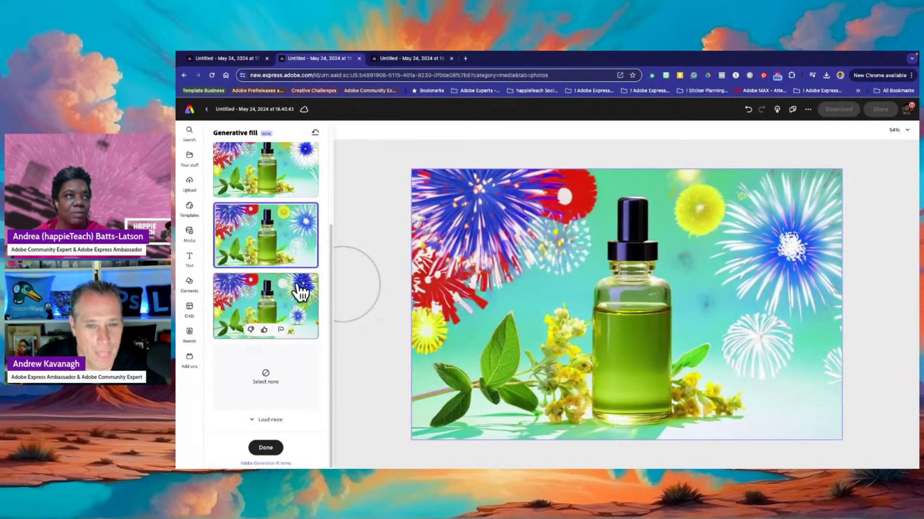
{"action": "left_click", "coordinate": [299, 315]}
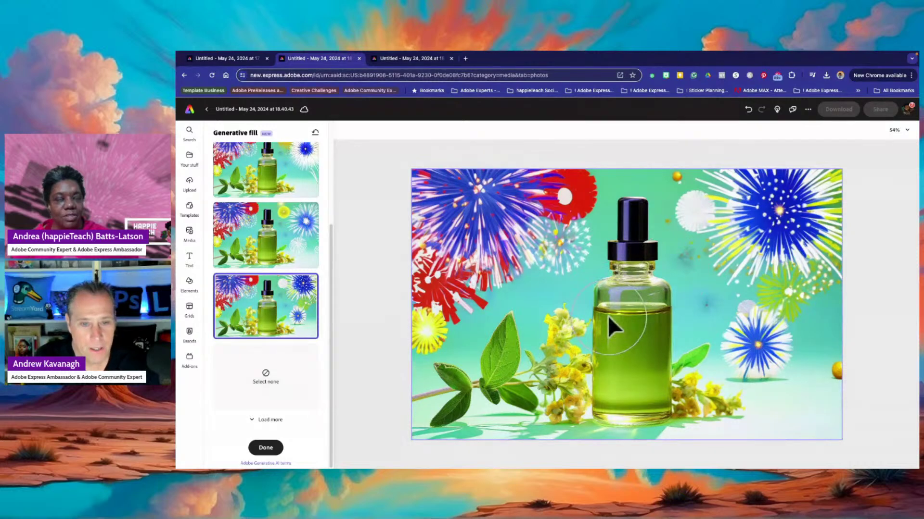
Paint over the bottle and surrounding plants and enter the fill prompt "Children looking up to the left sky".
{"action": "mouse_move", "coordinate": [643, 219]}
{"action": "left_mouse_down"}
{"action": "mouse_move", "coordinate": [637, 202]}
{"action": "mouse_move", "coordinate": [628, 261]}
{"action": "mouse_move", "coordinate": [644, 323]}
{"action": "mouse_move", "coordinate": [637, 374]}
{"action": "mouse_move", "coordinate": [625, 316]}
{"action": "mouse_move", "coordinate": [619, 342]}
{"action": "mouse_move", "coordinate": [562, 331]}
{"action": "mouse_move", "coordinate": [523, 339]}
{"action": "mouse_move", "coordinate": [437, 388]}
{"action": "mouse_move", "coordinate": [622, 416]}
{"action": "mouse_move", "coordinate": [728, 408]}
{"action": "mouse_move", "coordinate": [690, 379]}
{"action": "mouse_move", "coordinate": [656, 383]}
{"action": "mouse_move", "coordinate": [544, 430]}
{"action": "mouse_move", "coordinate": [431, 427]}
{"action": "left_mouse_up"}
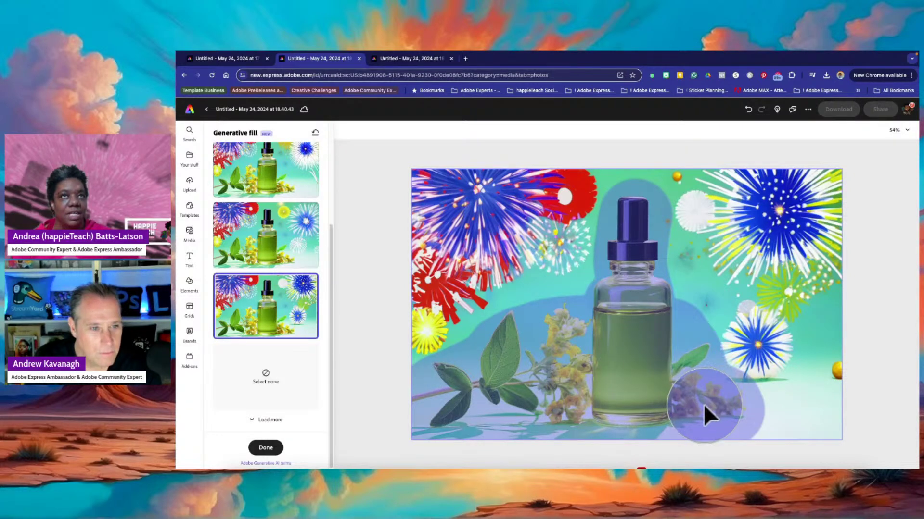
{"action": "left_click", "coordinate": [683, 399]}
{"action": "left_click", "coordinate": [257, 197]}
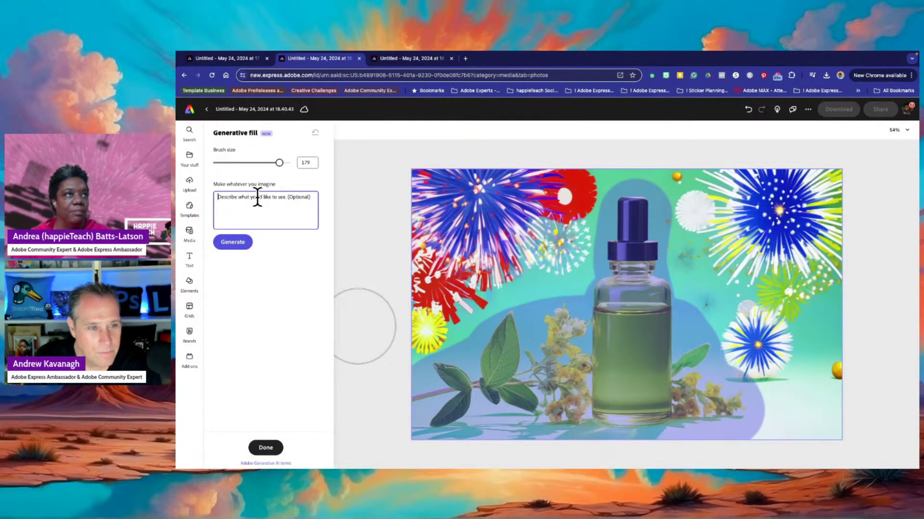
{"action": "type", "text": "Chi"}
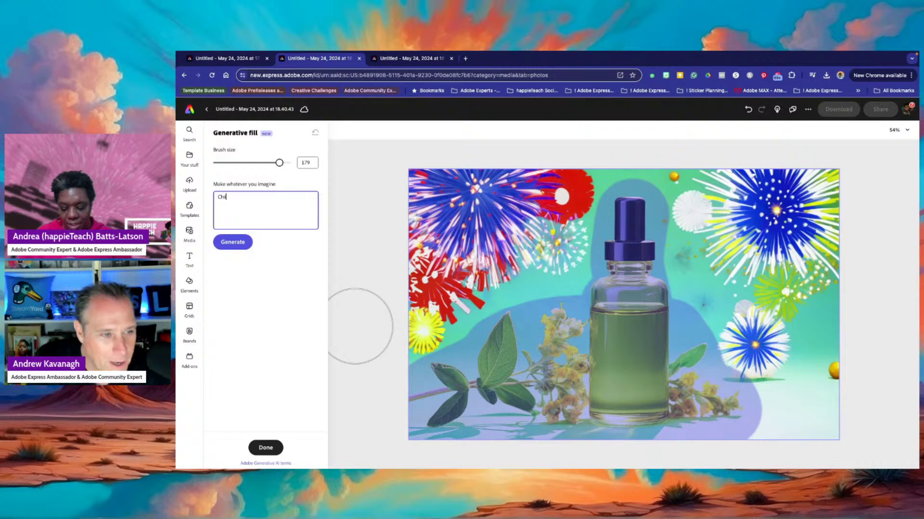
{"action": "type", "text": "ldren"}
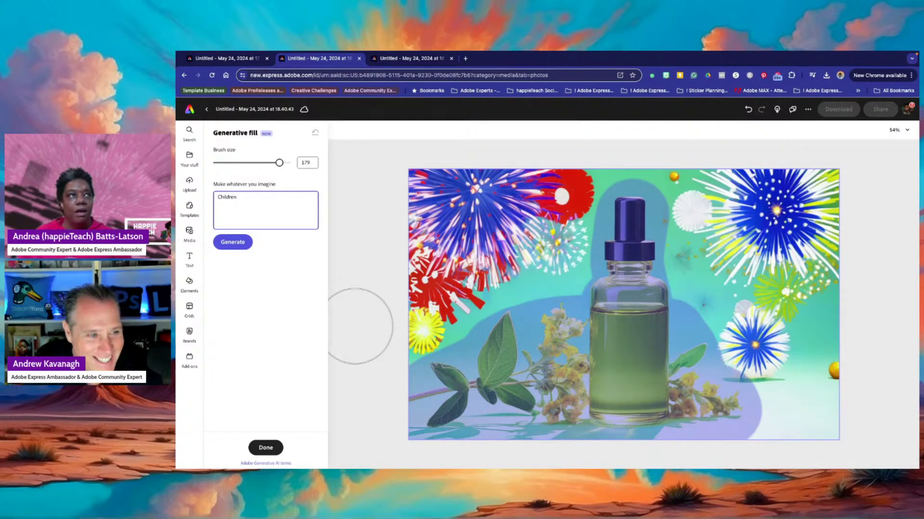
{"action": "type", "text": " ("}
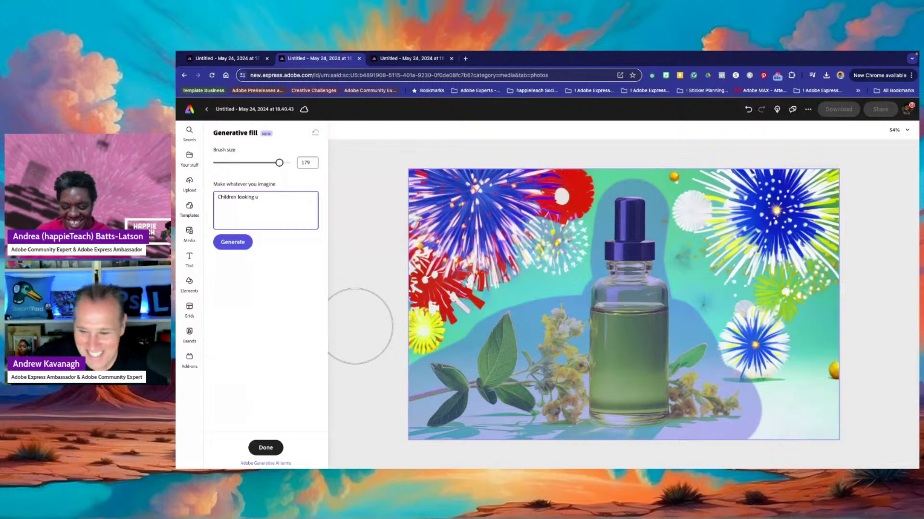
{"action": "type", "text": "ooking up to the left"}
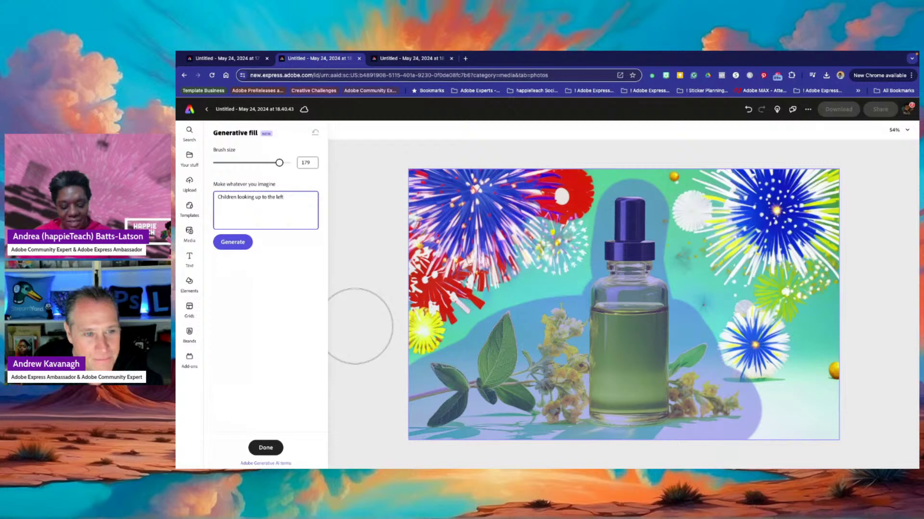
{"action": "type", "text": "y"}
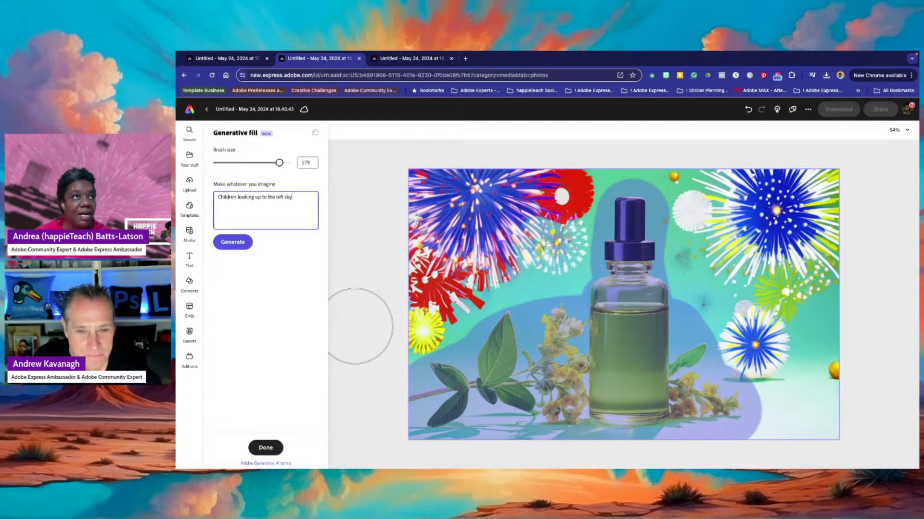
Change the beginning of the prompt so it reads "Excited children looking up to the left sky".
{"action": "left_click", "coordinate": [237, 197]}
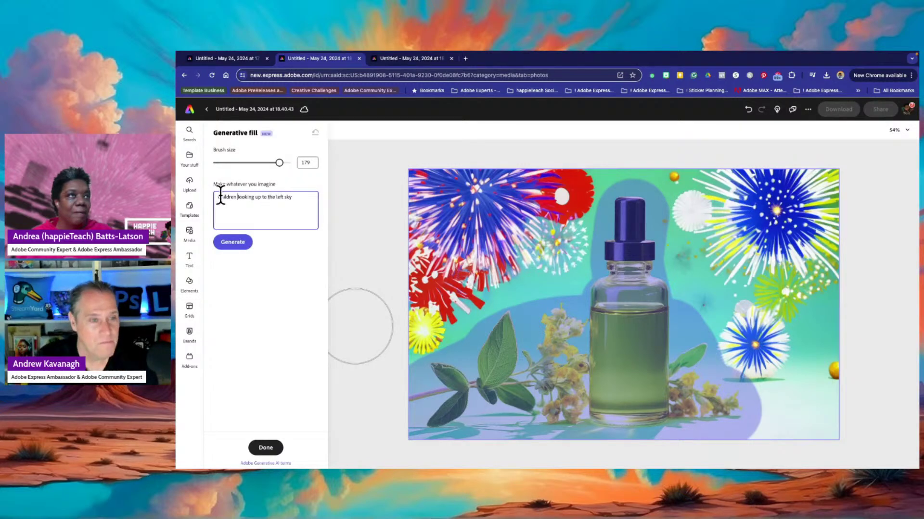
{"action": "key", "text": "BackSpace"}
{"action": "type", "text": "Mes"}
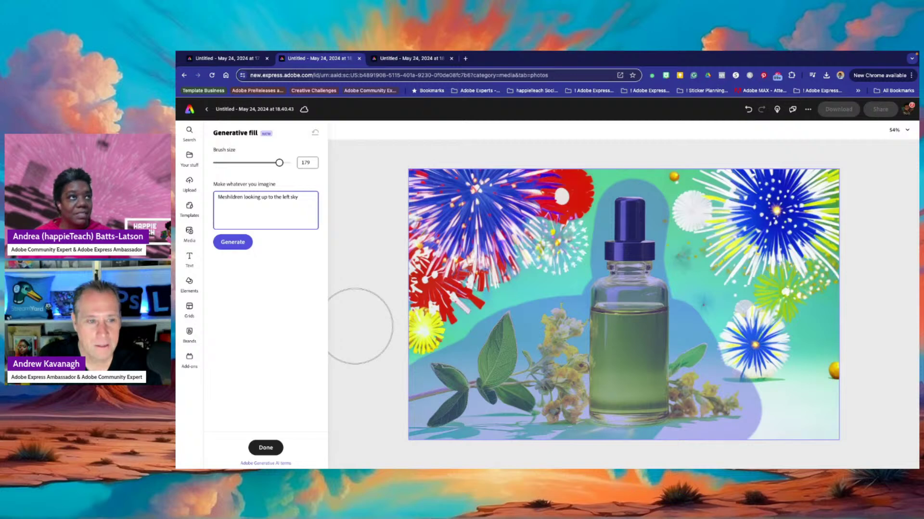
{"action": "key", "text": "BackSpace"}
{"action": "key", "text": "BackSpace"}
{"action": "key", "text": "BackSpace"}
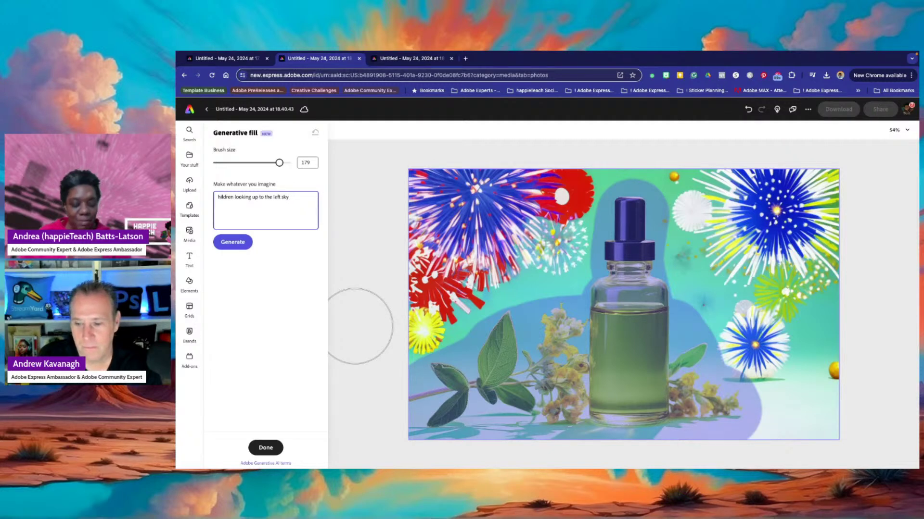
{"action": "type", "text": "Excited c"}
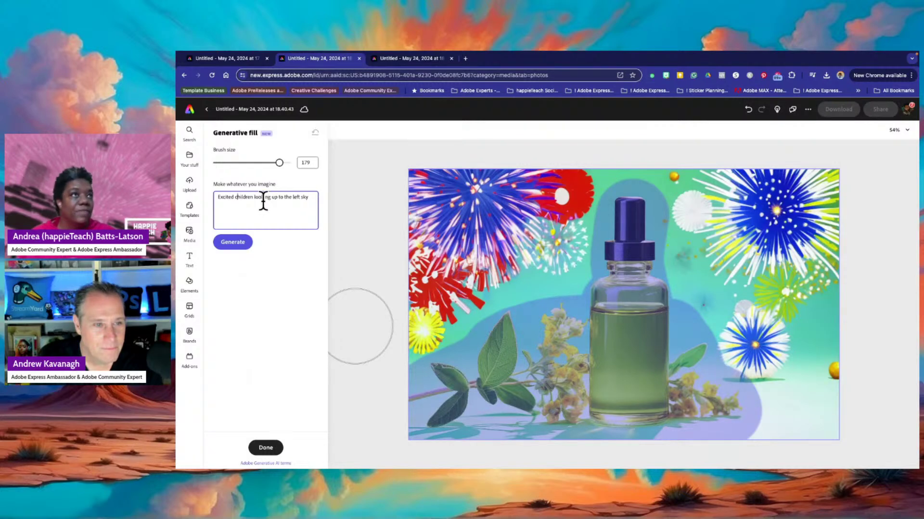
{"action": "left_click", "coordinate": [255, 197]}
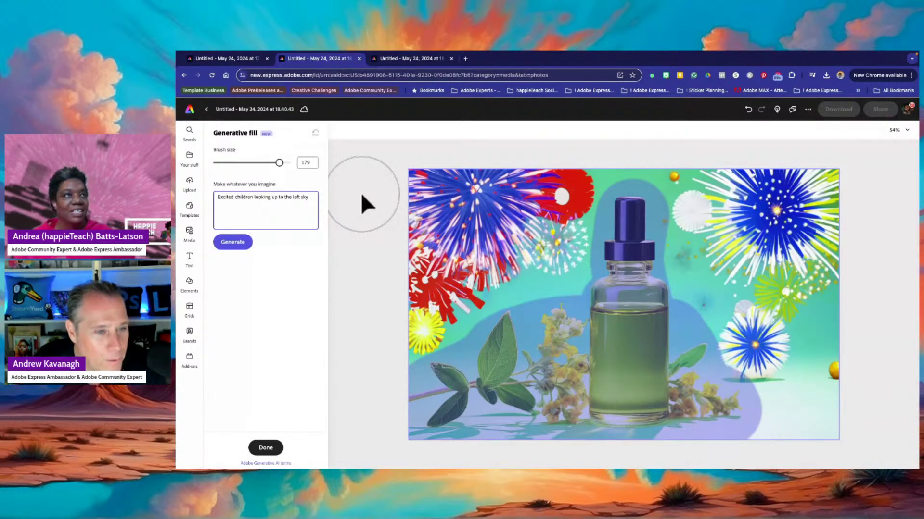
Generate the fill from the excited children prompt and compare the variations, selecting the third with the boy in a green shirt.
{"action": "left_click", "coordinate": [231, 245]}
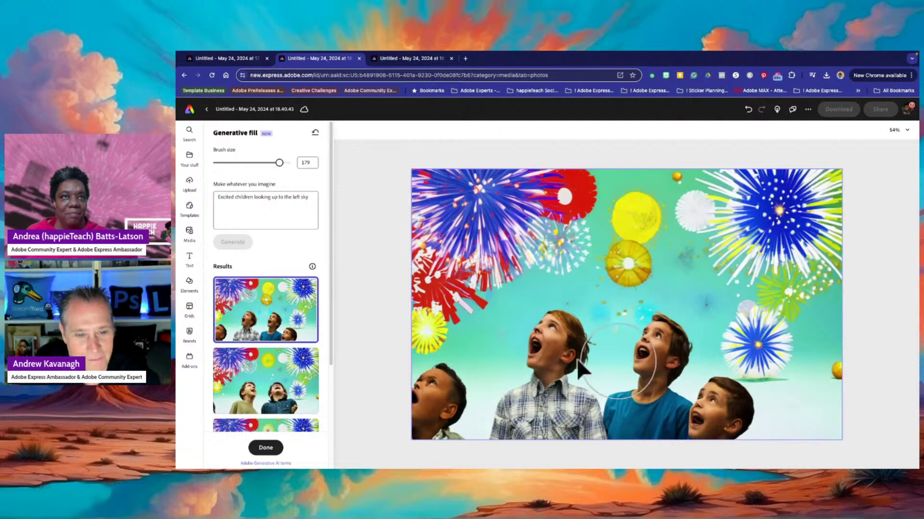
{"action": "left_click", "coordinate": [261, 400]}
{"action": "scroll", "coordinate": [267, 392], "scroll_direction": "down", "scroll_amount": 2}
{"action": "left_click", "coordinate": [272, 394]}
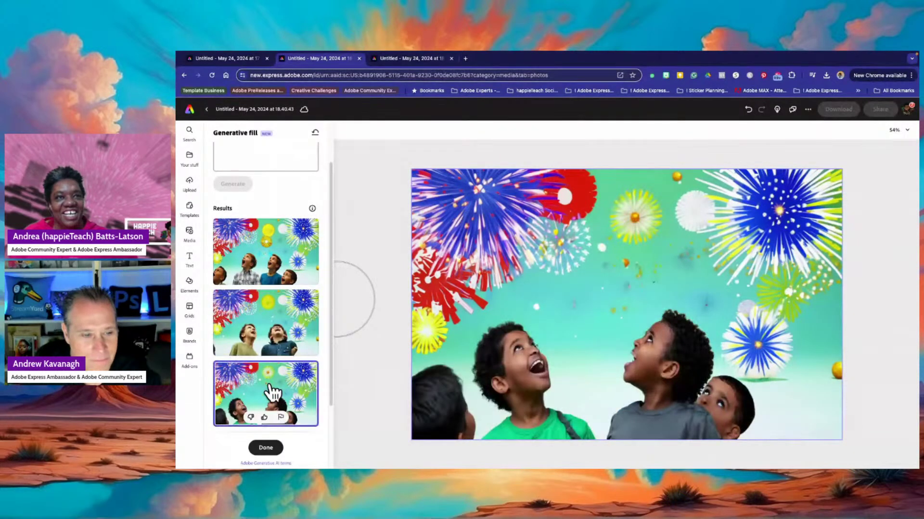
{"action": "scroll", "coordinate": [268, 387], "scroll_direction": "down", "scroll_amount": 3}
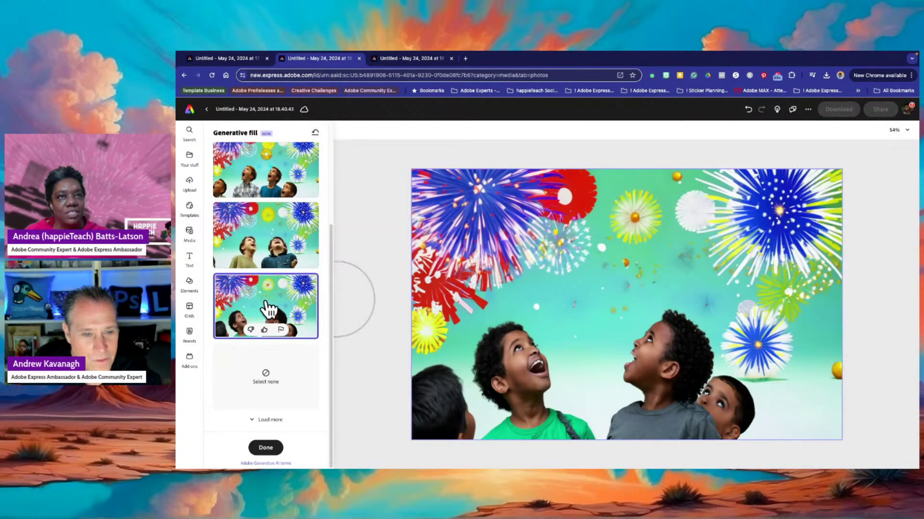
{"action": "scroll", "coordinate": [279, 284], "scroll_direction": "up", "scroll_amount": 3}
{"action": "scroll", "coordinate": [279, 284], "scroll_direction": "down", "scroll_amount": 2}
{"action": "scroll", "coordinate": [279, 283], "scroll_direction": "down", "scroll_amount": 1}
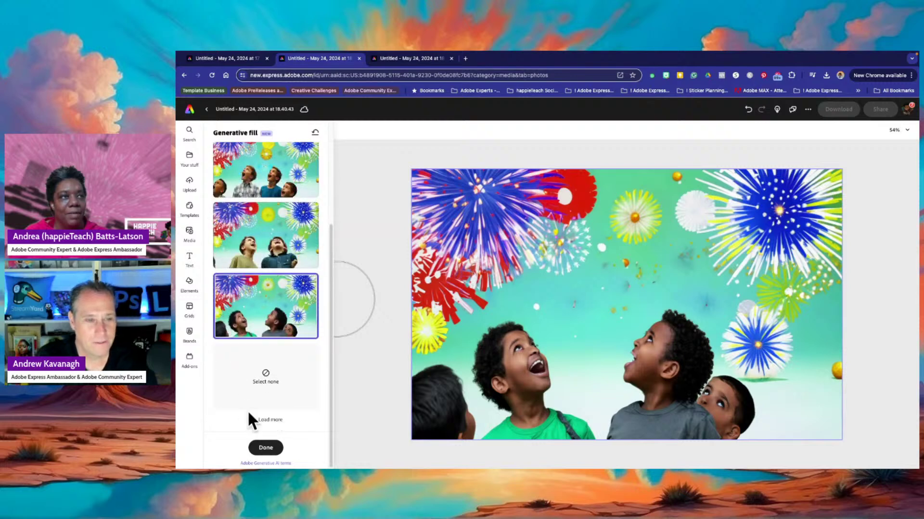
Load more variations of the children fill, compare them, and reselect the one with the boy in a green shirt.
{"action": "left_click", "coordinate": [265, 421]}
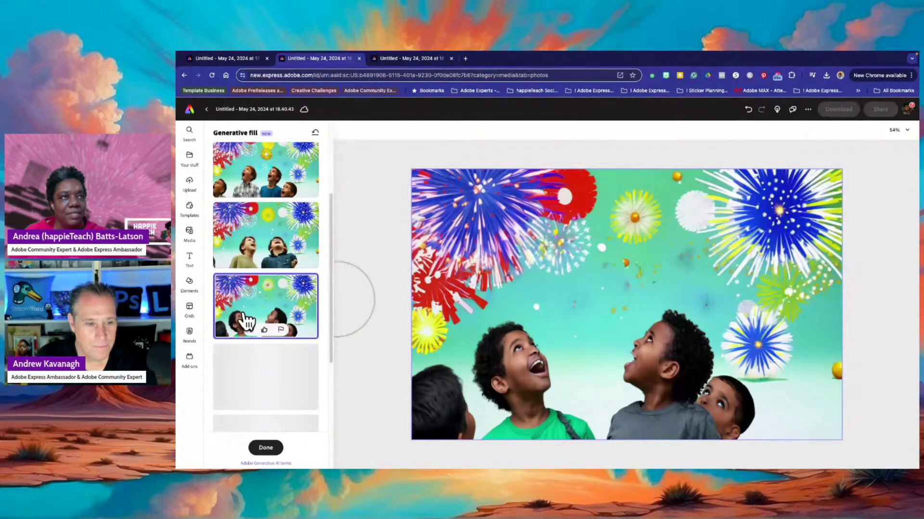
{"action": "scroll", "coordinate": [266, 303], "scroll_direction": "down", "scroll_amount": 3}
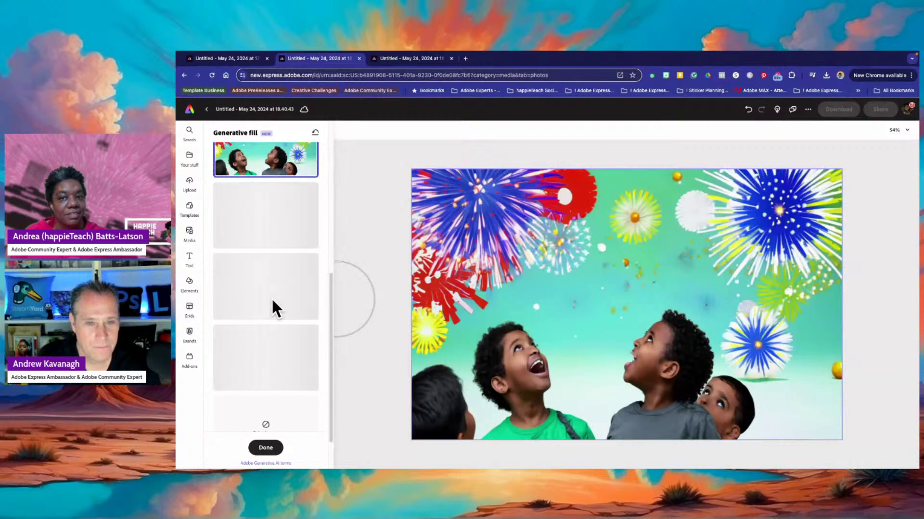
{"action": "left_click", "coordinate": [237, 175]}
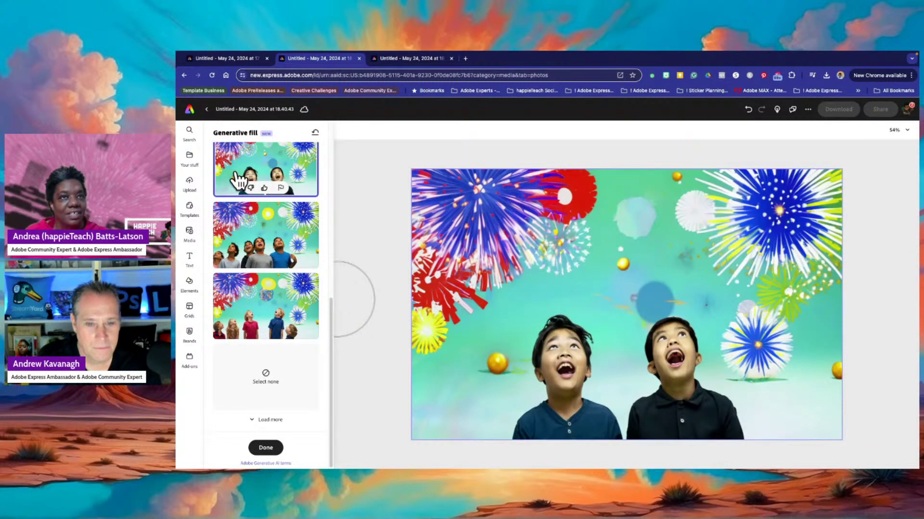
{"action": "left_click", "coordinate": [260, 245]}
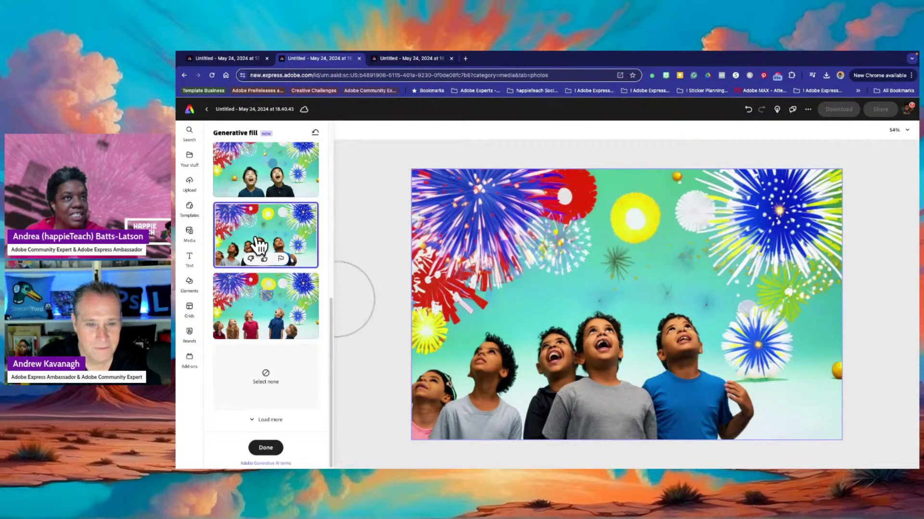
{"action": "left_click", "coordinate": [266, 325]}
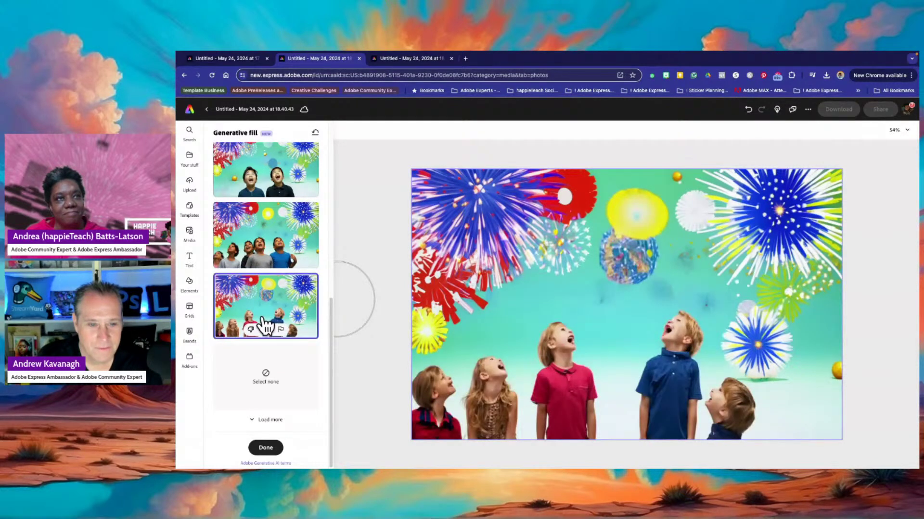
{"action": "left_click", "coordinate": [268, 232]}
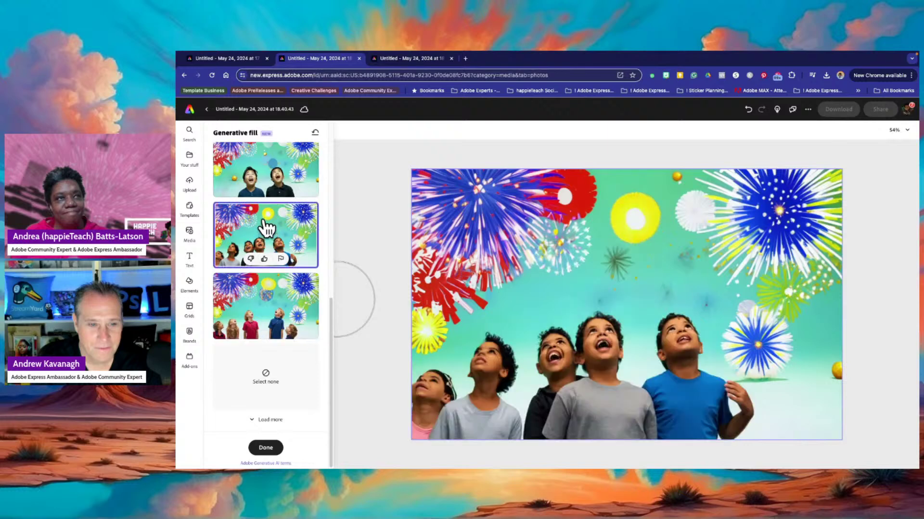
{"action": "left_click", "coordinate": [258, 183]}
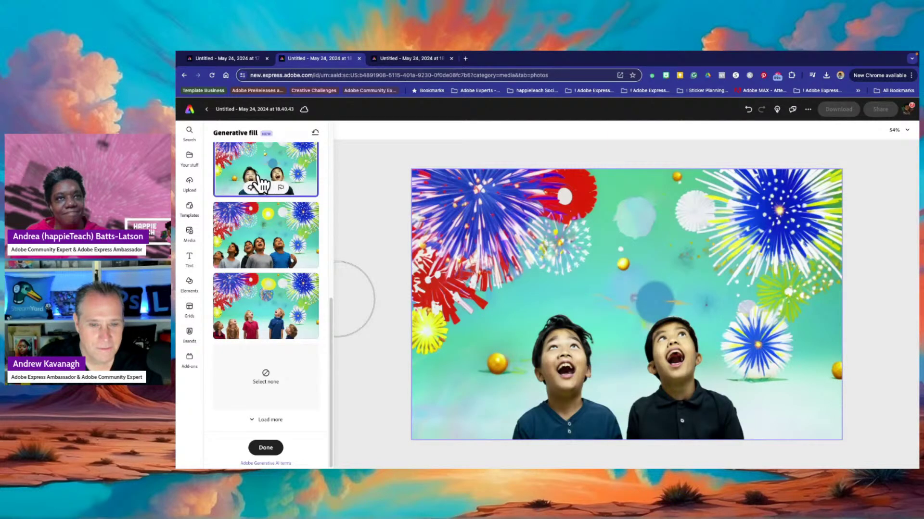
{"action": "scroll", "coordinate": [260, 184], "scroll_direction": "up", "scroll_amount": 2}
{"action": "left_click", "coordinate": [236, 183]}
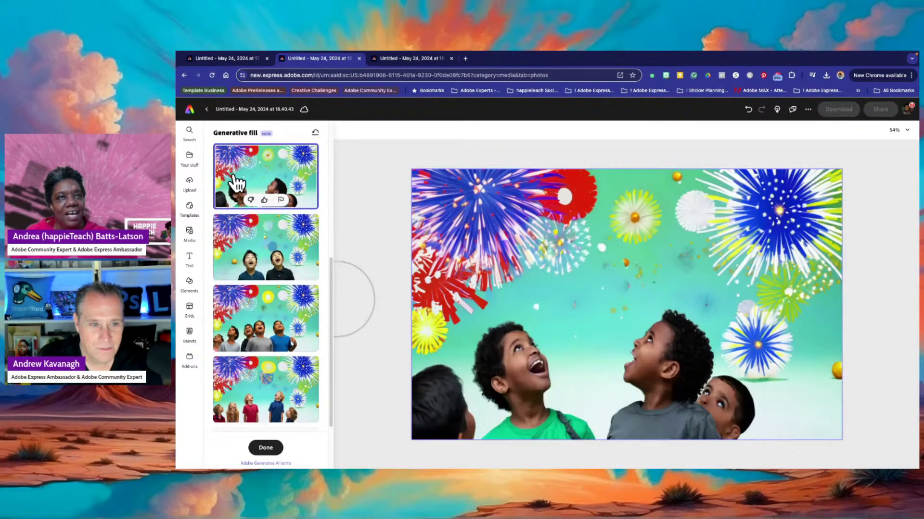
{"action": "scroll", "coordinate": [246, 203], "scroll_direction": "up", "scroll_amount": 1}
{"action": "scroll", "coordinate": [245, 203], "scroll_direction": "up", "scroll_amount": 5}
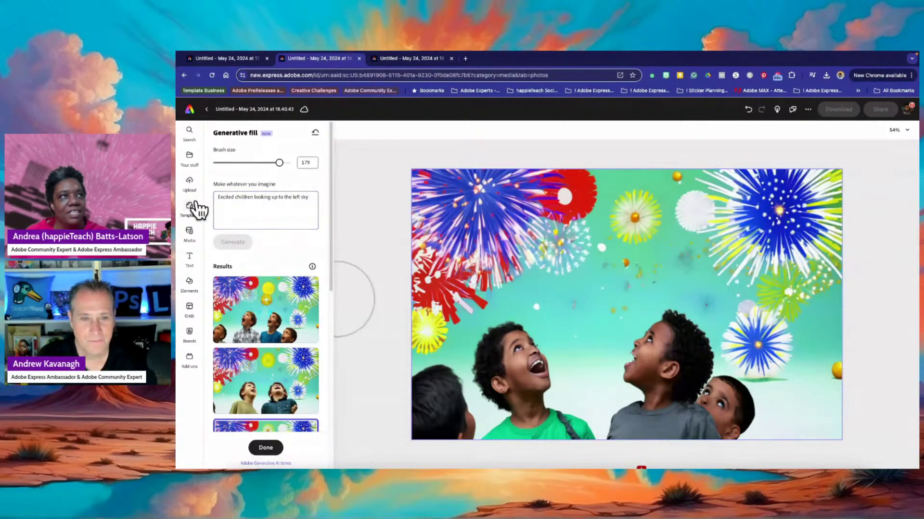
Change "children" to "pets" in the prompt and generate a fill from "Excited pets looking up to the left sky".
{"action": "left_click", "coordinate": [215, 200]}
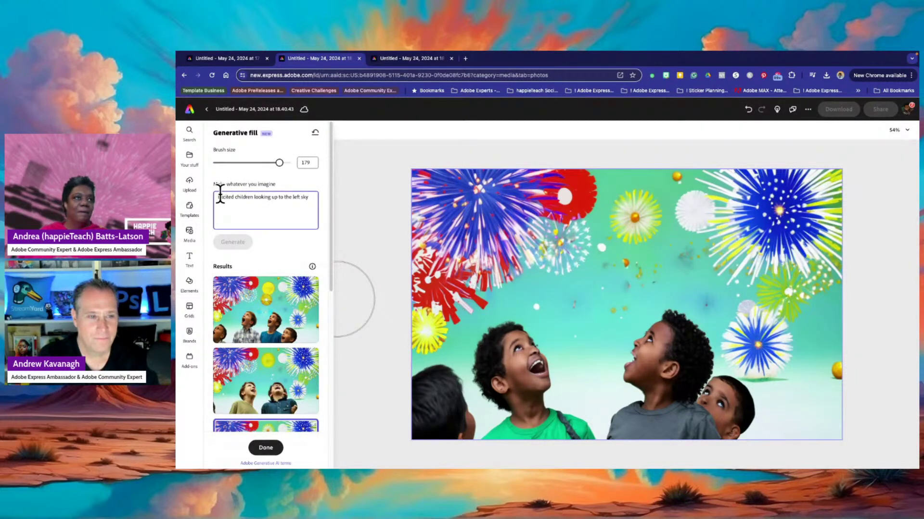
{"action": "double_click", "coordinate": [244, 197]}
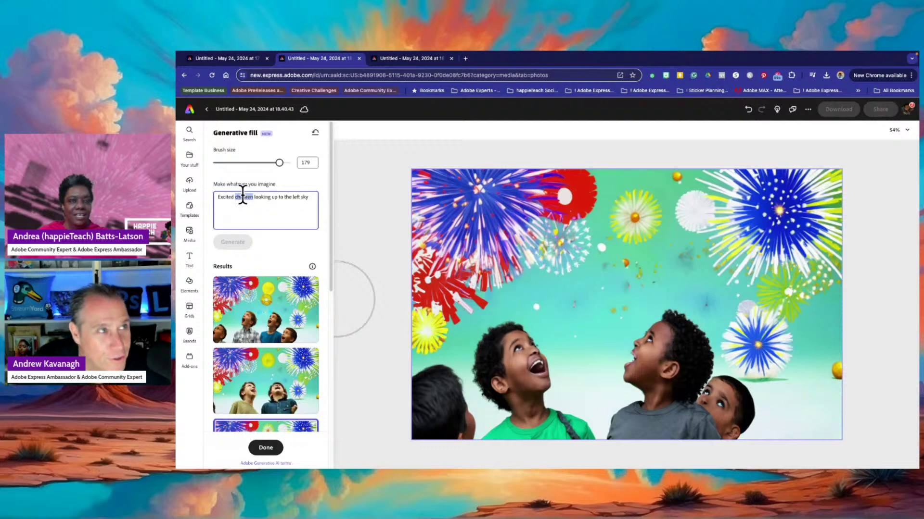
{"action": "type", "text": "pet"}
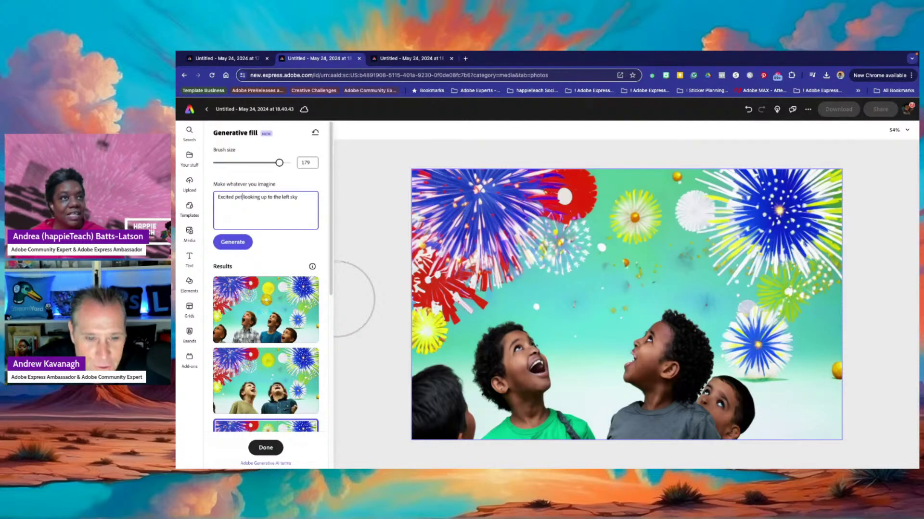
{"action": "type", "text": "d"}
{"action": "key", "text": "BackSpace"}
{"action": "type", "text": "s"}
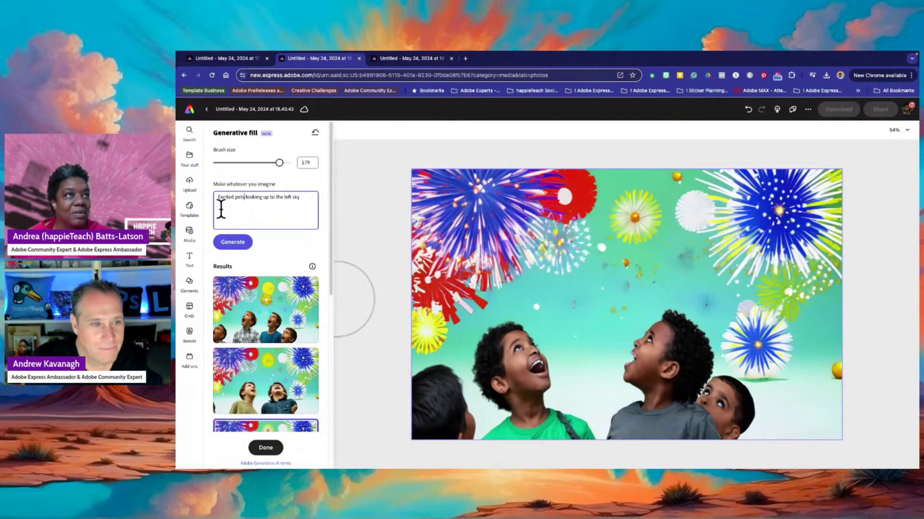
{"action": "key", "text": "Return"}
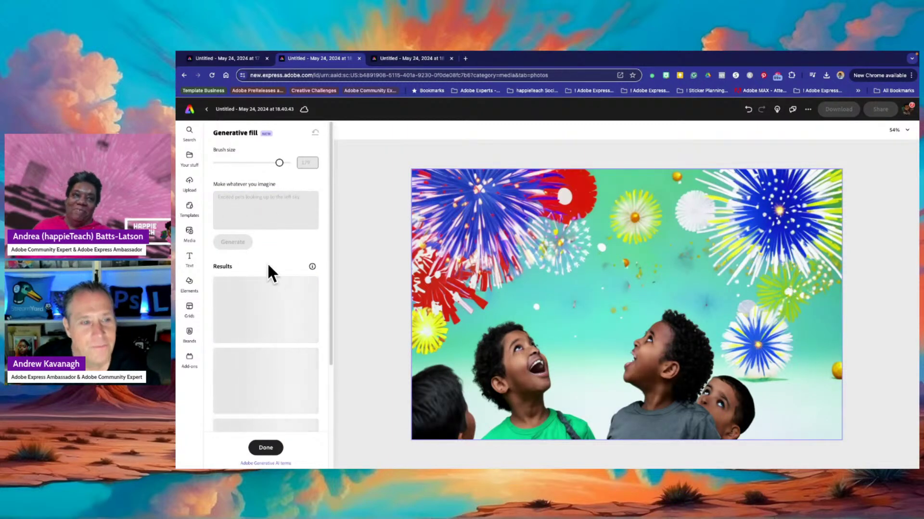
Compare the pet fill variations, select the first with two dogs lying side by side, and finish the Generative fill.
{"action": "mouse_move", "coordinate": [312, 267]}
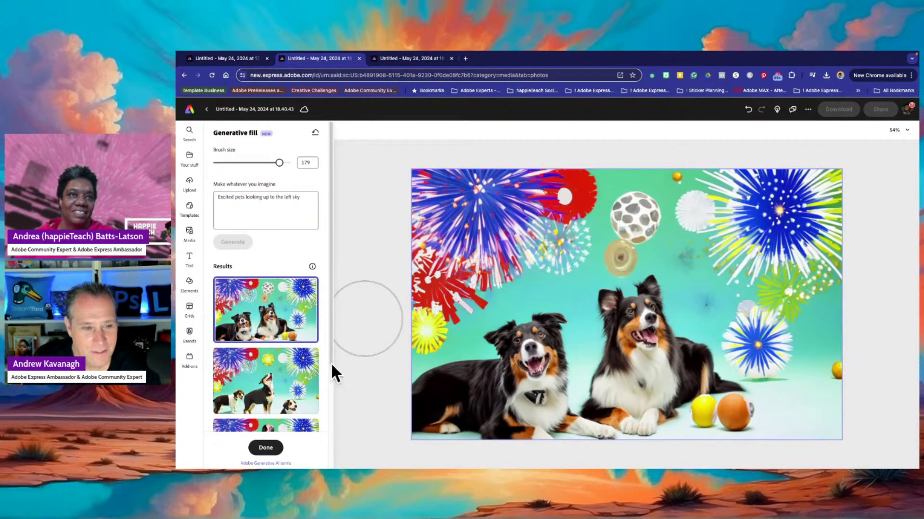
{"action": "left_click", "coordinate": [249, 394]}
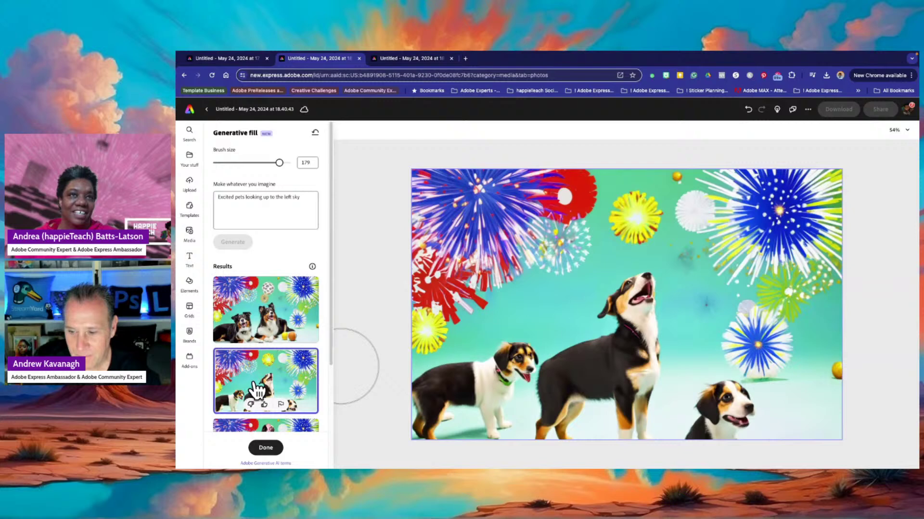
{"action": "scroll", "coordinate": [255, 380], "scroll_direction": "down", "scroll_amount": 2}
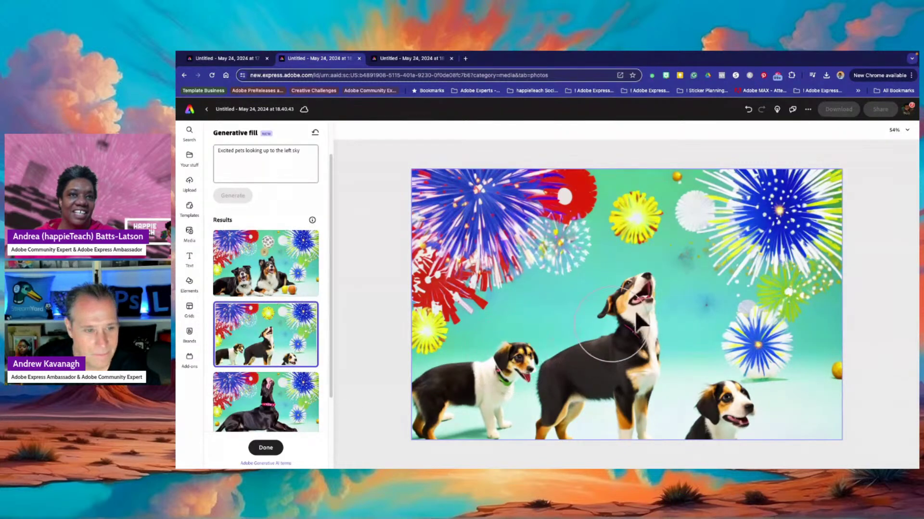
{"action": "left_click", "coordinate": [254, 274]}
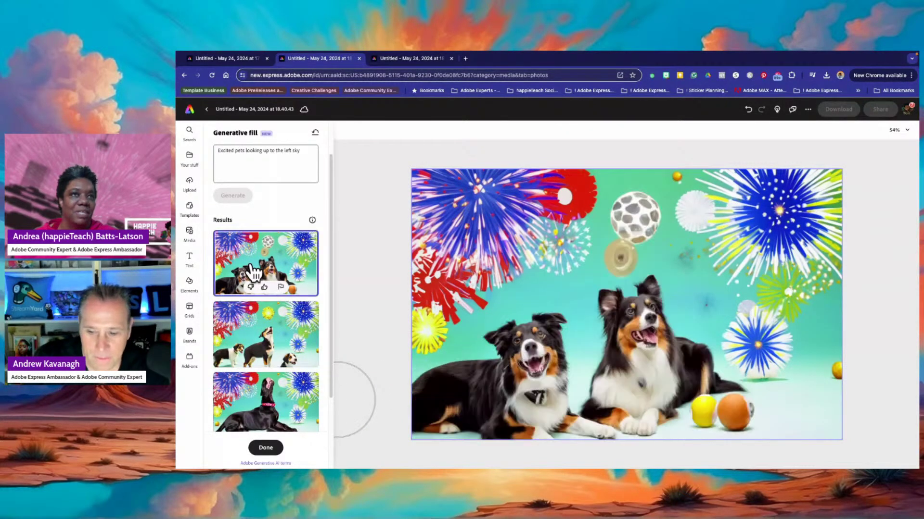
{"action": "scroll", "coordinate": [263, 351], "scroll_direction": "down", "scroll_amount": 4}
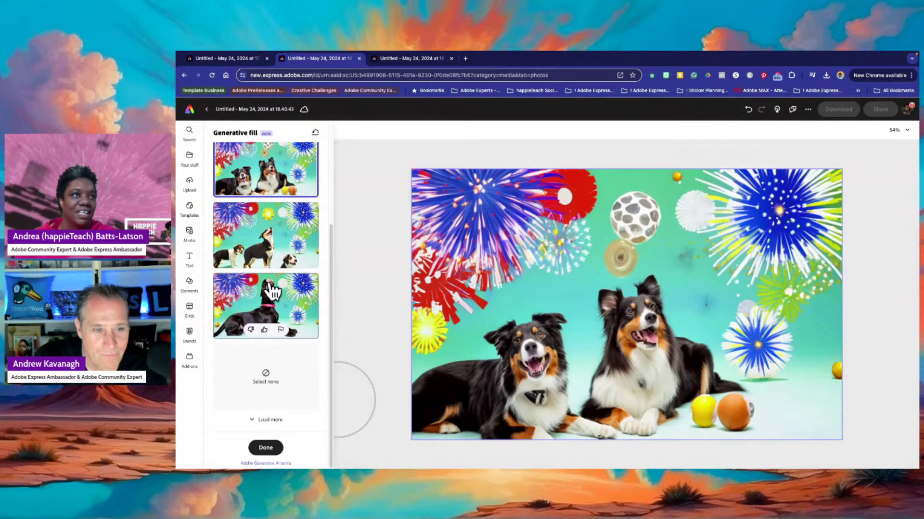
{"action": "left_click", "coordinate": [278, 304]}
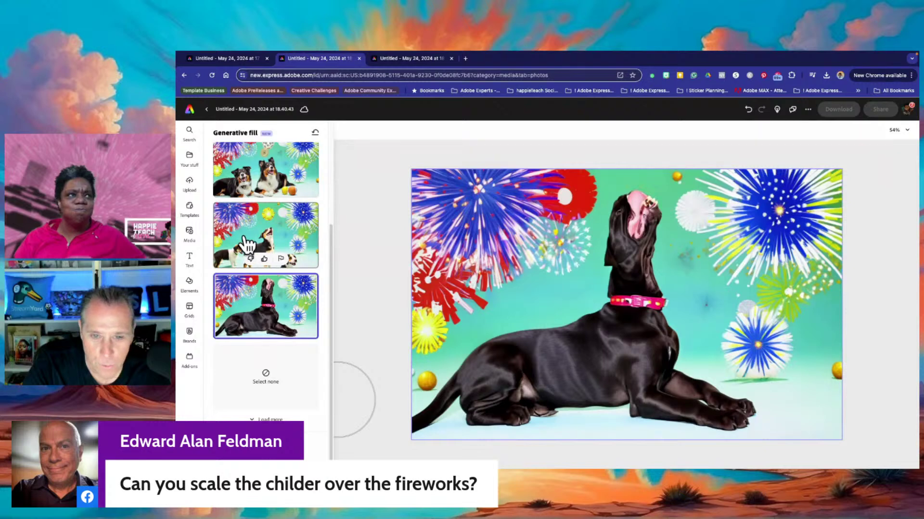
{"action": "scroll", "coordinate": [250, 246], "scroll_direction": "up", "scroll_amount": 1}
{"action": "left_click", "coordinate": [246, 204]}
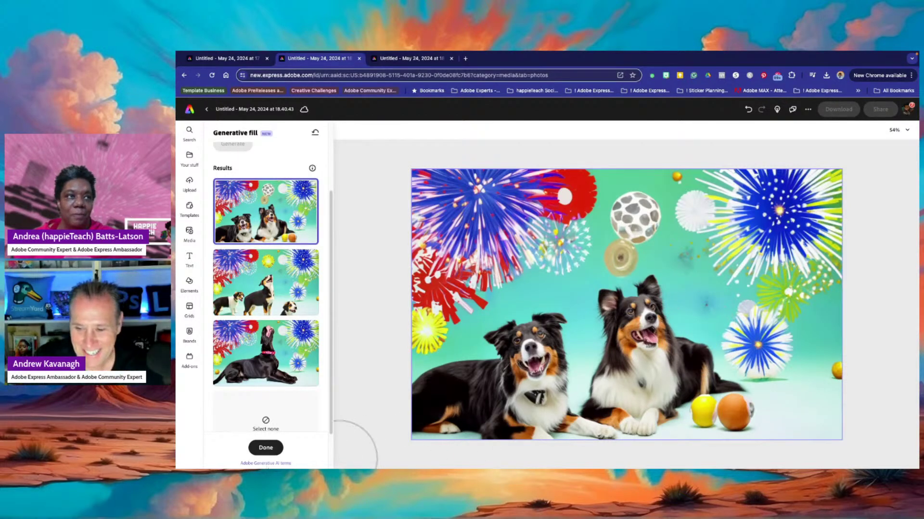
{"action": "left_click", "coordinate": [266, 448]}
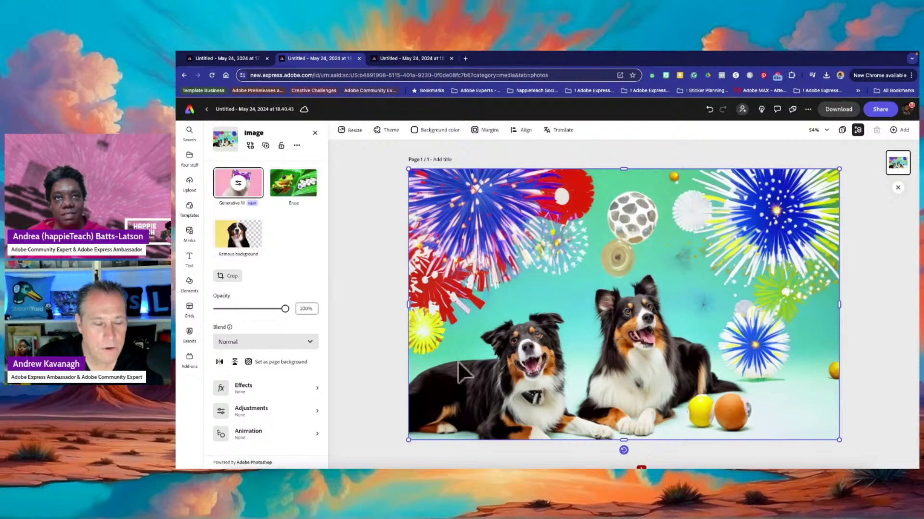
Preview Untitled-4.png in the Downloads folder and upload it onto the page.
{"action": "left_click", "coordinate": [365, 211]}
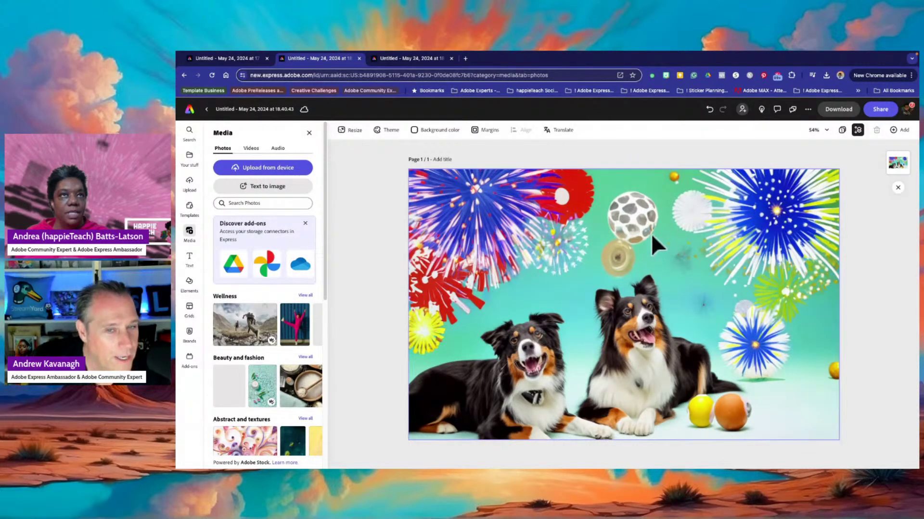
{"action": "left_click", "coordinate": [266, 167]}
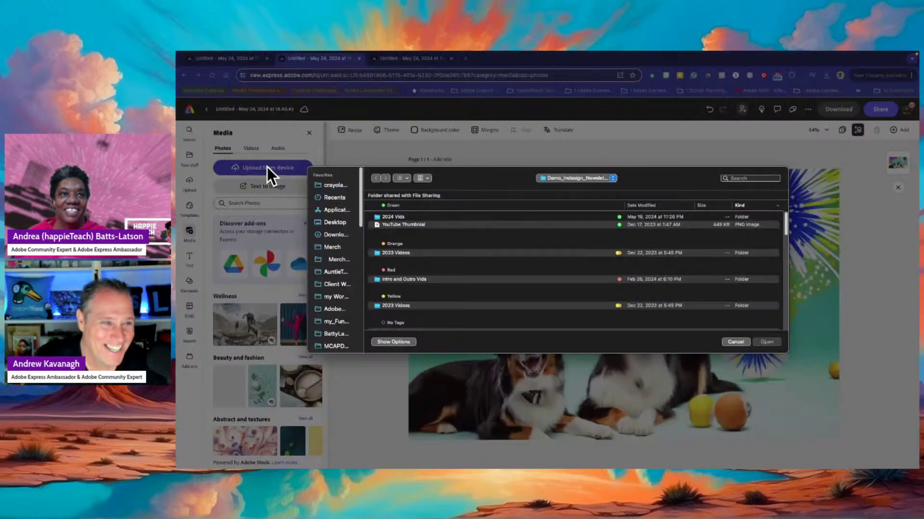
{"action": "left_click", "coordinate": [339, 235]}
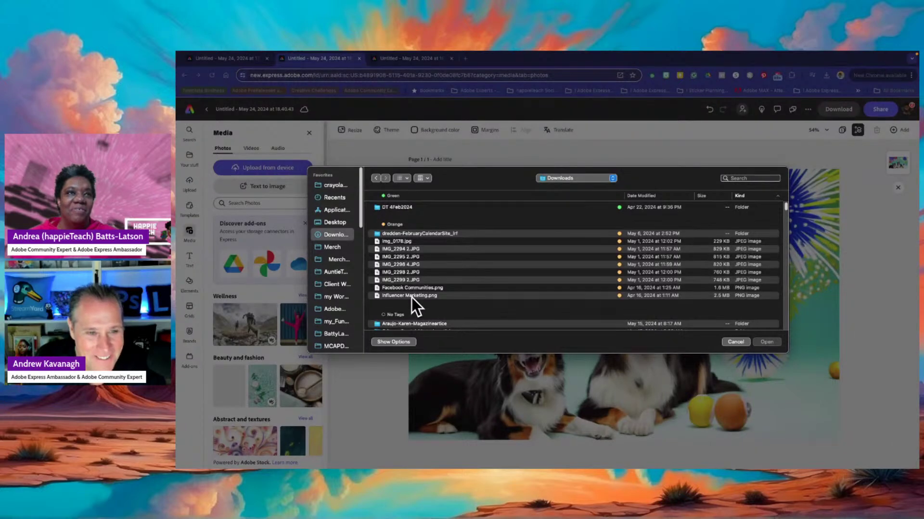
{"action": "left_click", "coordinate": [392, 242]}
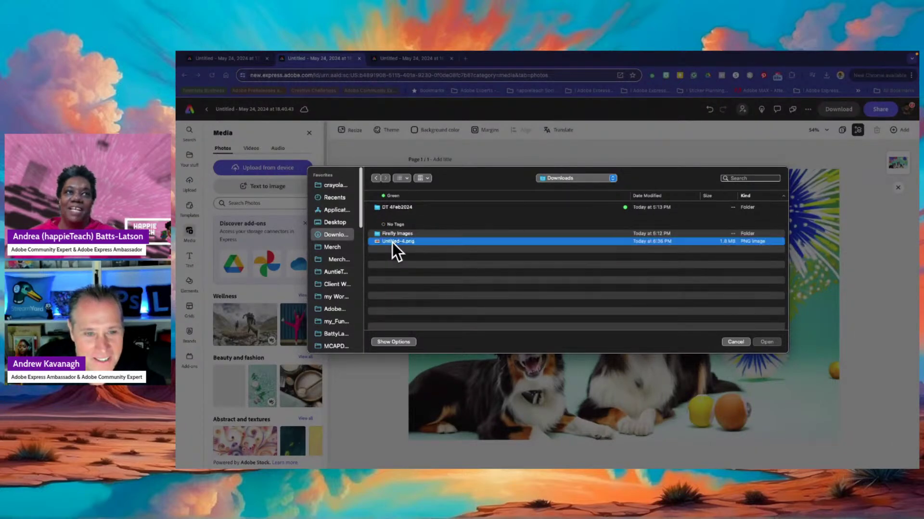
{"action": "key", "text": "space"}
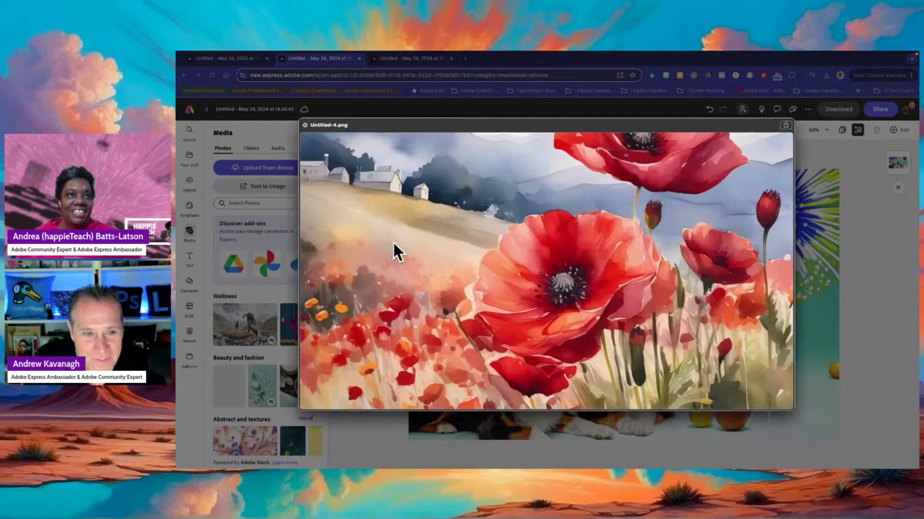
{"action": "key", "text": "space"}
{"action": "key", "text": "space"}
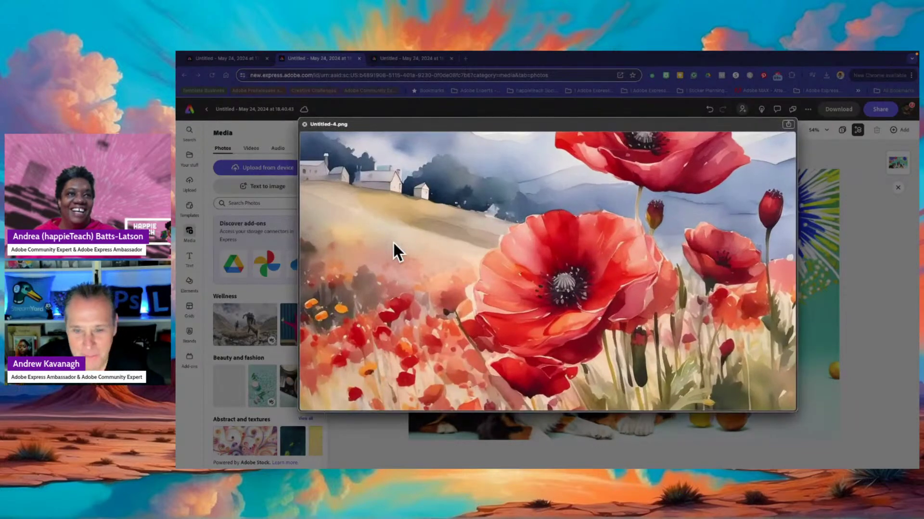
{"action": "key", "text": "space"}
{"action": "key", "text": "Return"}
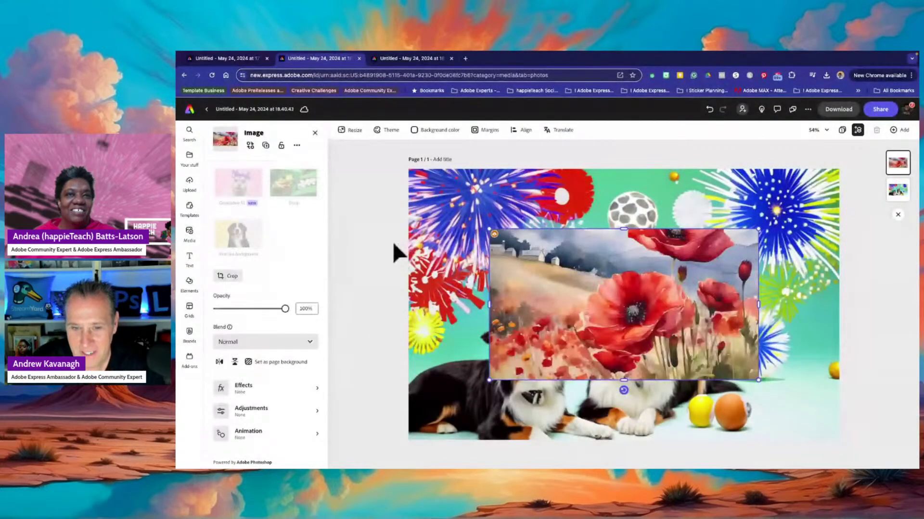
Move and enlarge the poppy field image until it covers the whole page.
{"action": "left_click_drag", "start_coordinate": [605, 313], "coordinate": [683, 371]}
{"action": "left_click_drag", "start_coordinate": [567, 290], "coordinate": [382, 230]}
{"action": "left_click_drag", "start_coordinate": [546, 271], "coordinate": [553, 246]}
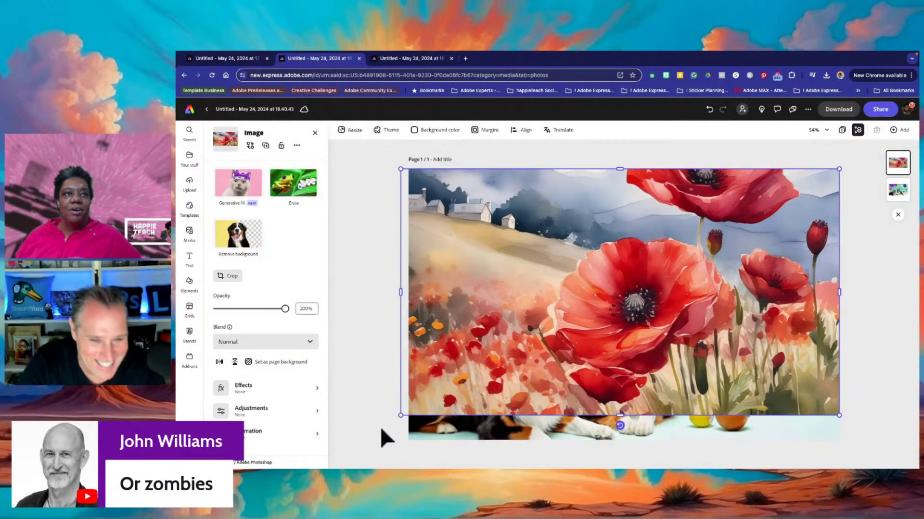
{"action": "left_click_drag", "start_coordinate": [399, 415], "coordinate": [356, 440]}
{"action": "left_click_drag", "start_coordinate": [526, 331], "coordinate": [569, 336]}
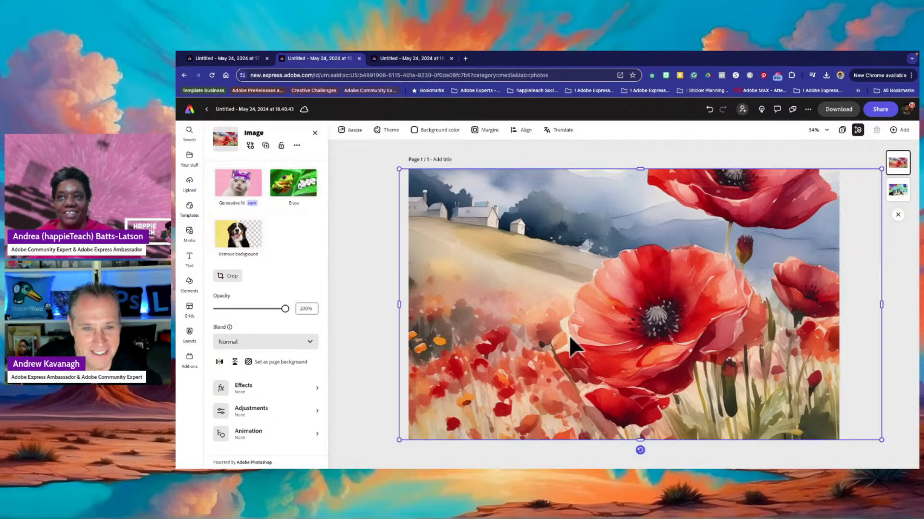
{"action": "left_click", "coordinate": [354, 318]}
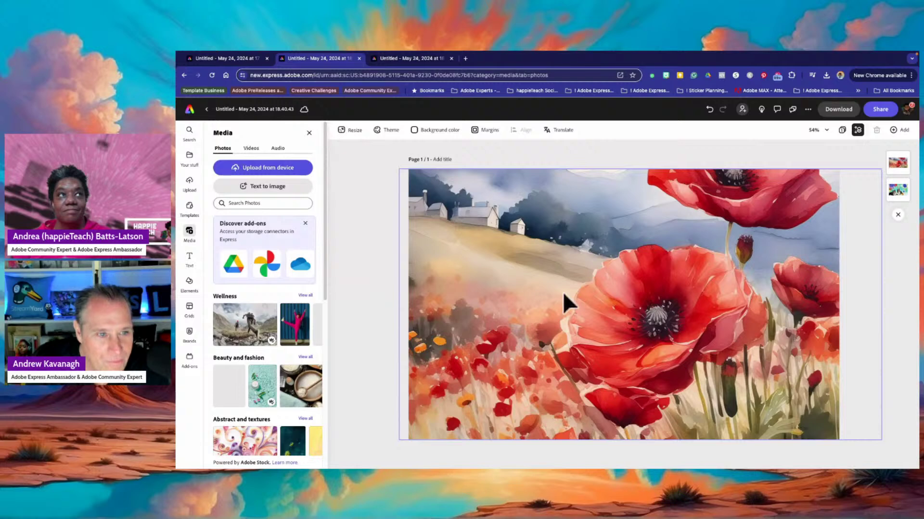
{"action": "left_click", "coordinate": [449, 294]}
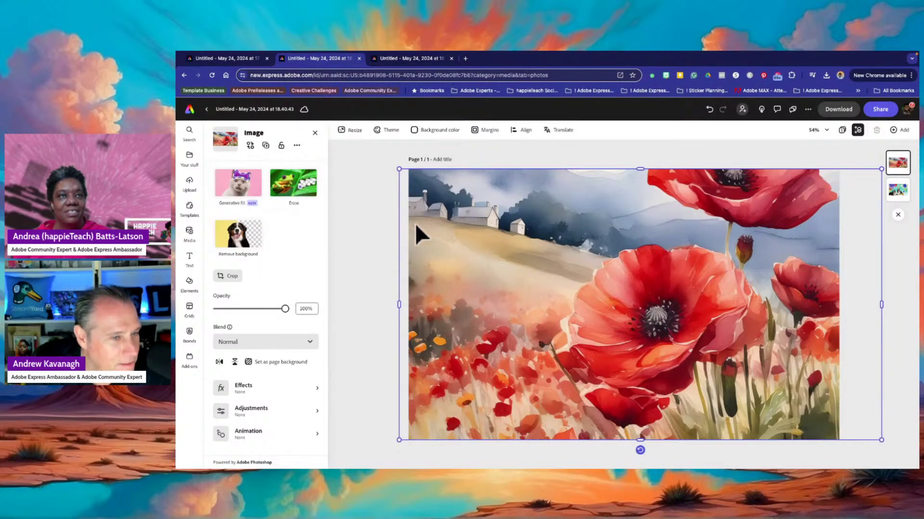
{"action": "left_click", "coordinate": [358, 233]}
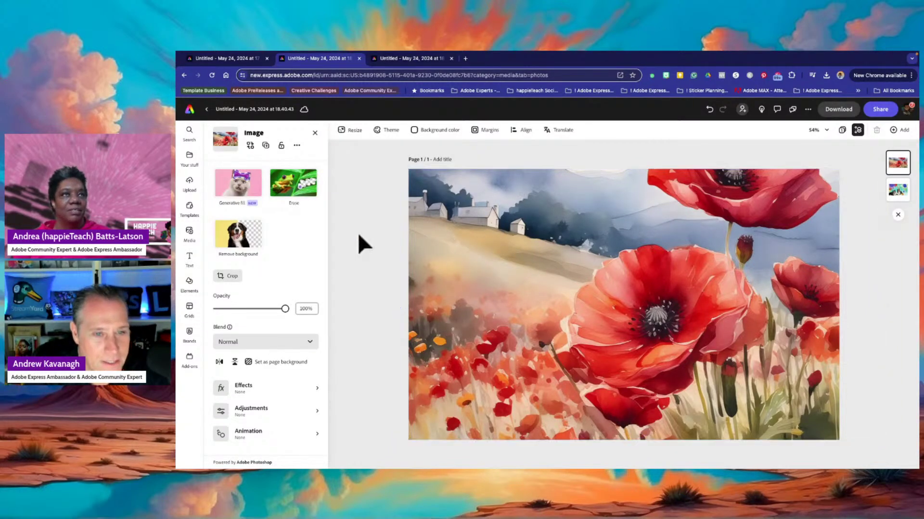
Start a Generative fill on the poppy field image and enter the prompt "kids running up the hill".
{"action": "left_click", "coordinate": [437, 214]}
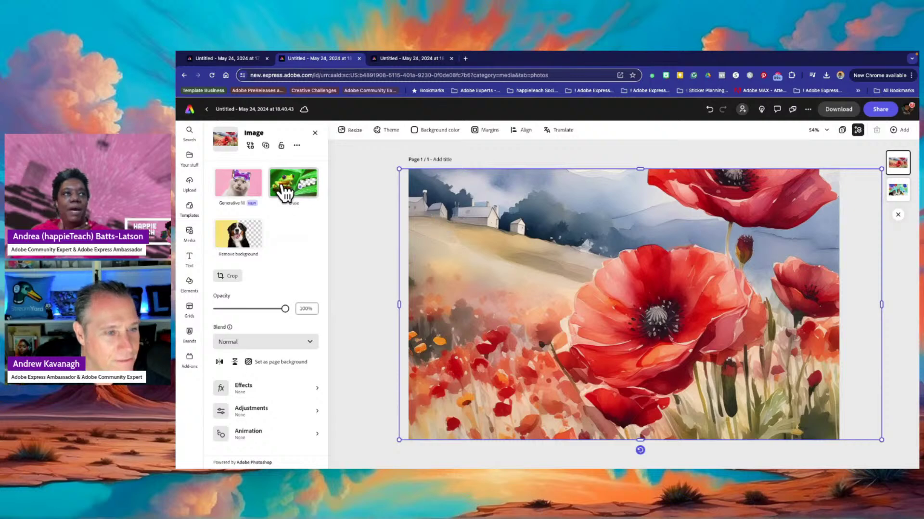
{"action": "left_click", "coordinate": [229, 189]}
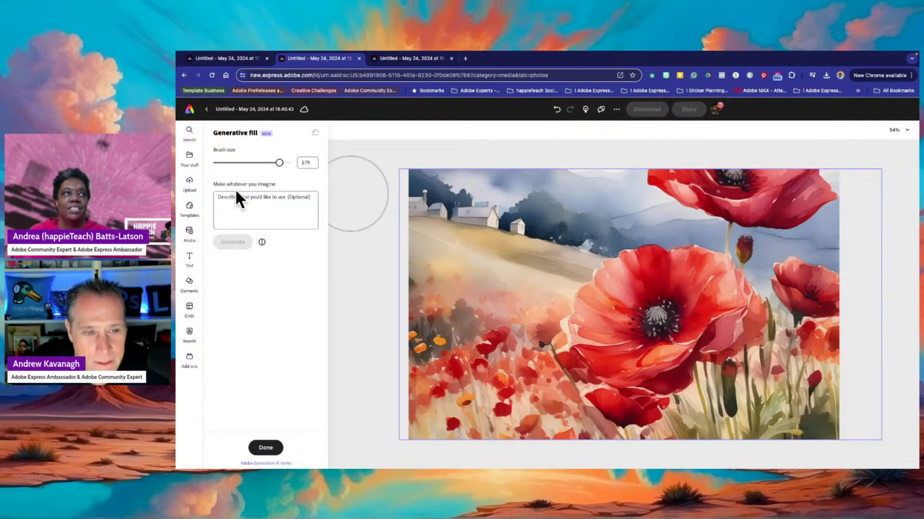
{"action": "left_click", "coordinate": [242, 195]}
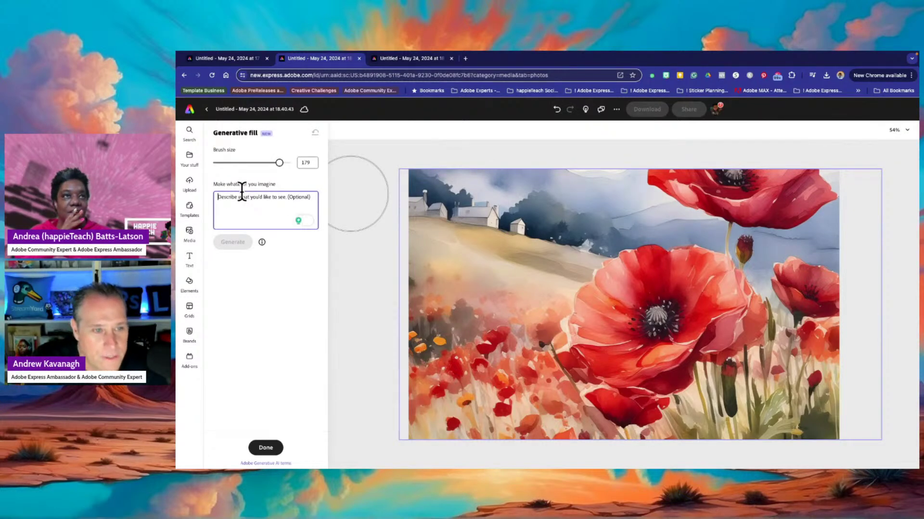
{"action": "type", "text": "kids running up th"}
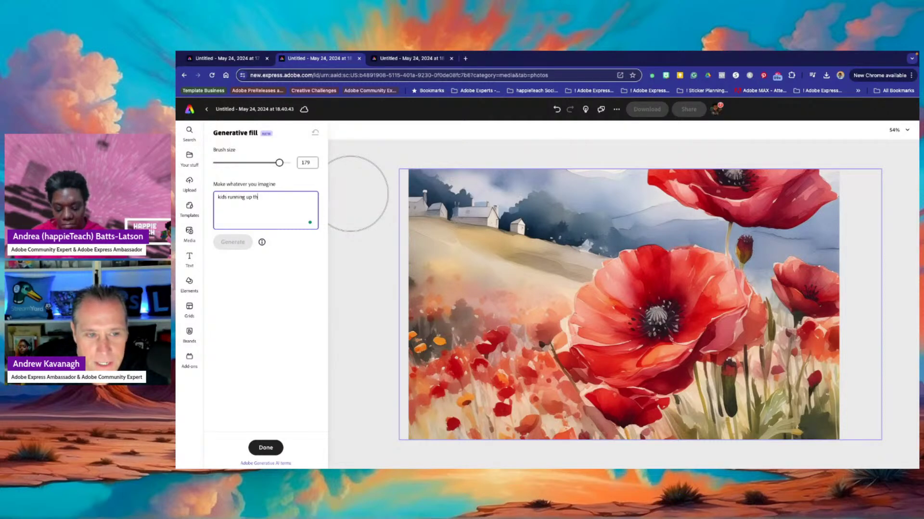
{"action": "type", "text": "e hill"}
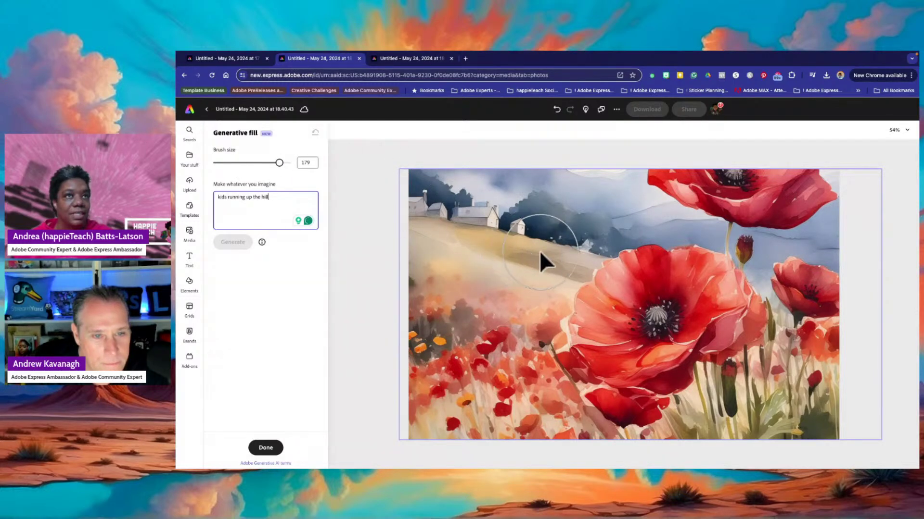
Generate the kids fill across the hillside below the houses with brush size 115, and select the third variation.
{"action": "left_click_drag", "start_coordinate": [279, 162], "coordinate": [257, 162]}
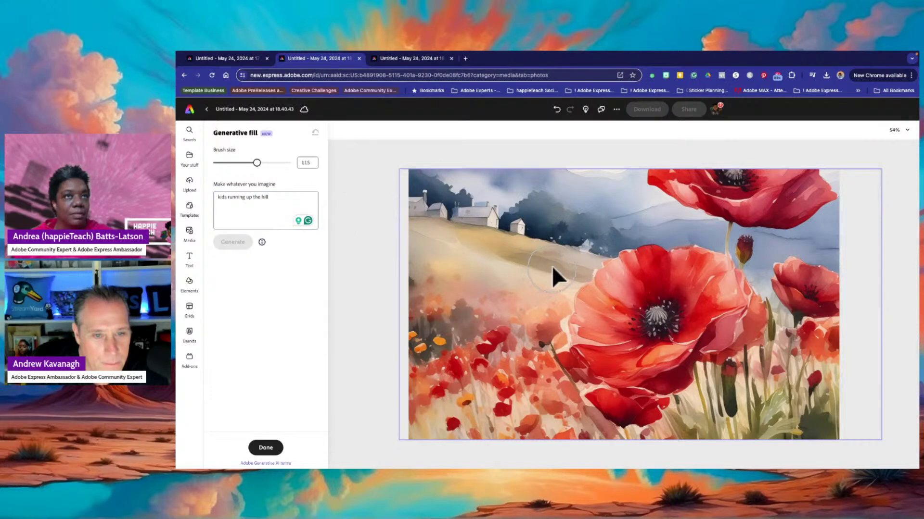
{"action": "left_click", "coordinate": [547, 267]}
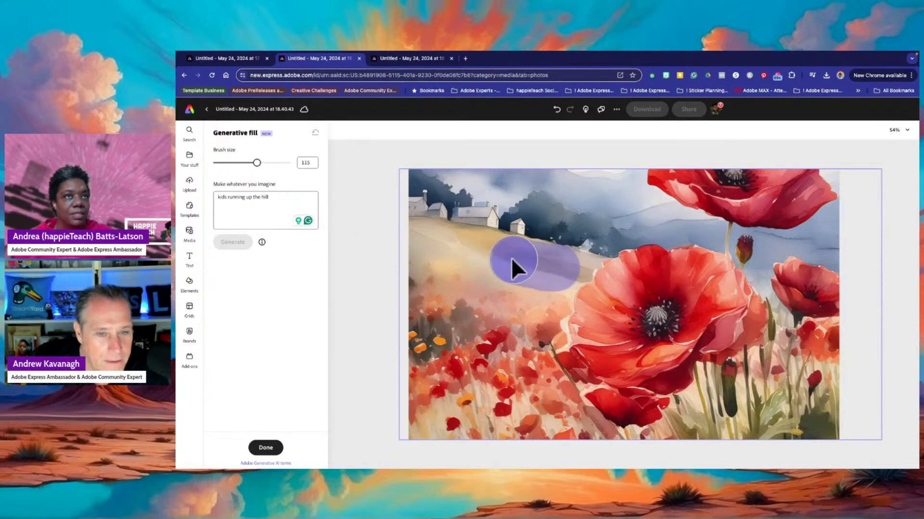
{"action": "left_click_drag", "start_coordinate": [498, 252], "coordinate": [469, 247]}
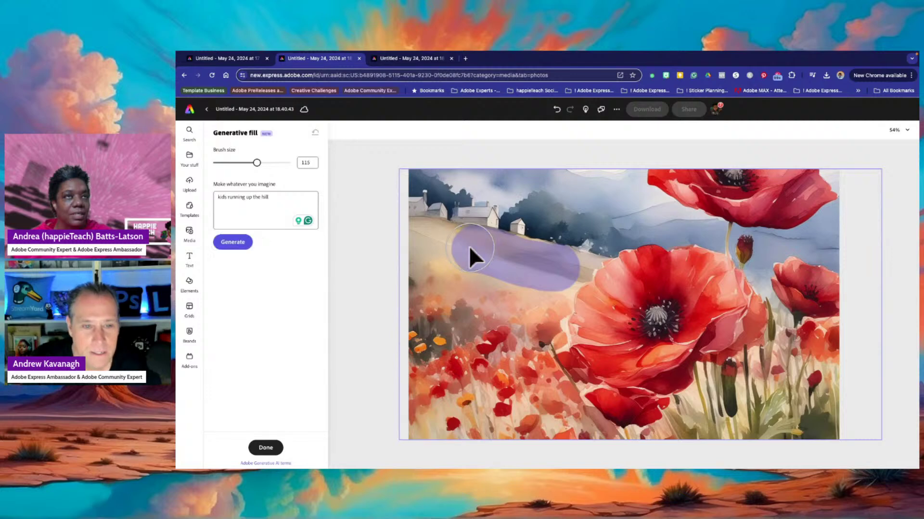
{"action": "left_click", "coordinate": [233, 243]}
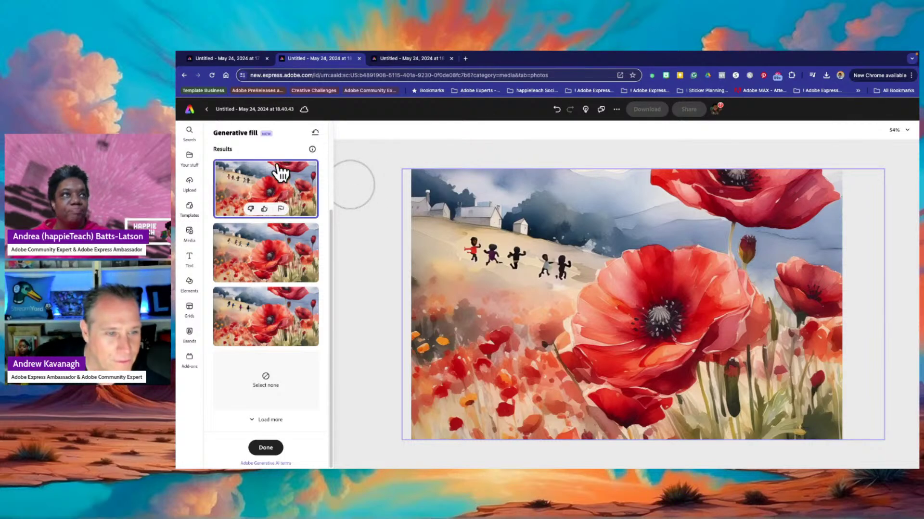
{"action": "left_click", "coordinate": [268, 256]}
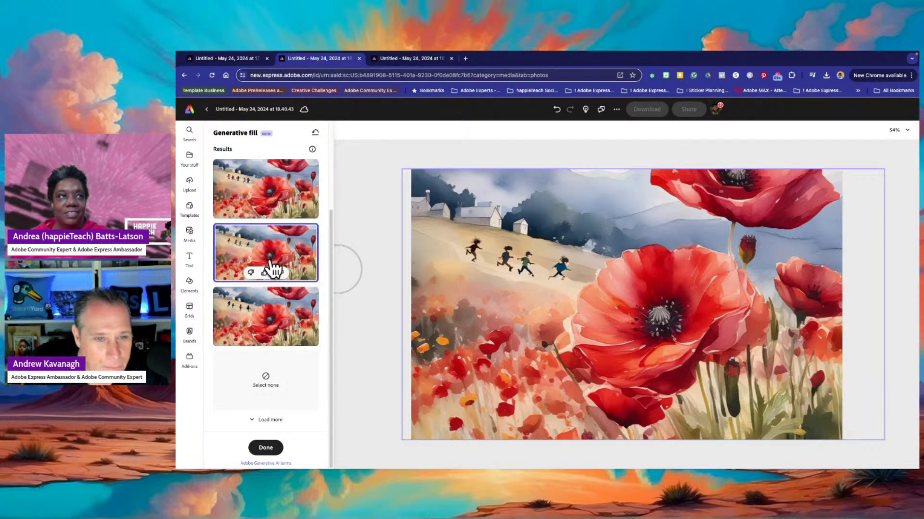
{"action": "left_click", "coordinate": [264, 317]}
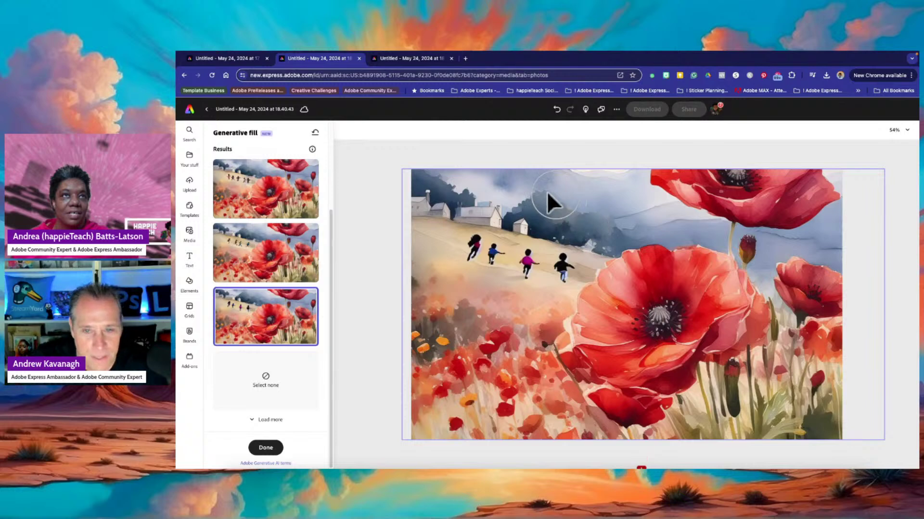
Brush a broad band across the sky above the houses and generate a fill from "birds flying south".
{"action": "left_click_drag", "start_coordinate": [561, 185], "coordinate": [648, 212]}
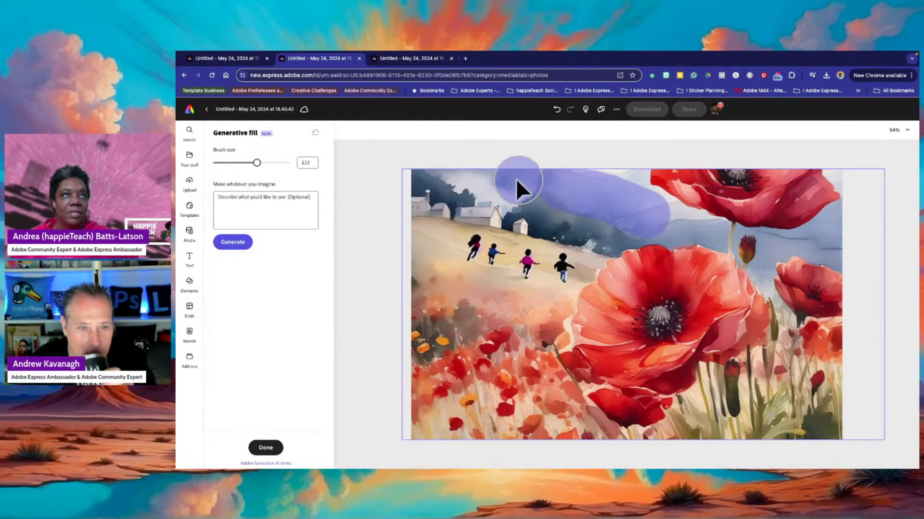
{"action": "left_click", "coordinate": [237, 195]}
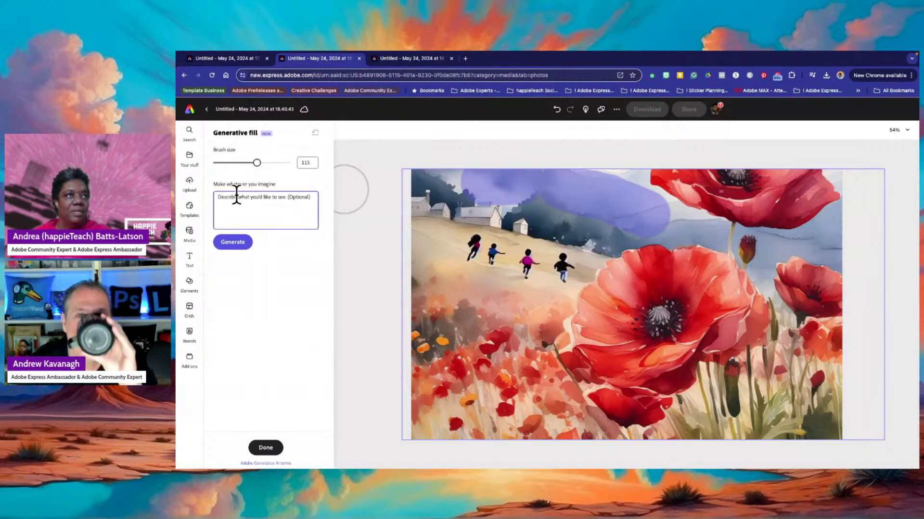
{"action": "type", "text": "birds"}
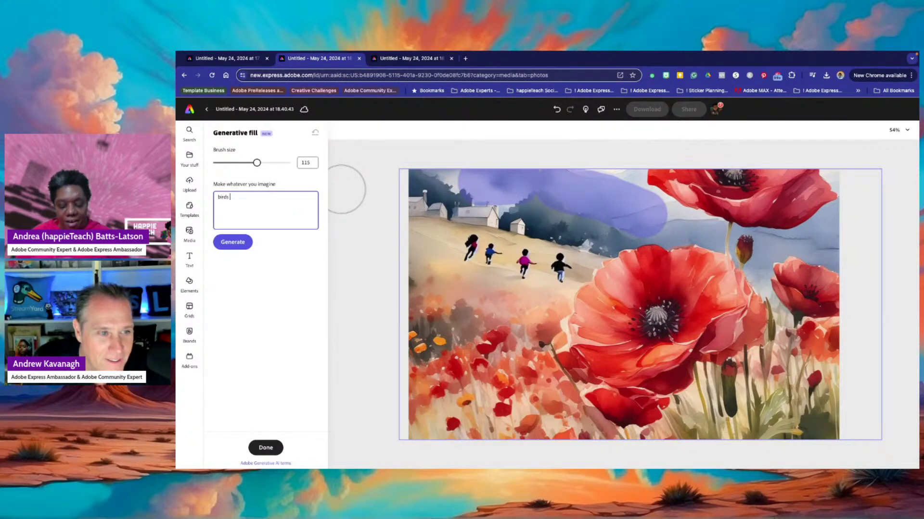
{"action": "type", "text": " fly"}
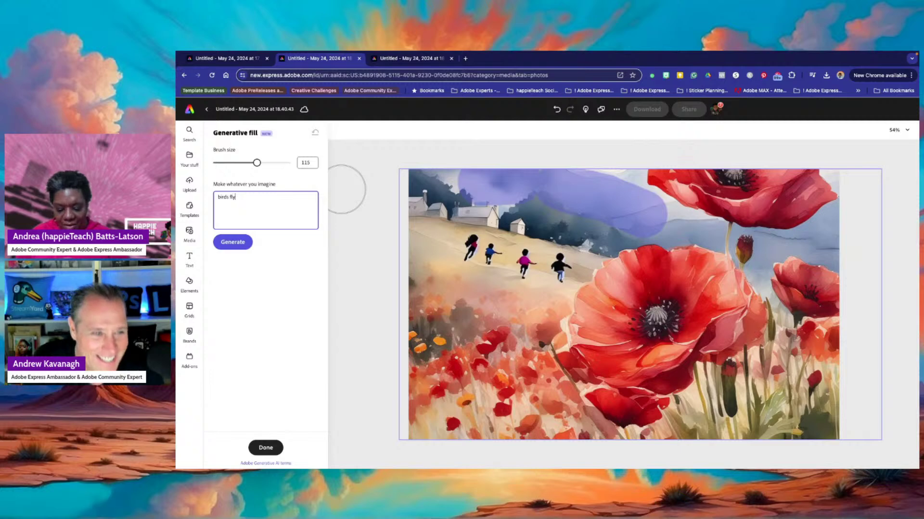
{"action": "type", "text": "ing"}
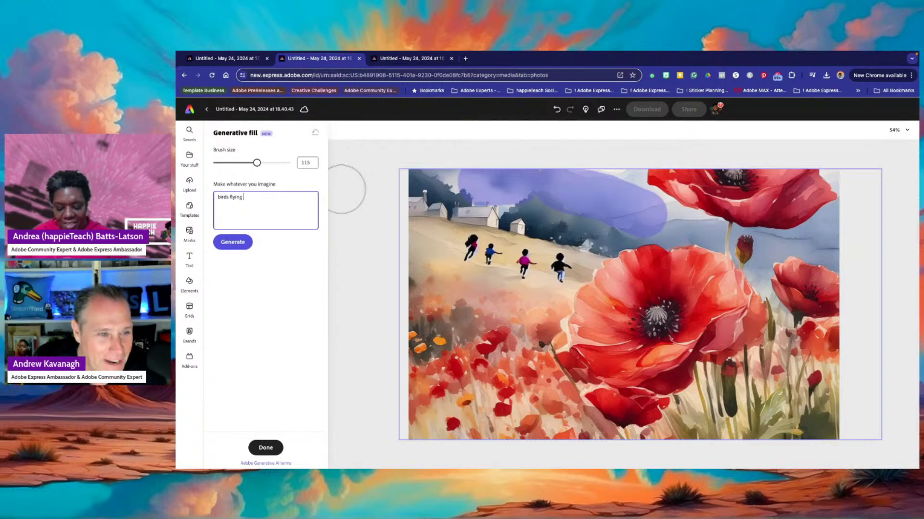
{"action": "type", "text": " south"}
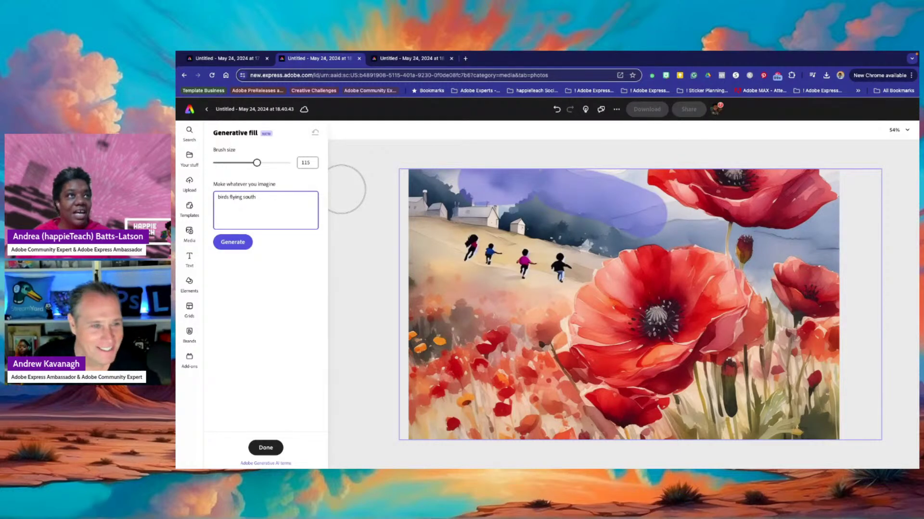
{"action": "key", "text": "Return"}
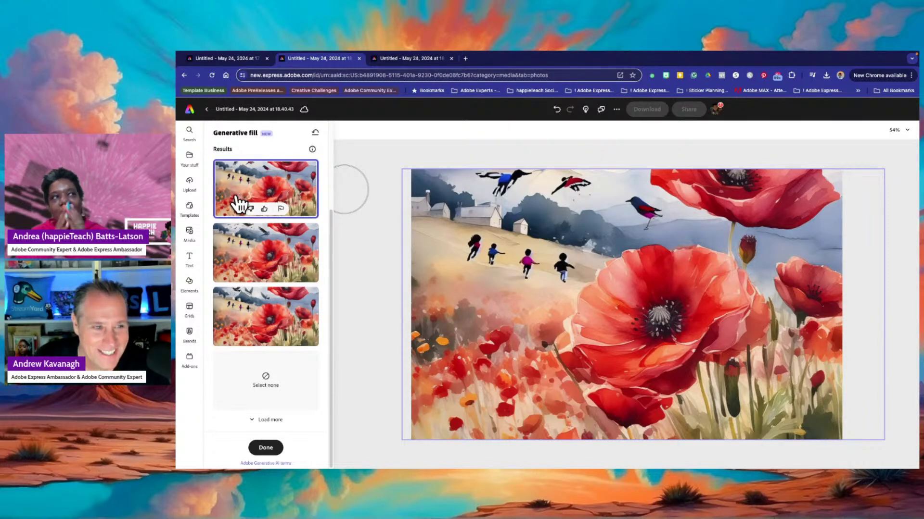
Compare the second and third bird variations and discard them all by choosing none.
{"action": "left_click", "coordinate": [250, 264]}
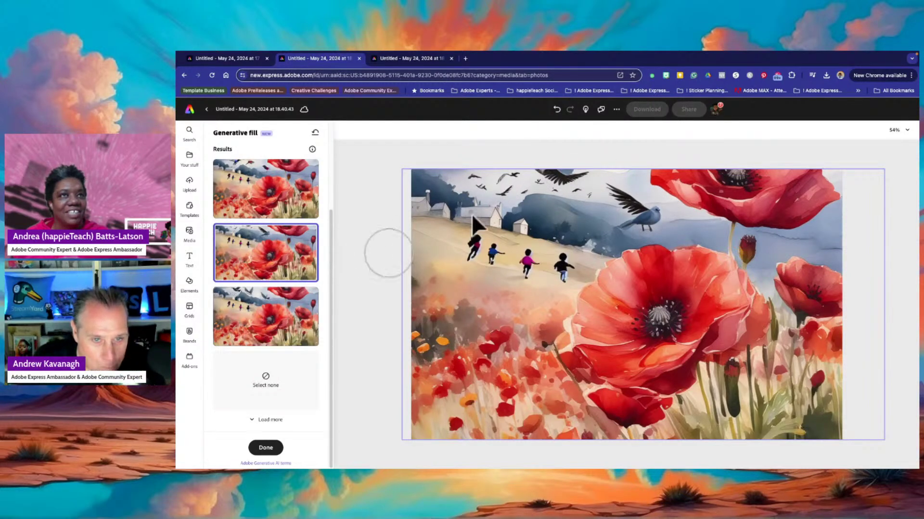
{"action": "left_click", "coordinate": [250, 313]}
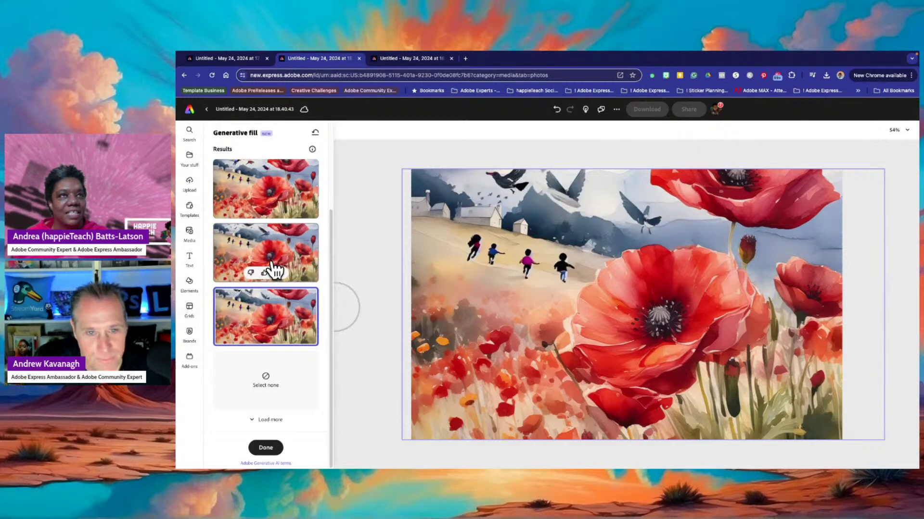
{"action": "left_click", "coordinate": [253, 251]}
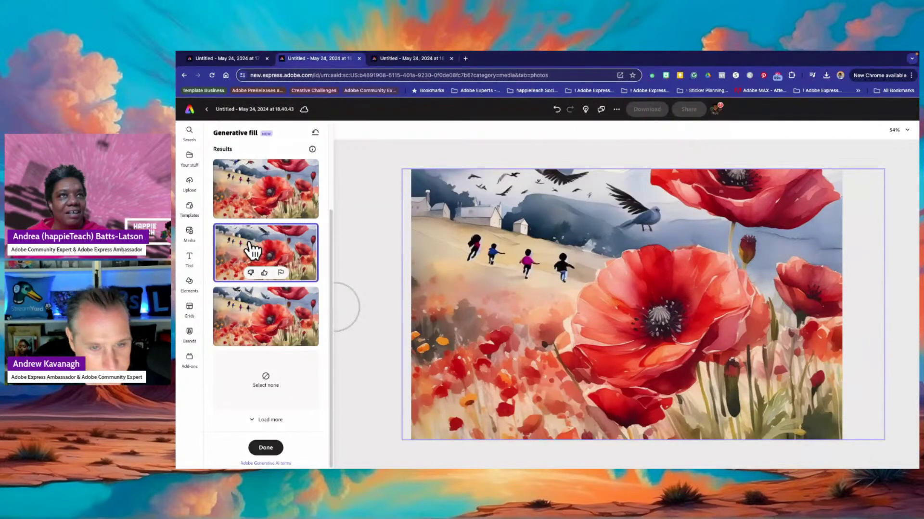
{"action": "left_click", "coordinate": [264, 319]}
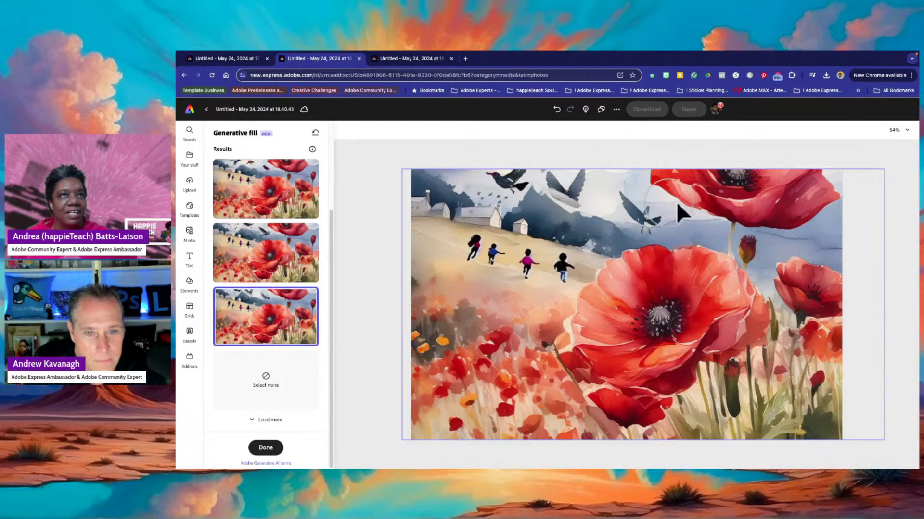
{"action": "left_click", "coordinate": [267, 376]}
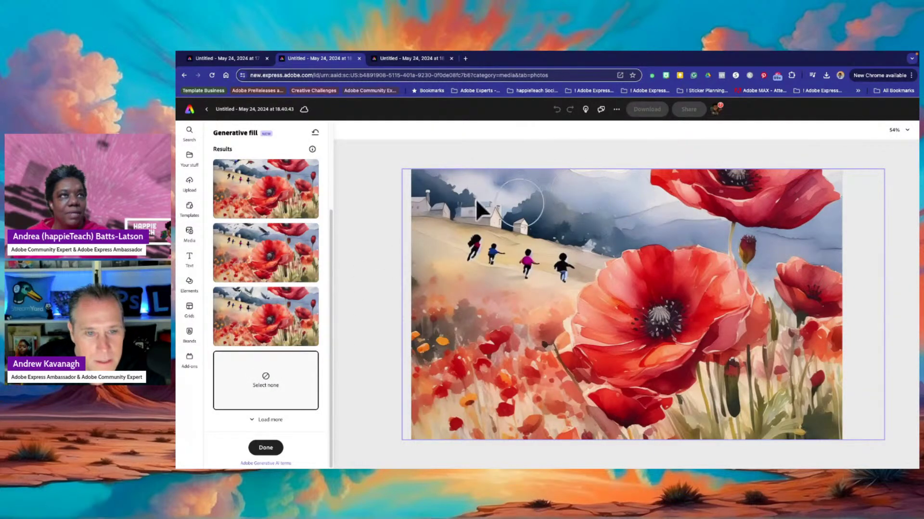
Set the brush size to 34, paint two thin strokes across the sky, and generate a fill from "birds flying".
{"action": "scroll", "coordinate": [282, 207], "scroll_direction": "up", "scroll_amount": 3}
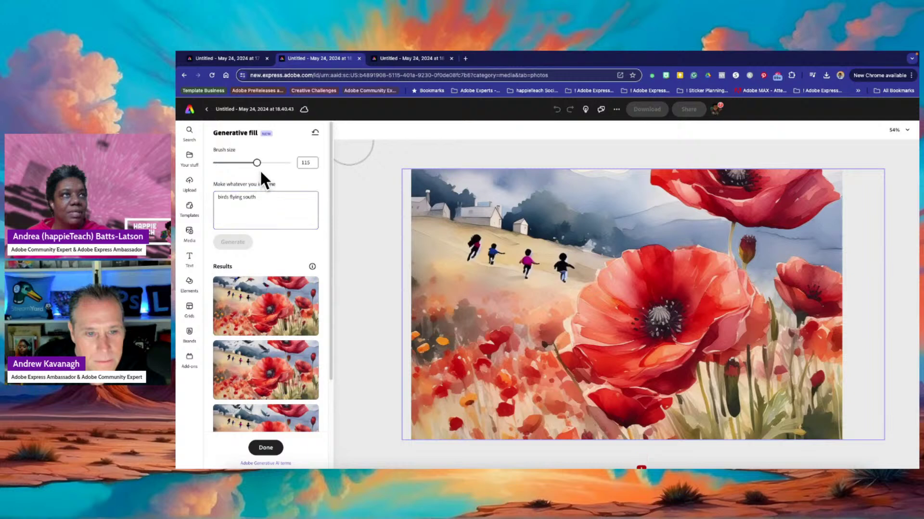
{"action": "left_click_drag", "start_coordinate": [236, 163], "coordinate": [229, 162]}
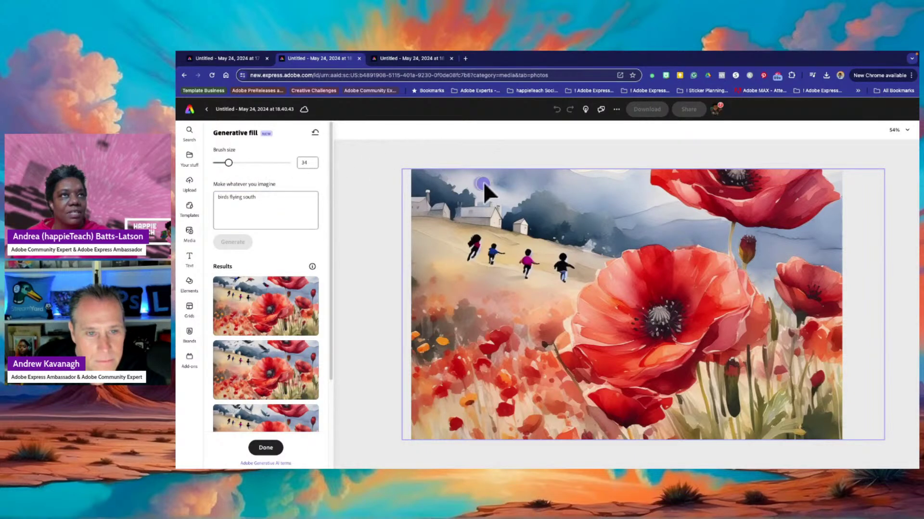
{"action": "left_click_drag", "start_coordinate": [504, 181], "coordinate": [674, 211]}
{"action": "left_click", "coordinate": [229, 199]}
{"action": "type", "text": "bi"}
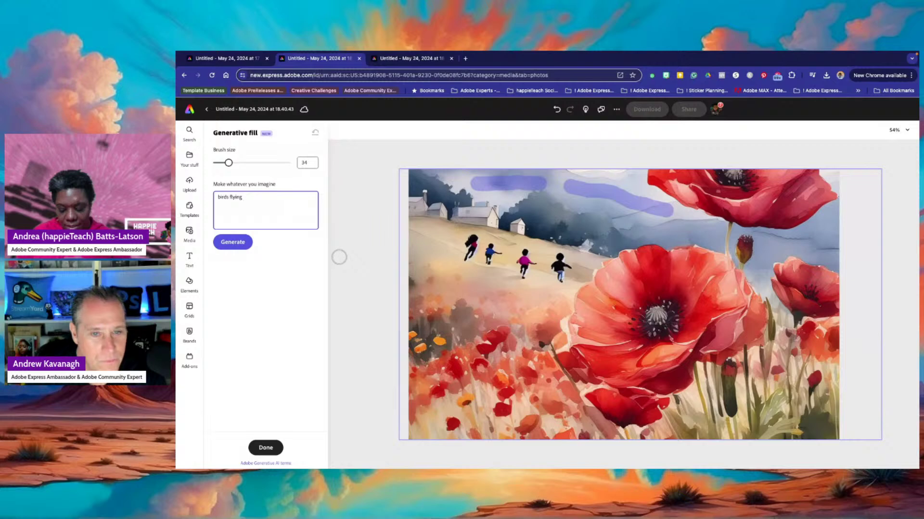
{"action": "left_click", "coordinate": [233, 242]}
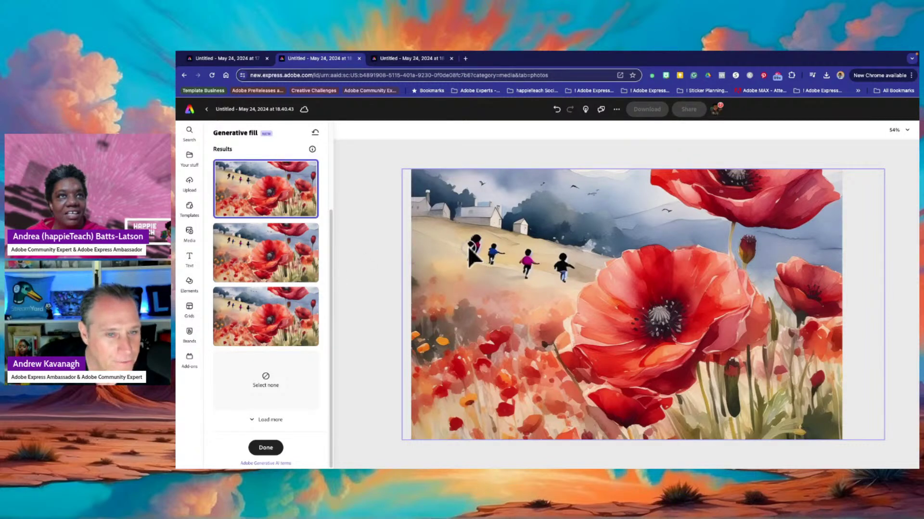
Compare the small-bird variations and select the second one.
{"action": "left_click", "coordinate": [233, 252]}
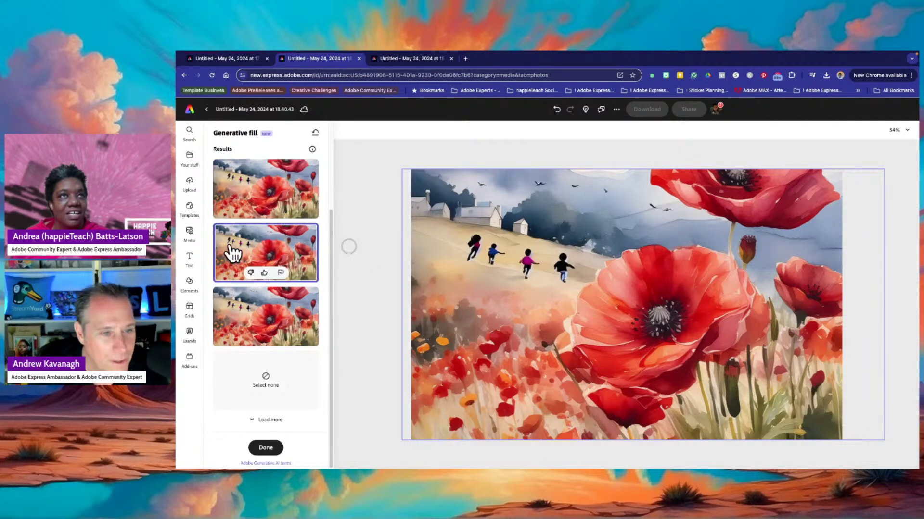
{"action": "left_click", "coordinate": [260, 326]}
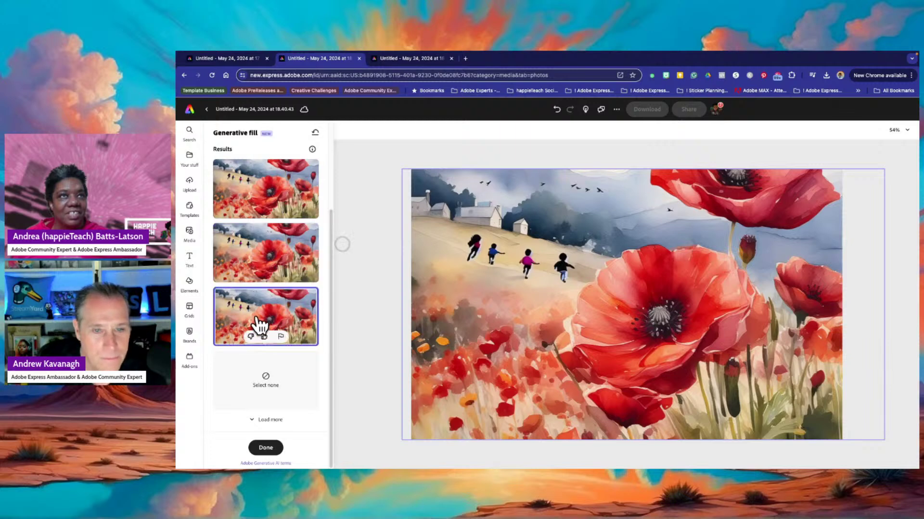
{"action": "left_click", "coordinate": [267, 244]}
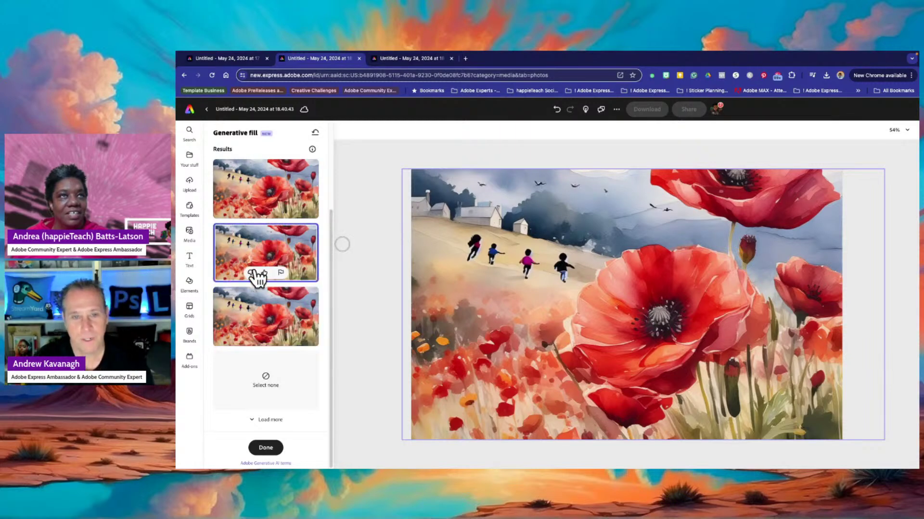
{"action": "left_click", "coordinate": [255, 303]}
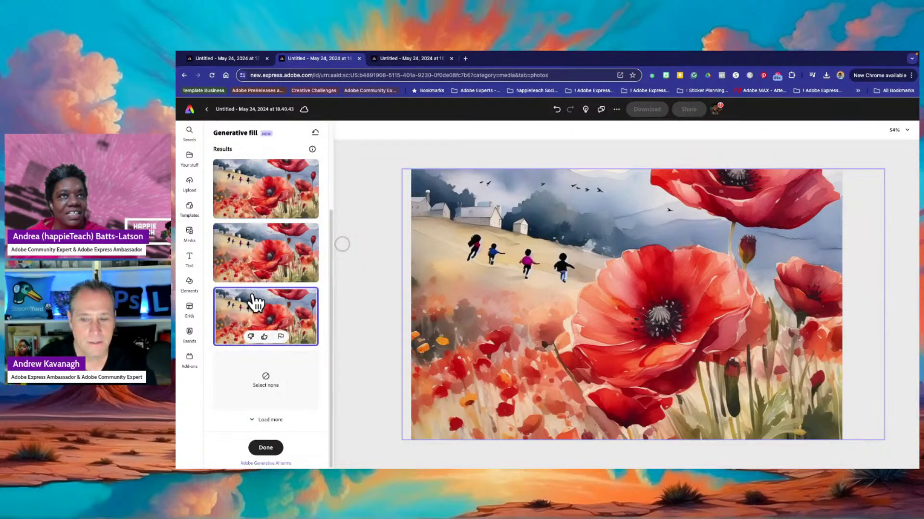
{"action": "left_click", "coordinate": [251, 258]}
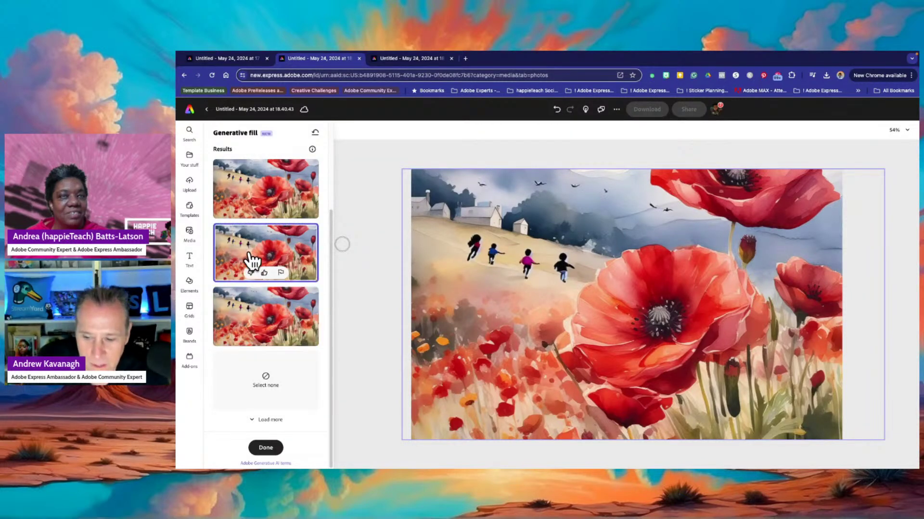
Compare the second and third flying-bird variations and return to the second one.
{"action": "left_click", "coordinate": [236, 317]}
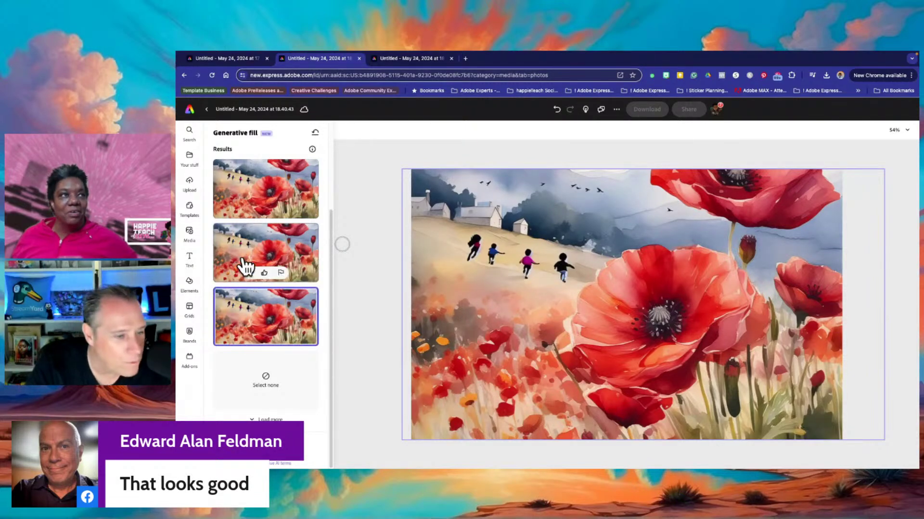
{"action": "left_click", "coordinate": [243, 262]}
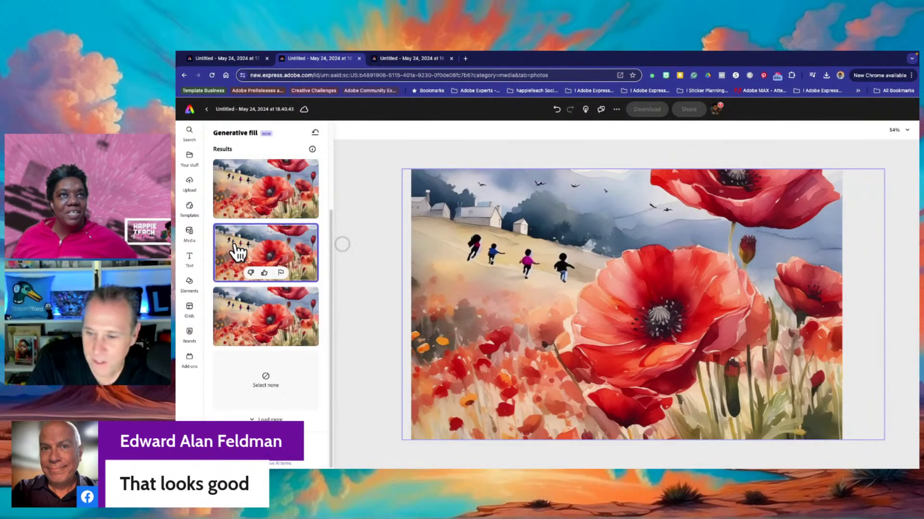
{"action": "left_click", "coordinate": [238, 315]}
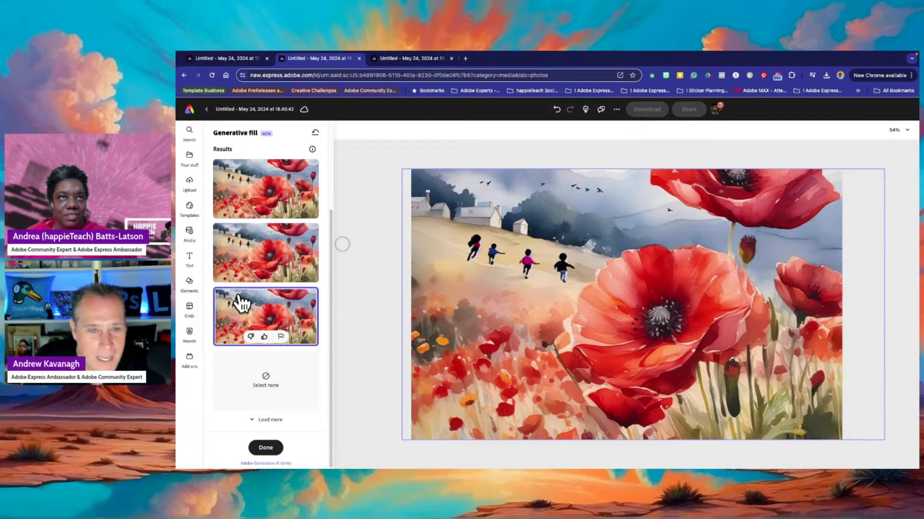
{"action": "left_click", "coordinate": [247, 256]}
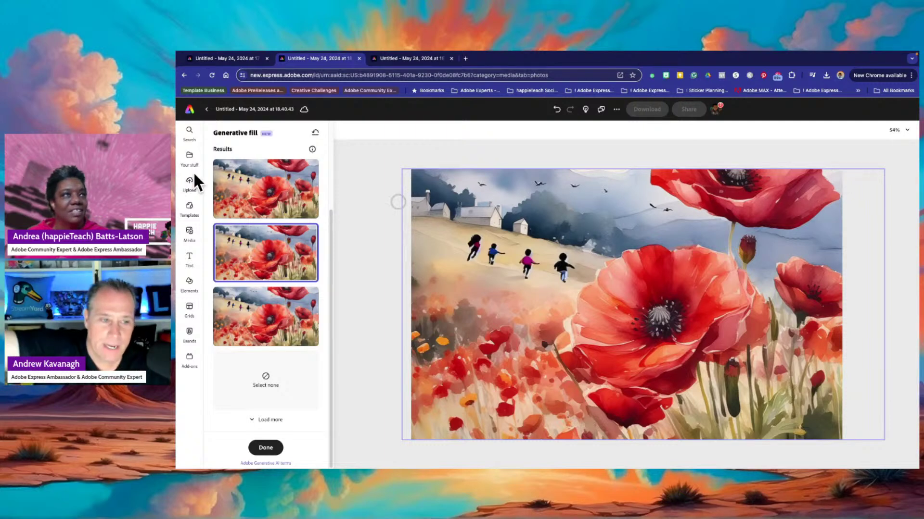
{"action": "scroll", "coordinate": [281, 198], "scroll_direction": "up", "scroll_amount": 3}
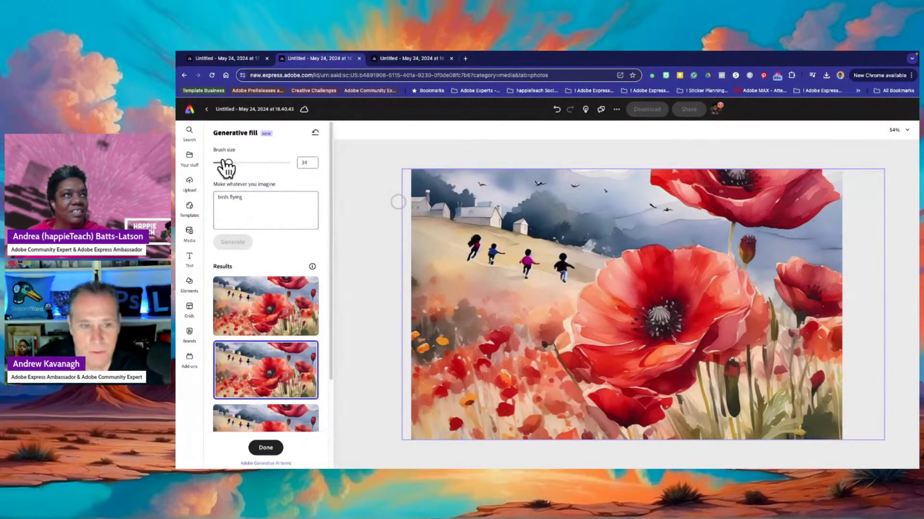
{"action": "left_click_drag", "start_coordinate": [235, 164], "coordinate": [238, 162]}
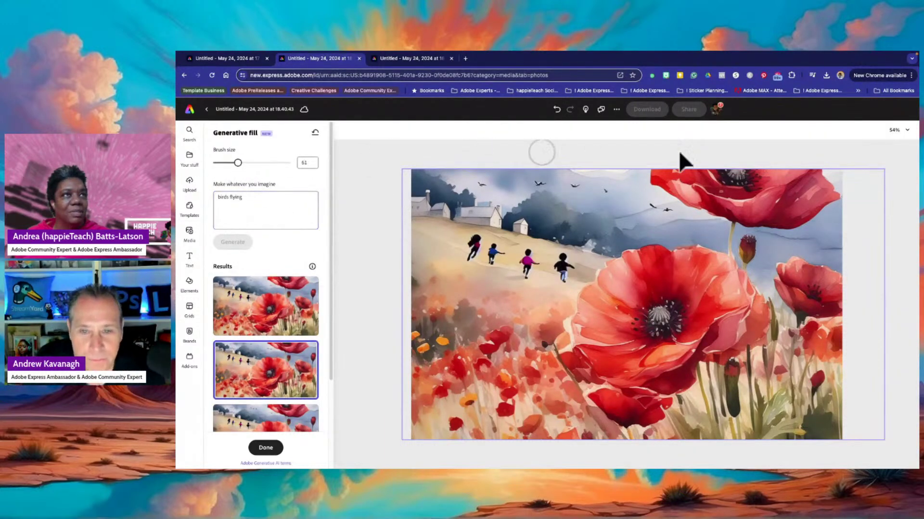
{"action": "left_click", "coordinate": [838, 171]}
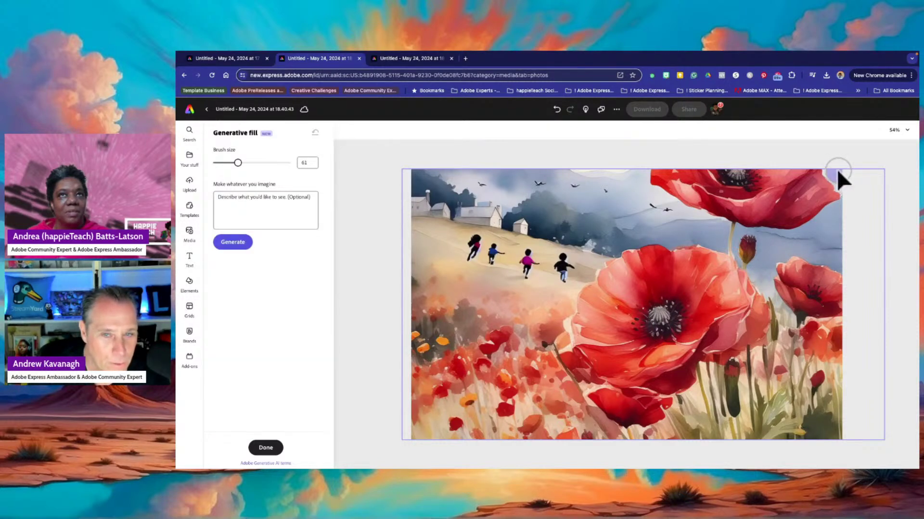
{"action": "key", "text": "ctrl+z"}
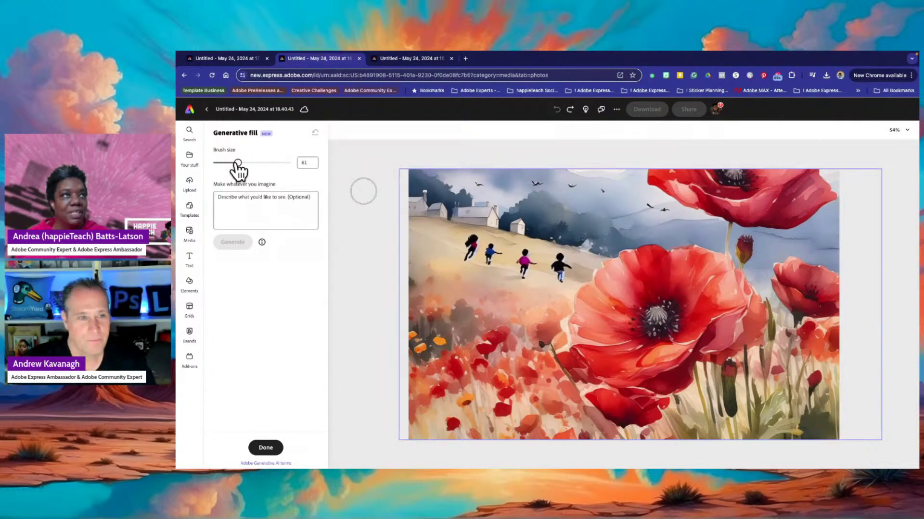
Set the brush size to 103, paint a dab in the image's upper-right corner, and generate a fill from "sun".
{"action": "left_click_drag", "start_coordinate": [249, 162], "coordinate": [253, 163]}
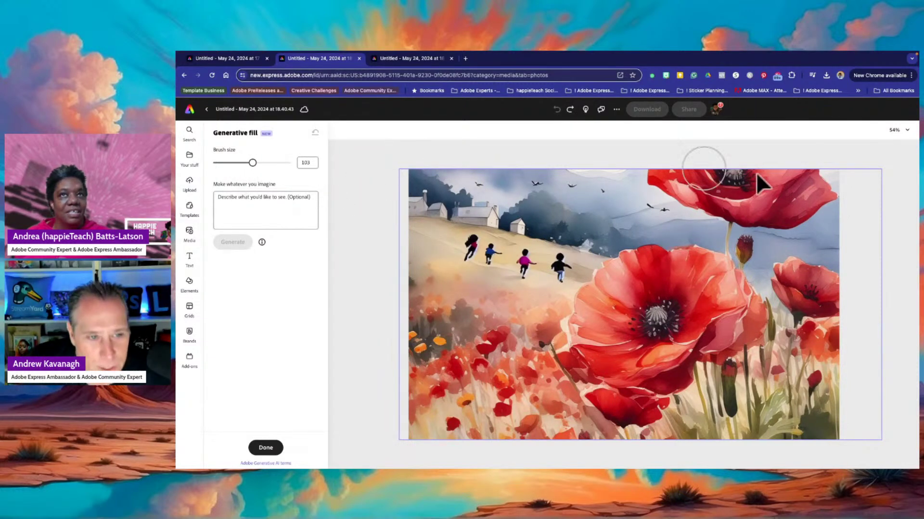
{"action": "left_click", "coordinate": [827, 174]}
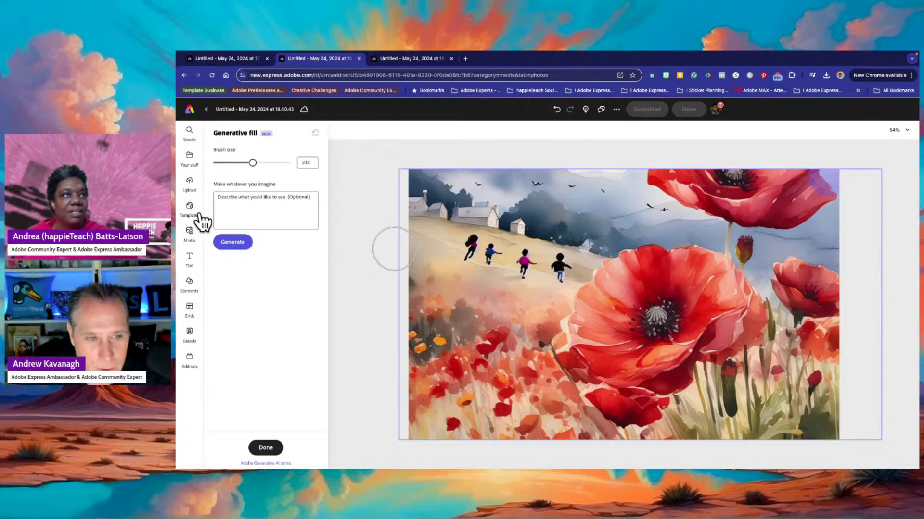
{"action": "left_click", "coordinate": [239, 197]}
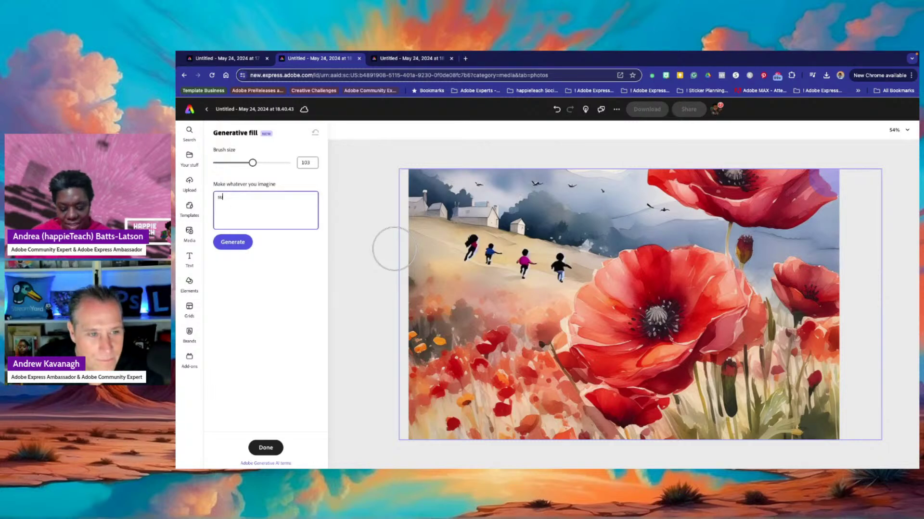
{"action": "type", "text": "sun"}
{"action": "key", "text": "Return"}
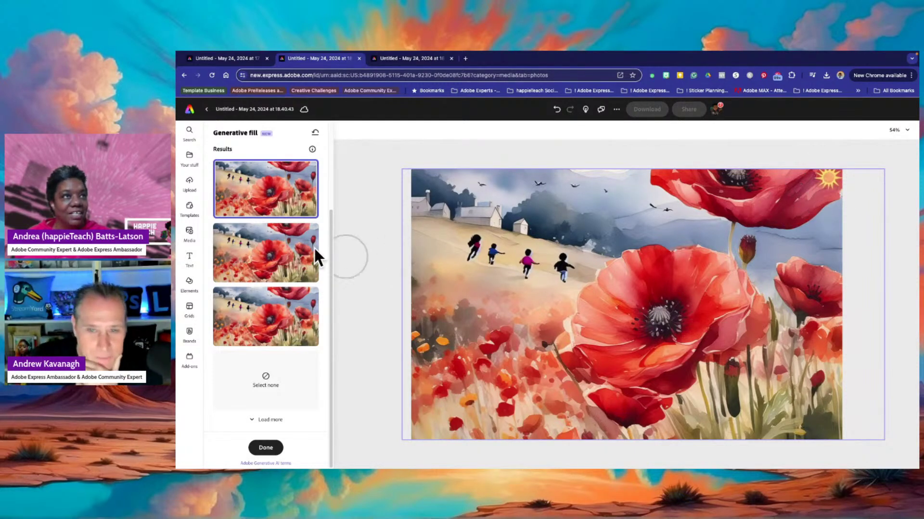
Compare the second and third sun variations and discard them all by choosing none.
{"action": "left_click", "coordinate": [264, 244]}
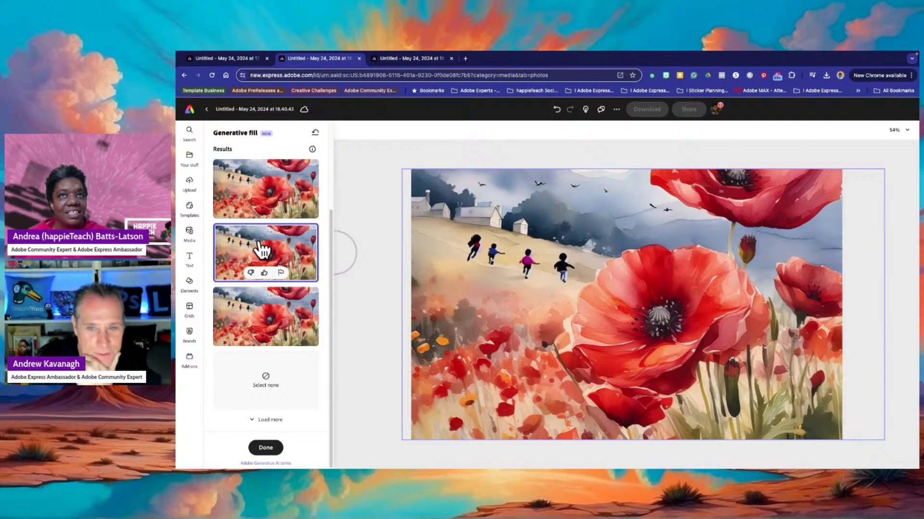
{"action": "left_click", "coordinate": [309, 305]}
{"action": "left_click", "coordinate": [296, 260]}
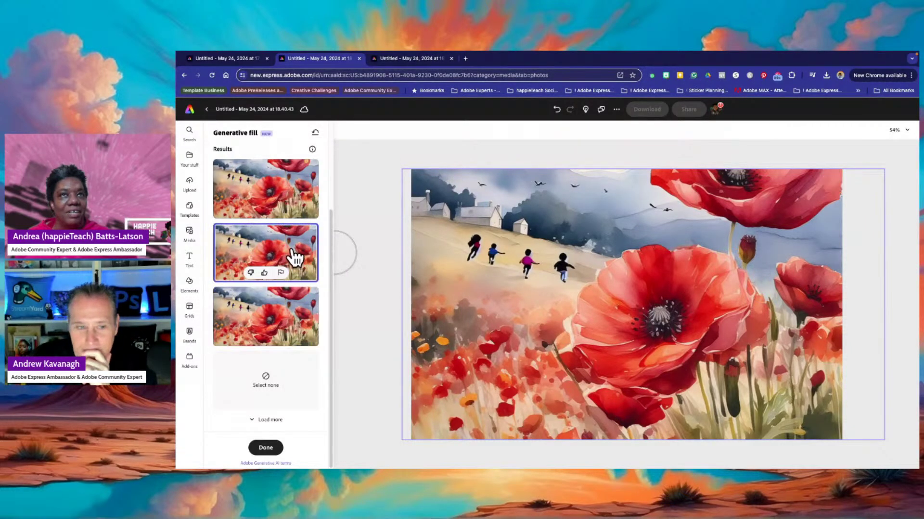
{"action": "left_click", "coordinate": [264, 379]}
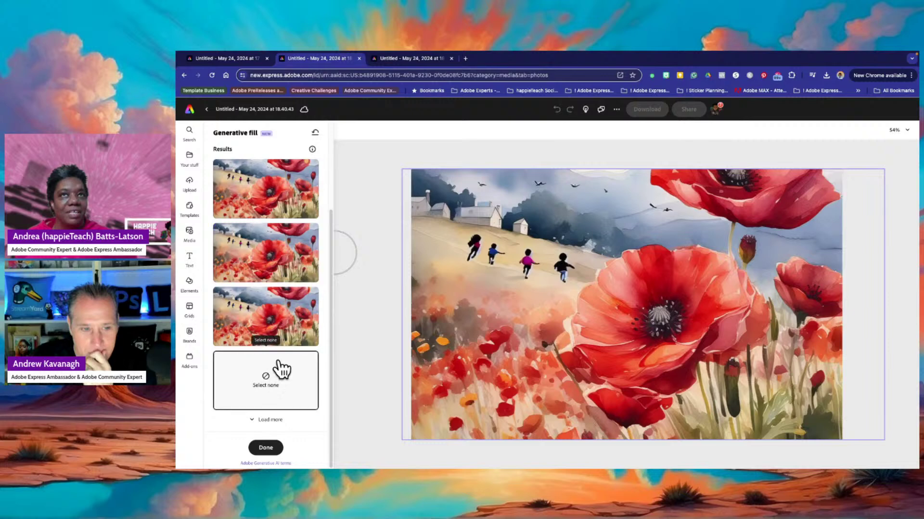
Set the brush size to 51, paint a dab in the image's upper-right corner, and generate a fill from "sunrays".
{"action": "scroll", "coordinate": [285, 241], "scroll_direction": "up", "scroll_amount": 3}
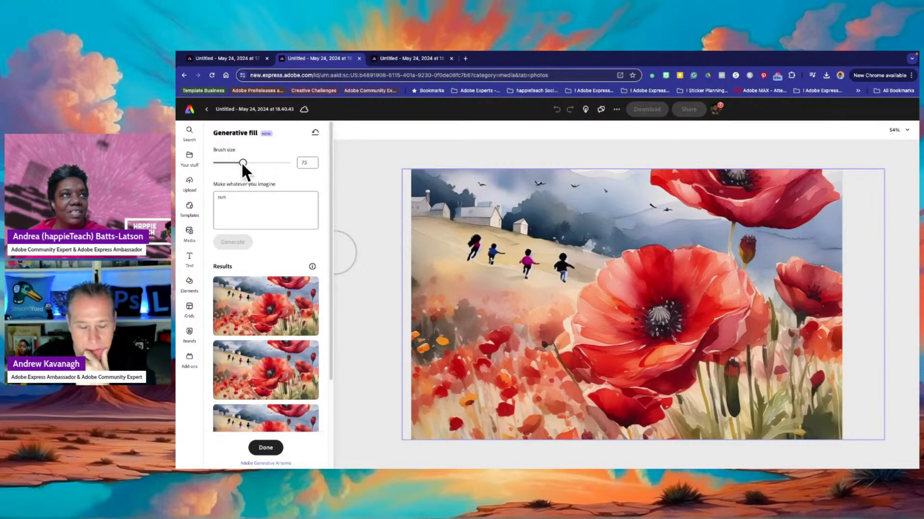
{"action": "left_click_drag", "start_coordinate": [244, 163], "coordinate": [234, 162]}
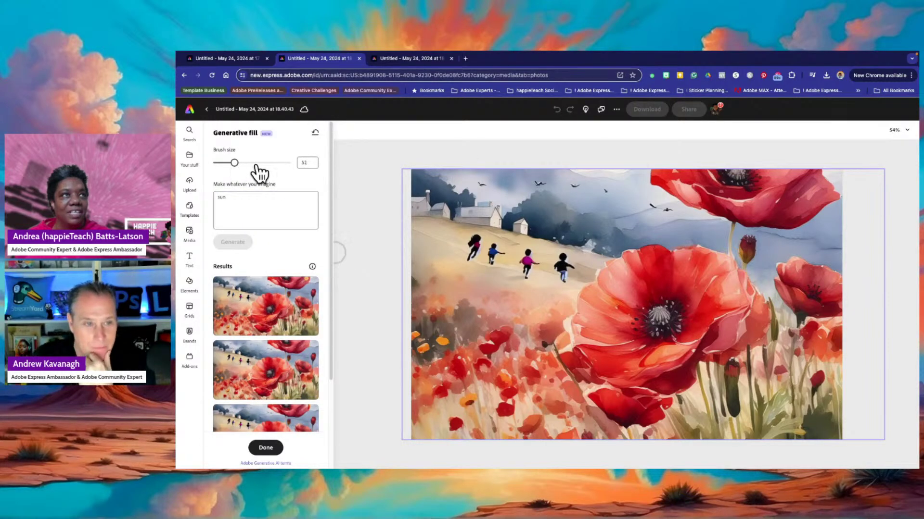
{"action": "left_click", "coordinate": [838, 172]}
{"action": "left_click", "coordinate": [235, 198]}
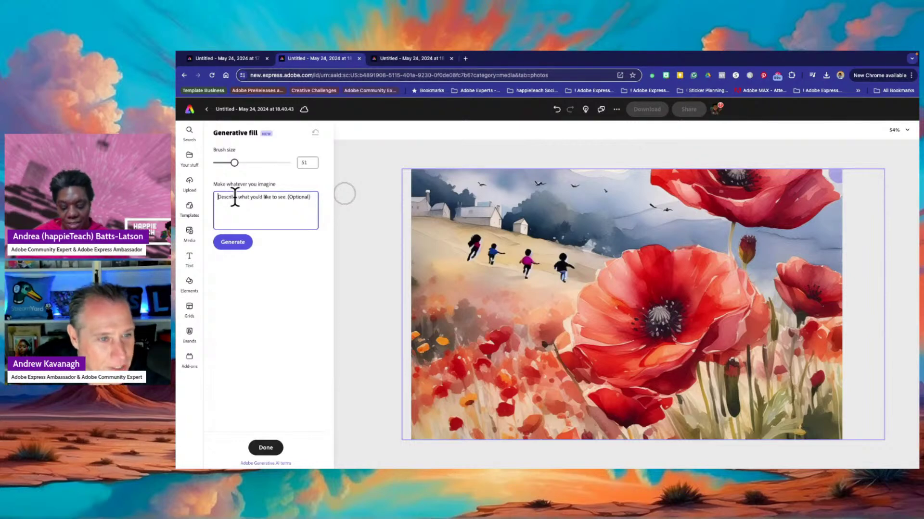
{"action": "type", "text": "sunrays"}
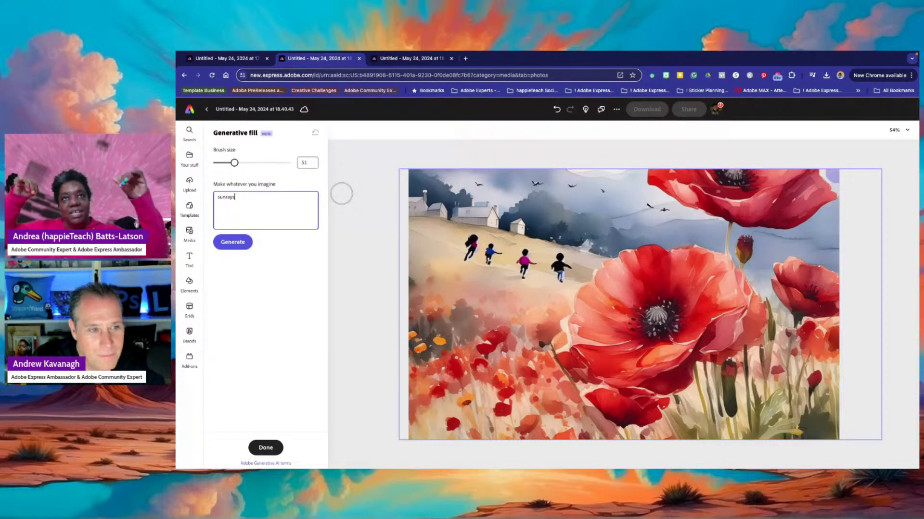
{"action": "key", "text": "Return"}
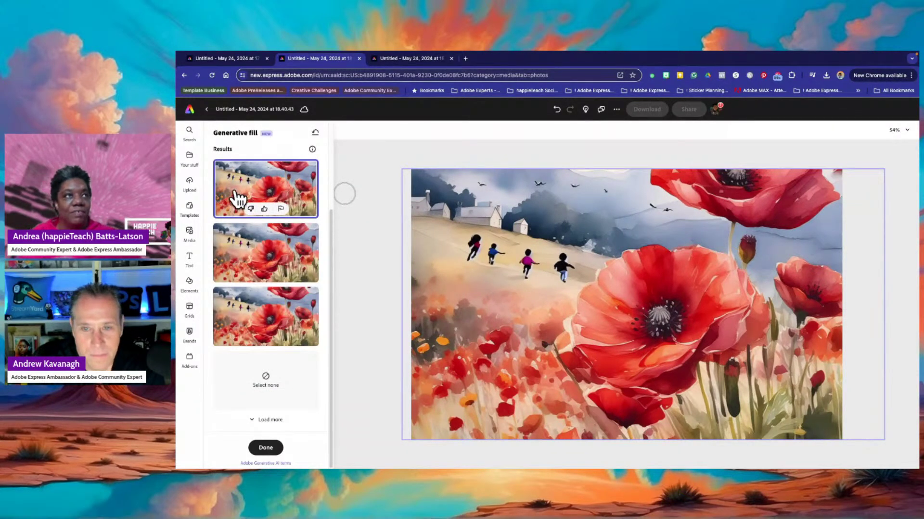
Compare the sunrays variations, clear the prompt text, and discard all the variations by choosing none.
{"action": "left_click", "coordinate": [258, 262]}
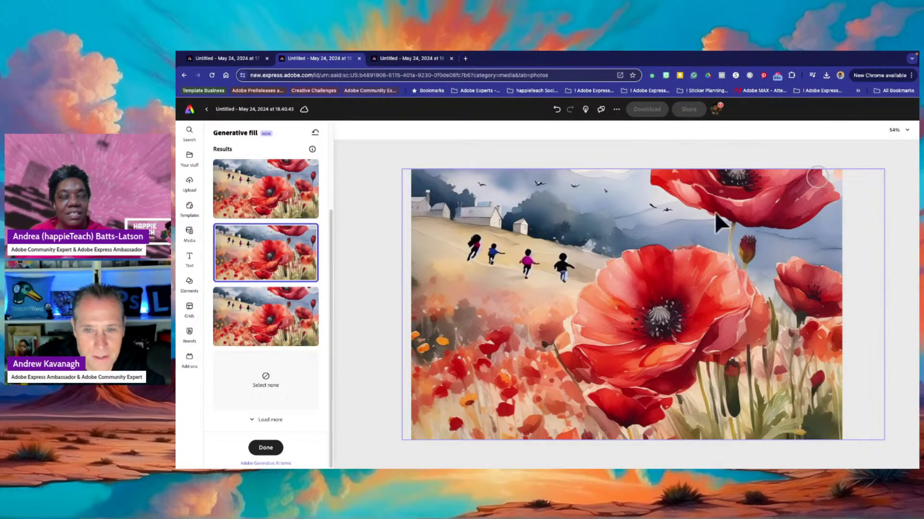
{"action": "left_click", "coordinate": [259, 299]}
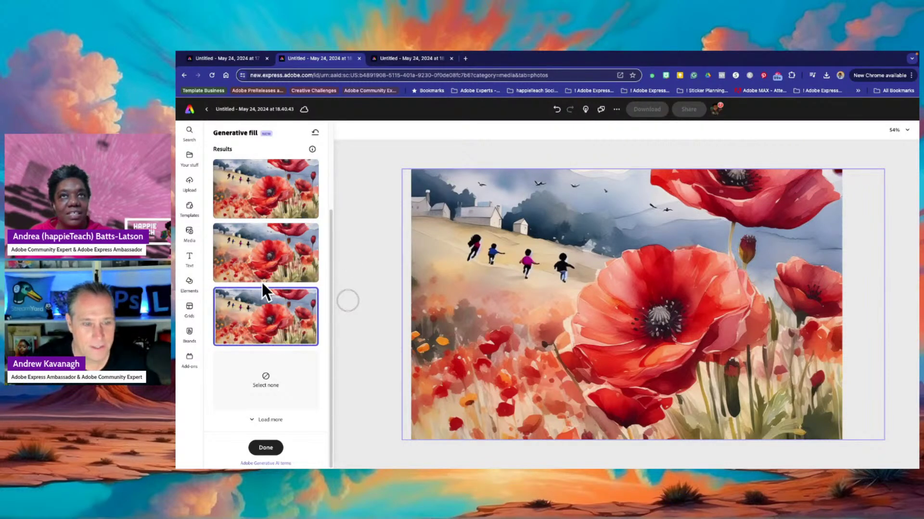
{"action": "scroll", "coordinate": [264, 251], "scroll_direction": "up", "scroll_amount": 3}
{"action": "key", "text": "ctrl+a"}
{"action": "key", "text": "BackSpace"}
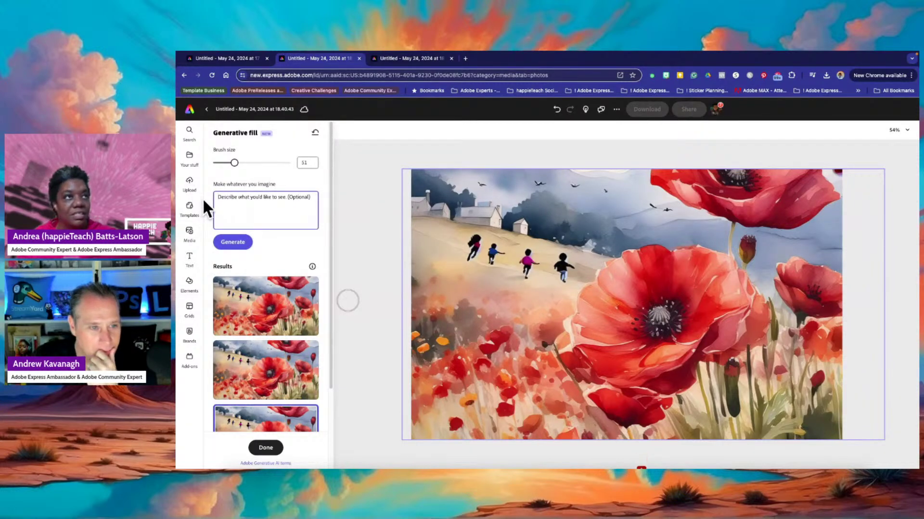
{"action": "scroll", "coordinate": [236, 281], "scroll_direction": "down", "scroll_amount": 1}
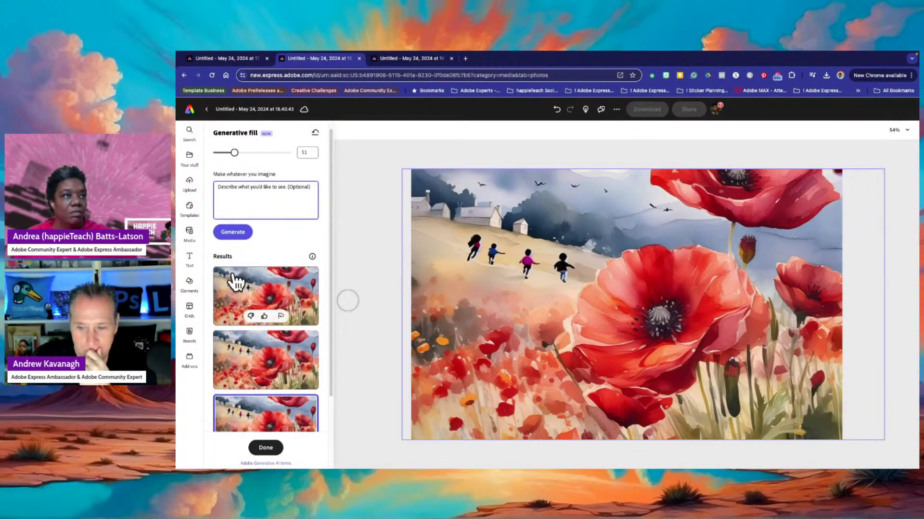
{"action": "scroll", "coordinate": [236, 289], "scroll_direction": "down", "scroll_amount": 3}
{"action": "scroll", "coordinate": [265, 216], "scroll_direction": "up", "scroll_amount": 3}
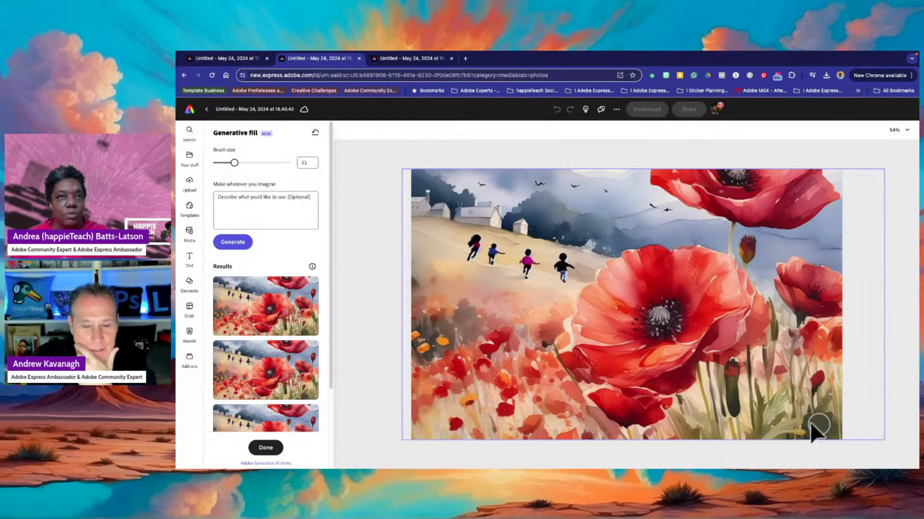
Paint a dab on the hillside below the leftmost house and generate a fill from "bike".
{"action": "left_click", "coordinate": [428, 232]}
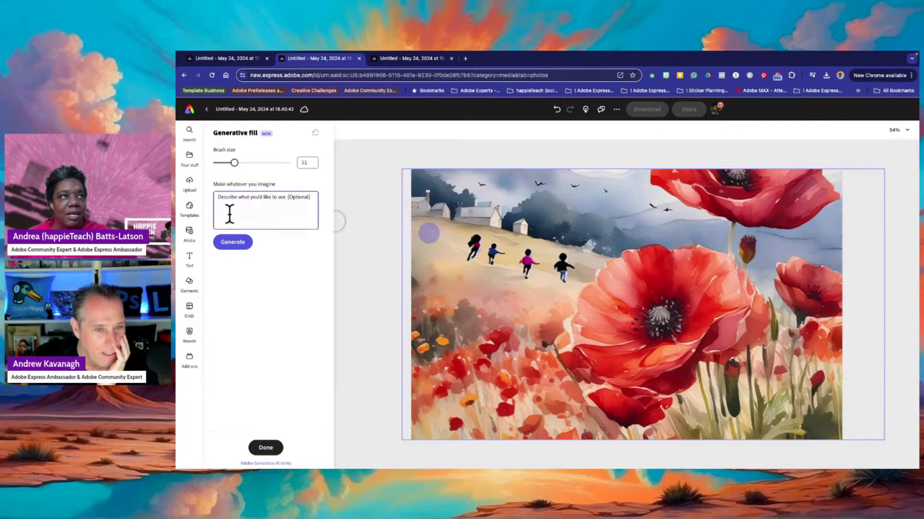
{"action": "left_click", "coordinate": [245, 198]}
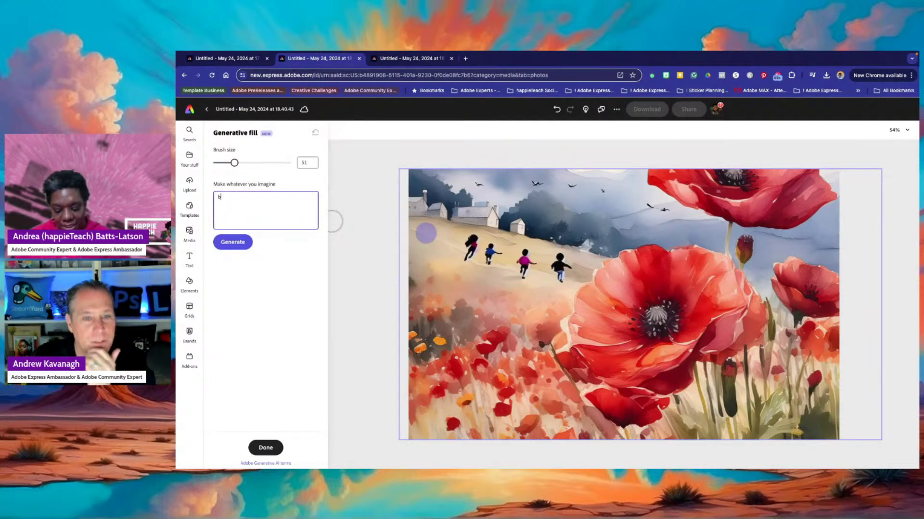
{"action": "type", "text": "bike"}
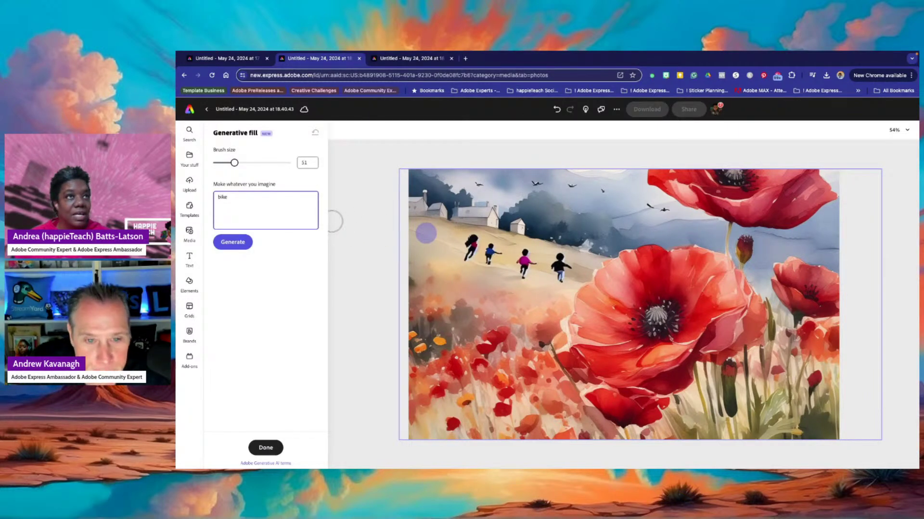
{"action": "key", "text": "Return"}
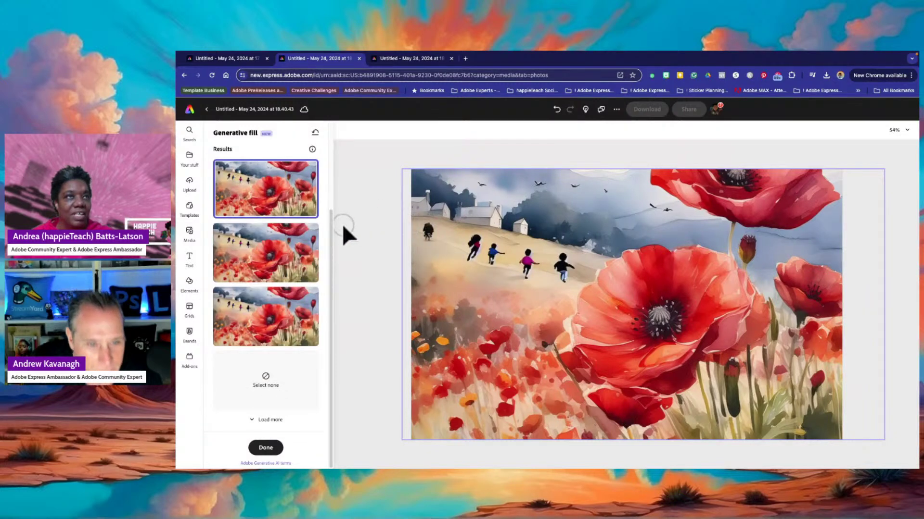
Paint a dab between the new figure and the leftmost running child and generate a fill from "dog running".
{"action": "left_click", "coordinate": [451, 238]}
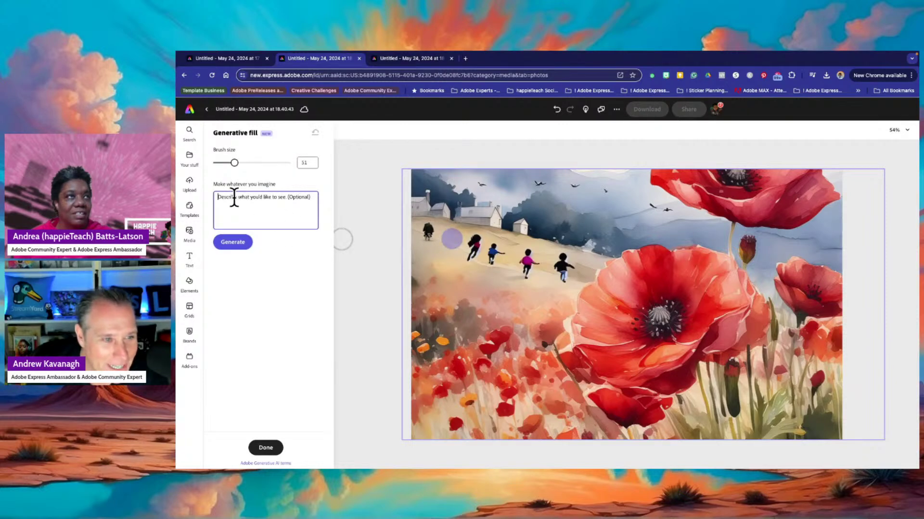
{"action": "type", "text": "do"}
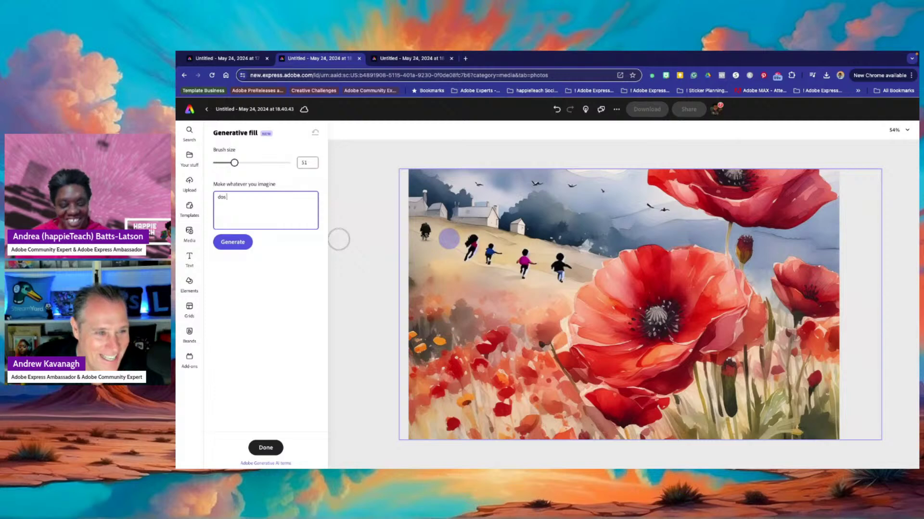
{"action": "type", "text": "g running"}
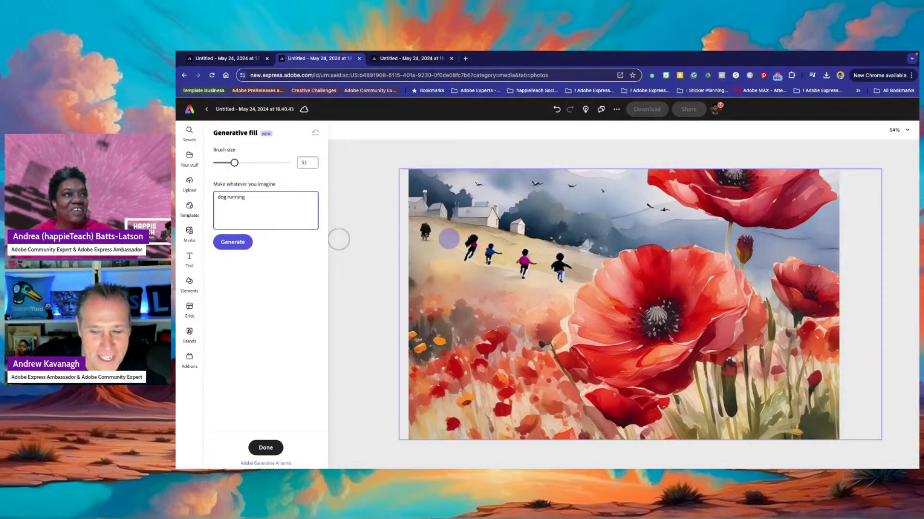
{"action": "key", "text": "Return"}
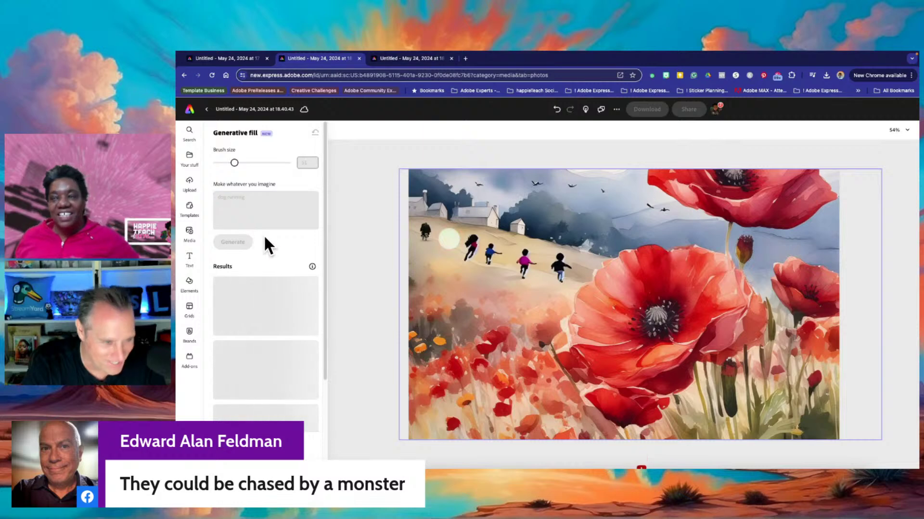
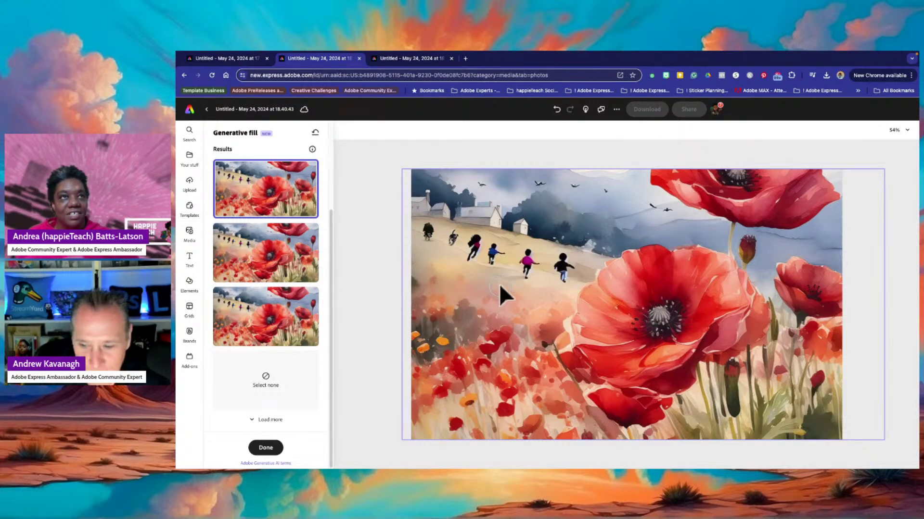
Paint a short stroke on the hillside below the running children and generate a fill from "puppies running".
{"action": "left_click", "coordinate": [503, 276]}
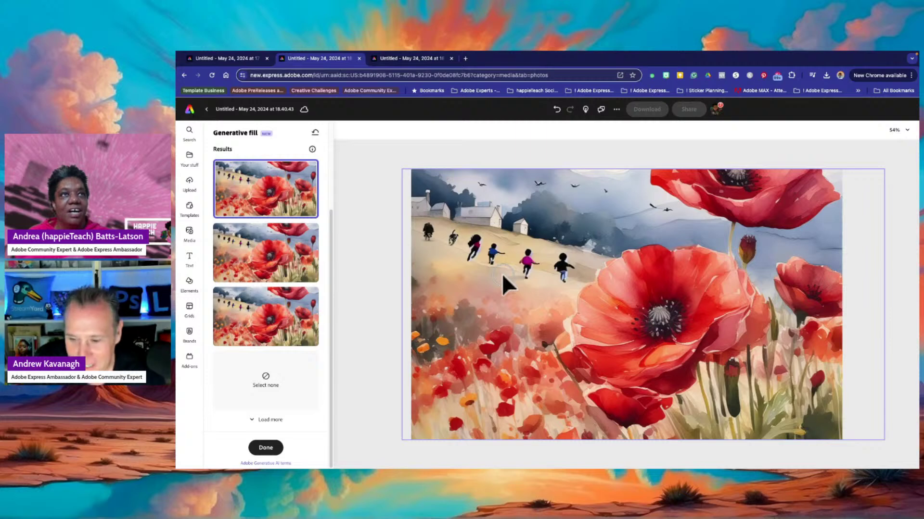
{"action": "key", "text": "ctrl+z"}
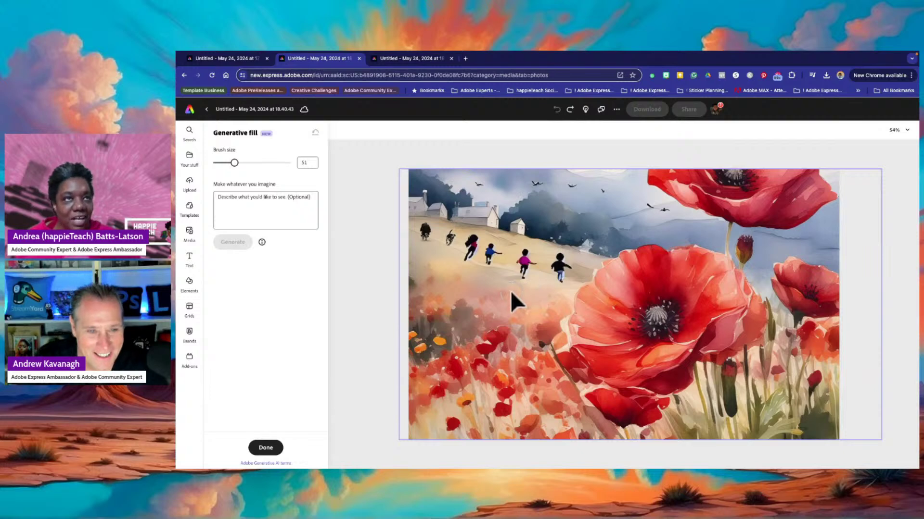
{"action": "left_click_drag", "start_coordinate": [515, 291], "coordinate": [471, 277]}
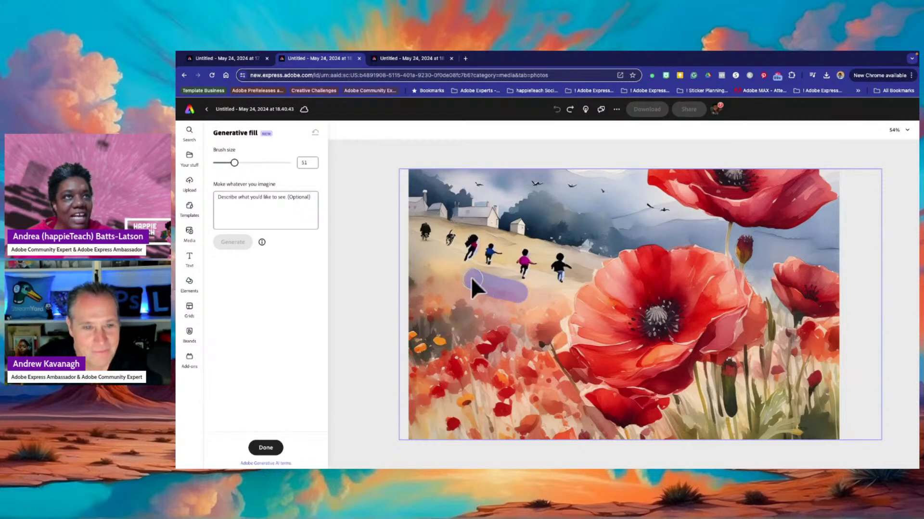
{"action": "left_click", "coordinate": [229, 199]}
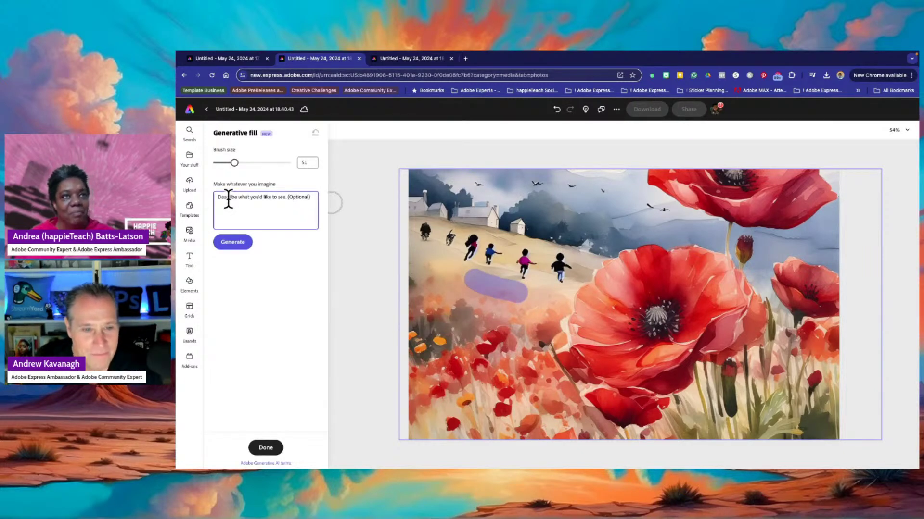
{"action": "type", "text": "puppies running"}
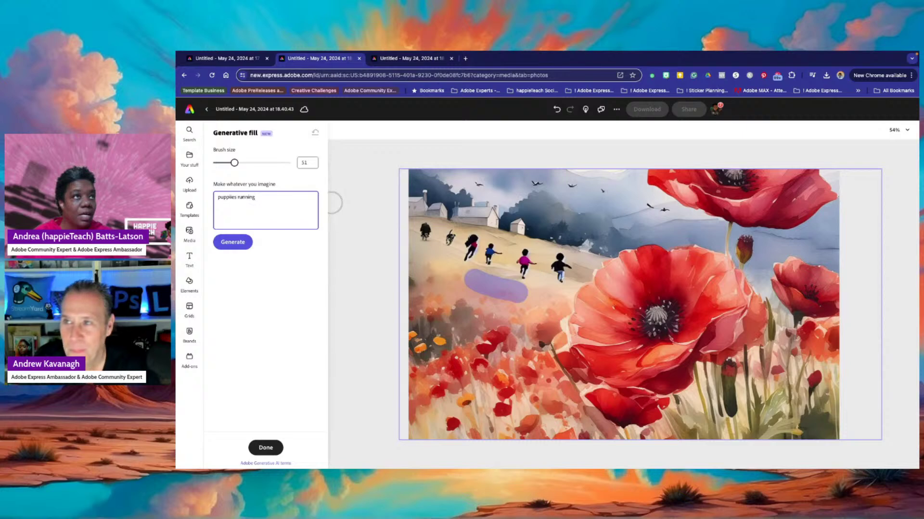
{"action": "left_click", "coordinate": [229, 197]}
{"action": "key", "text": "BackSpace"}
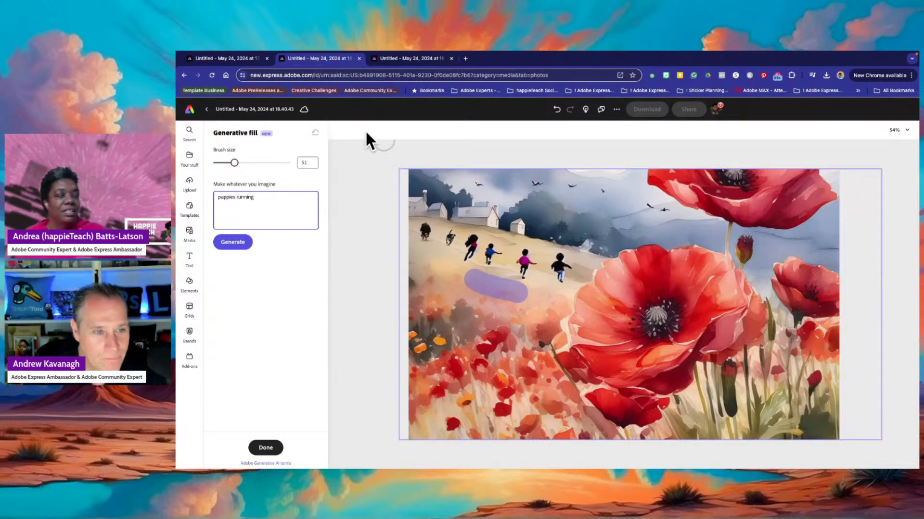
{"action": "left_click", "coordinate": [234, 244]}
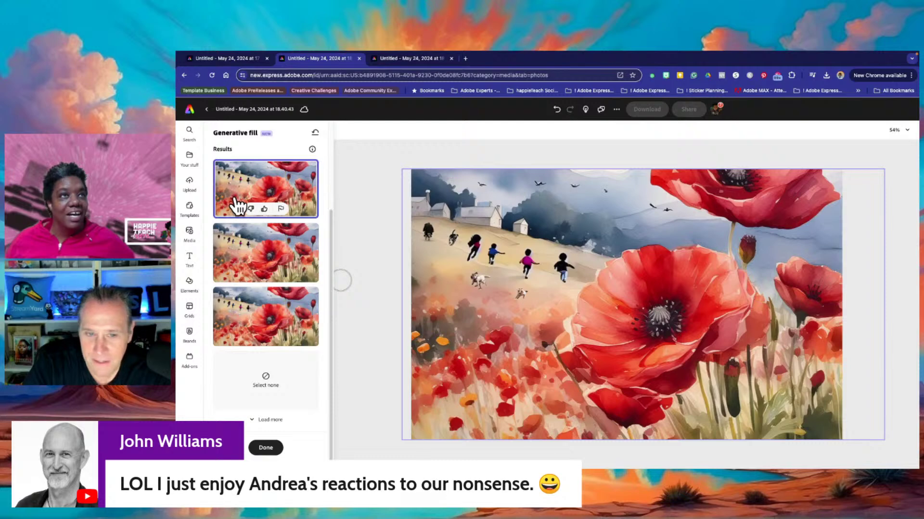
Compare the three puppies variations on the hillside and keep the first one.
{"action": "left_click", "coordinate": [227, 250]}
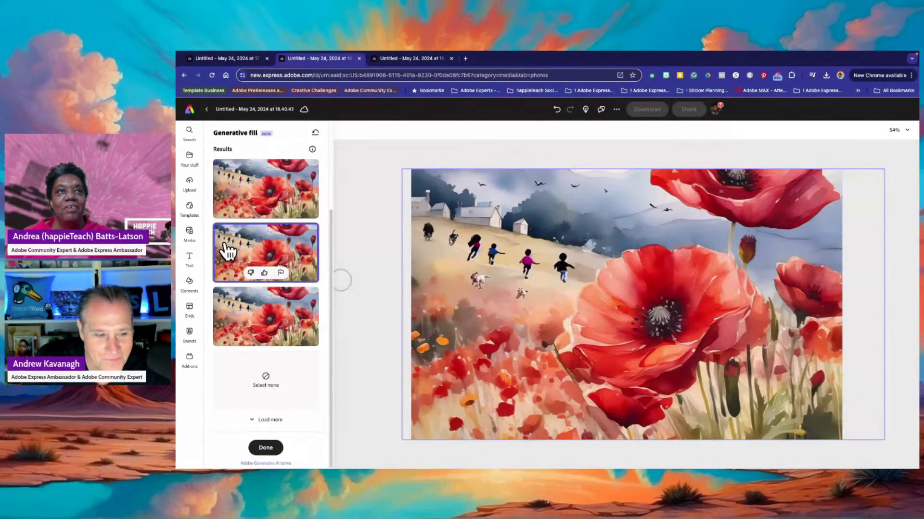
{"action": "left_click", "coordinate": [245, 312]}
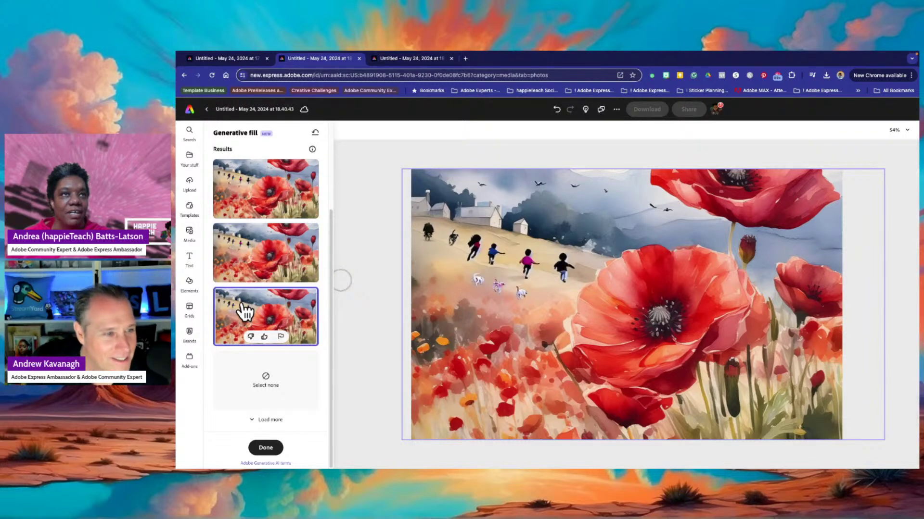
{"action": "left_click", "coordinate": [283, 249]}
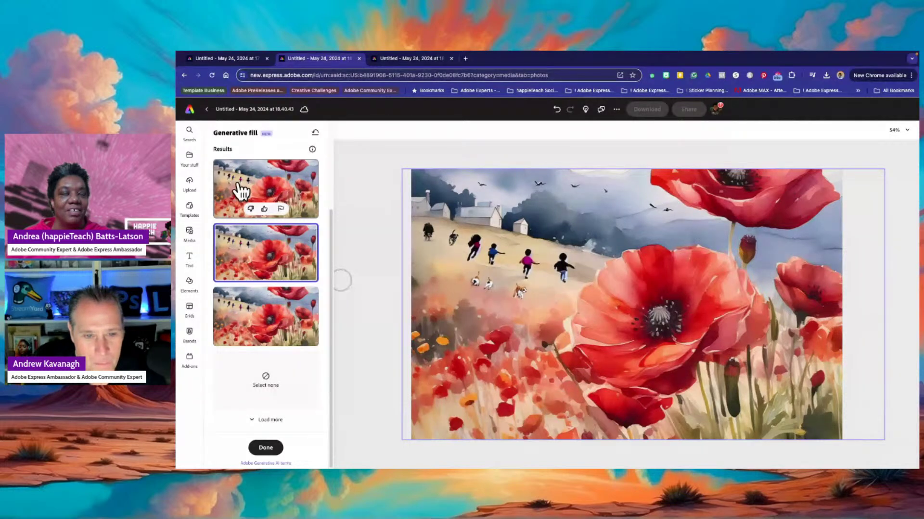
{"action": "left_click", "coordinate": [241, 191]}
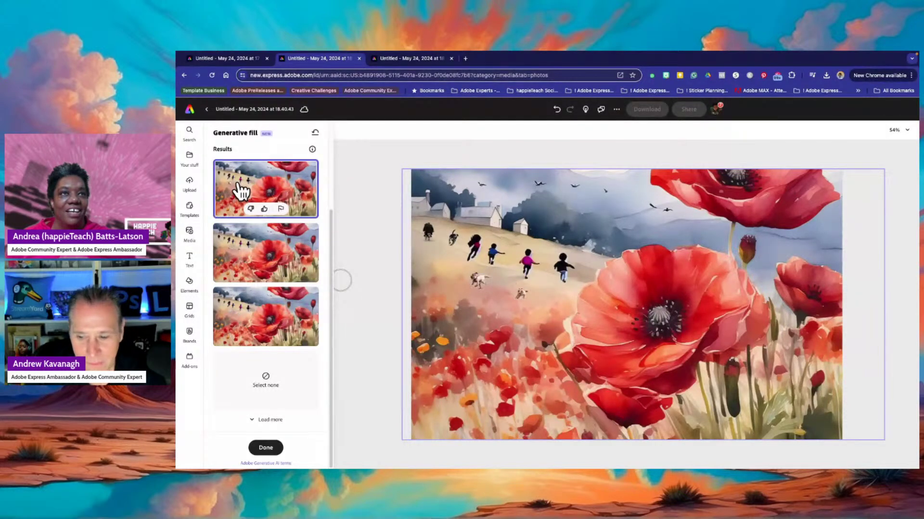
{"action": "left_click", "coordinate": [243, 252]}
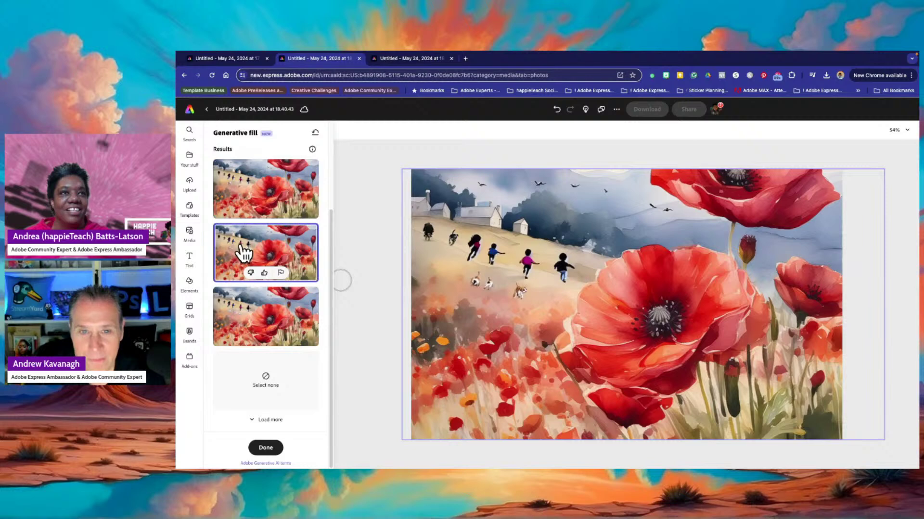
{"action": "left_click", "coordinate": [240, 315]}
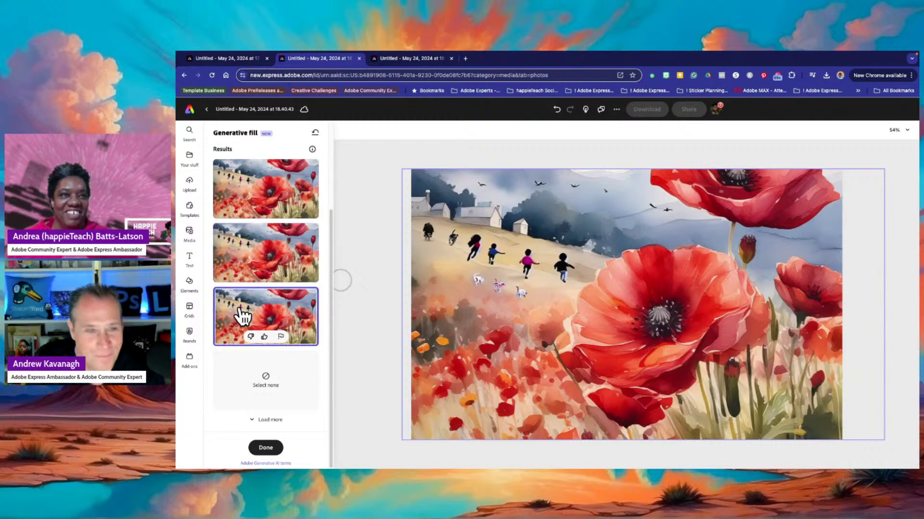
{"action": "left_click", "coordinate": [235, 256]}
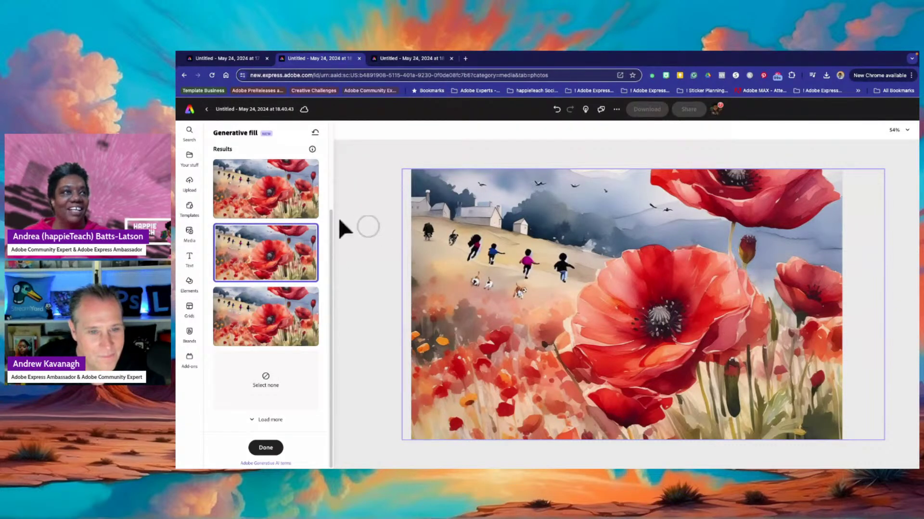
{"action": "left_click", "coordinate": [242, 181]}
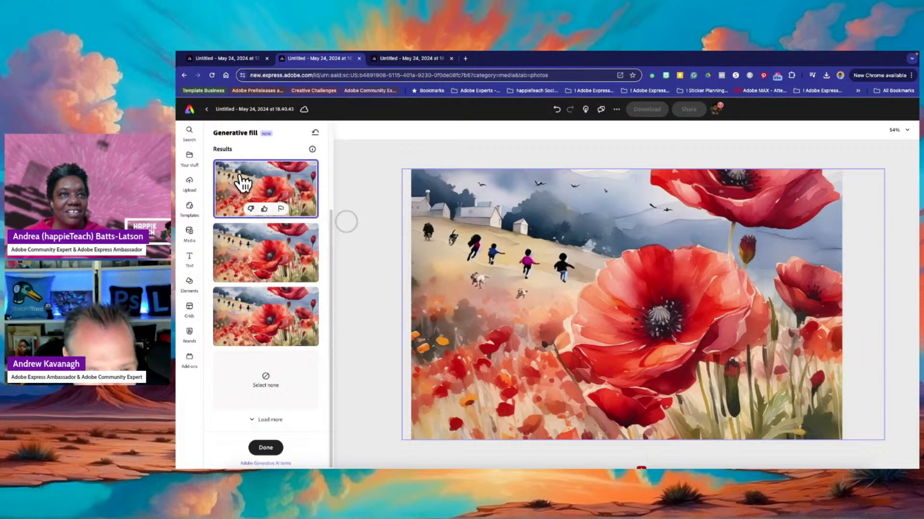
{"action": "mouse_move", "coordinate": [236, 271]}
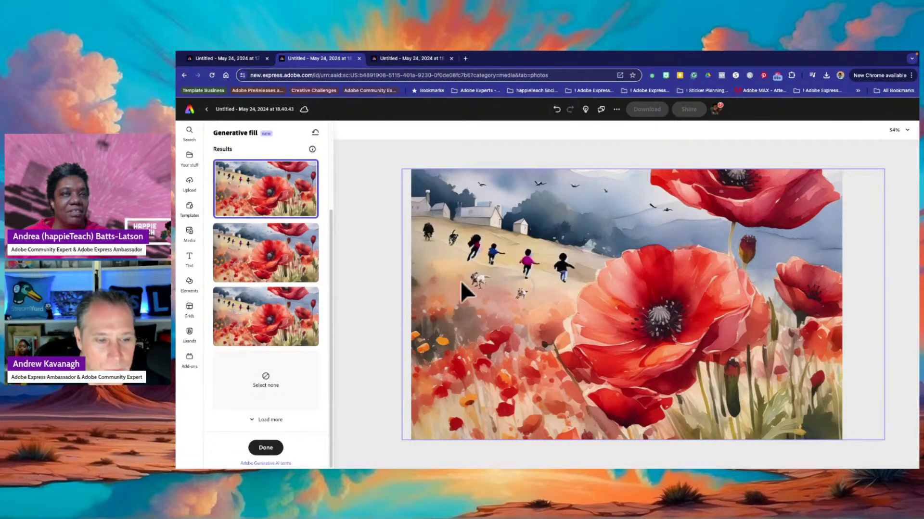
{"action": "mouse_move", "coordinate": [224, 255]}
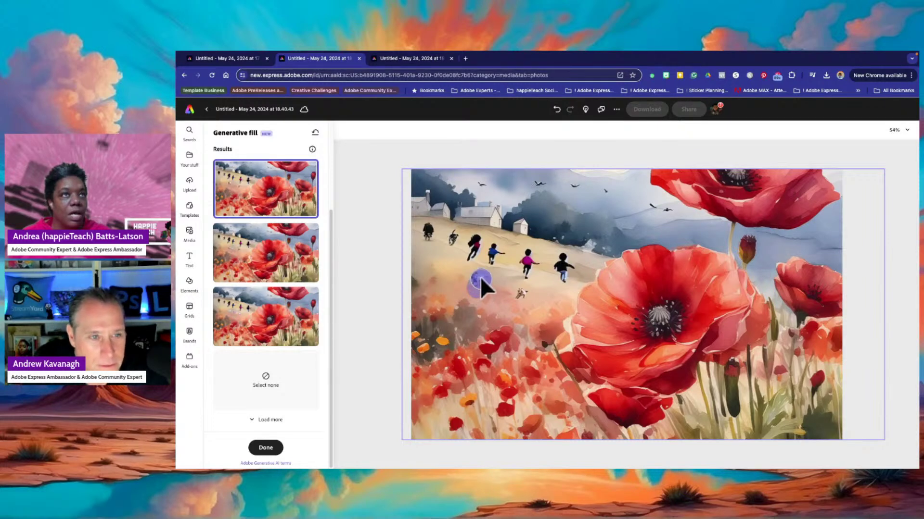
Paint over both puppies below the running children and generate a replacement fill from "puppy running".
{"action": "left_click_drag", "start_coordinate": [481, 273], "coordinate": [480, 286]}
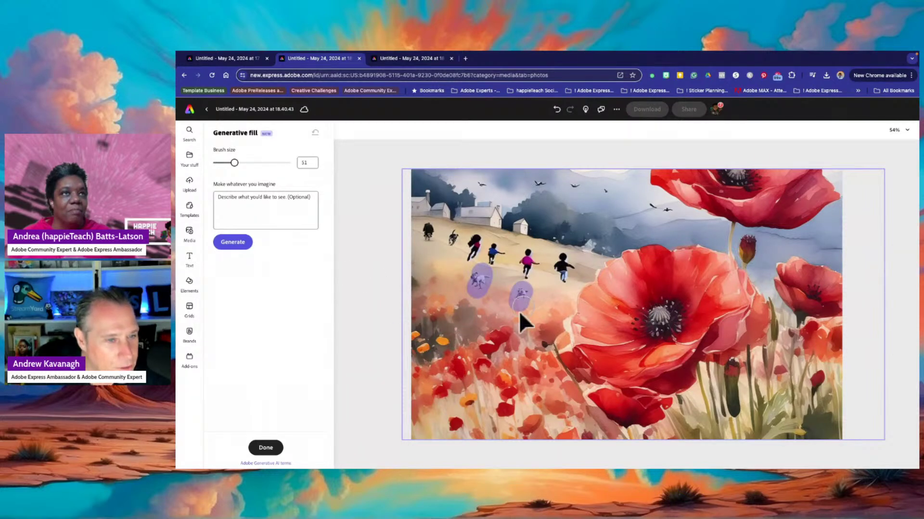
{"action": "left_click", "coordinate": [236, 204]}
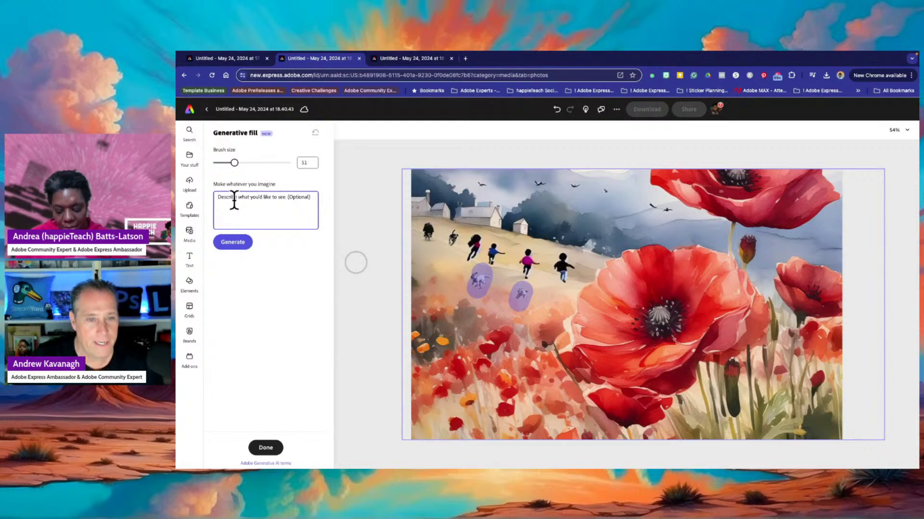
{"action": "type", "text": "puppy r"}
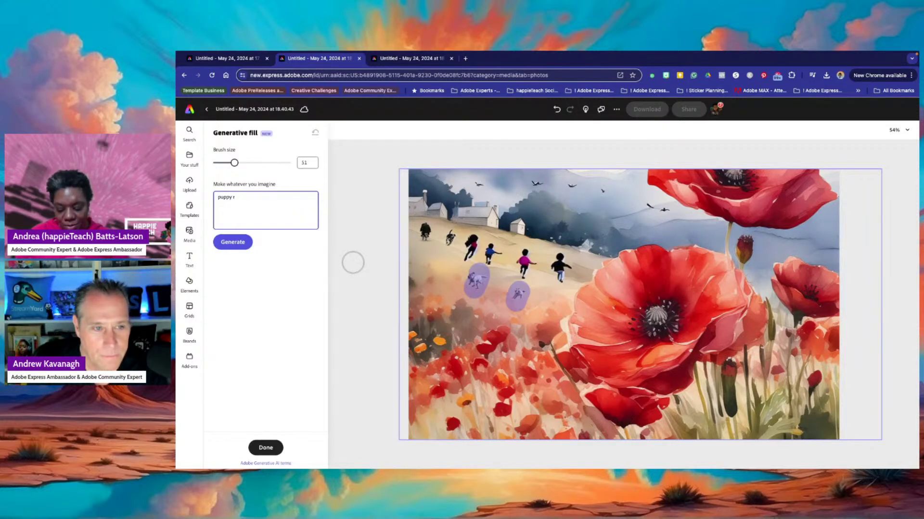
{"action": "type", "text": "unning"}
{"action": "key", "text": "Return"}
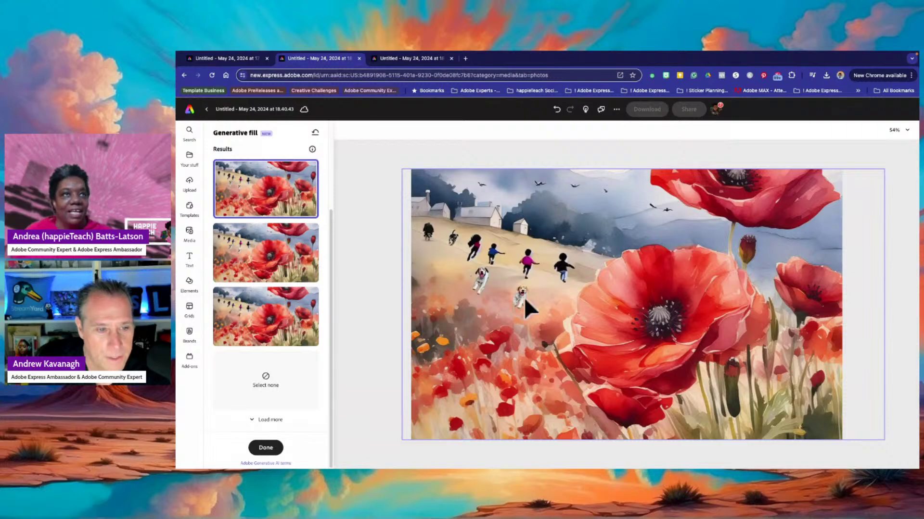
Paint over the leftmost dark figure on the hillside and generate a fill with an empty prompt to remove it.
{"action": "left_click", "coordinate": [427, 230]}
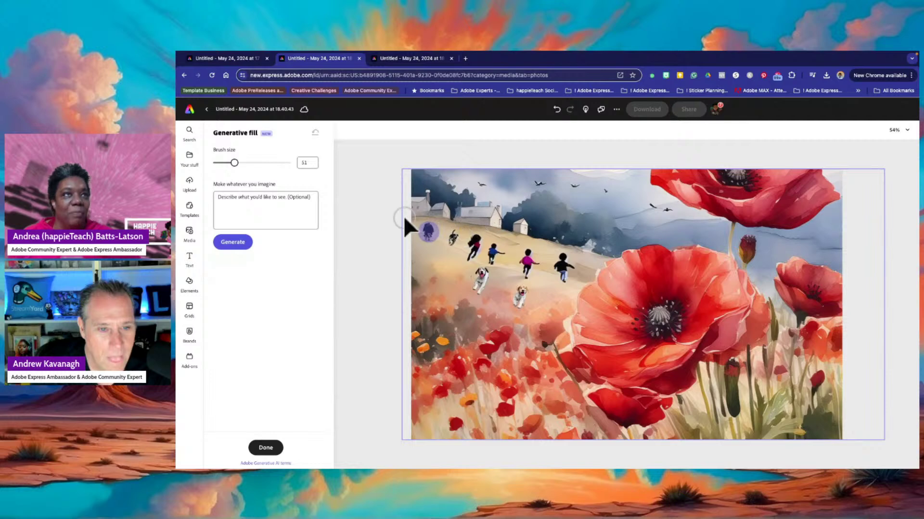
{"action": "left_click", "coordinate": [266, 197]}
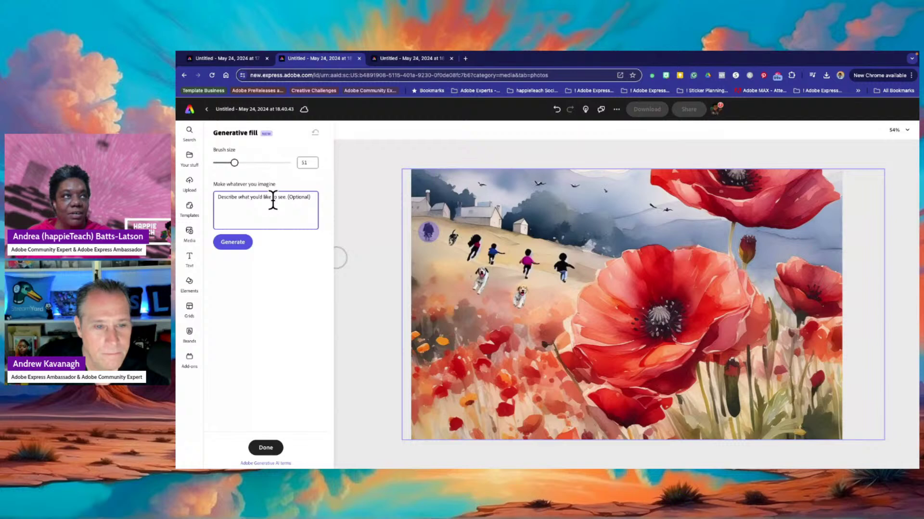
{"action": "left_click", "coordinate": [230, 244]}
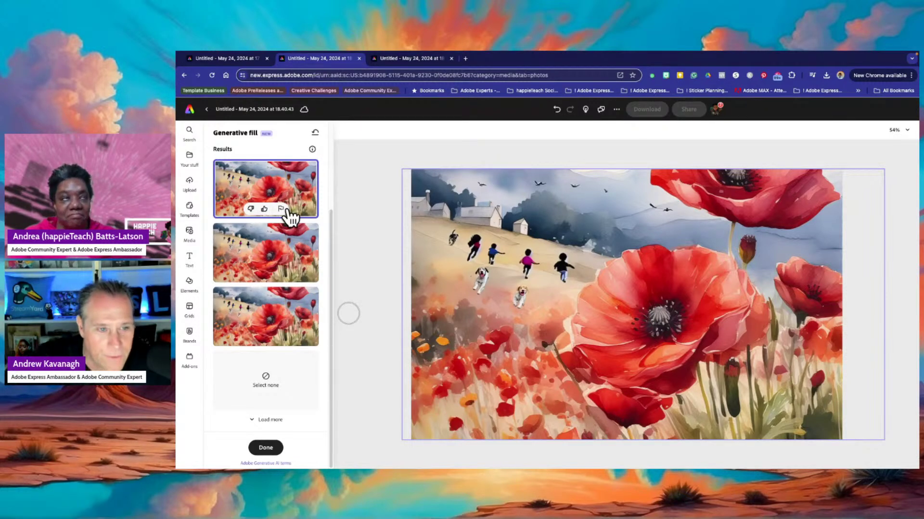
Compare the variations of the hillside without the leftmost figure and keep the first one.
{"action": "left_click", "coordinate": [237, 270]}
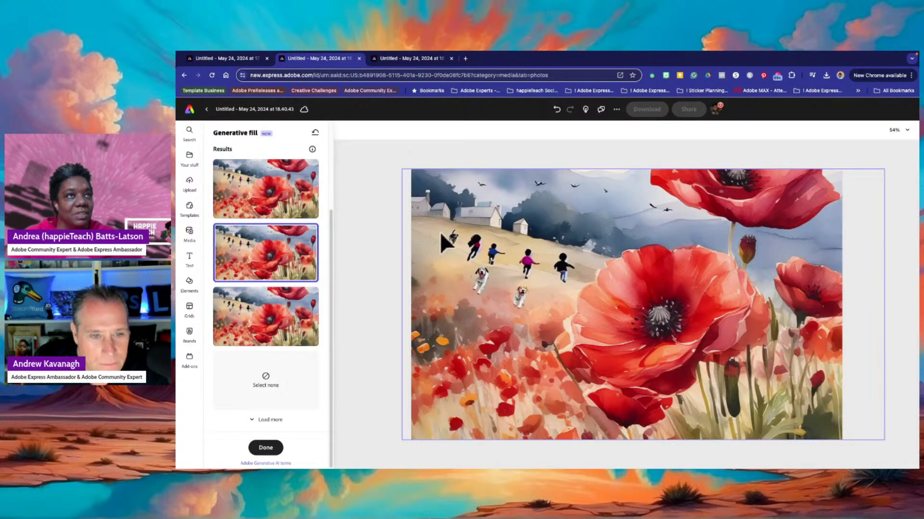
{"action": "left_click", "coordinate": [243, 320]}
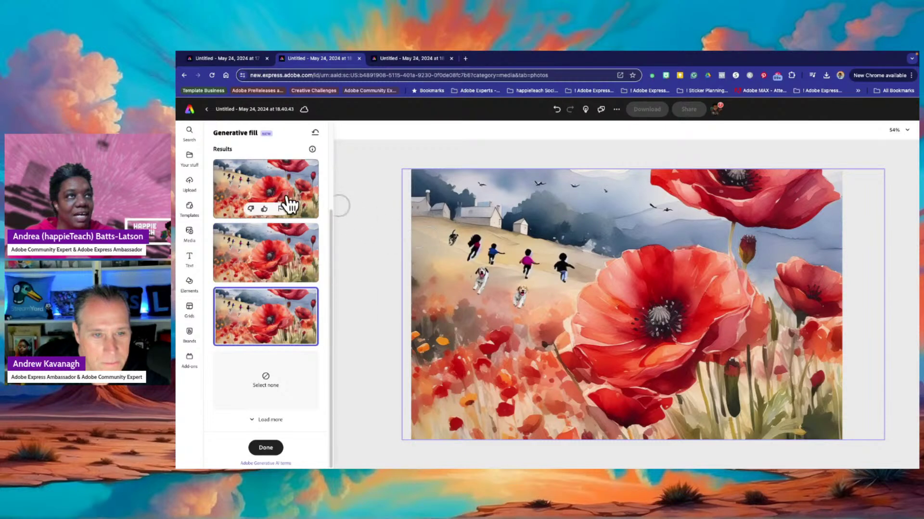
{"action": "left_click", "coordinate": [251, 202]}
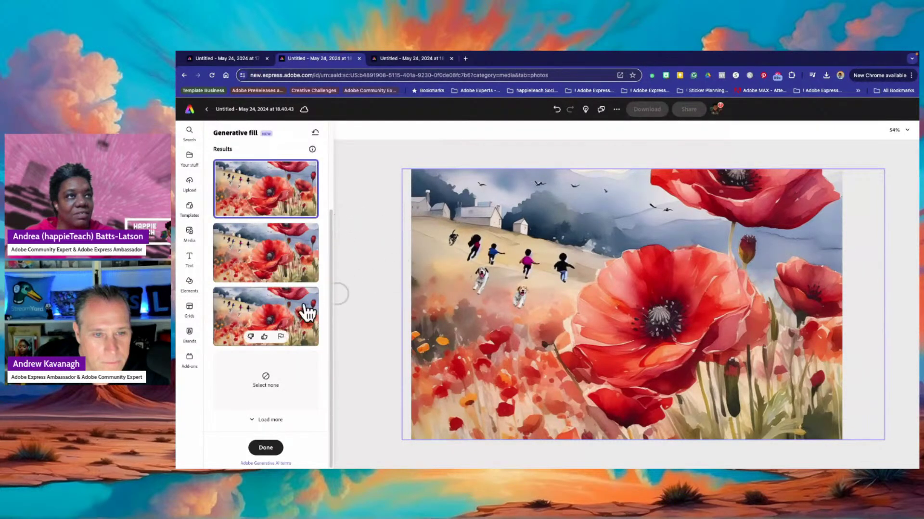
{"action": "left_click", "coordinate": [282, 303]}
{"action": "left_click", "coordinate": [244, 192]}
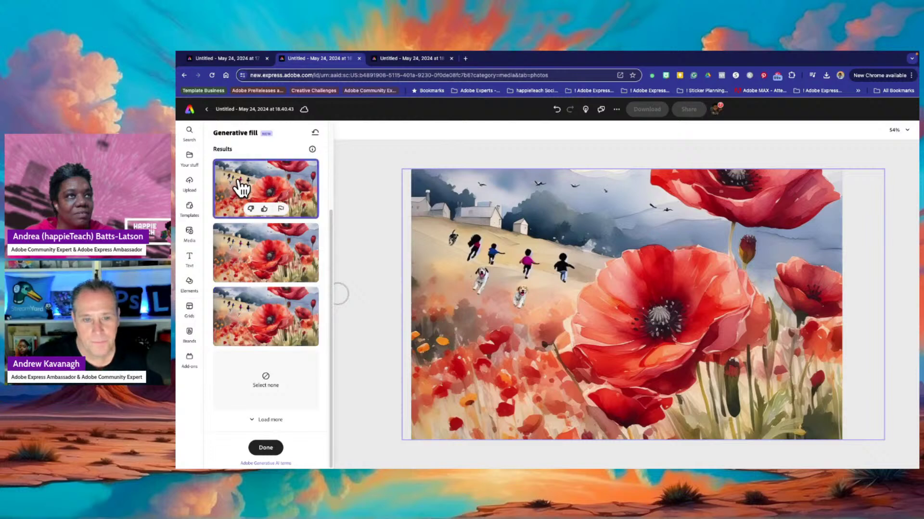
{"action": "left_click", "coordinate": [298, 310]}
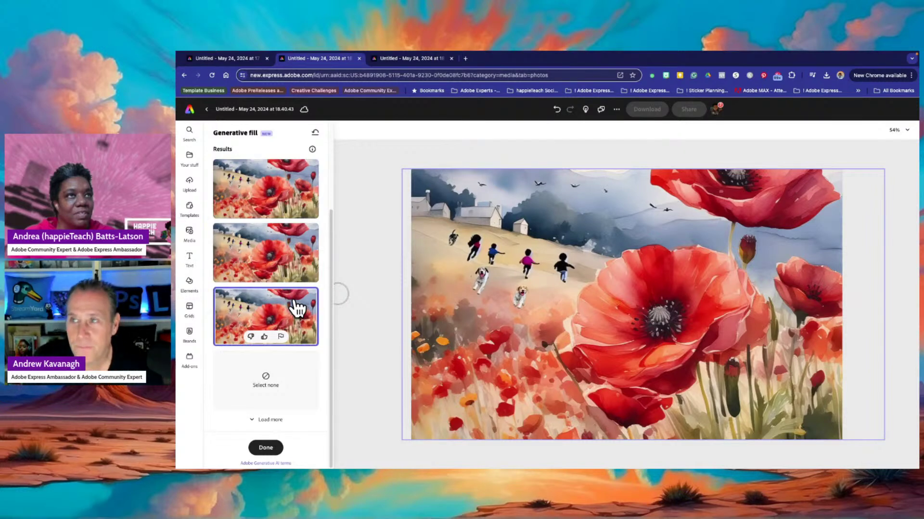
{"action": "left_click", "coordinate": [246, 176]}
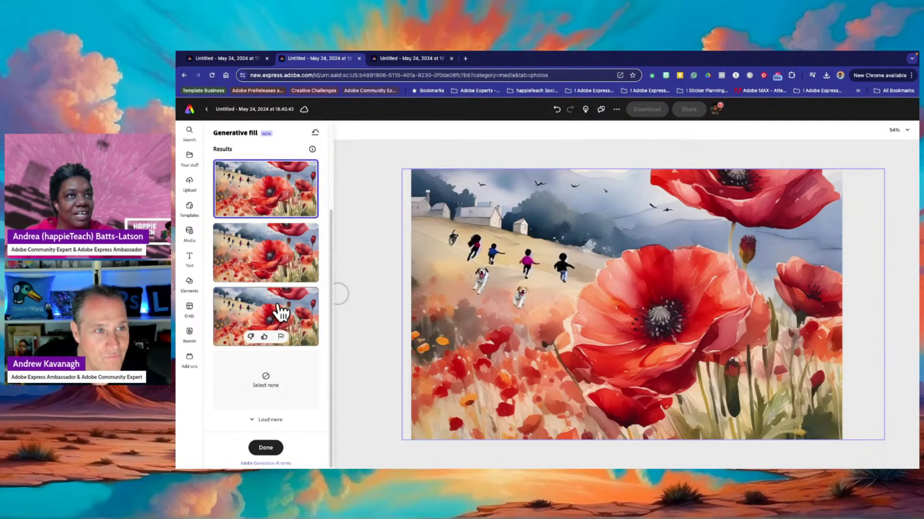
{"action": "left_click", "coordinate": [288, 312]}
{"action": "left_click", "coordinate": [247, 182]}
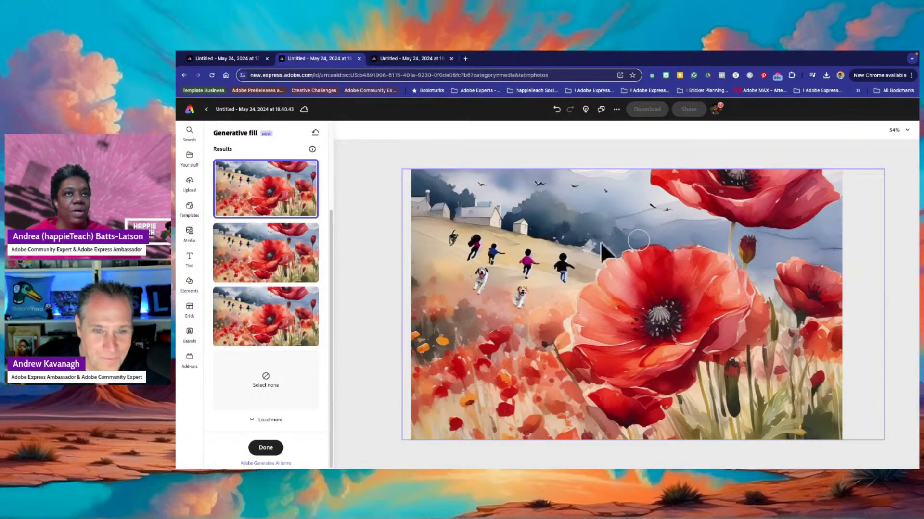
Leave Generative fill, open the Text effects gallery, and browse its sample lettering styles.
{"action": "left_click", "coordinate": [191, 258]}
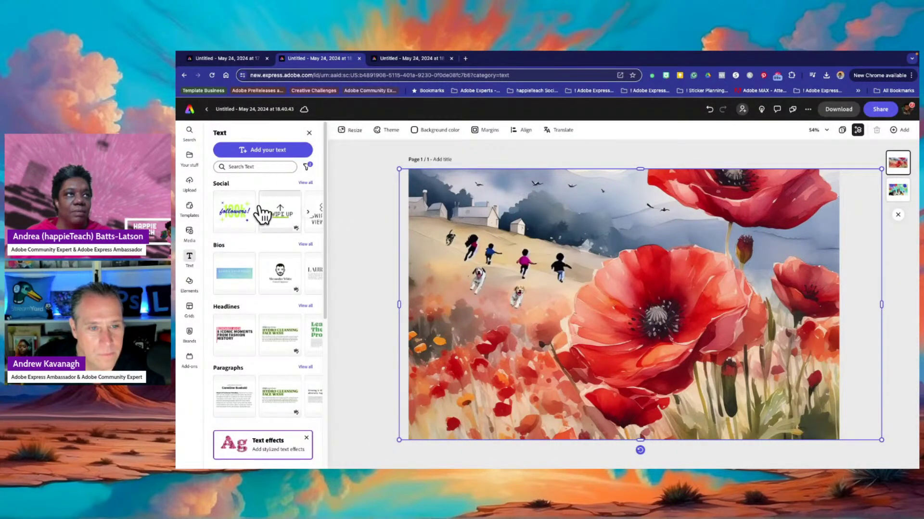
{"action": "left_click", "coordinate": [234, 453]}
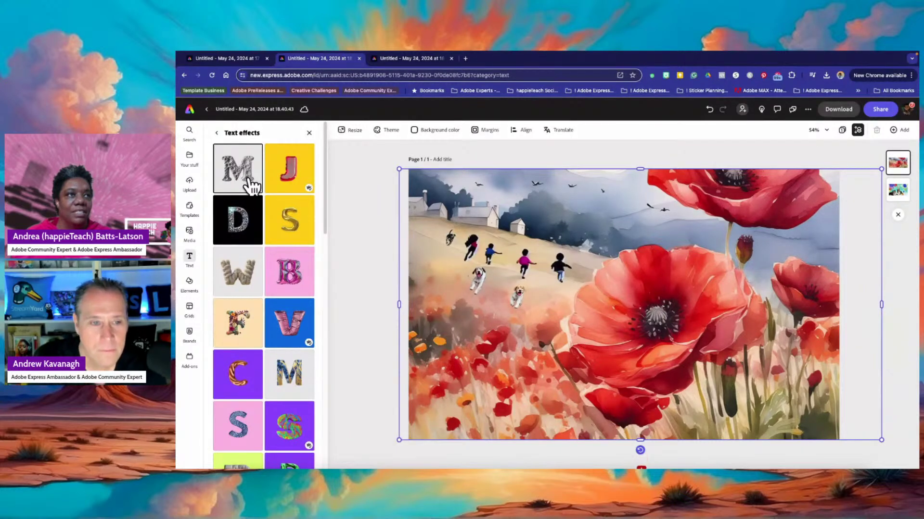
{"action": "scroll", "coordinate": [250, 185], "scroll_direction": "down", "scroll_amount": 10}
{"action": "scroll", "coordinate": [251, 188], "scroll_direction": "down", "scroll_amount": 5}
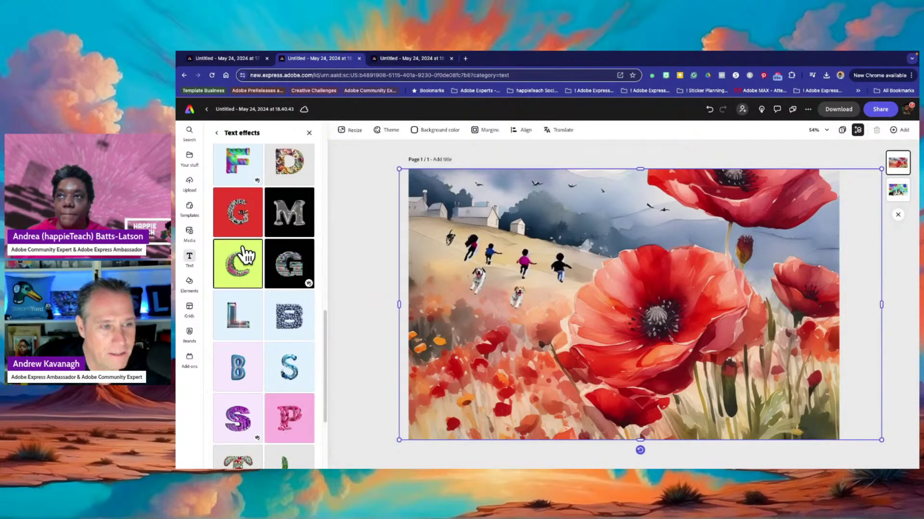
{"action": "scroll", "coordinate": [247, 255], "scroll_direction": "down", "scroll_amount": 3}
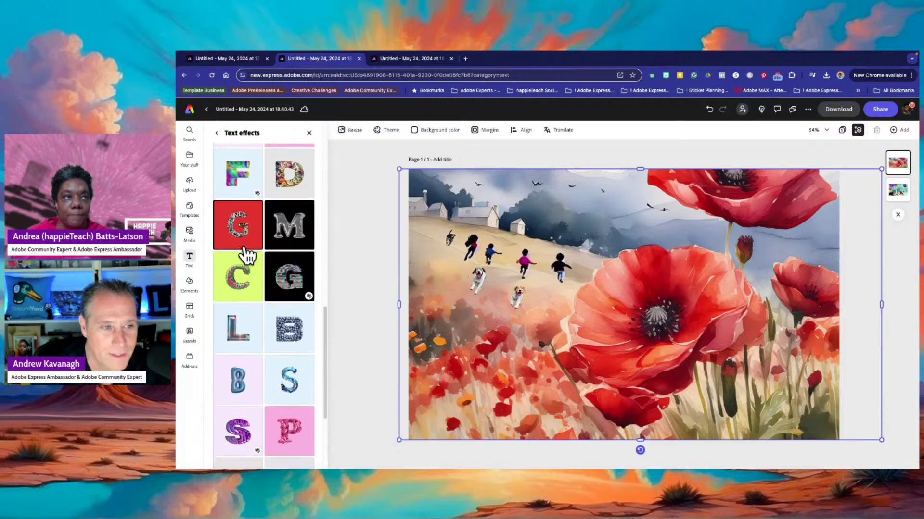
Choose the blue smoke sample lettering from the Text effects gallery and change its wording to "Summer".
{"action": "scroll", "coordinate": [246, 255], "scroll_direction": "up", "scroll_amount": 1}
{"action": "scroll", "coordinate": [246, 255], "scroll_direction": "down", "scroll_amount": 1}
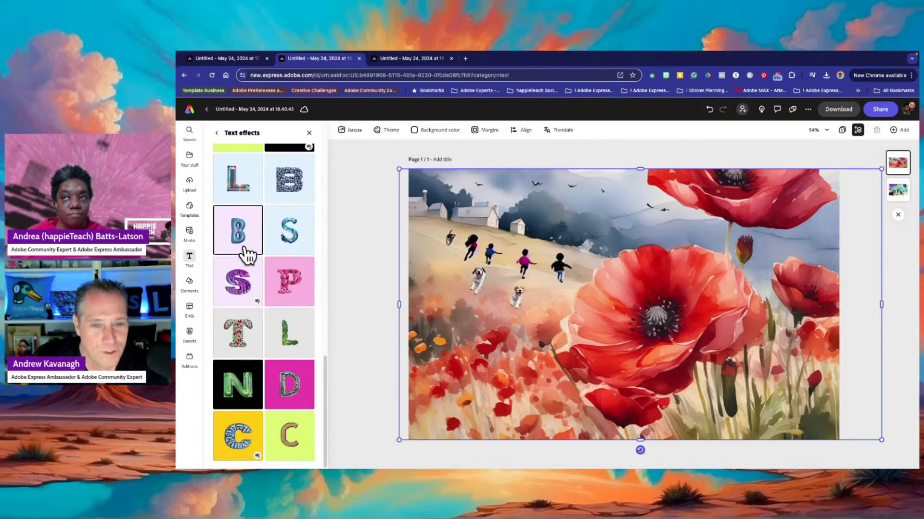
{"action": "scroll", "coordinate": [247, 255], "scroll_direction": "up", "scroll_amount": 2}
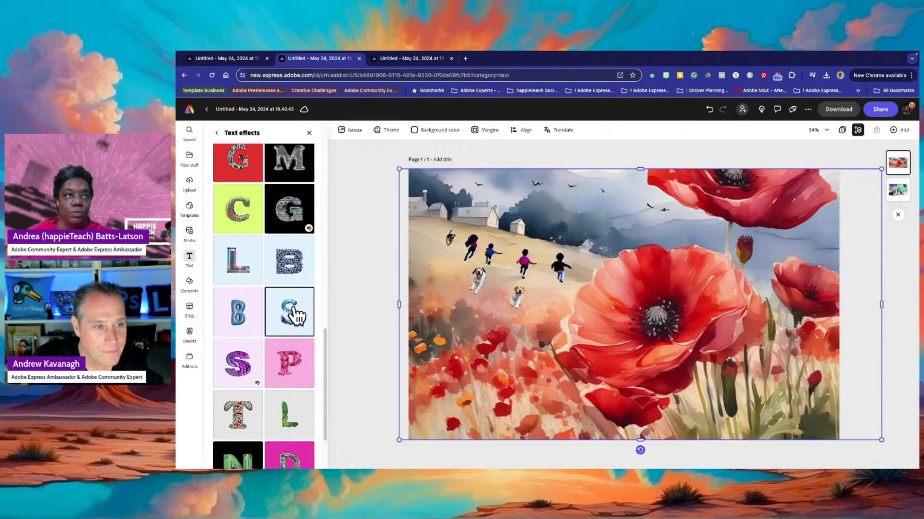
{"action": "left_click", "coordinate": [295, 316]}
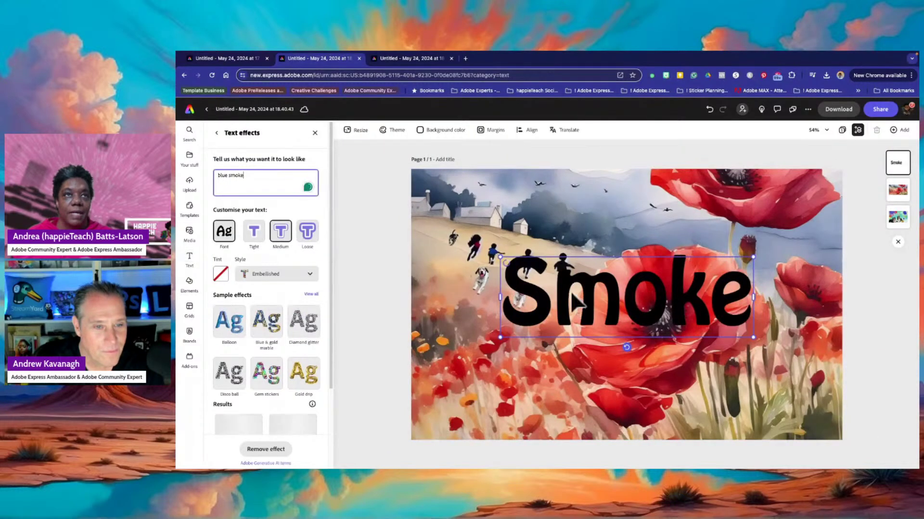
{"action": "double_click", "coordinate": [545, 298]}
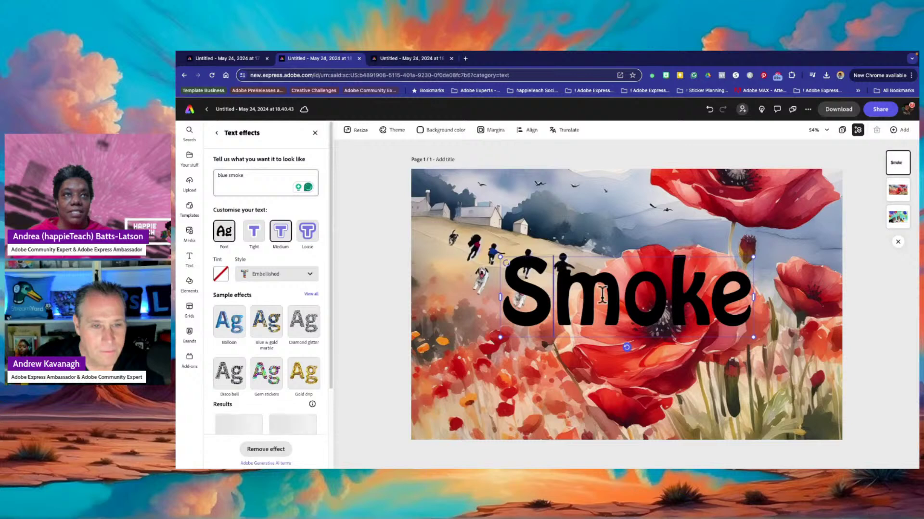
{"action": "left_click_drag", "start_coordinate": [554, 296], "coordinate": [762, 305]}
{"action": "type", "text": "um"}
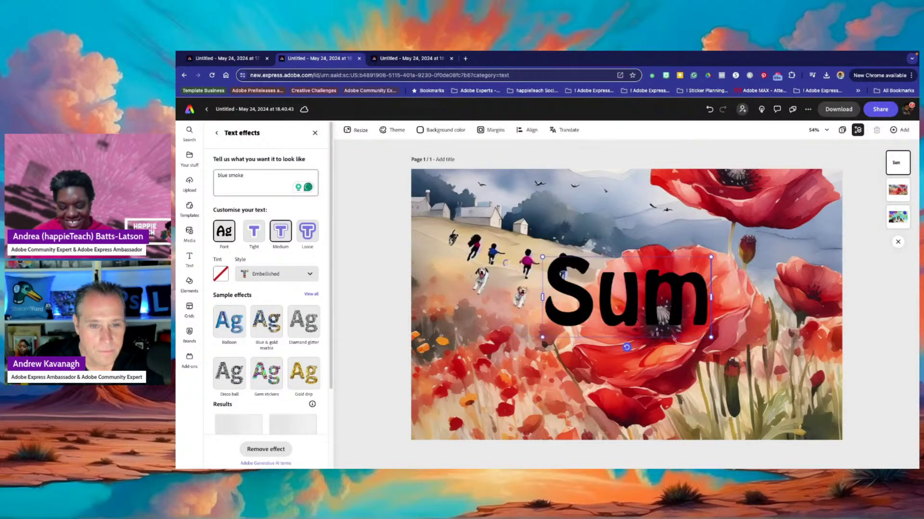
{"action": "type", "text": "mer"}
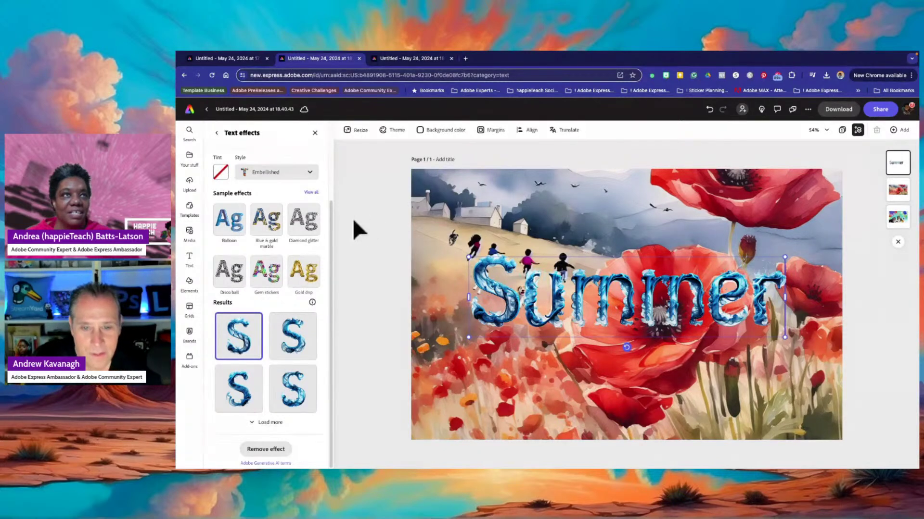
Shrink the Summer lettering and place it in the sky above the large central poppy.
{"action": "left_click_drag", "start_coordinate": [543, 301], "coordinate": [500, 223]}
{"action": "left_click_drag", "start_coordinate": [741, 260], "coordinate": [601, 224]}
{"action": "left_click_drag", "start_coordinate": [475, 203], "coordinate": [586, 221]}
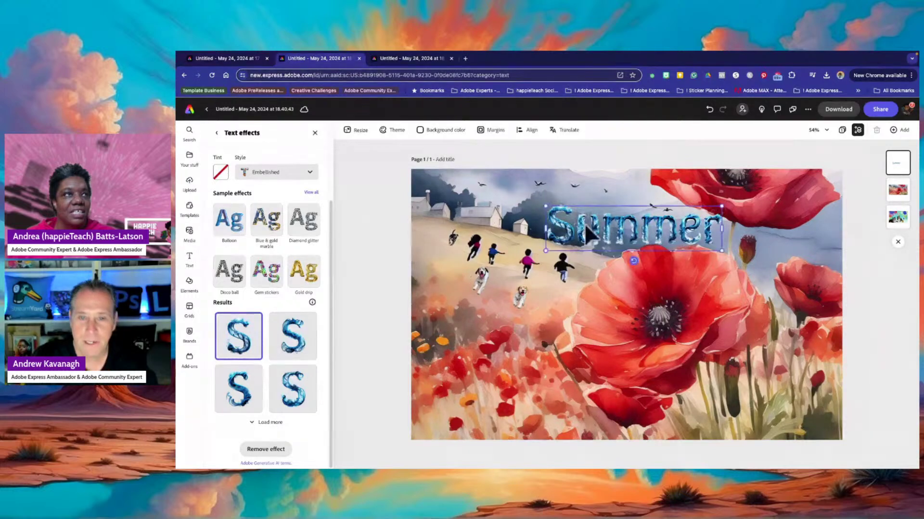
Replace the Summer lettering's effect prompt with "orange paint" and generate the new text effect.
{"action": "scroll", "coordinate": [250, 289], "scroll_direction": "up", "scroll_amount": 3}
{"action": "left_click", "coordinate": [262, 173]}
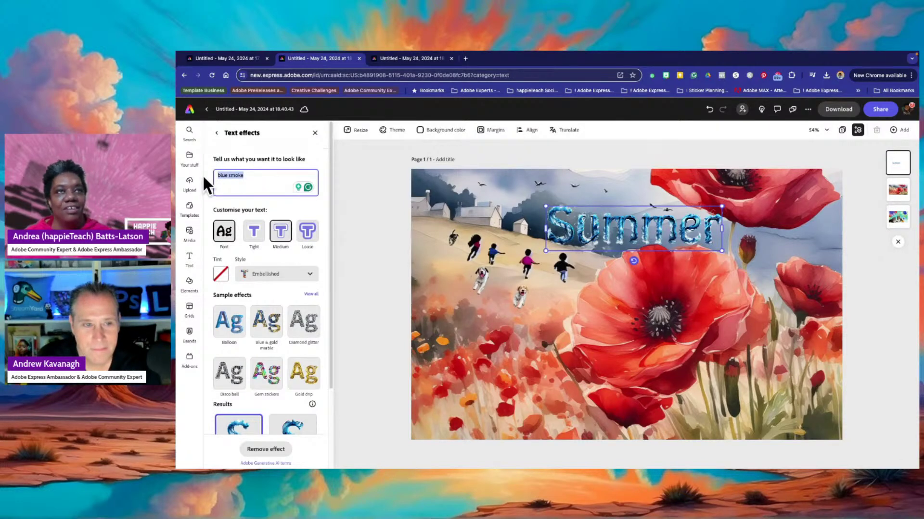
{"action": "type", "text": "summe"}
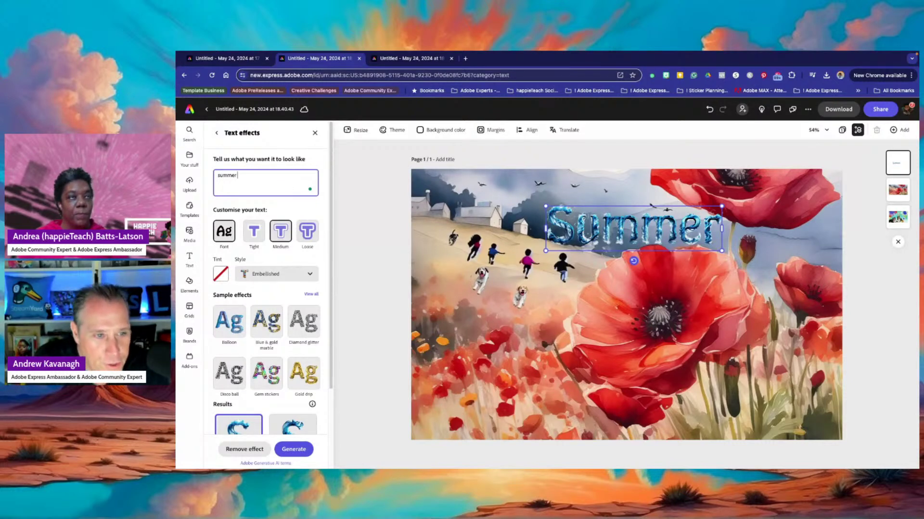
{"action": "type", "text": "r"}
{"action": "key", "text": "Return"}
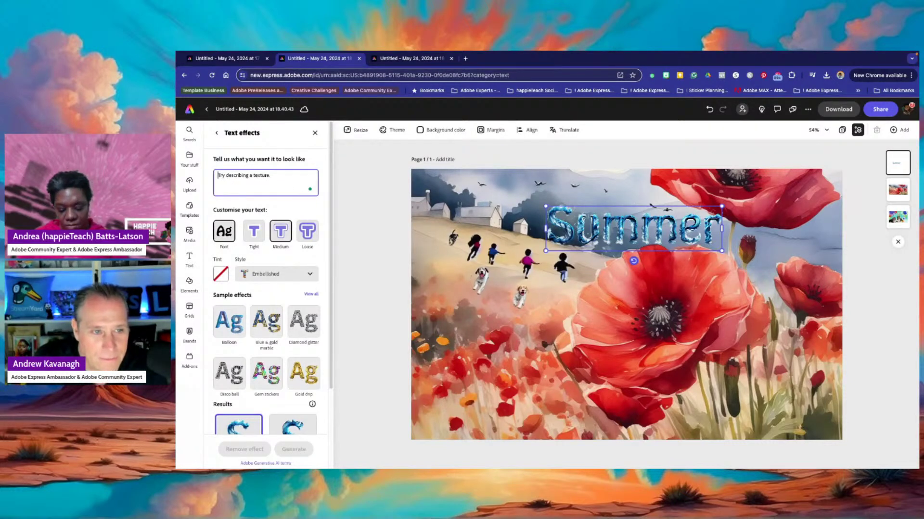
{"action": "type", "text": "orange paint"}
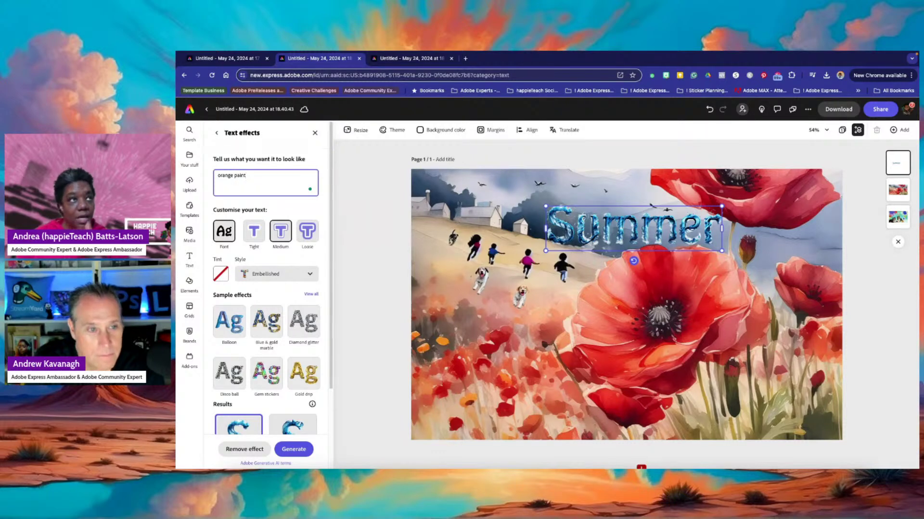
{"action": "key", "text": "Return"}
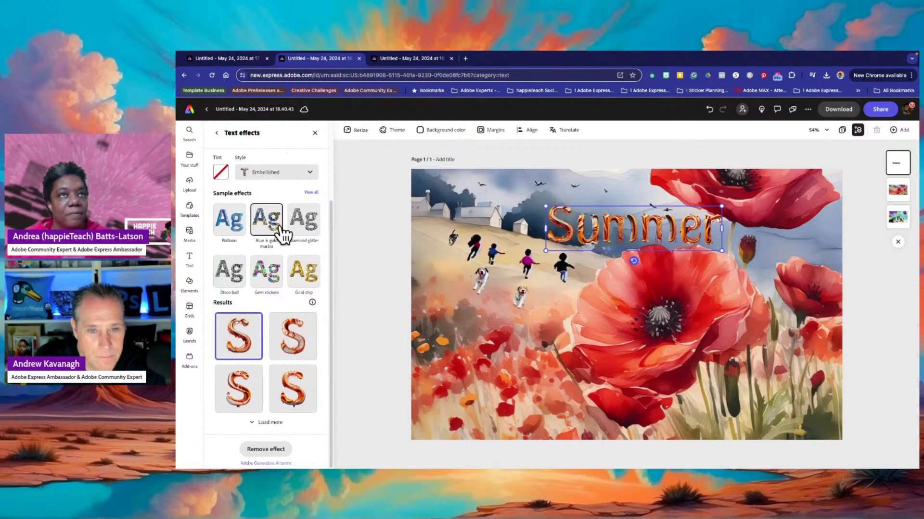
Compare the second, third and fourth orange paint results on the Summer lettering and keep the fourth.
{"action": "left_click", "coordinate": [296, 334]}
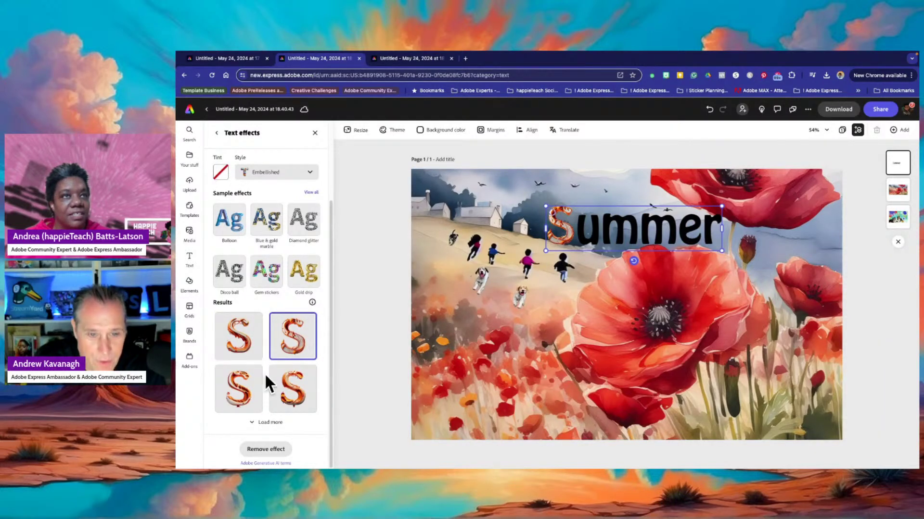
{"action": "left_click", "coordinate": [295, 392]}
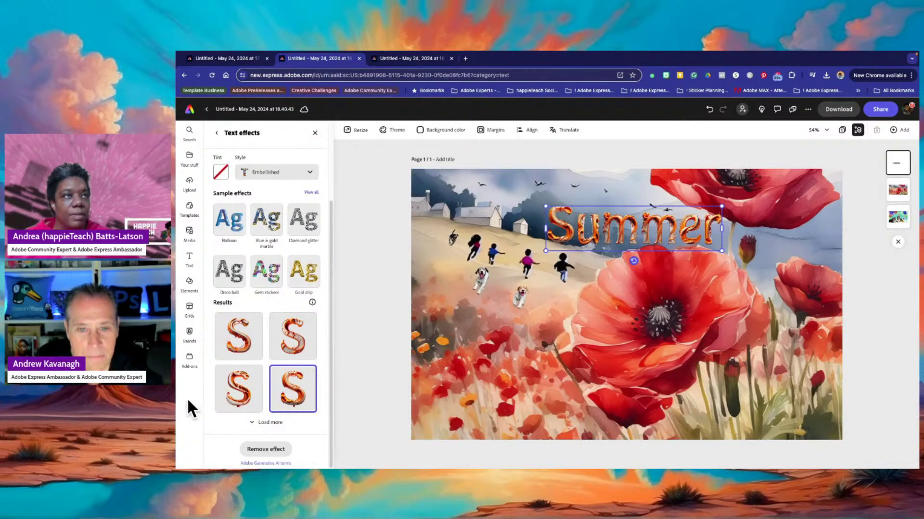
{"action": "left_click", "coordinate": [248, 403]}
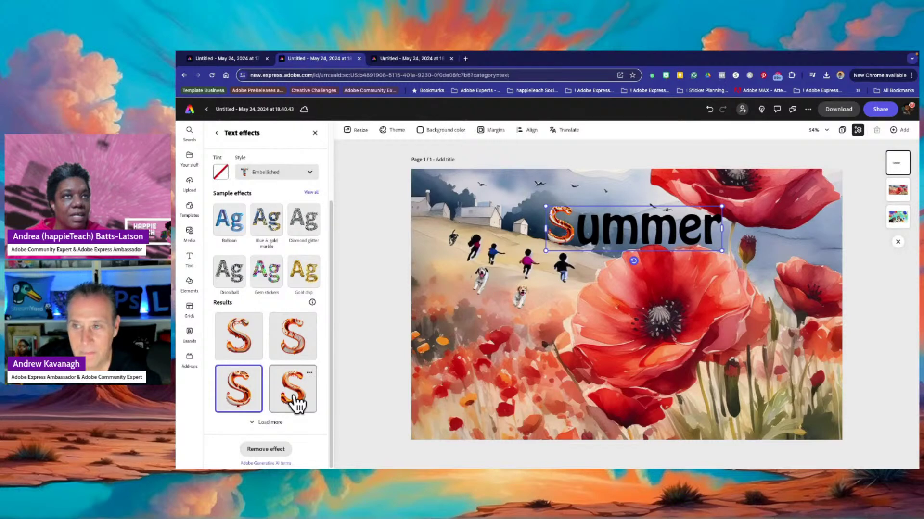
{"action": "left_click", "coordinate": [296, 402]}
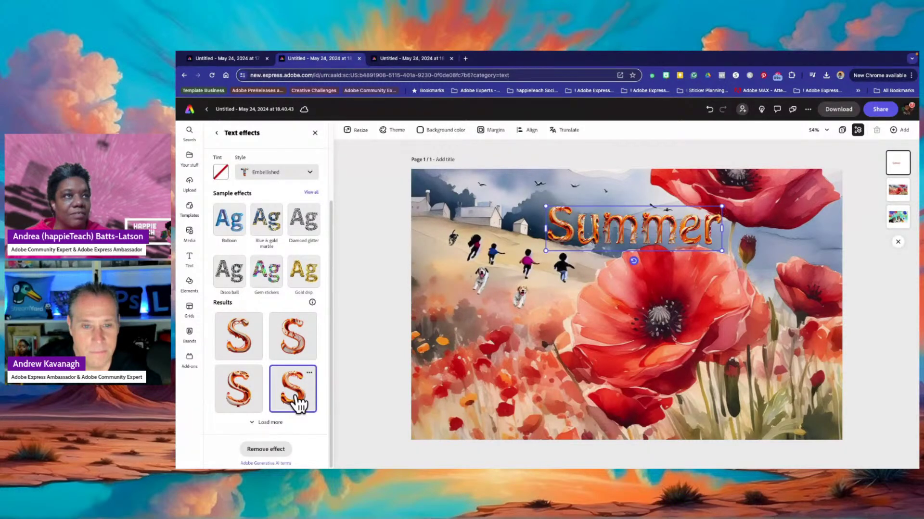
Add an exclamation mark after "Summer" and shift the lettering over the hillside above the running children.
{"action": "left_click_drag", "start_coordinate": [563, 229], "coordinate": [519, 218]}
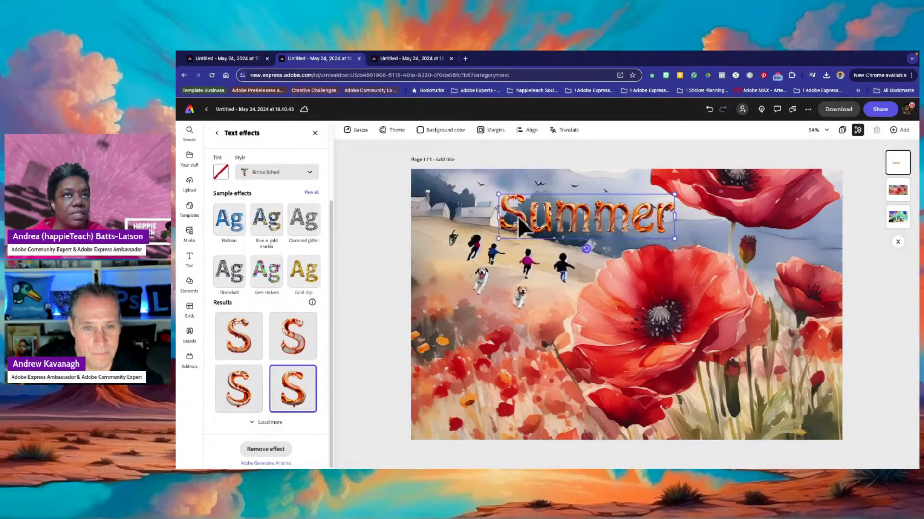
{"action": "double_click", "coordinate": [664, 218]}
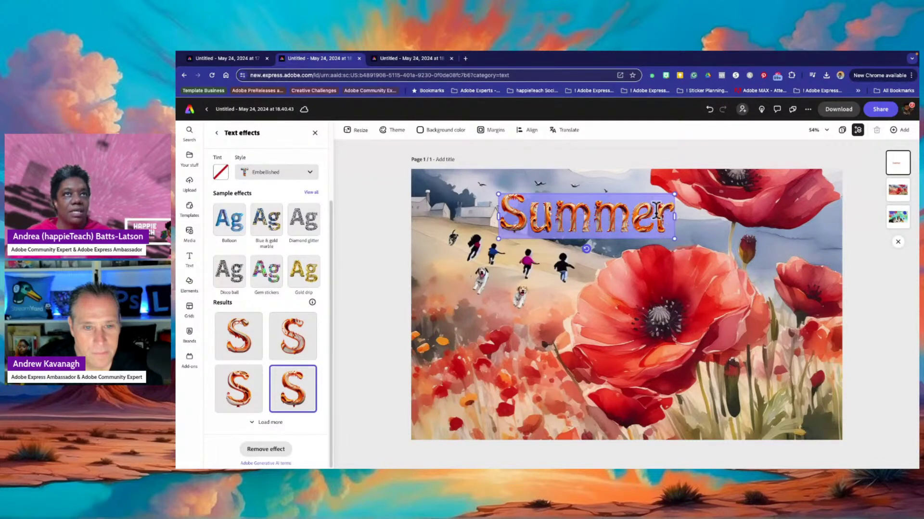
{"action": "left_click", "coordinate": [661, 215]}
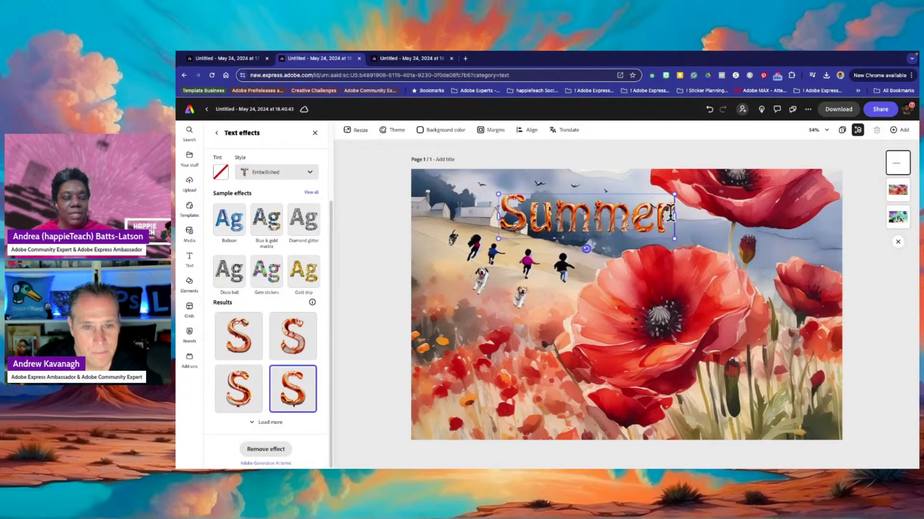
{"action": "type", "text": "!"}
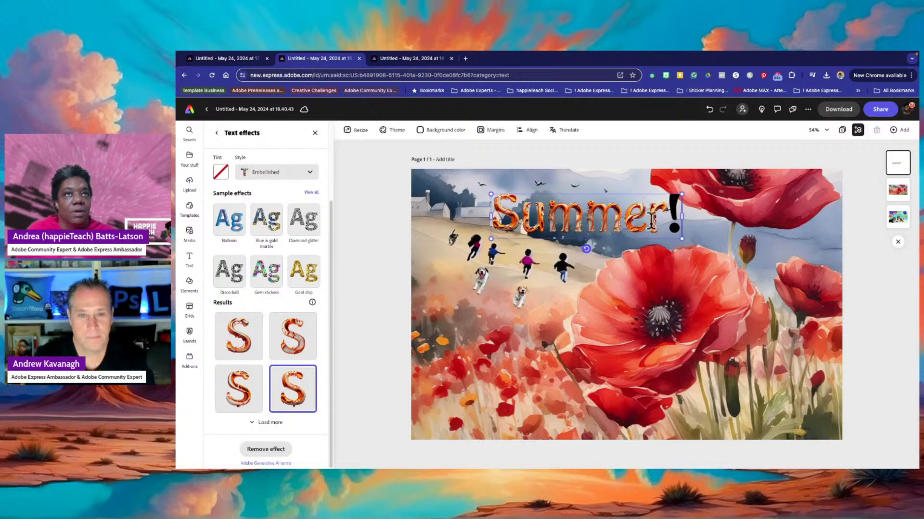
{"action": "left_click", "coordinate": [344, 201]}
{"action": "left_click", "coordinate": [572, 232]}
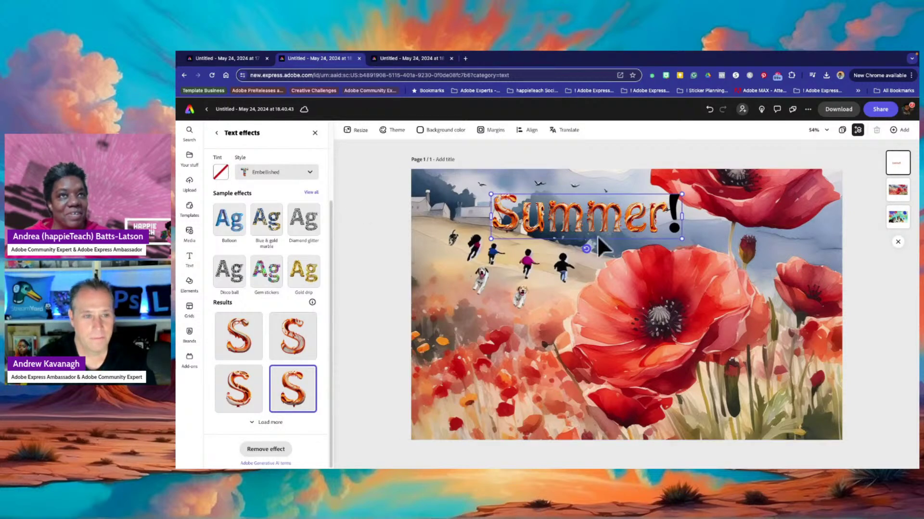
{"action": "left_click_drag", "start_coordinate": [596, 218], "coordinate": [581, 220]}
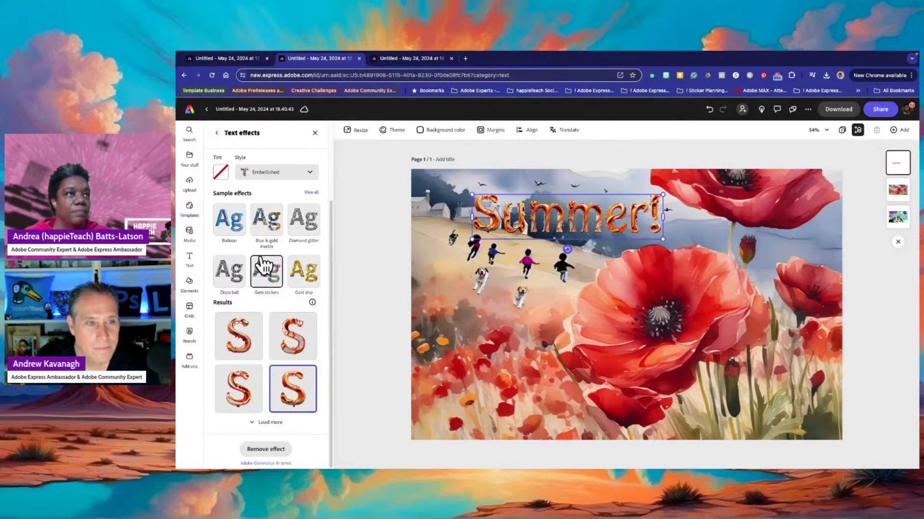
Return from Text effects to the lettering's general text settings and look over its layout, fill and effect options.
{"action": "scroll", "coordinate": [262, 255], "scroll_direction": "up", "scroll_amount": 3}
{"action": "left_click", "coordinate": [216, 133]}
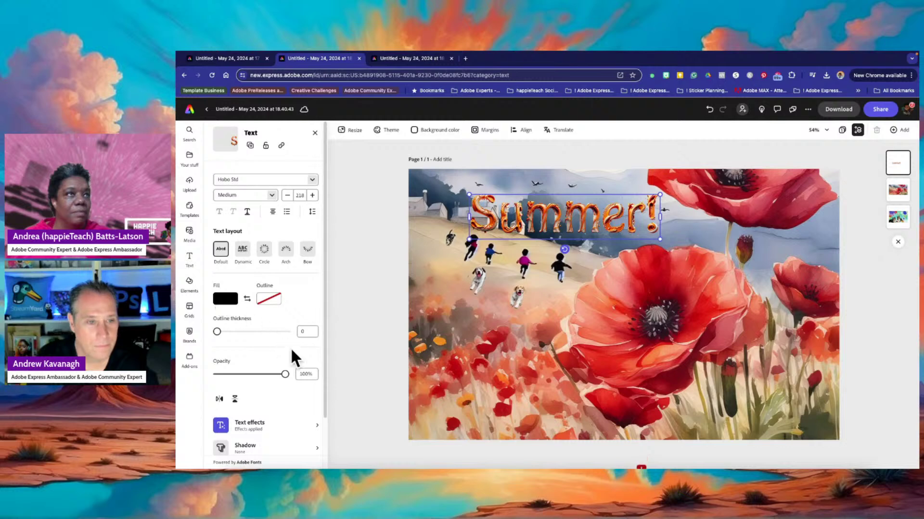
{"action": "scroll", "coordinate": [278, 366], "scroll_direction": "down", "scroll_amount": 1}
{"action": "scroll", "coordinate": [275, 358], "scroll_direction": "down", "scroll_amount": 1}
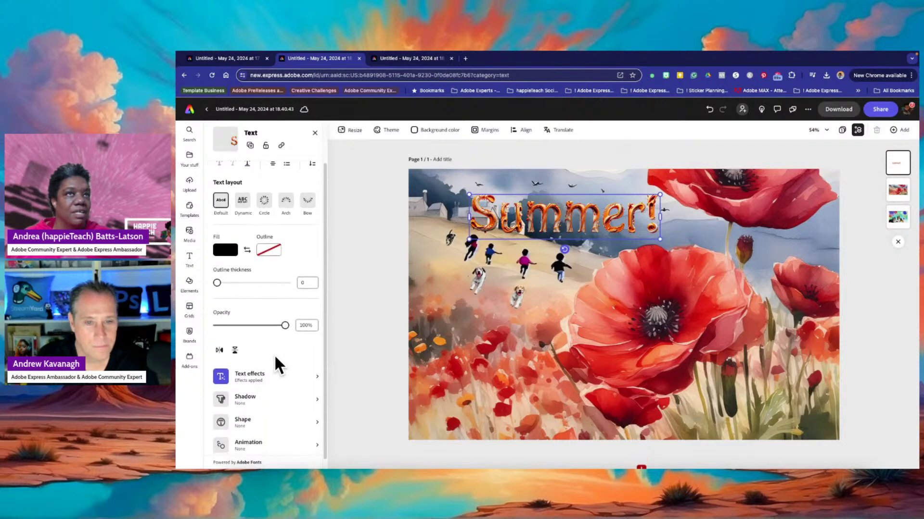
{"action": "scroll", "coordinate": [275, 357], "scroll_direction": "down", "scroll_amount": 1}
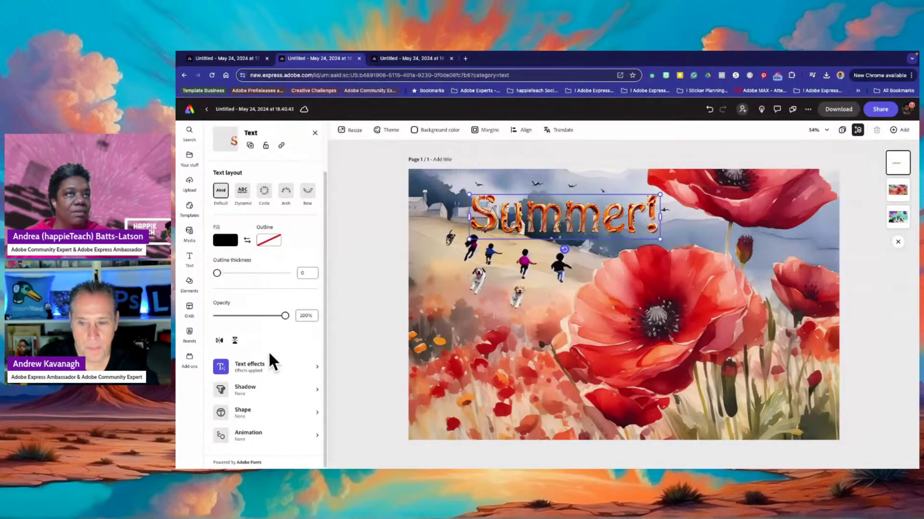
{"action": "scroll", "coordinate": [245, 232], "scroll_direction": "up", "scroll_amount": 2}
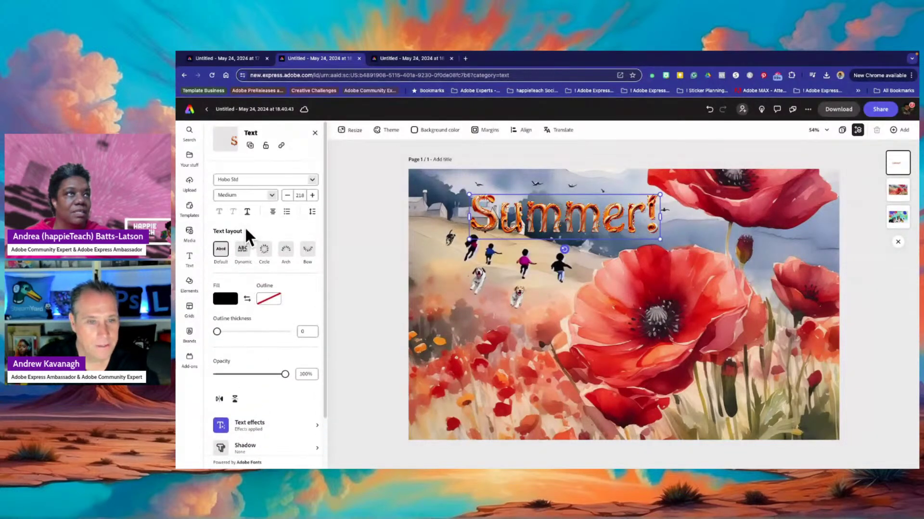
Change the font of the Summer! lettering to 8 Heavy.
{"action": "left_click", "coordinate": [313, 180]}
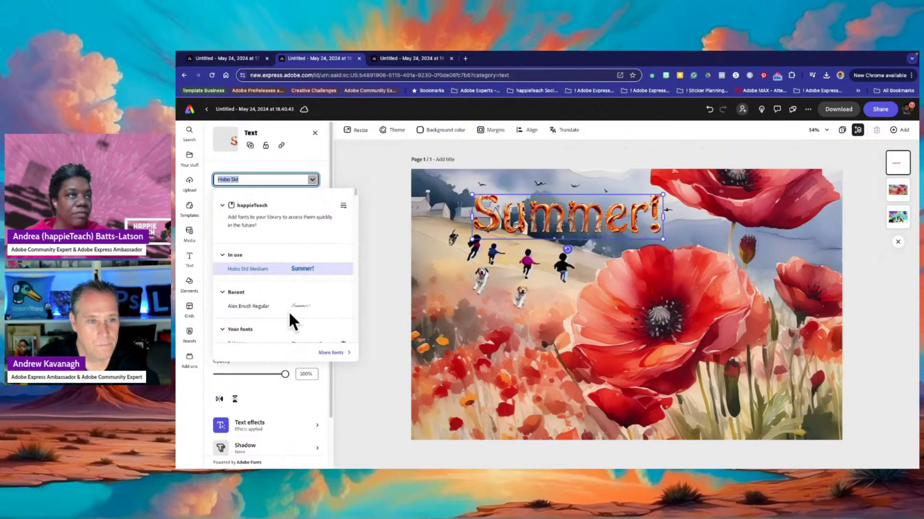
{"action": "scroll", "coordinate": [290, 316], "scroll_direction": "down", "scroll_amount": 5}
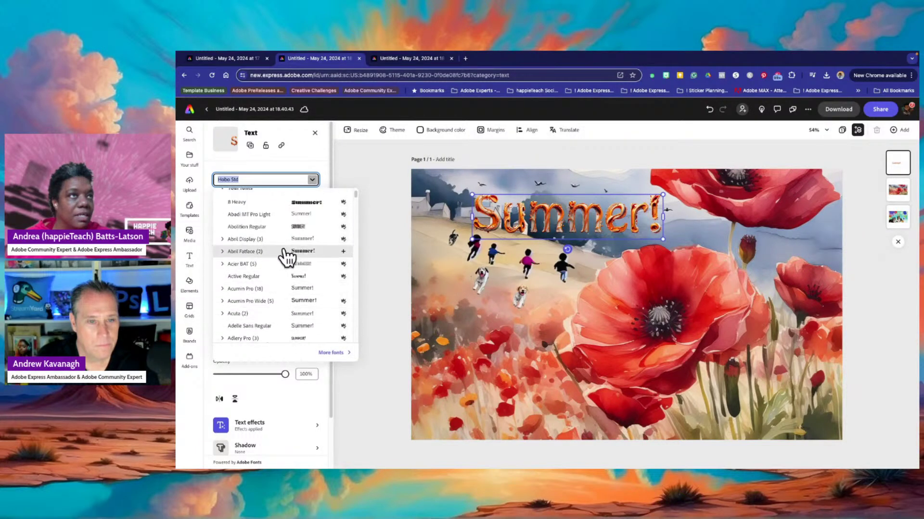
{"action": "left_click", "coordinate": [288, 203]}
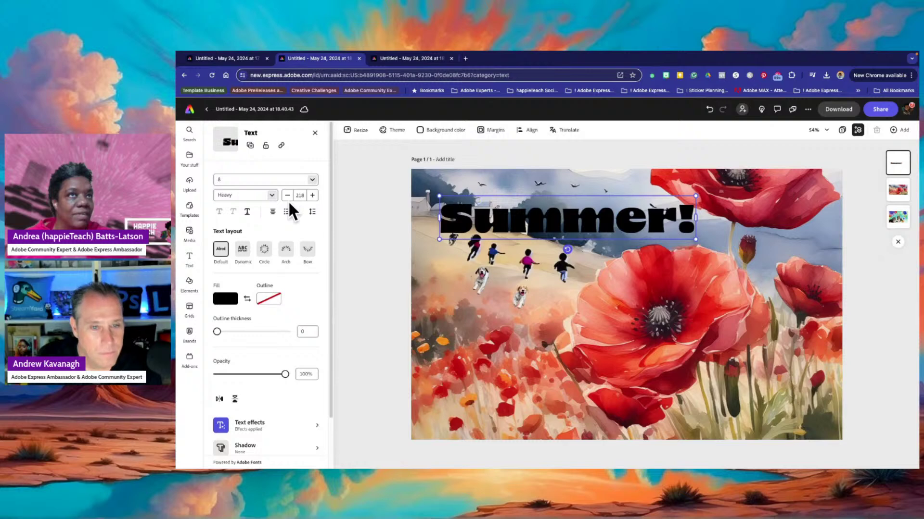
Set the font of the Summer! lettering to Alfarn Regular.
{"action": "left_click", "coordinate": [311, 181]}
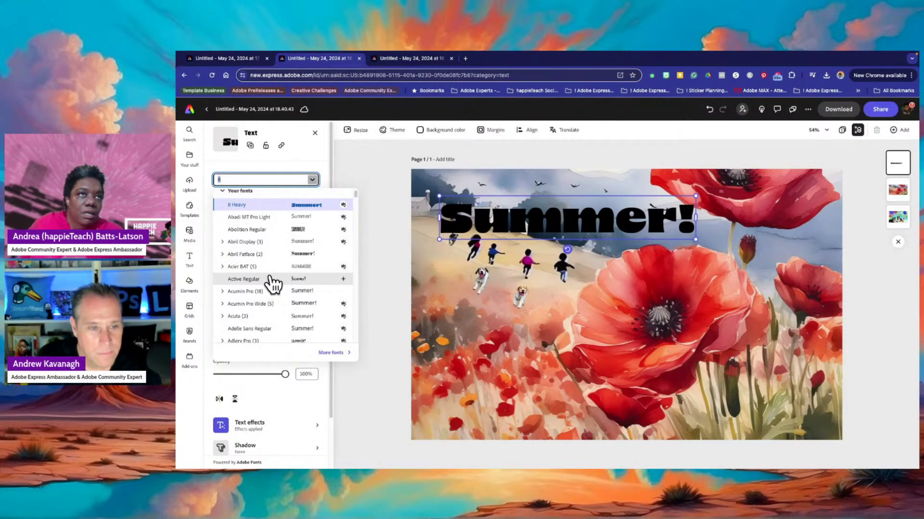
{"action": "scroll", "coordinate": [274, 281], "scroll_direction": "down", "scroll_amount": 1}
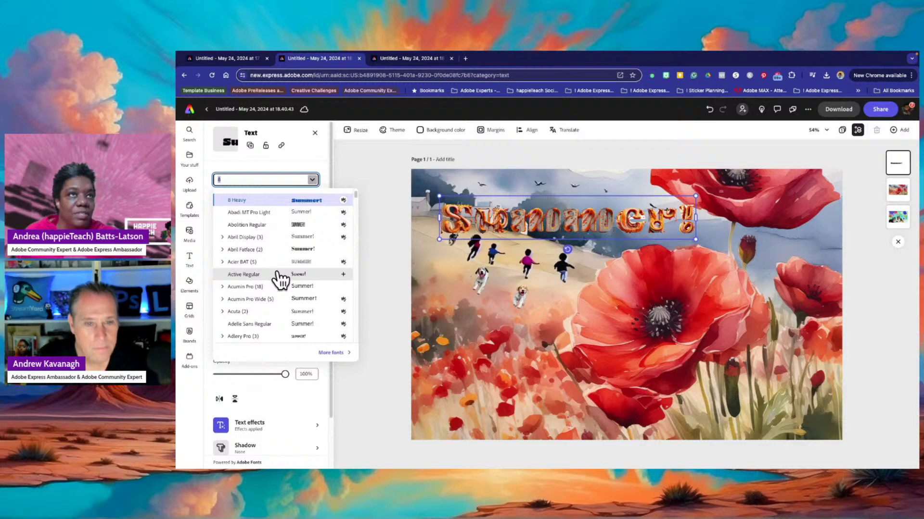
{"action": "scroll", "coordinate": [279, 279], "scroll_direction": "down", "scroll_amount": 5}
{"action": "scroll", "coordinate": [288, 286], "scroll_direction": "down", "scroll_amount": 3}
{"action": "left_click", "coordinate": [283, 275]}
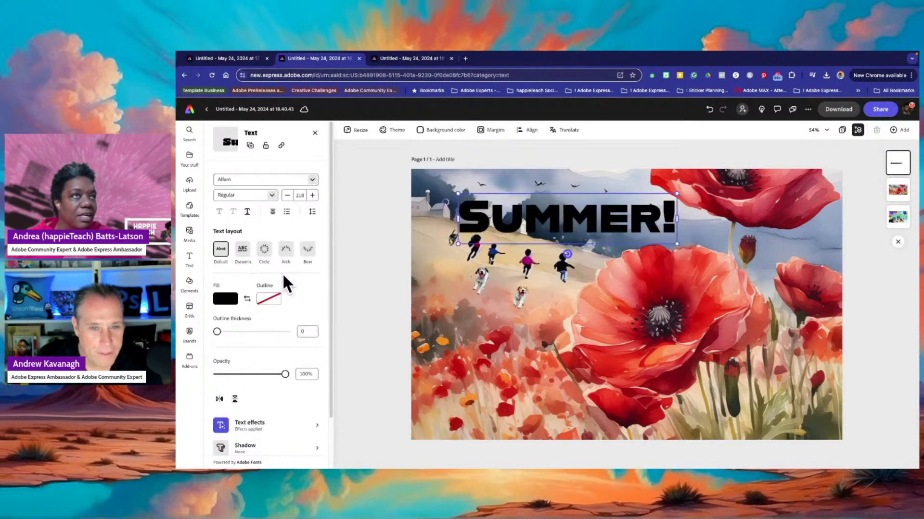
Try the Amaranth Regular font on the Summer! lettering, and undo the font change.
{"action": "left_click", "coordinate": [313, 180]}
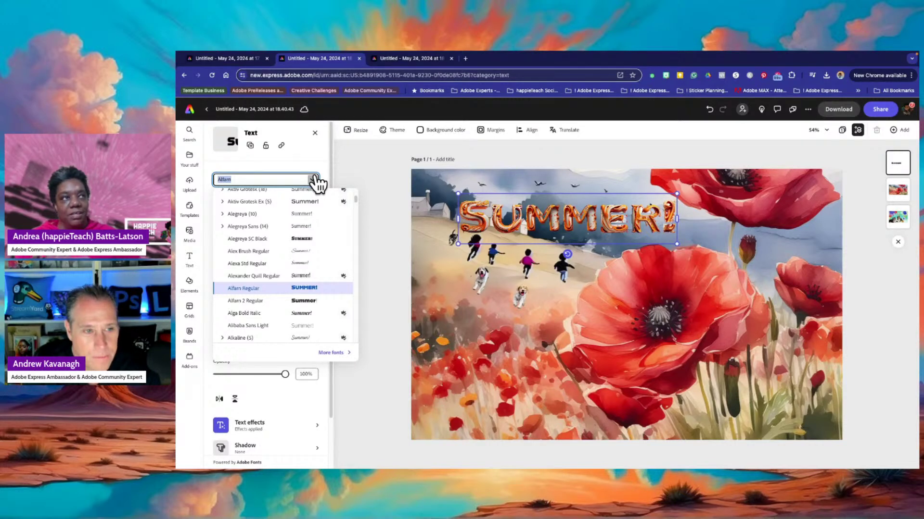
{"action": "scroll", "coordinate": [320, 339], "scroll_direction": "down", "scroll_amount": 1}
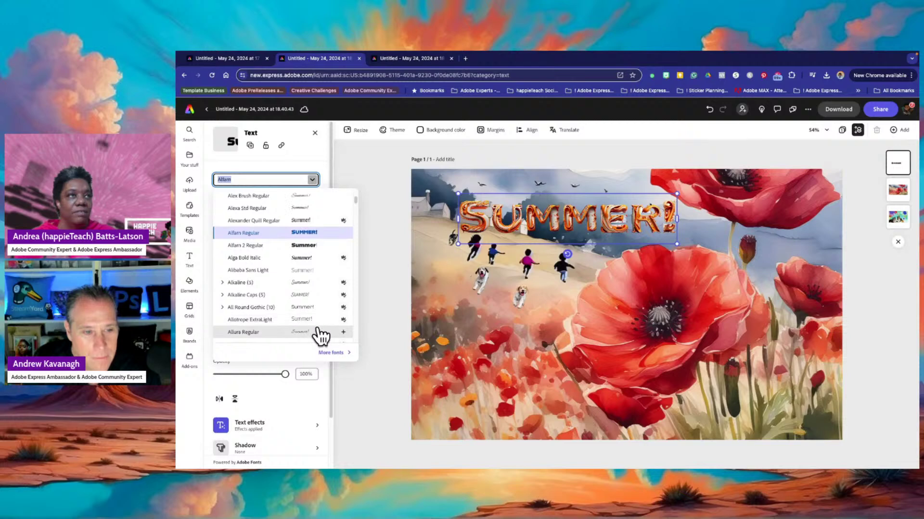
{"action": "scroll", "coordinate": [320, 337], "scroll_direction": "down", "scroll_amount": 2}
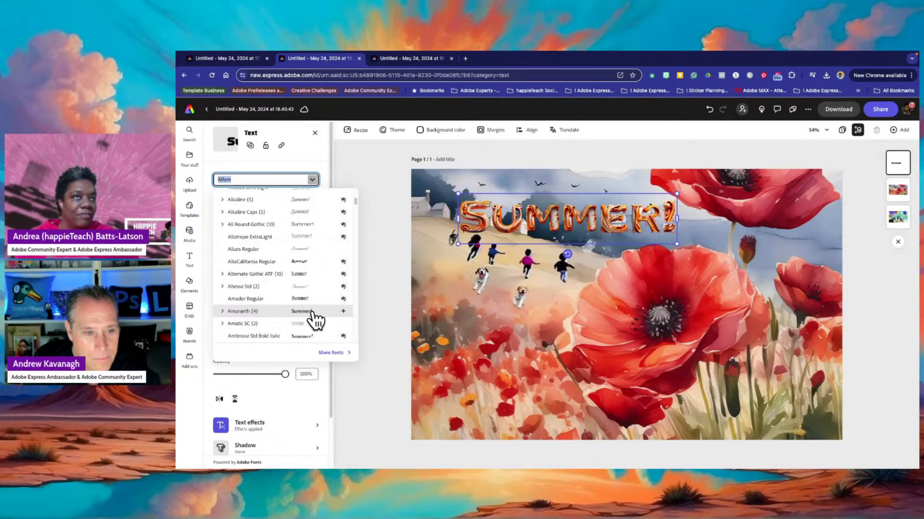
{"action": "left_click", "coordinate": [301, 311]}
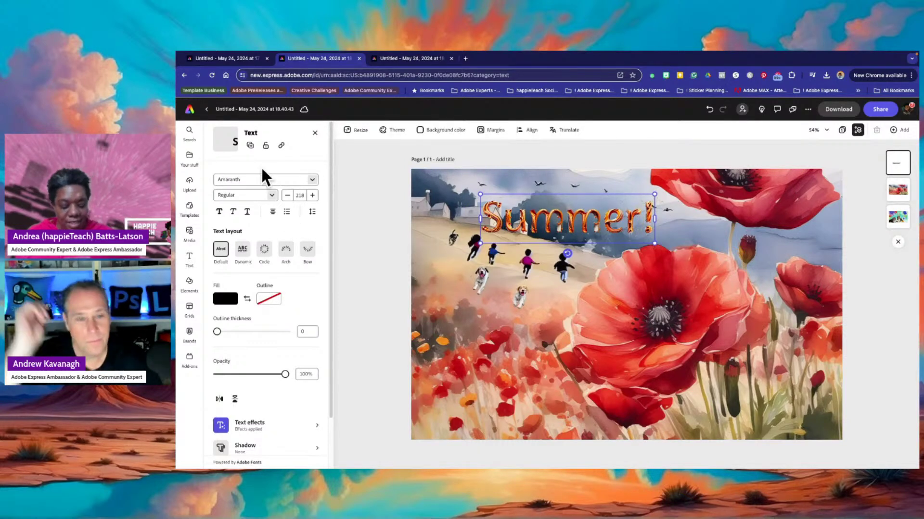
{"action": "key", "text": "ctrl+z"}
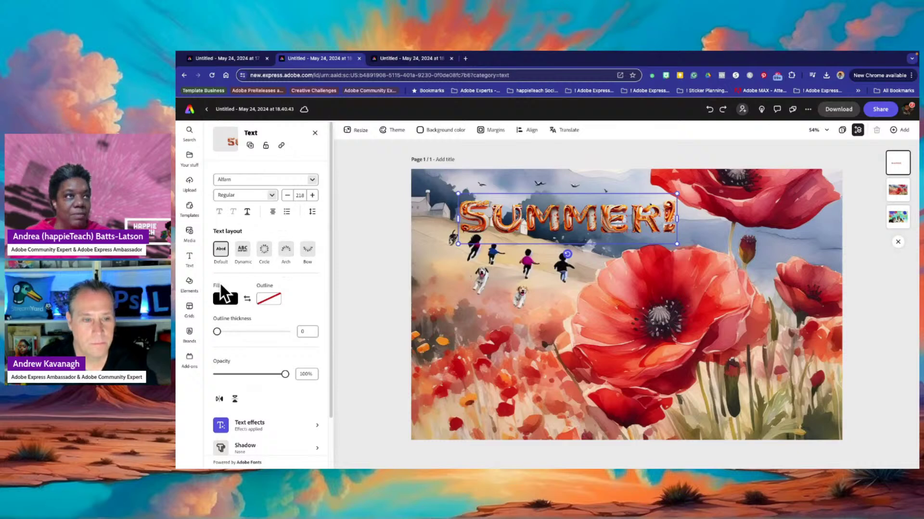
Regenerate the Summer! lettering's orange paint text effect with the Tight fit and the Realistic style.
{"action": "scroll", "coordinate": [221, 314], "scroll_direction": "down", "scroll_amount": 2}
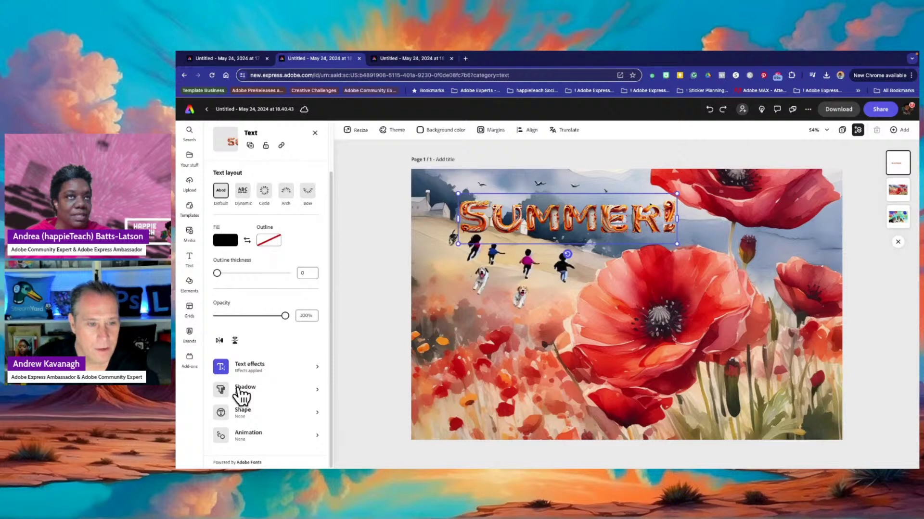
{"action": "scroll", "coordinate": [255, 255], "scroll_direction": "up", "scroll_amount": 2}
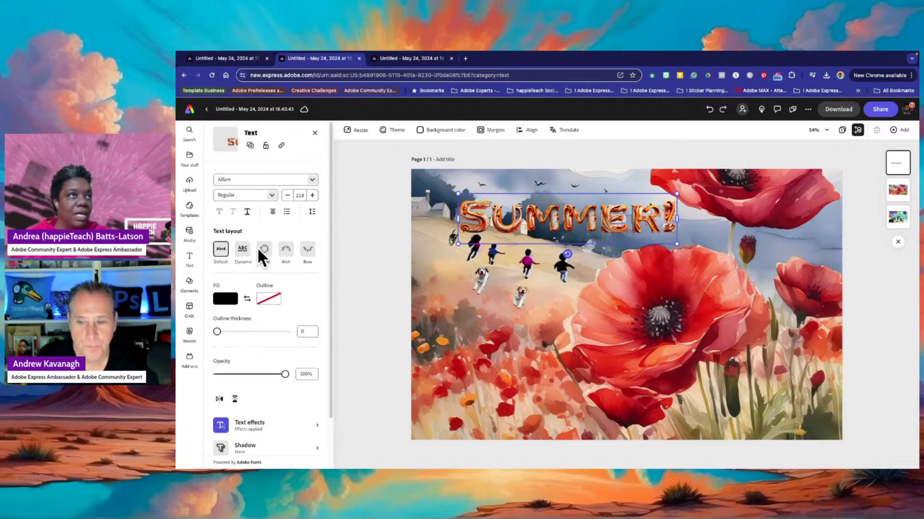
{"action": "scroll", "coordinate": [243, 329], "scroll_direction": "down", "scroll_amount": 2}
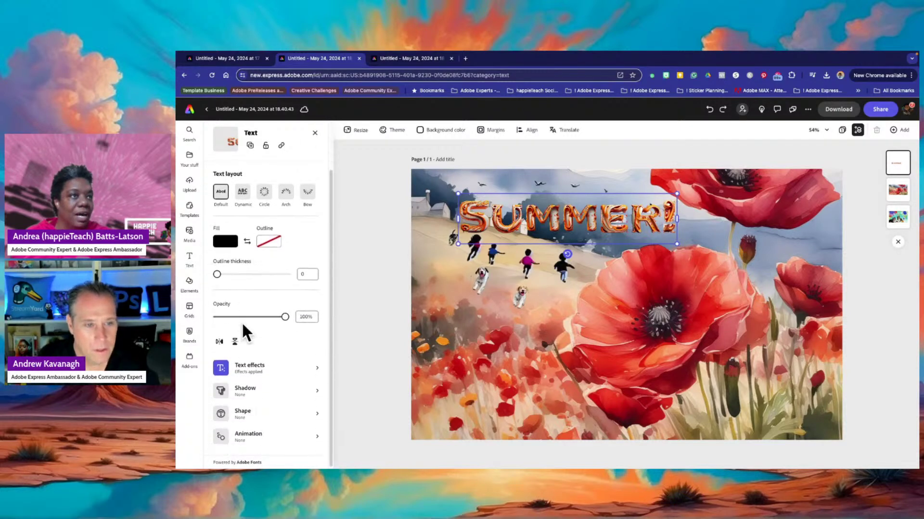
{"action": "left_click", "coordinate": [255, 374]}
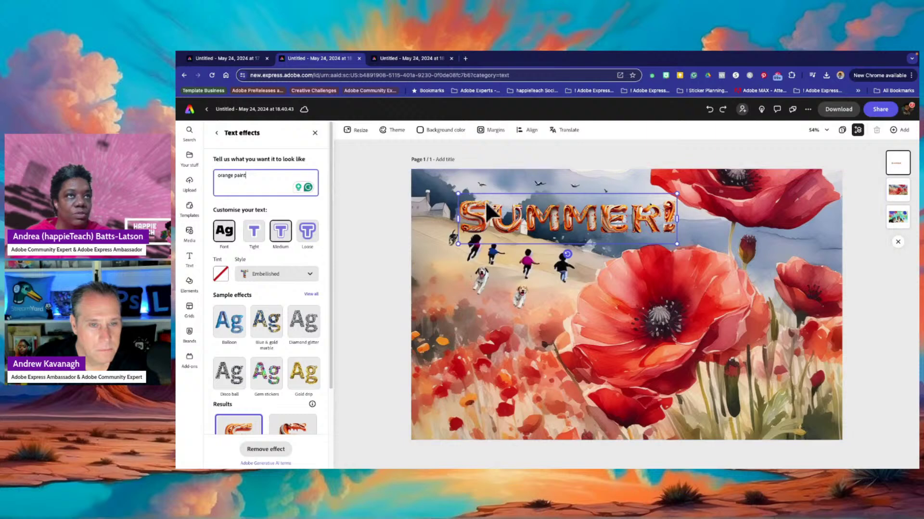
{"action": "left_click", "coordinate": [253, 232]}
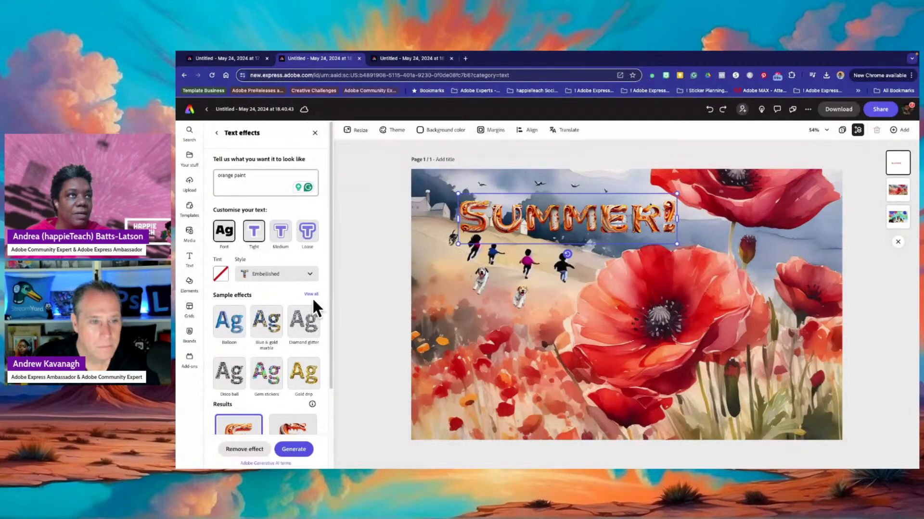
{"action": "left_click", "coordinate": [310, 274]}
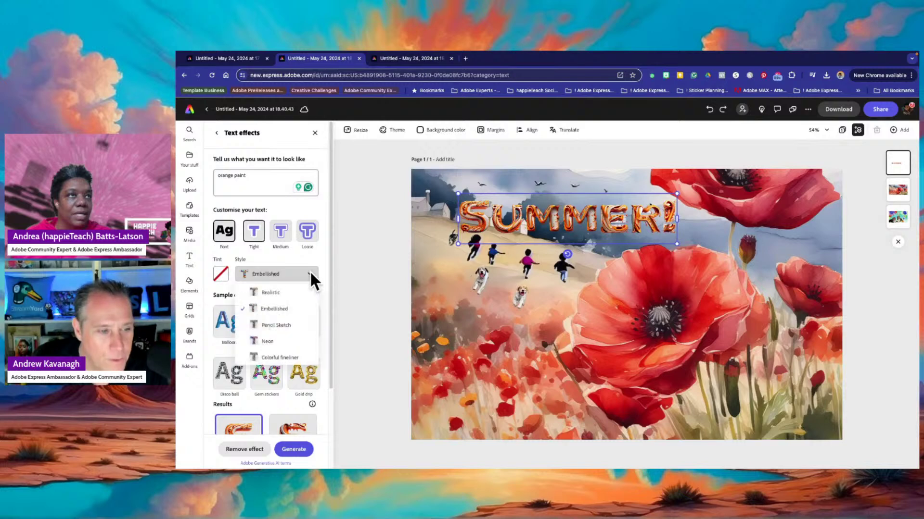
{"action": "left_click", "coordinate": [271, 292]}
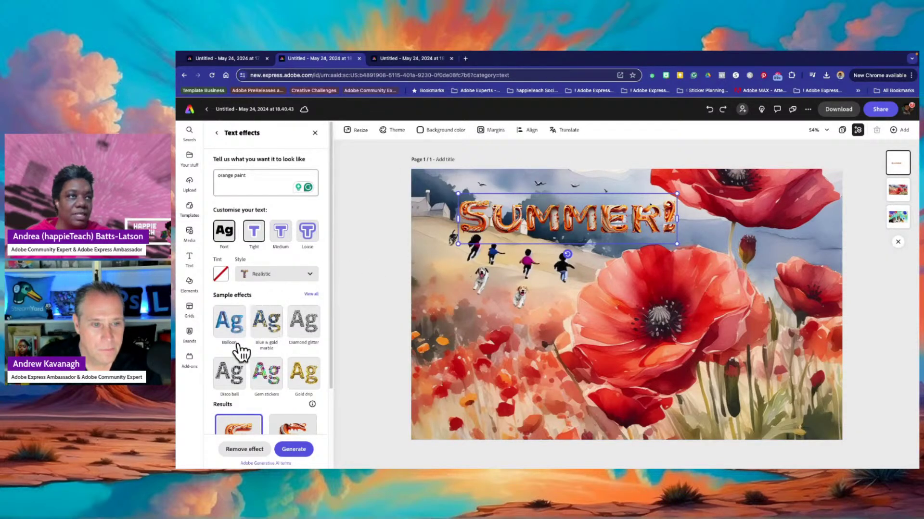
{"action": "scroll", "coordinate": [241, 351], "scroll_direction": "down", "scroll_amount": 2}
{"action": "scroll", "coordinate": [276, 273], "scroll_direction": "up", "scroll_amount": 2}
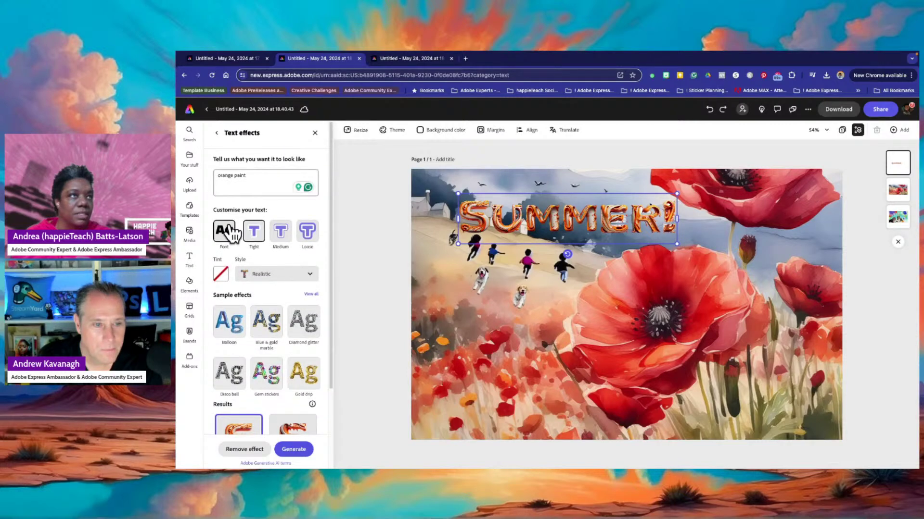
{"action": "scroll", "coordinate": [259, 335], "scroll_direction": "down", "scroll_amount": 2}
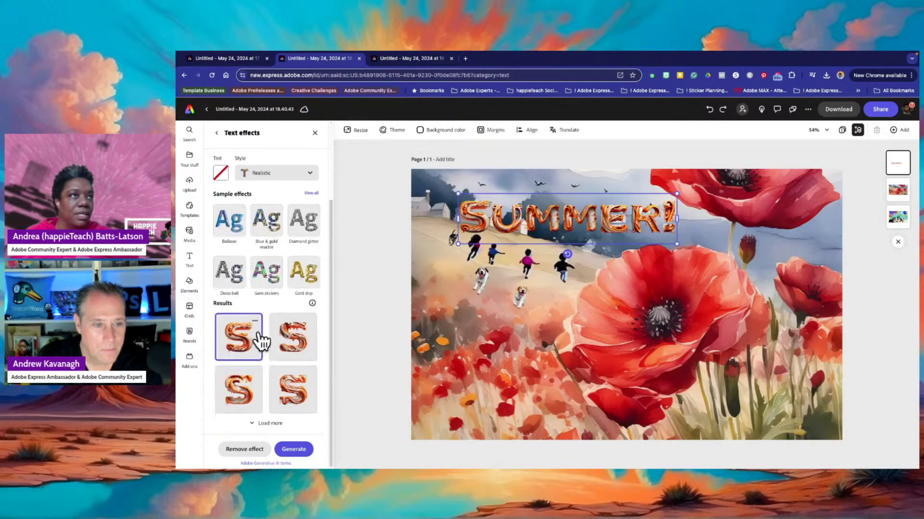
{"action": "left_click", "coordinate": [298, 451]}
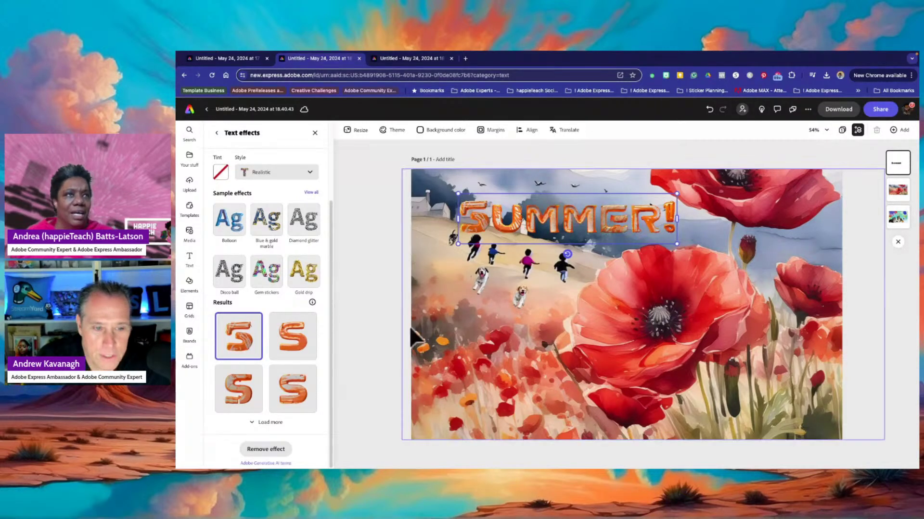
Try the other three generated orange paint results on the lettering and reapply the second one.
{"action": "left_click", "coordinate": [283, 357]}
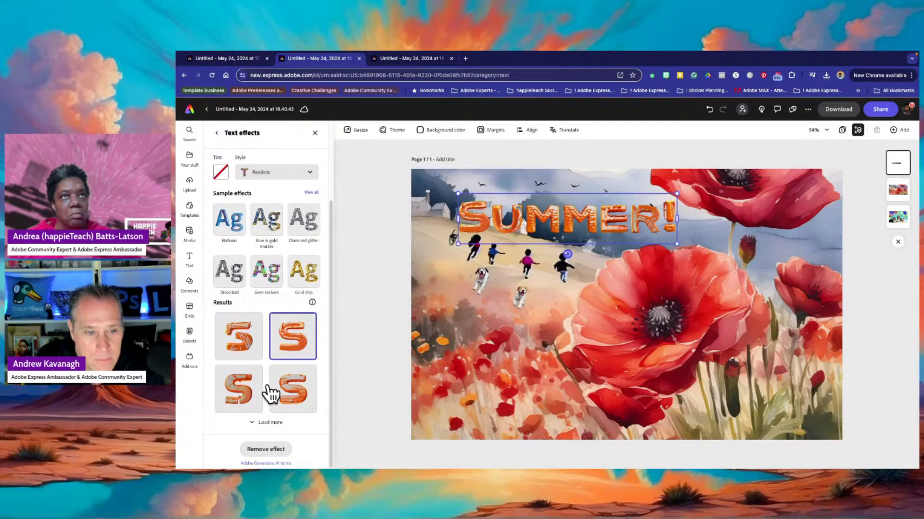
{"action": "left_click", "coordinate": [294, 394]}
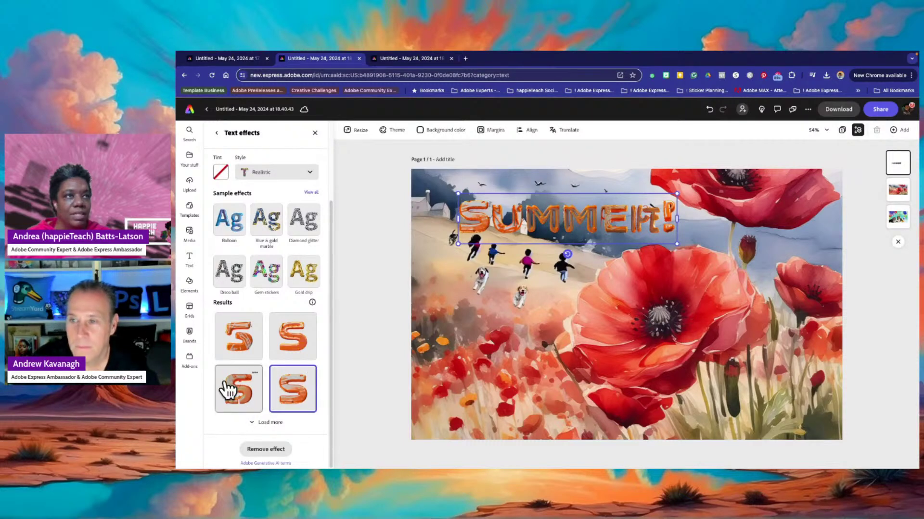
{"action": "left_click", "coordinate": [248, 395]}
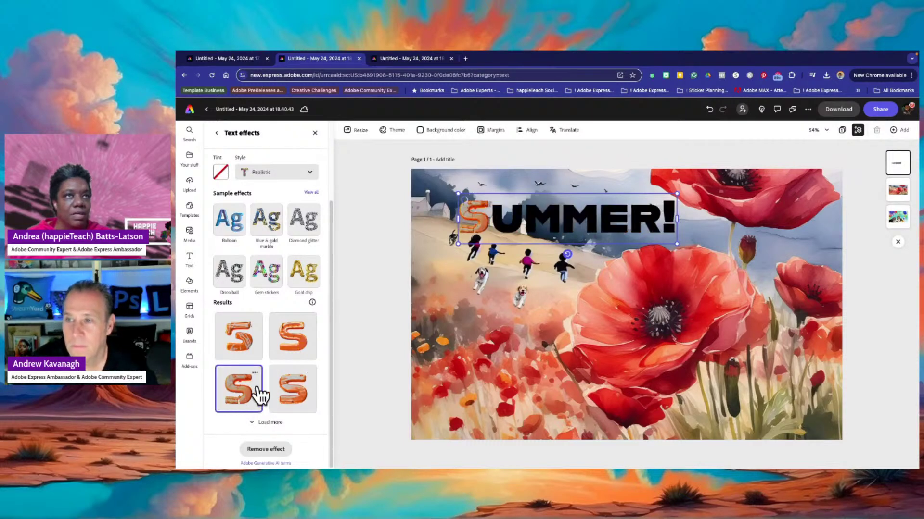
{"action": "left_click", "coordinate": [298, 356]}
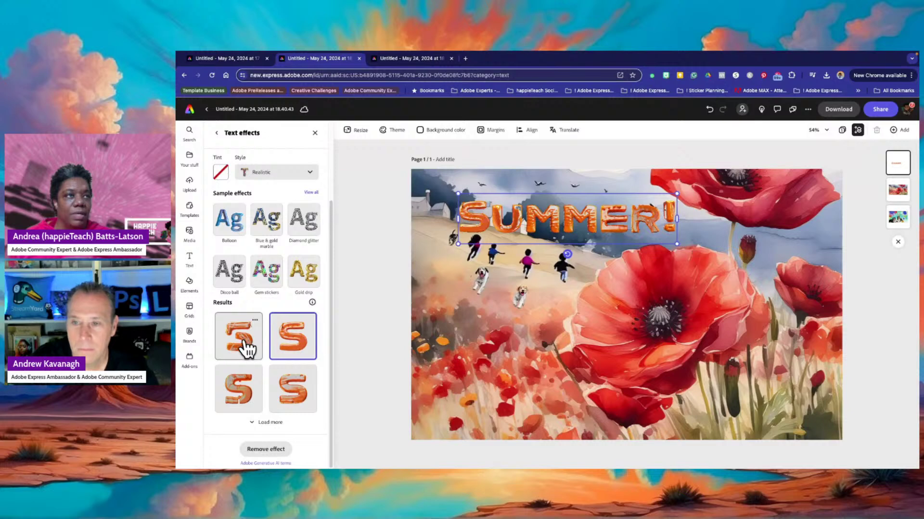
Load more orange paint results and try each of the four new variations on the Summer! lettering.
{"action": "left_click", "coordinate": [260, 423]}
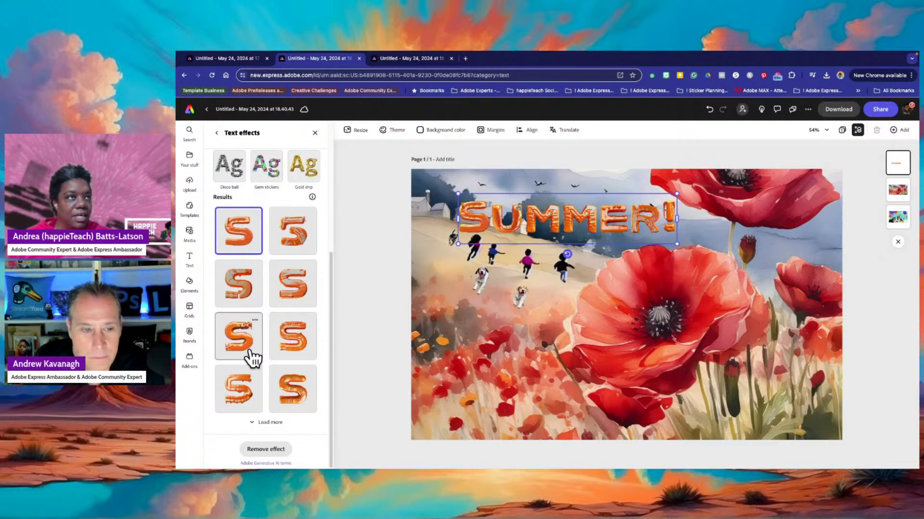
{"action": "left_click", "coordinate": [245, 353]}
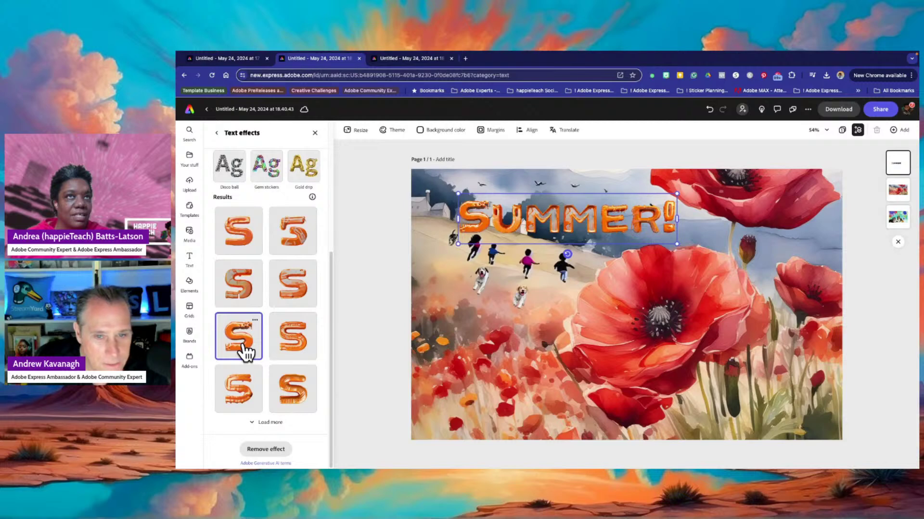
{"action": "left_click", "coordinate": [295, 353]}
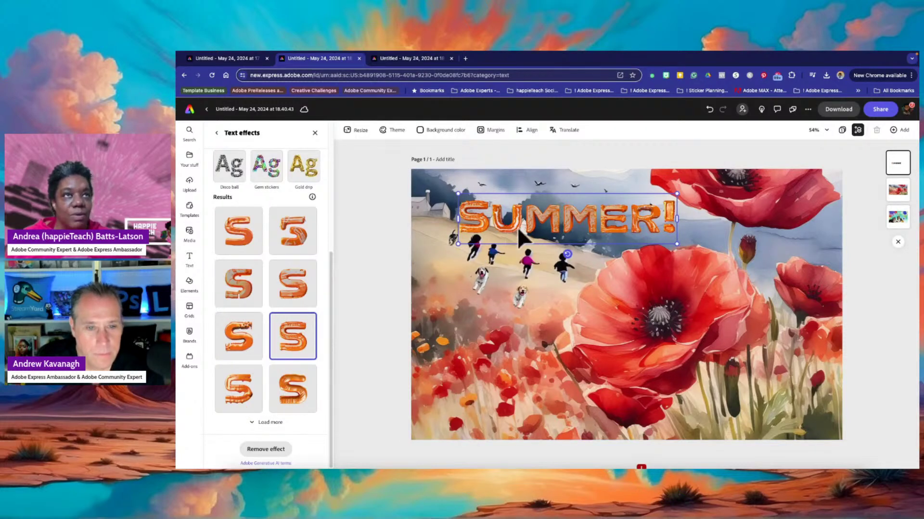
{"action": "left_click", "coordinate": [234, 395]}
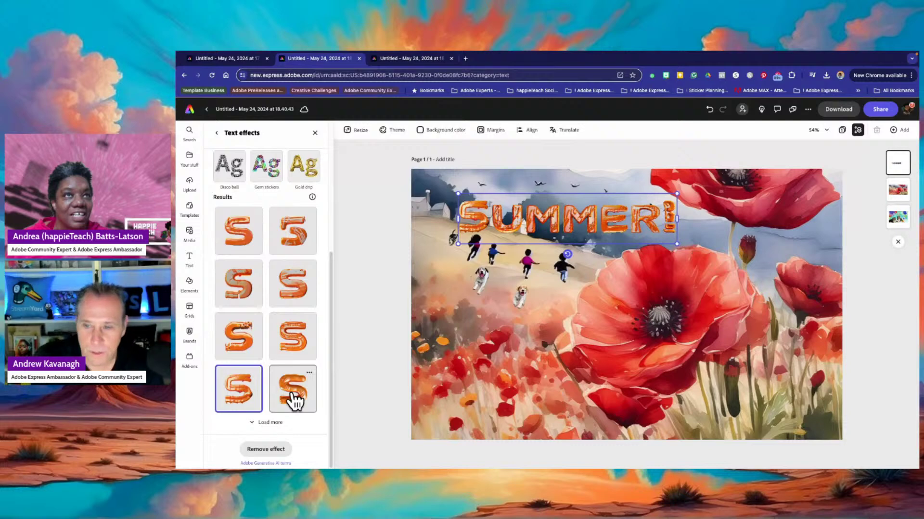
{"action": "left_click", "coordinate": [294, 400]}
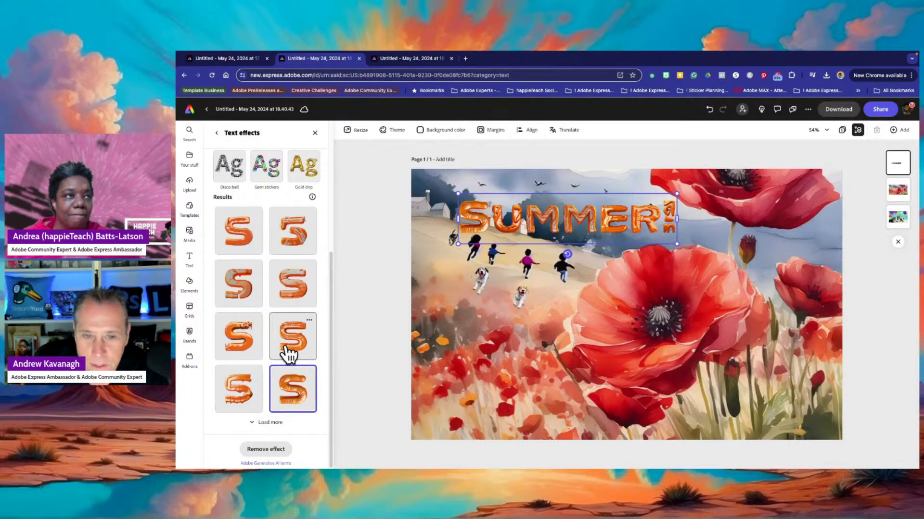
Compare the last three orange paint variations again and apply the first one in the last row.
{"action": "left_click", "coordinate": [242, 387]}
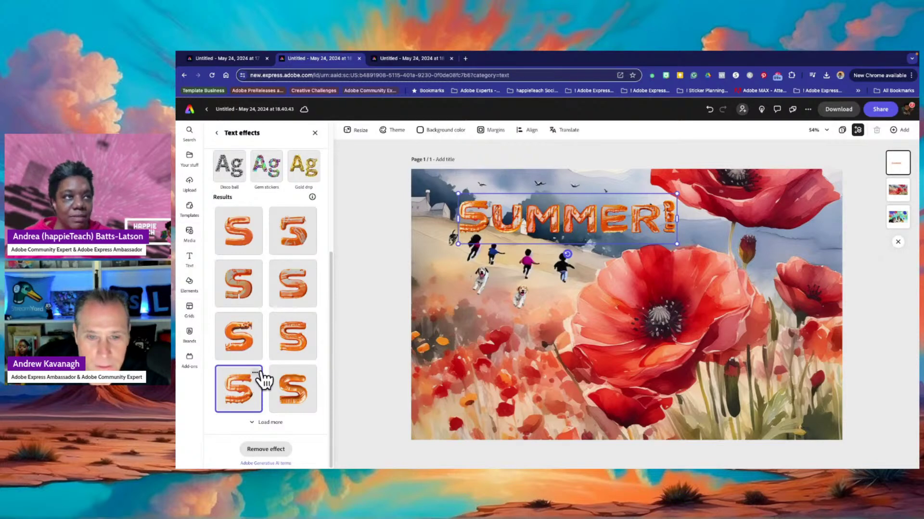
{"action": "left_click", "coordinate": [297, 342]}
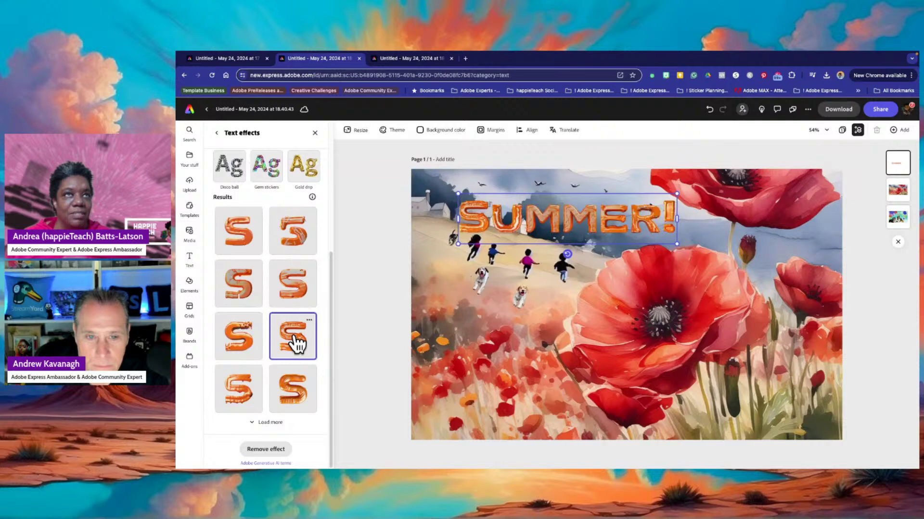
{"action": "left_click", "coordinate": [240, 392]}
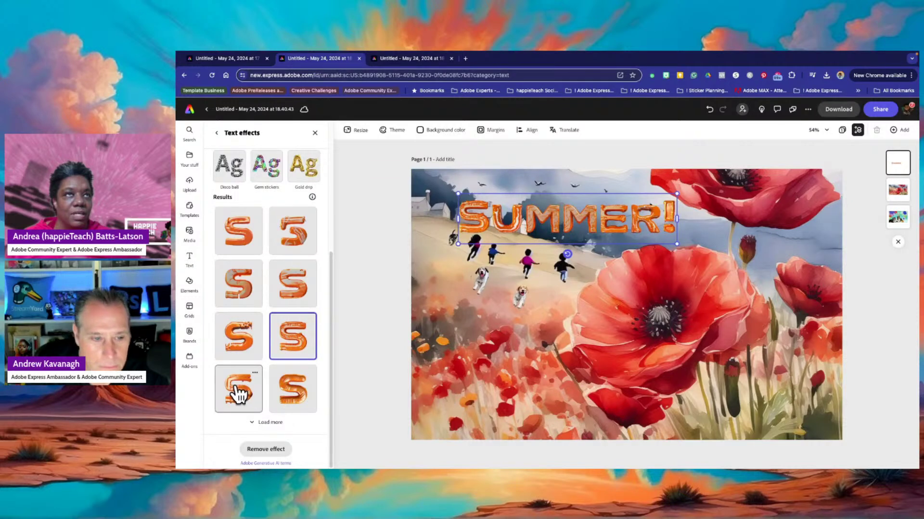
{"action": "left_click", "coordinate": [292, 400]}
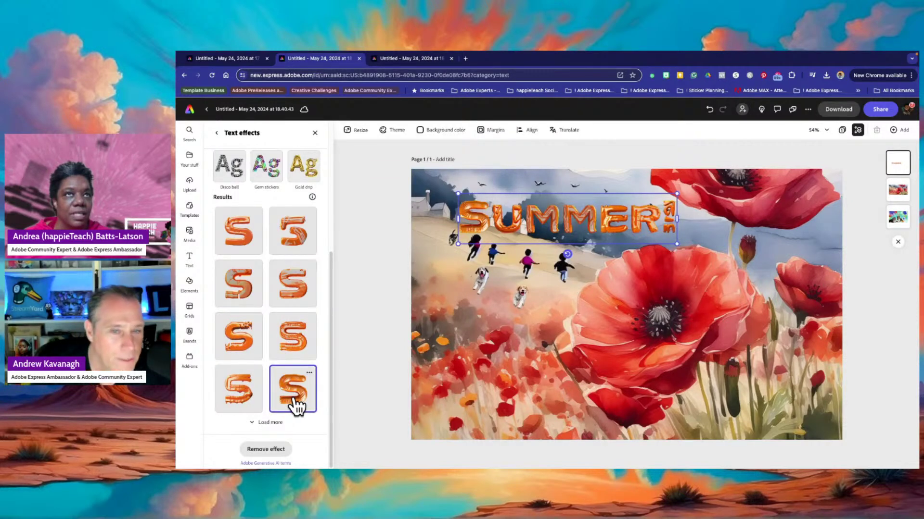
{"action": "left_click", "coordinate": [240, 398]}
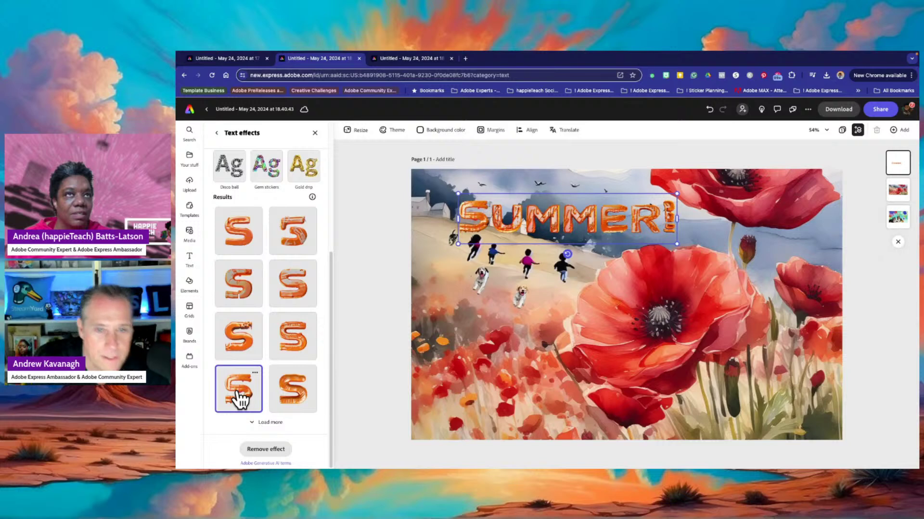
Delete the exclamation mark from the end of the Summer! lettering.
{"action": "double_click", "coordinate": [661, 211]}
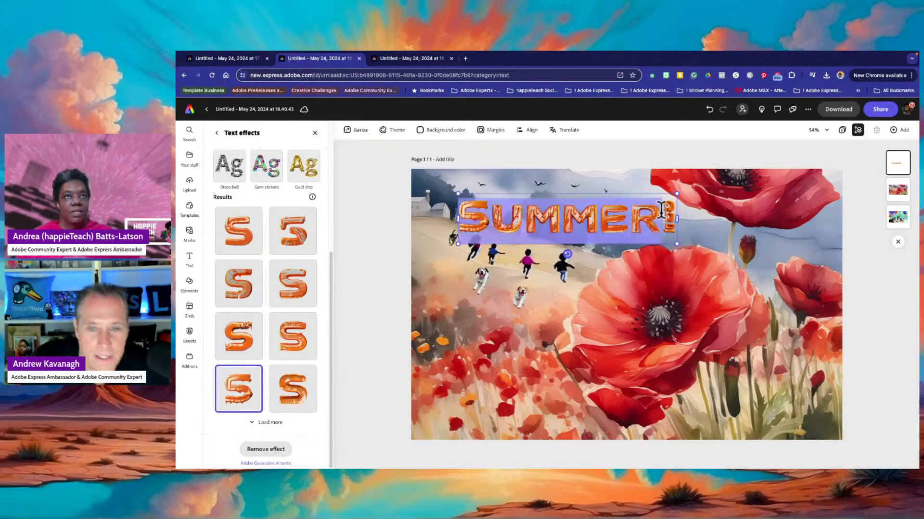
{"action": "left_click", "coordinate": [661, 212]}
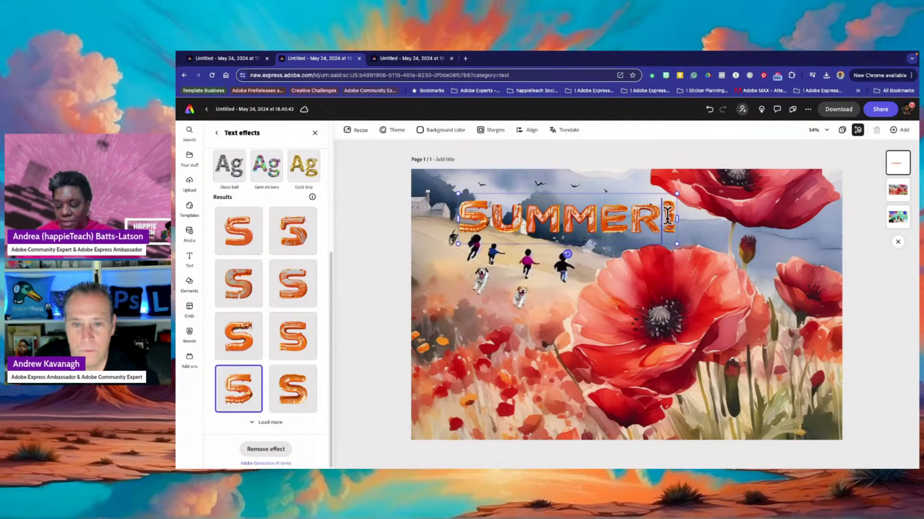
{"action": "key", "text": "BackSpace"}
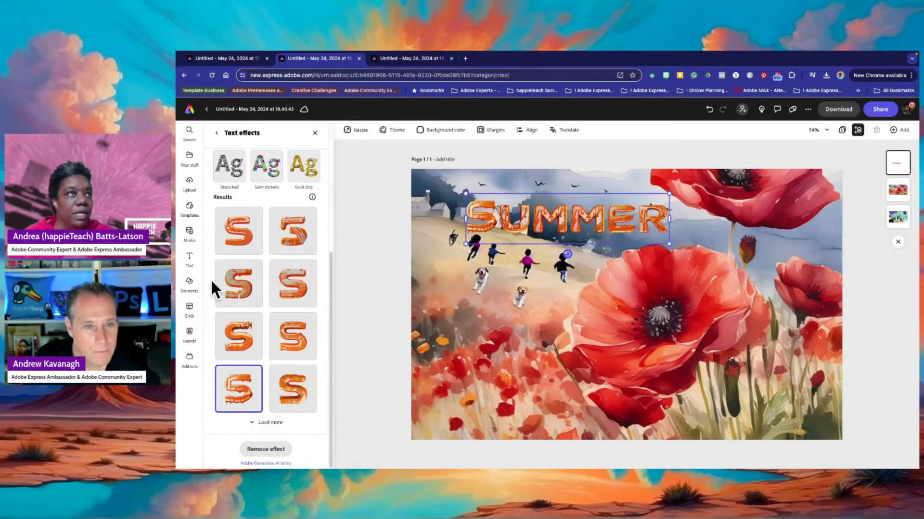
Return to the text settings of the SUMMER lettering and give it the Strong shadow.
{"action": "scroll", "coordinate": [247, 261], "scroll_direction": "up", "scroll_amount": 1}
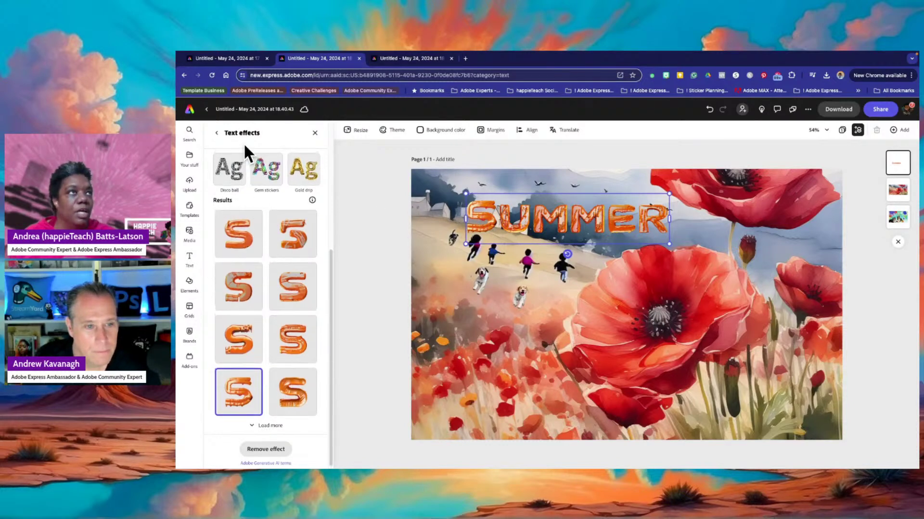
{"action": "left_click", "coordinate": [217, 134]}
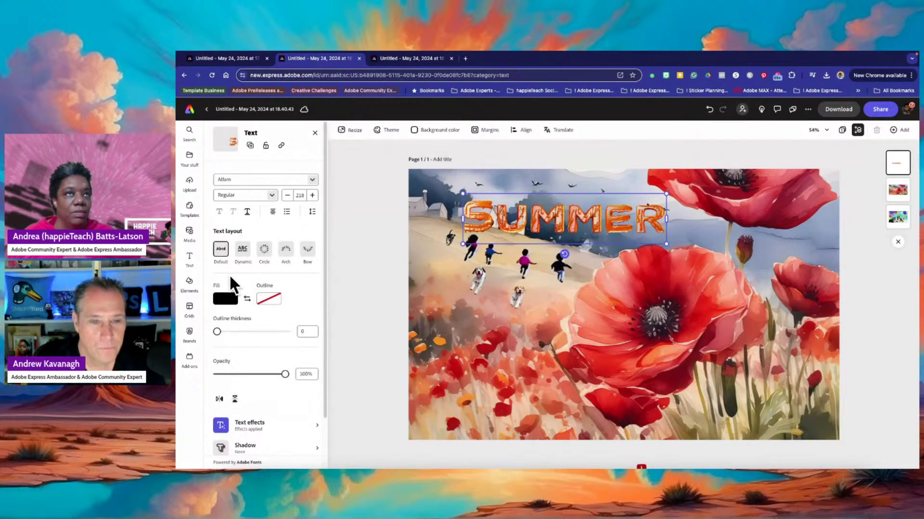
{"action": "scroll", "coordinate": [241, 308], "scroll_direction": "down", "scroll_amount": 2}
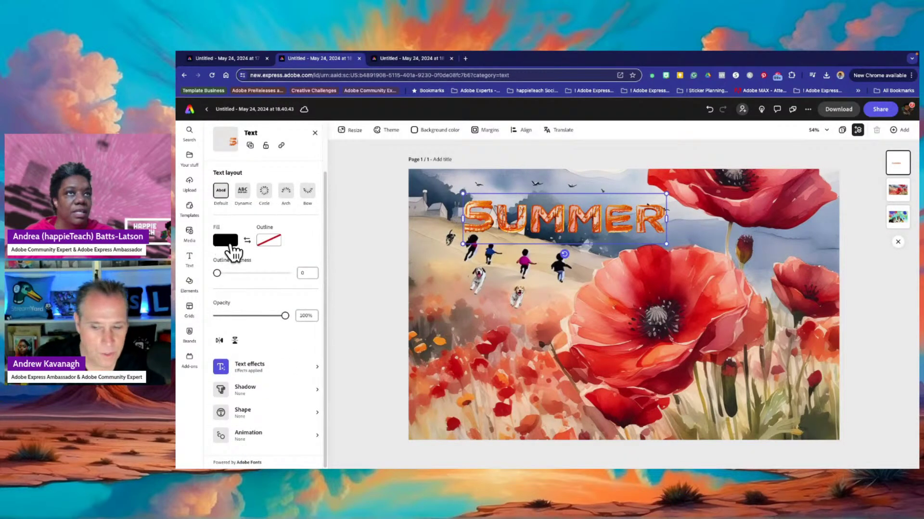
{"action": "left_click", "coordinate": [244, 391]}
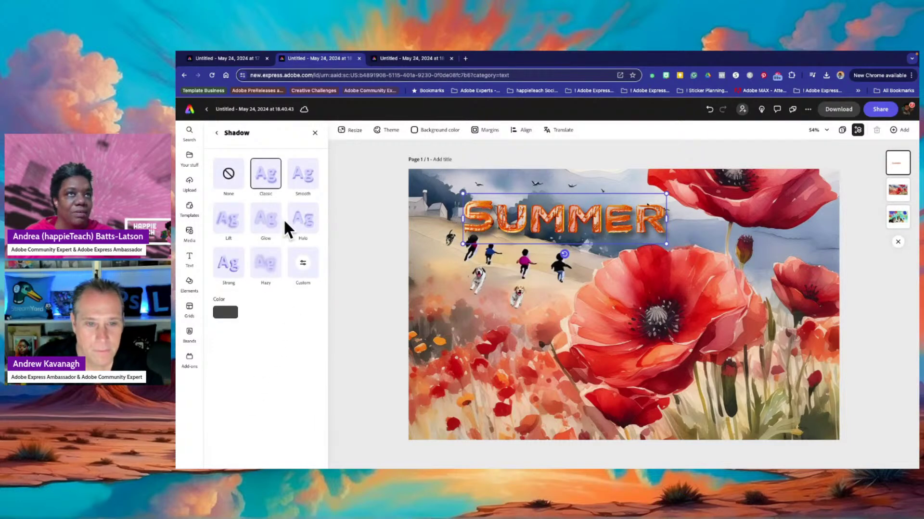
{"action": "left_click", "coordinate": [239, 272]}
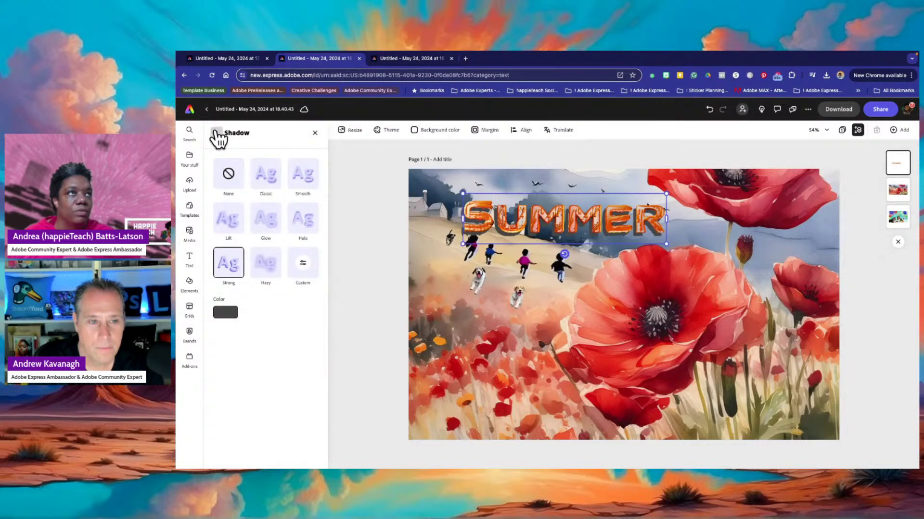
Recolor the shadow by sampling orange-red and red tones from the lettering, and darken the last sampled shade to a deep dark red.
{"action": "left_click", "coordinate": [235, 312]}
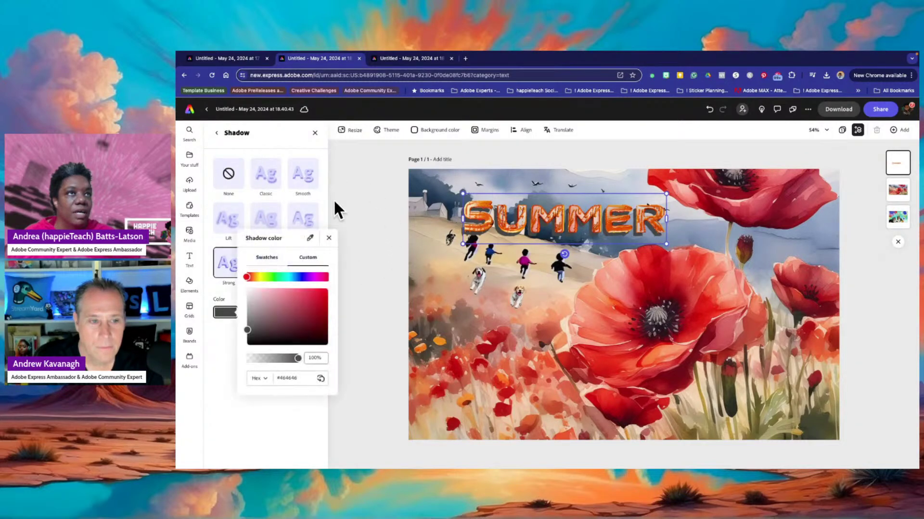
{"action": "left_click", "coordinate": [309, 239]}
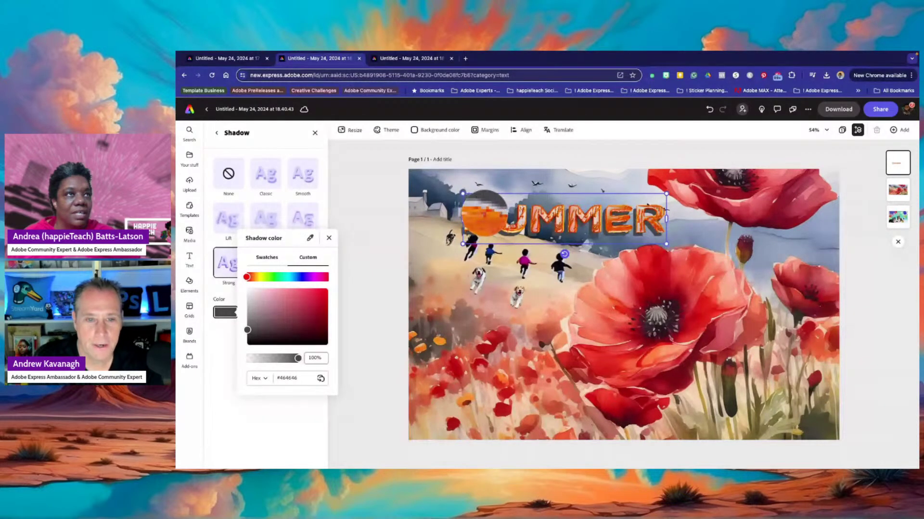
{"action": "left_click", "coordinate": [484, 214]}
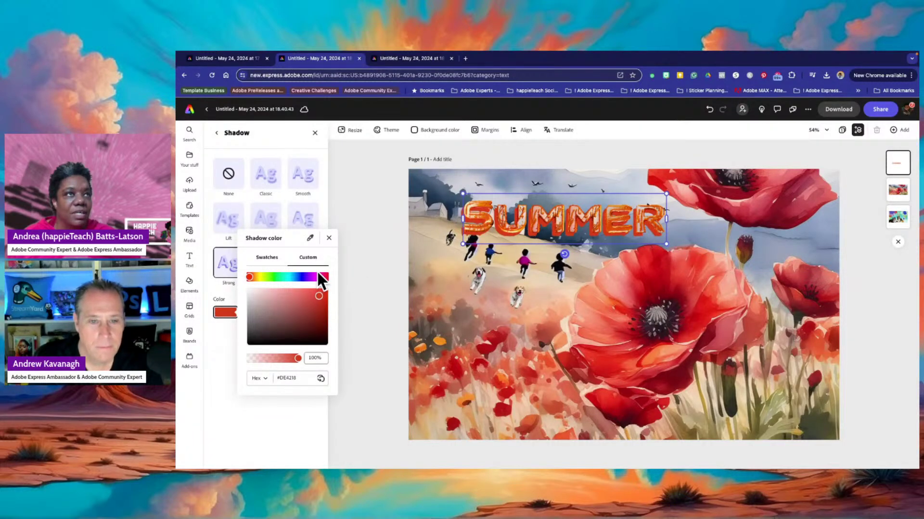
{"action": "left_click", "coordinate": [310, 238]}
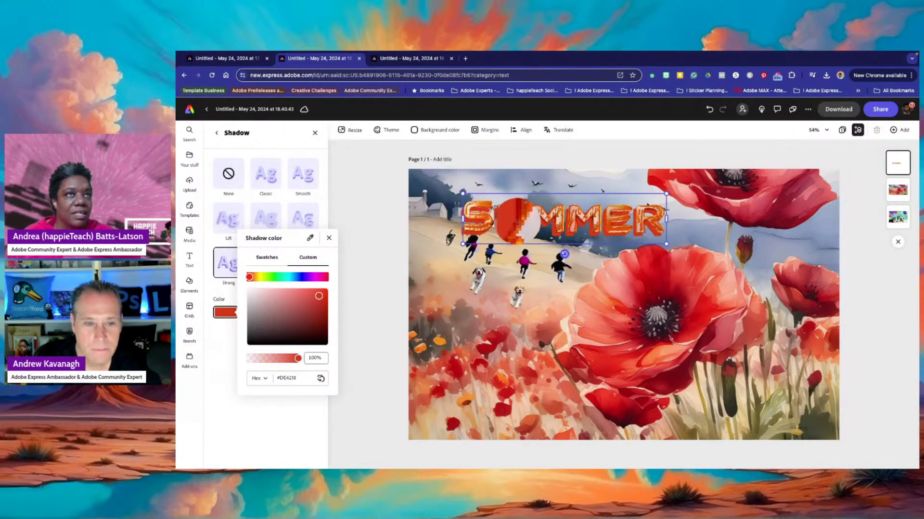
{"action": "left_click", "coordinate": [517, 220]}
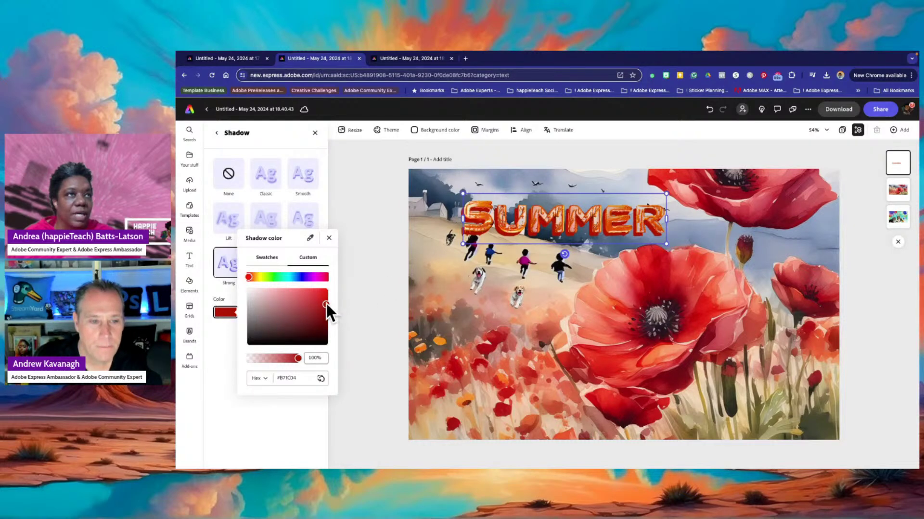
{"action": "left_click_drag", "start_coordinate": [326, 304], "coordinate": [332, 313]}
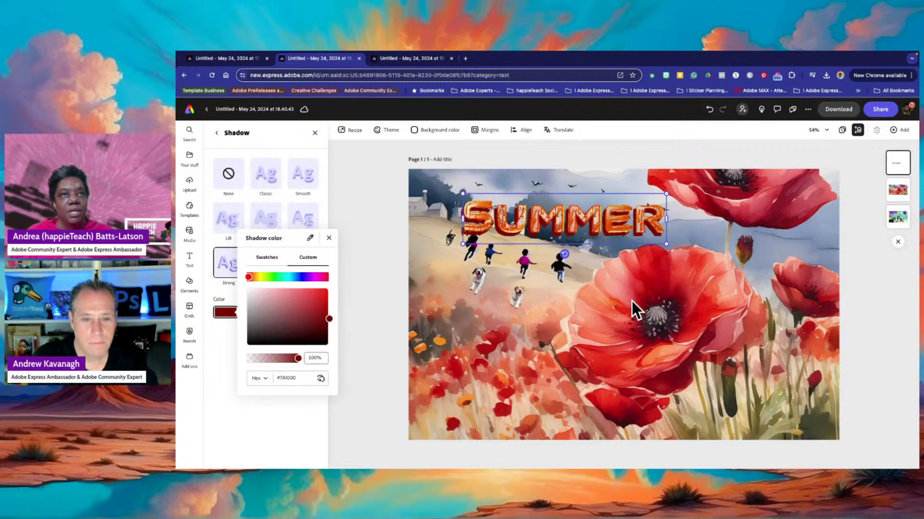
{"action": "left_click", "coordinate": [284, 420]}
Move the SUMMER lettering slightly up and to the left on the sky, and deselect it.
{"action": "mouse_move", "coordinate": [508, 229]}
{"action": "left_mouse_down"}
{"action": "mouse_move", "coordinate": [499, 210]}
{"action": "mouse_move", "coordinate": [501, 222]}
{"action": "mouse_move", "coordinate": [509, 211]}
{"action": "left_mouse_up"}
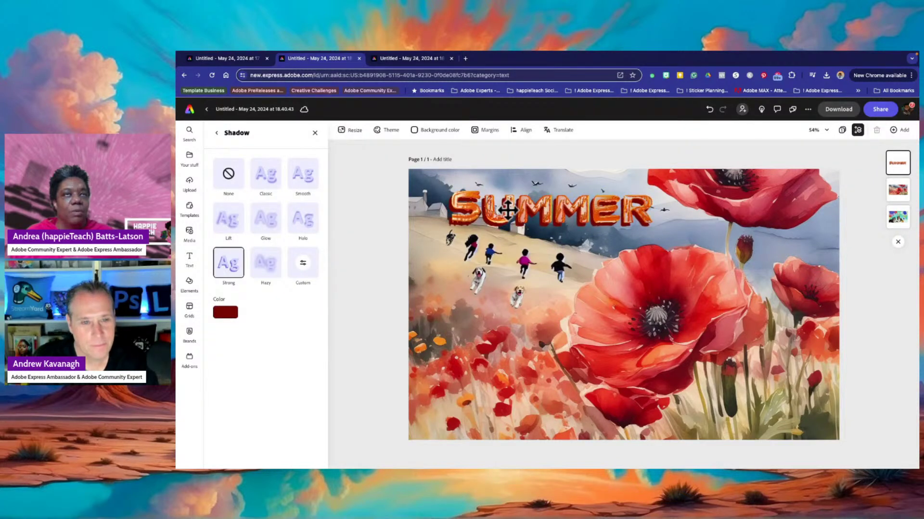
{"action": "left_click", "coordinate": [376, 200]}
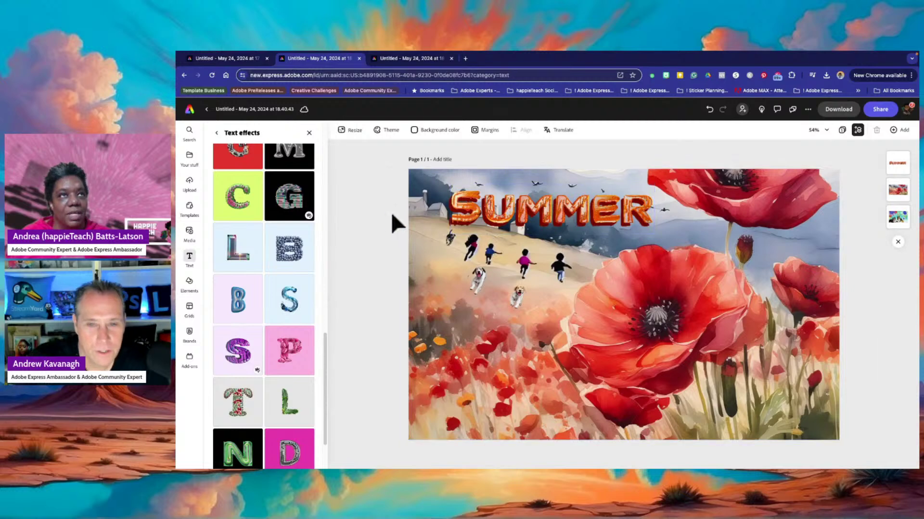
Try the Arch text layout on the SUMMER lettering and enlarge the arch to font size 164.
{"action": "left_click", "coordinate": [481, 212]}
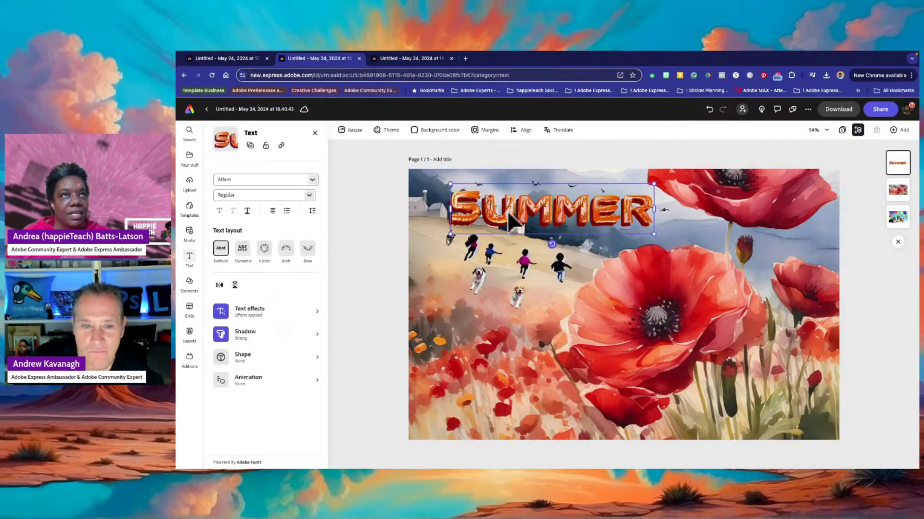
{"action": "left_click", "coordinate": [288, 255]}
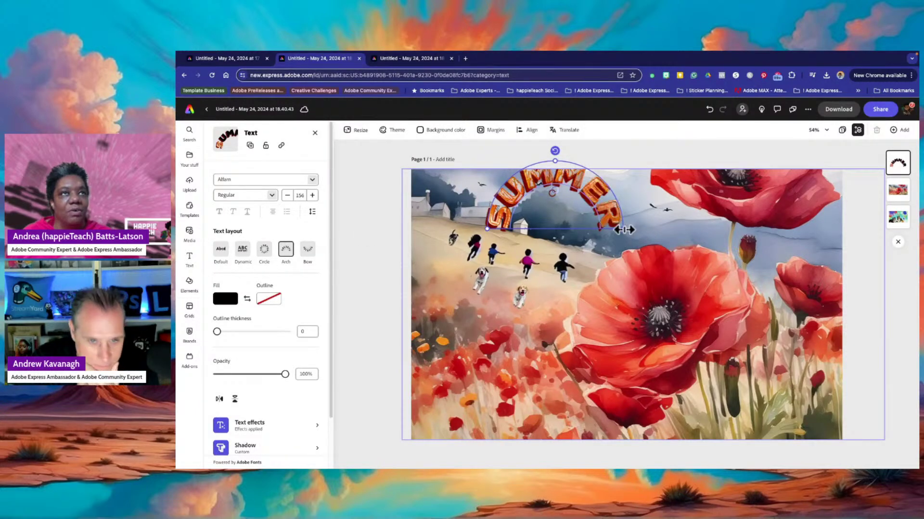
{"action": "left_click_drag", "start_coordinate": [624, 230], "coordinate": [622, 229]}
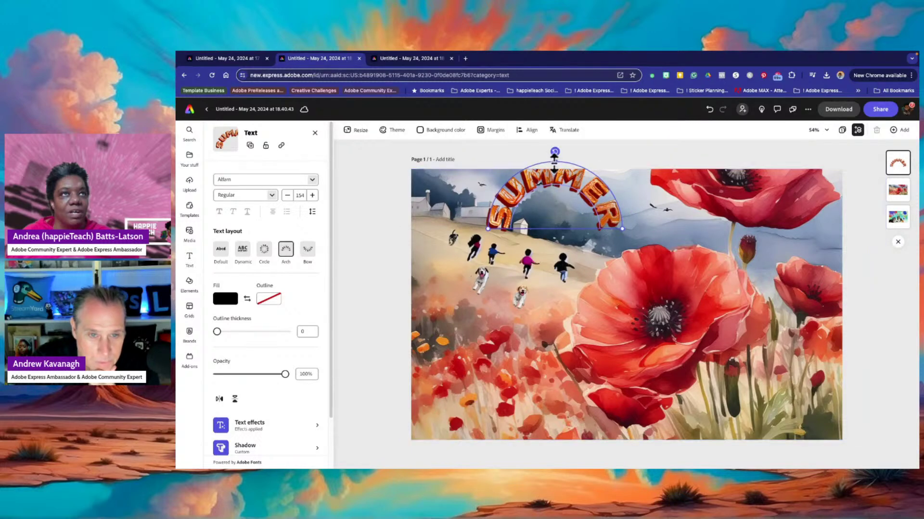
{"action": "left_click_drag", "start_coordinate": [556, 162], "coordinate": [556, 158]}
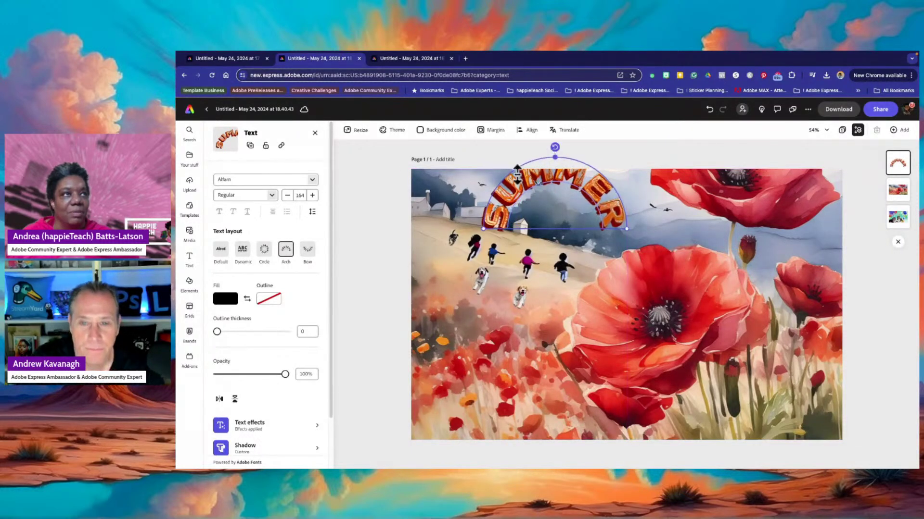
Compare the Dynamic and Default text layouts on the SUMMER lettering and finish with Default.
{"action": "left_click", "coordinate": [242, 250]}
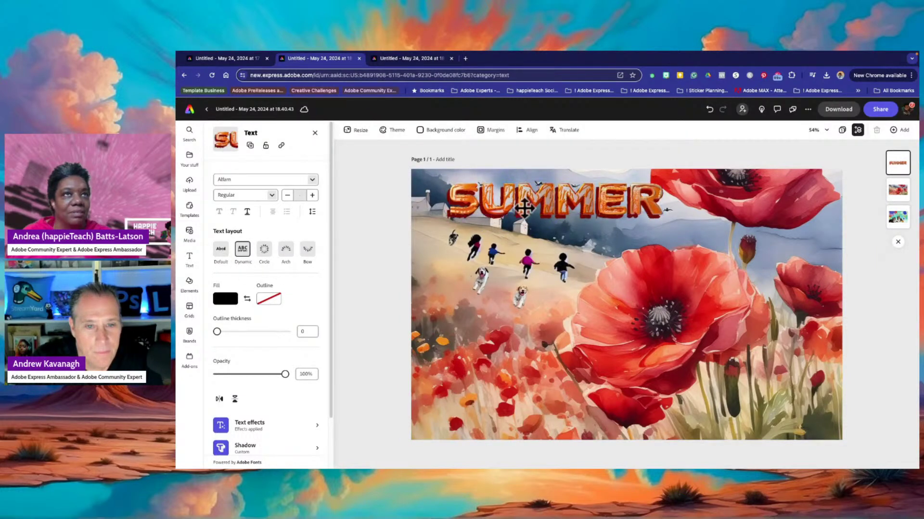
{"action": "left_click", "coordinate": [220, 255]}
{"action": "left_click", "coordinate": [244, 250]}
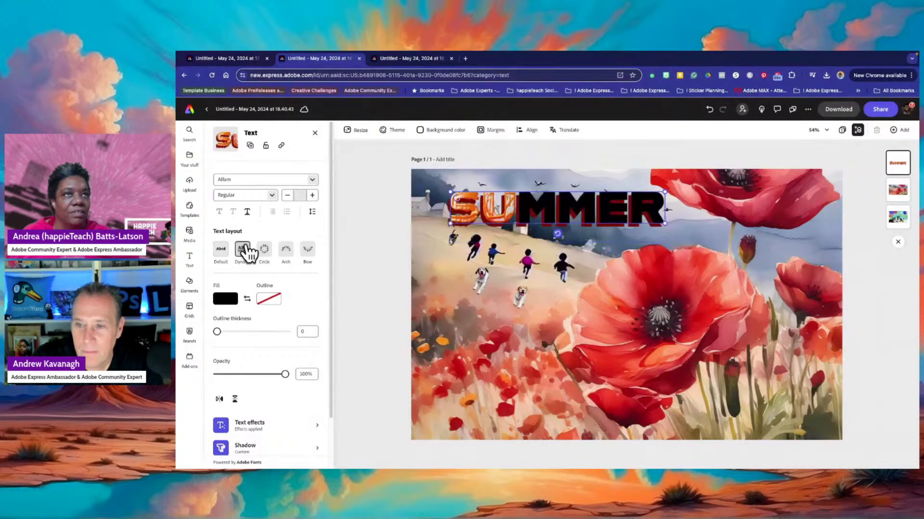
{"action": "left_click", "coordinate": [221, 253]}
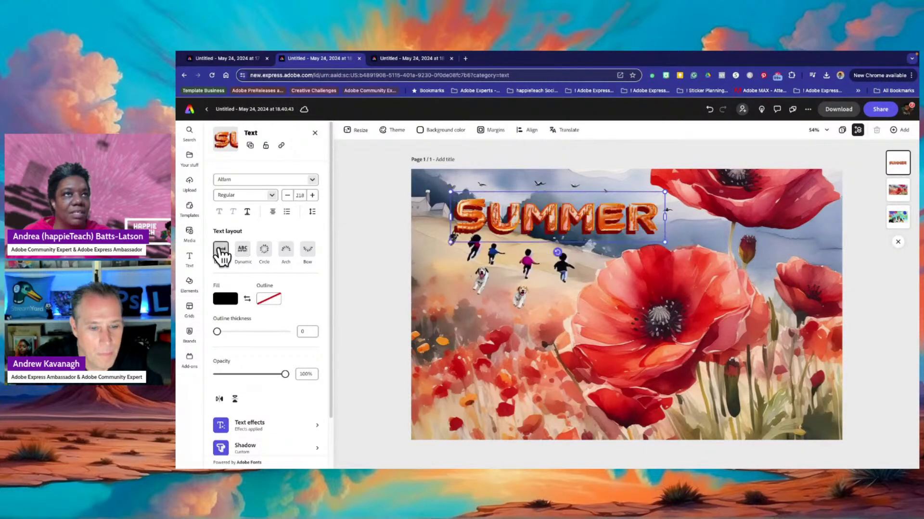
{"action": "left_click", "coordinate": [248, 251]}
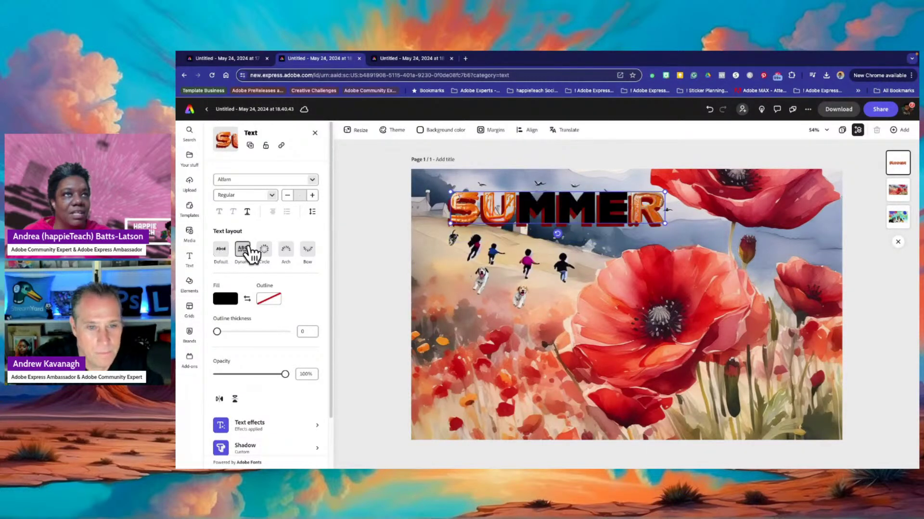
{"action": "left_click", "coordinate": [220, 253]}
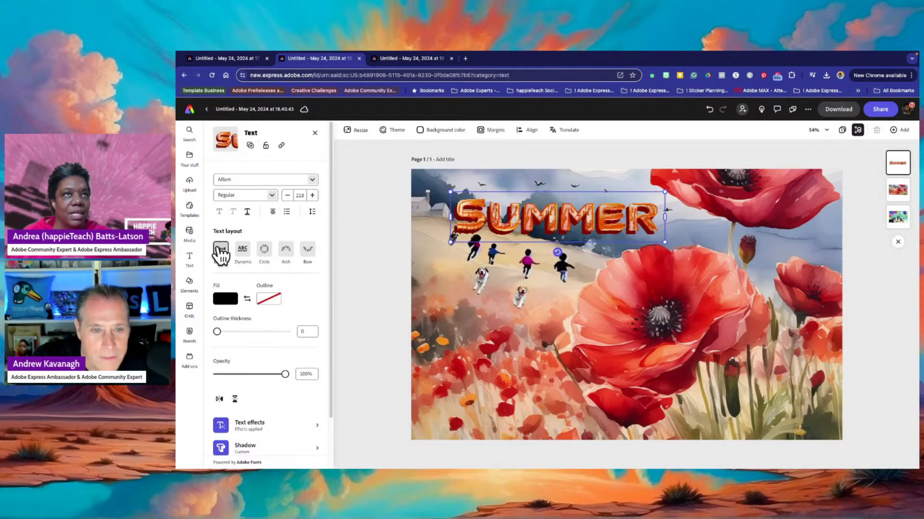
Shift the SUMMER lettering slightly to the right above the running children and deselect it.
{"action": "mouse_move", "coordinate": [507, 223]}
{"action": "left_mouse_down"}
{"action": "mouse_move", "coordinate": [533, 221]}
{"action": "mouse_move", "coordinate": [518, 220]}
{"action": "left_mouse_up"}
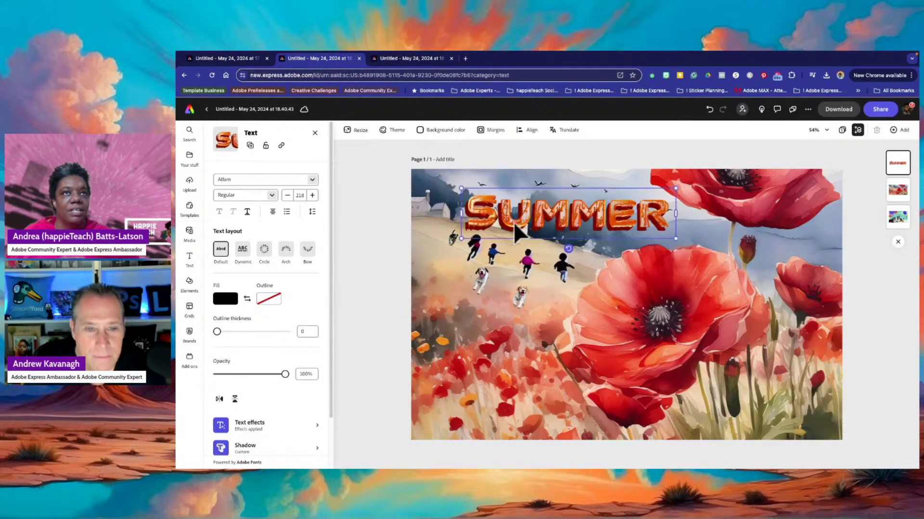
{"action": "left_click", "coordinate": [346, 276]}
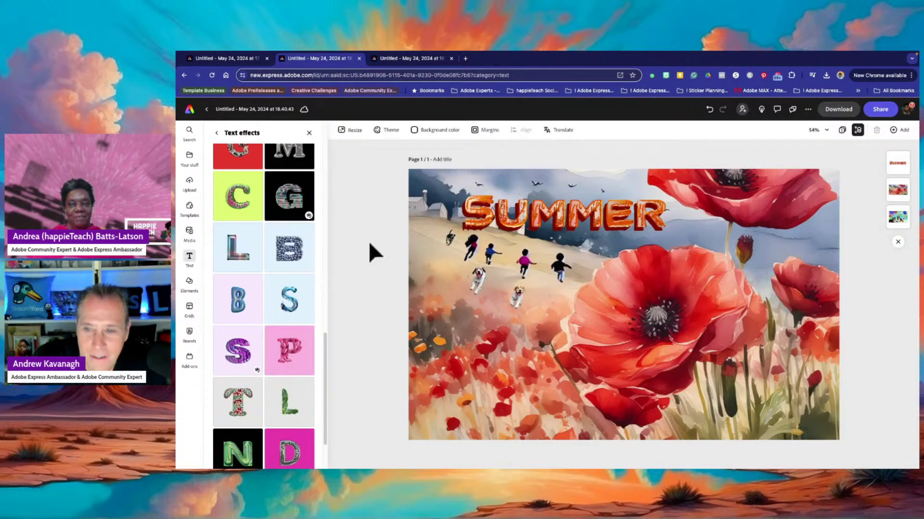